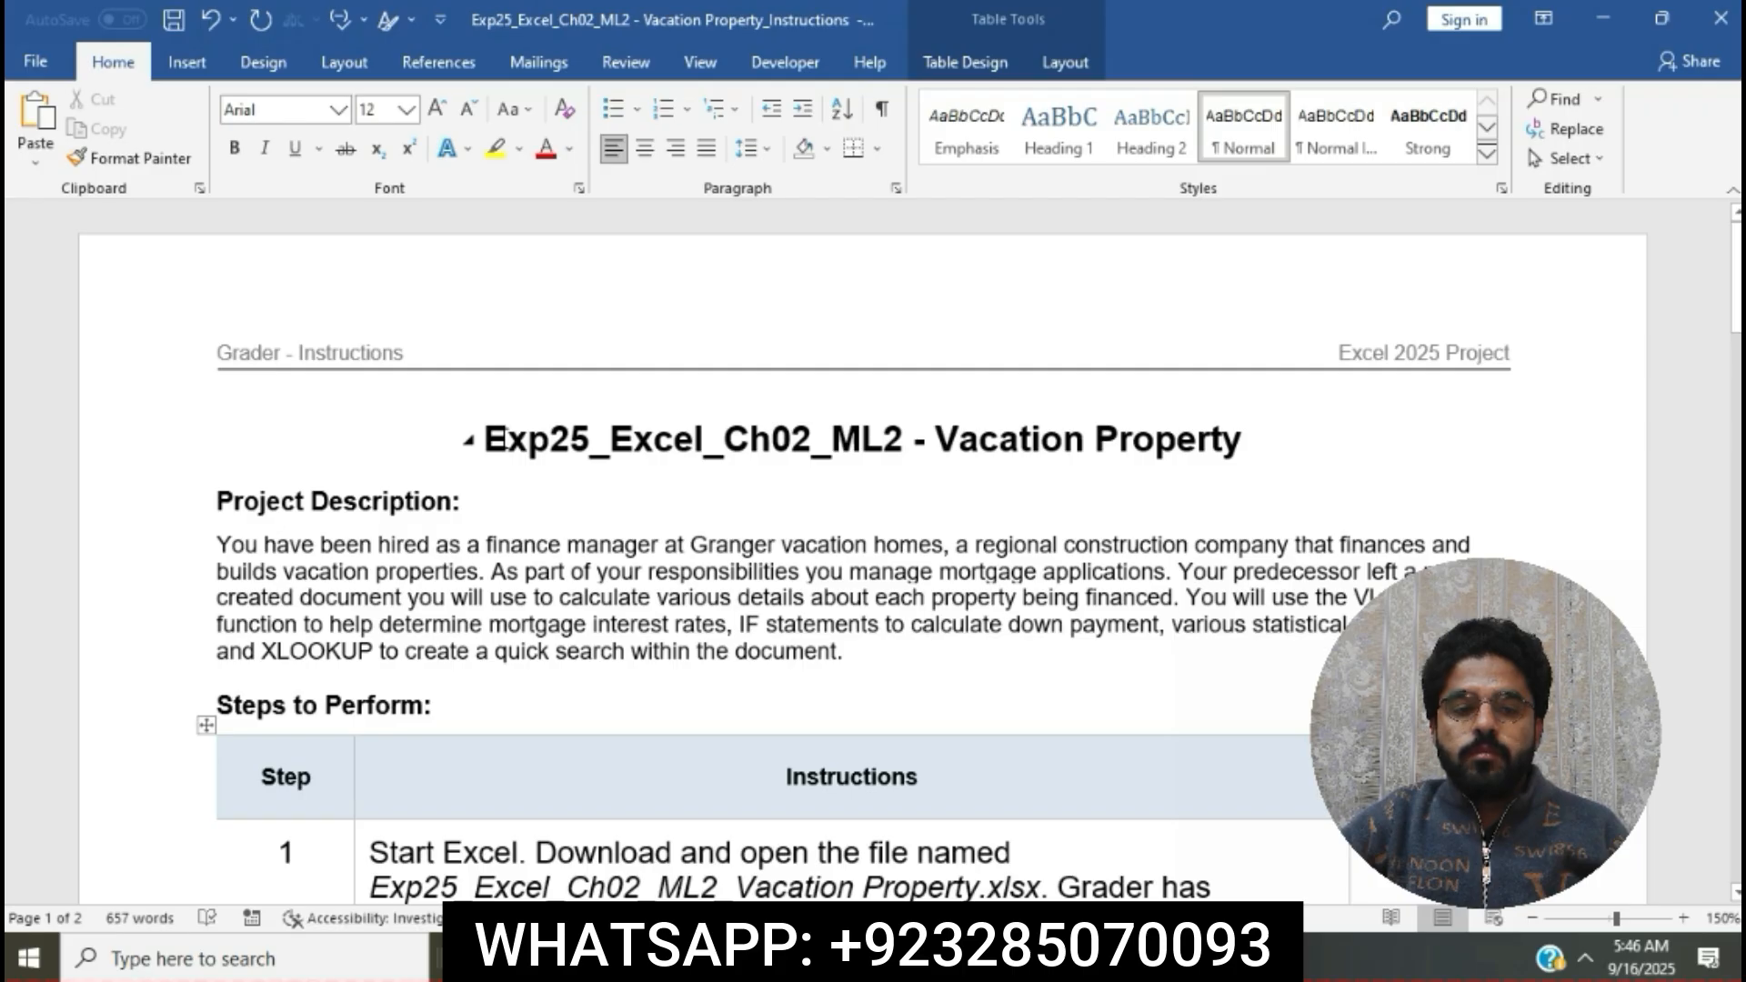
Step: Highlight the document title "Exp25_Excel_Ch02_ML2 - Vacation Property" in yellow
drag(502, 439, 1223, 454)
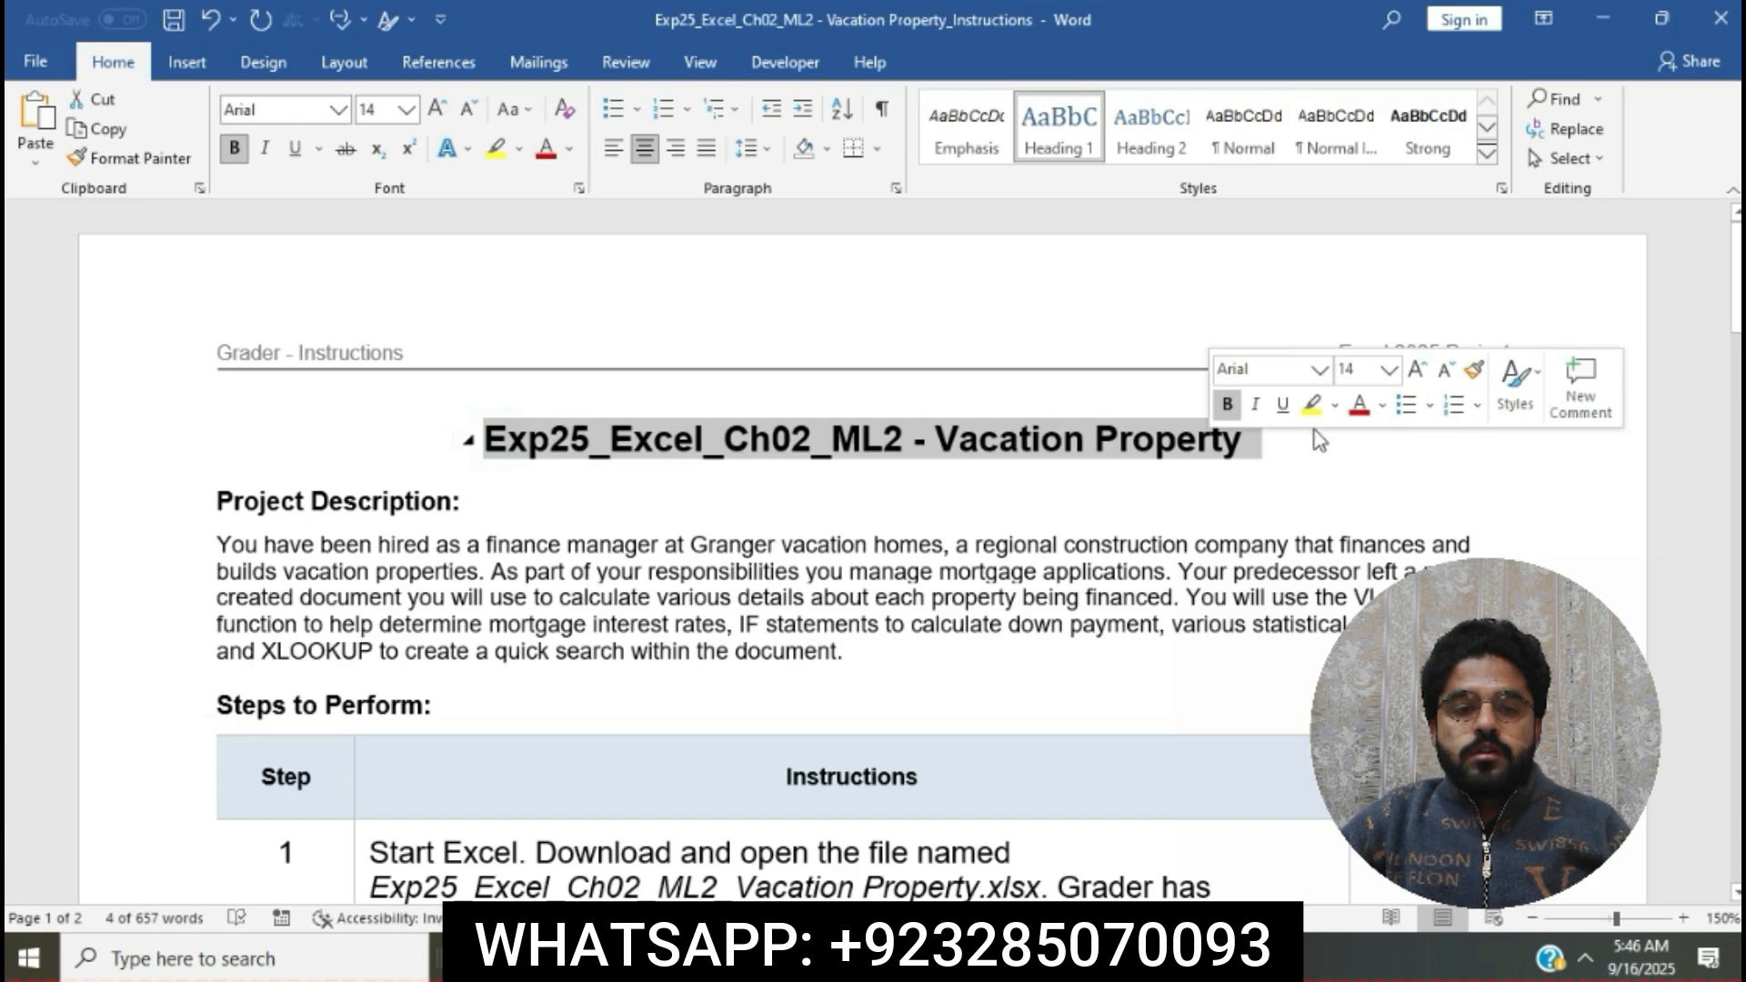
click(1313, 406)
click(1255, 441)
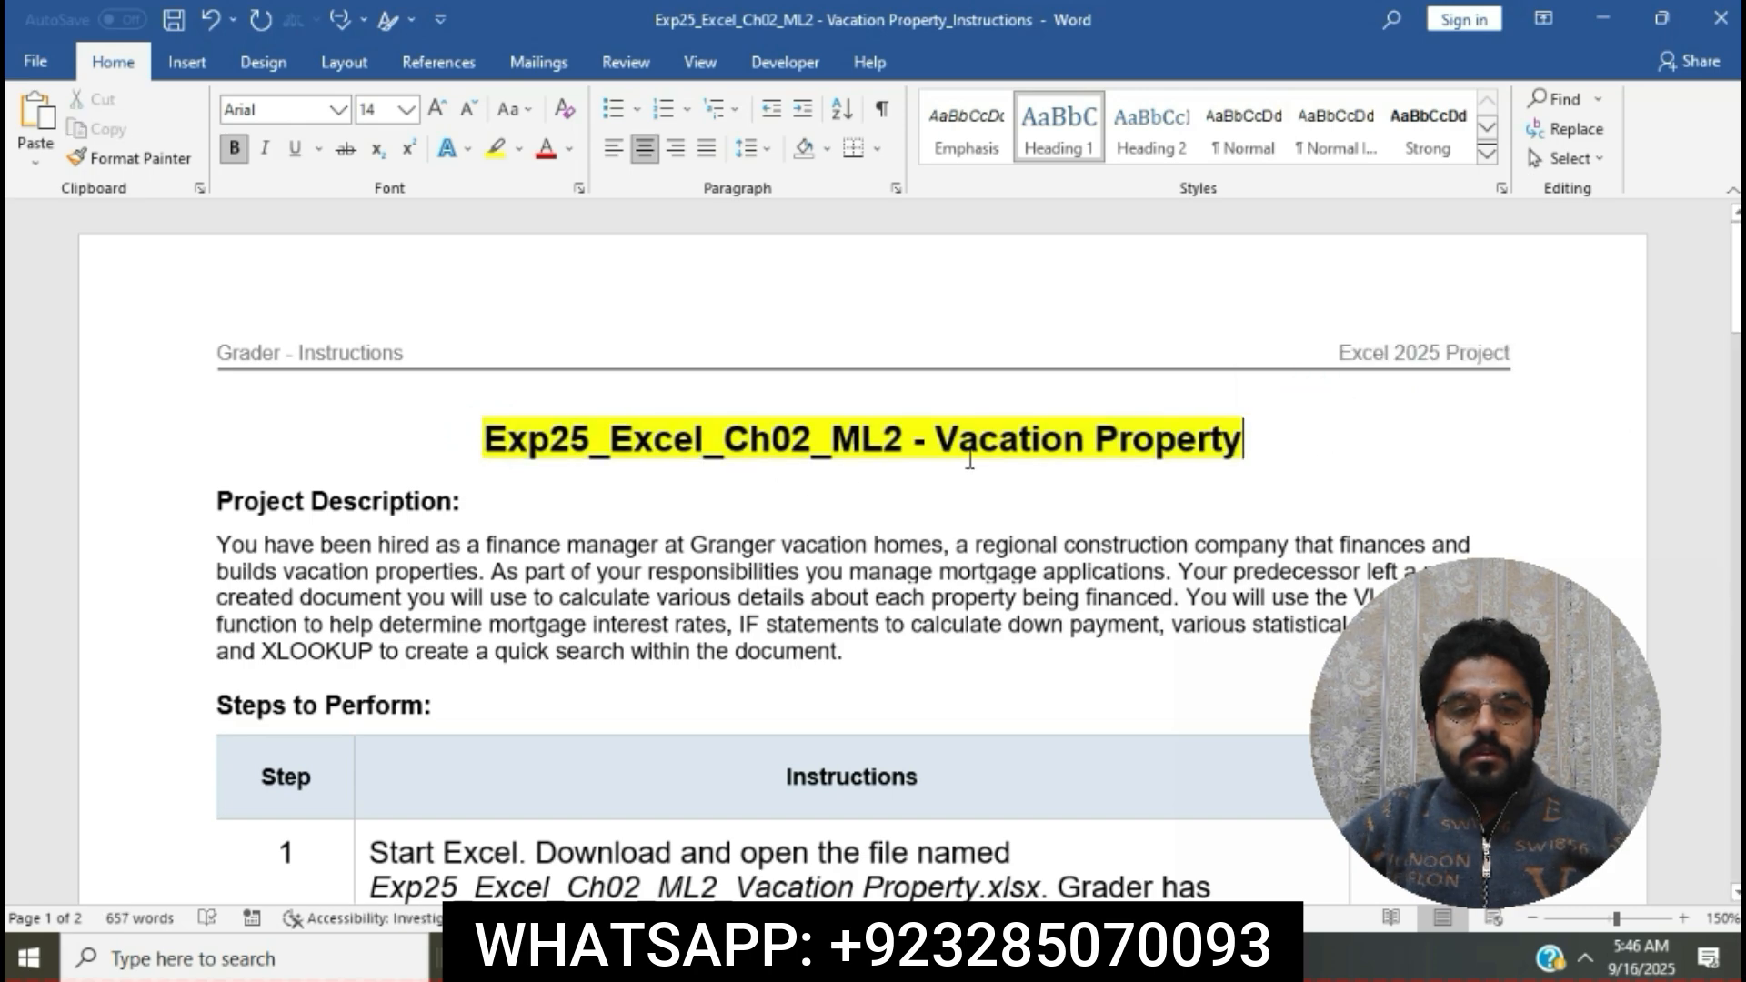
Step: Highlight the whole step 1 instruction in the Steps to Perform table in yellow
scroll(523, 427, down, 5)
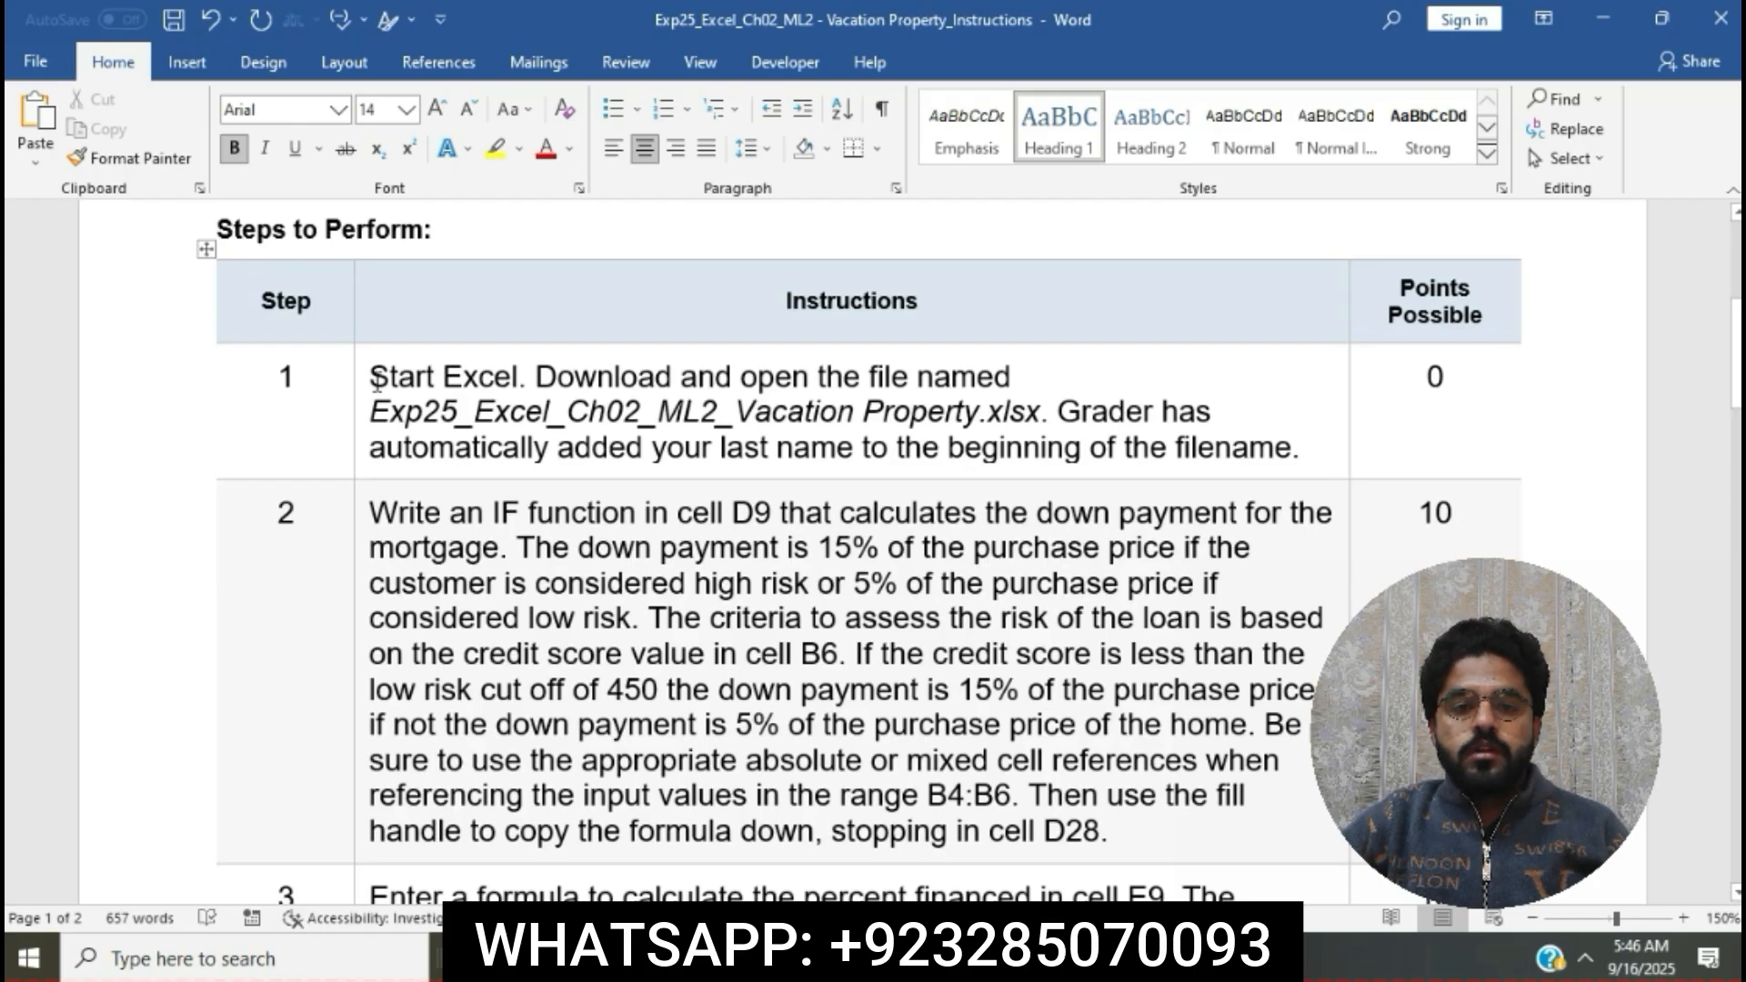
click(363, 378)
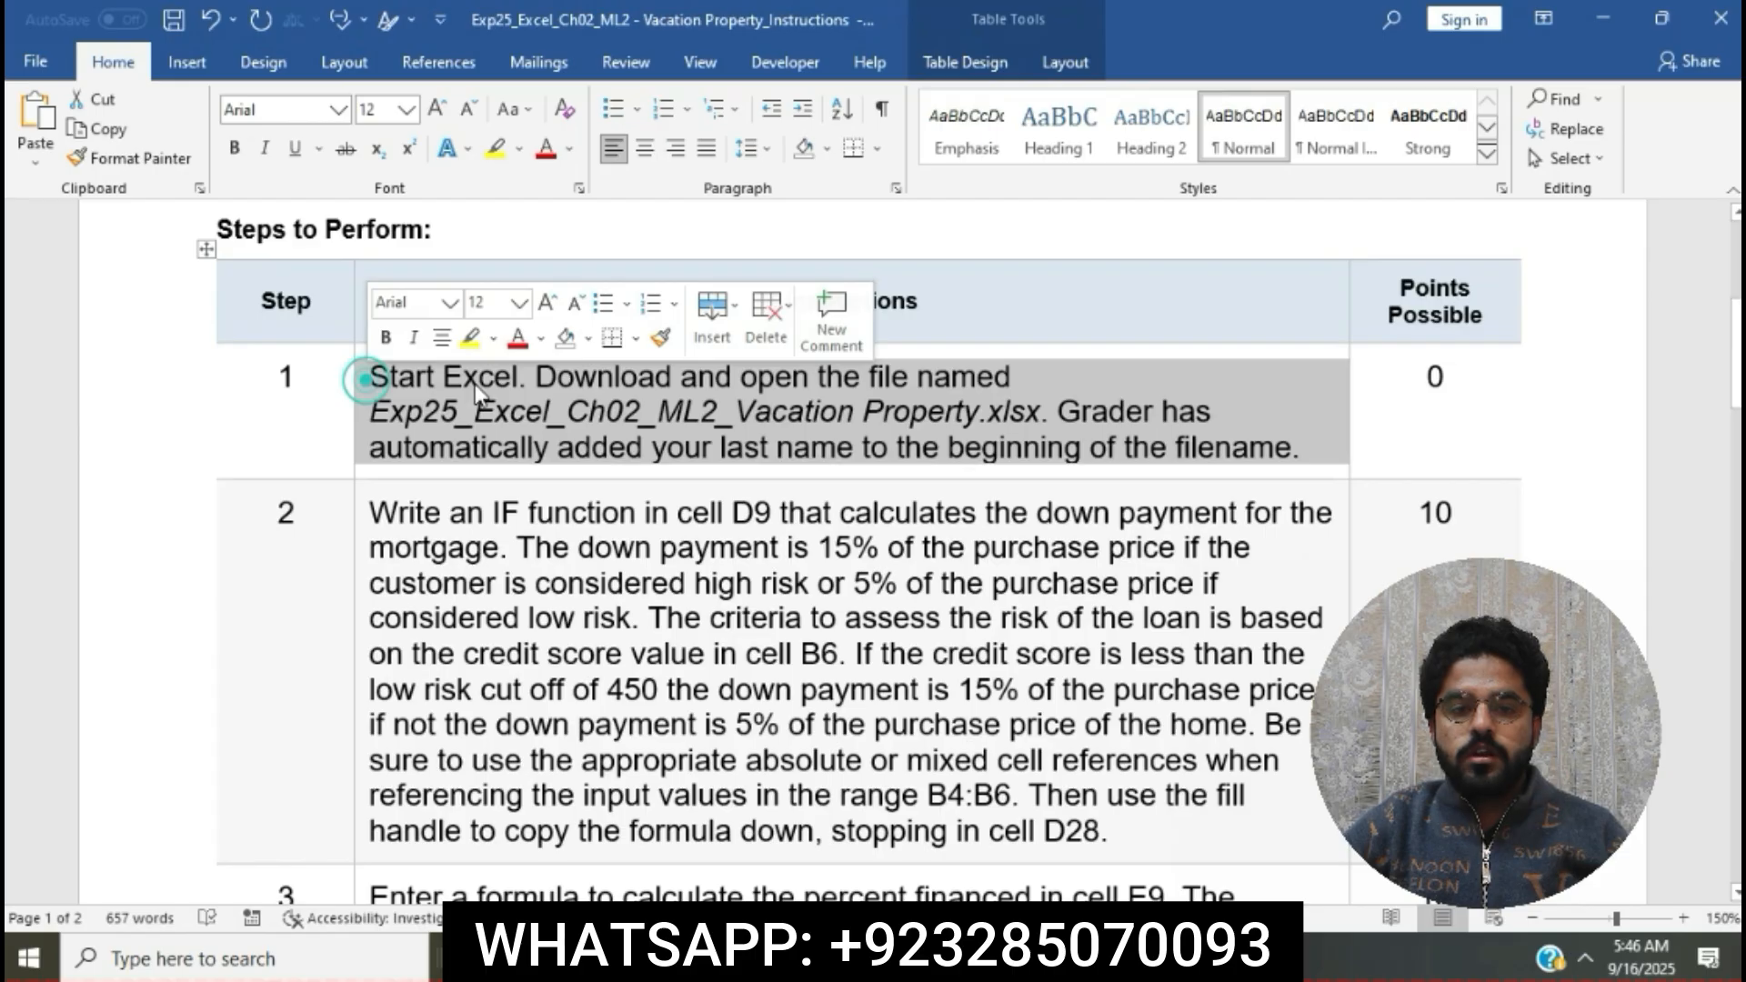
click(470, 338)
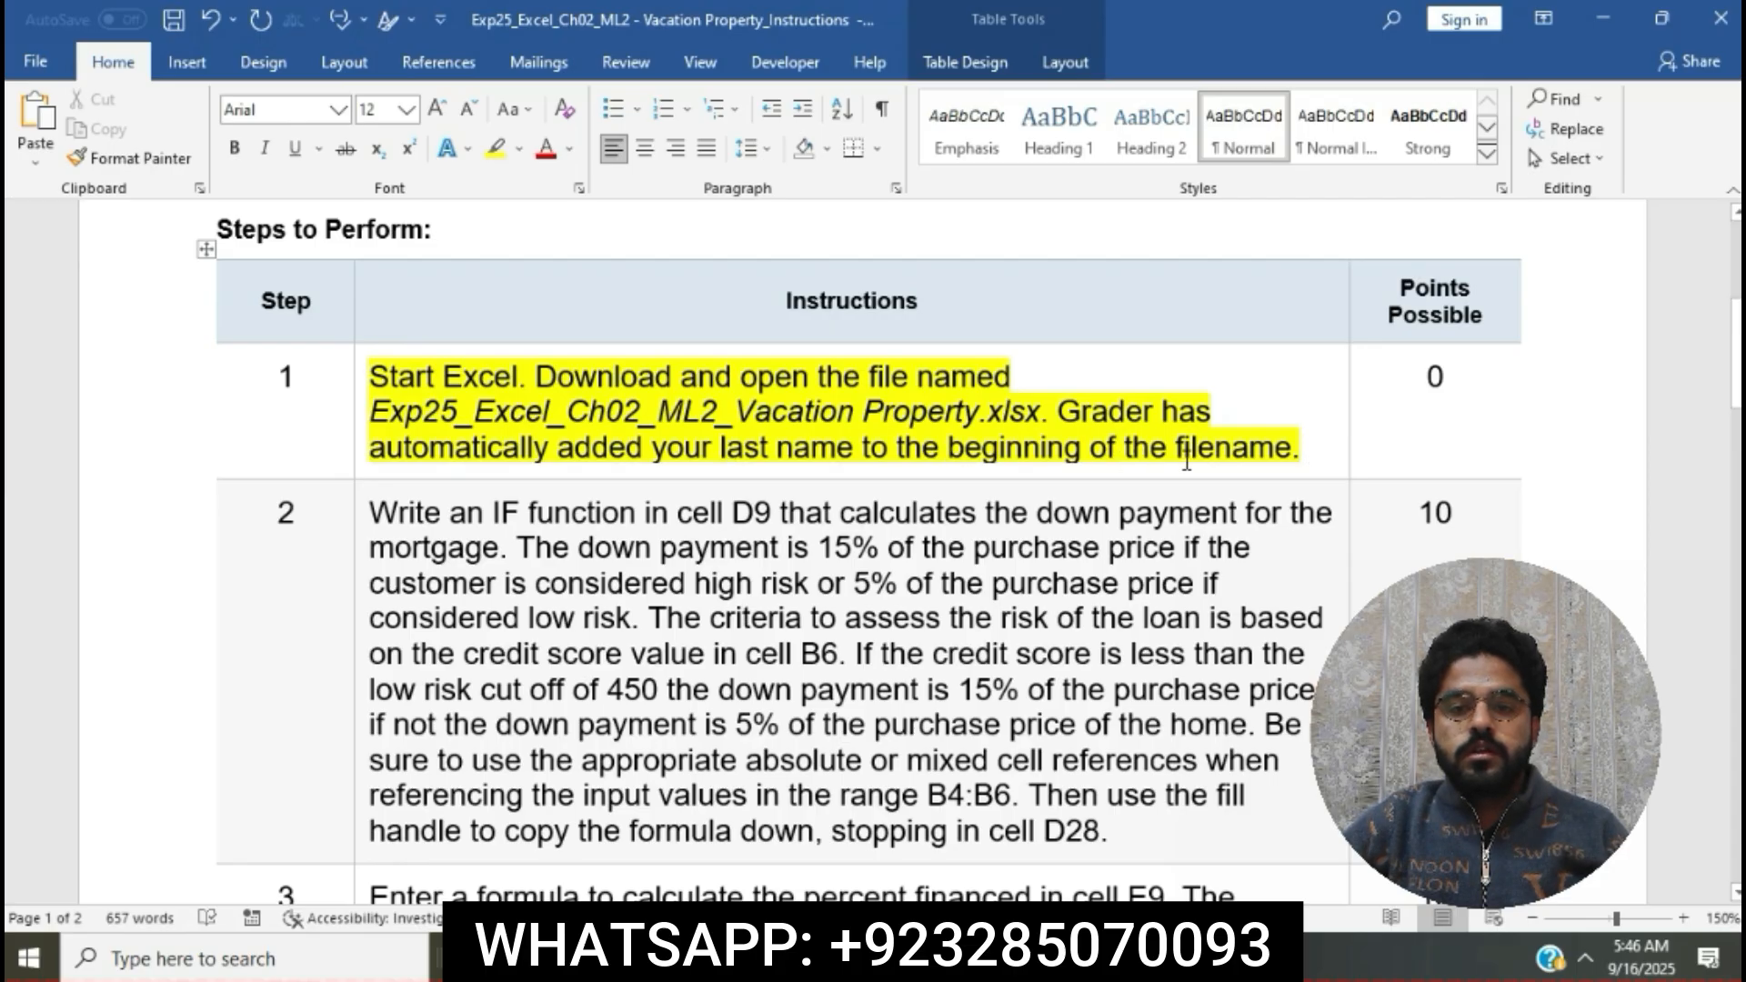
Step: Switch to the Excel workbook and look through the MortgageApplications sheet down to its Statistics section
click(891, 960)
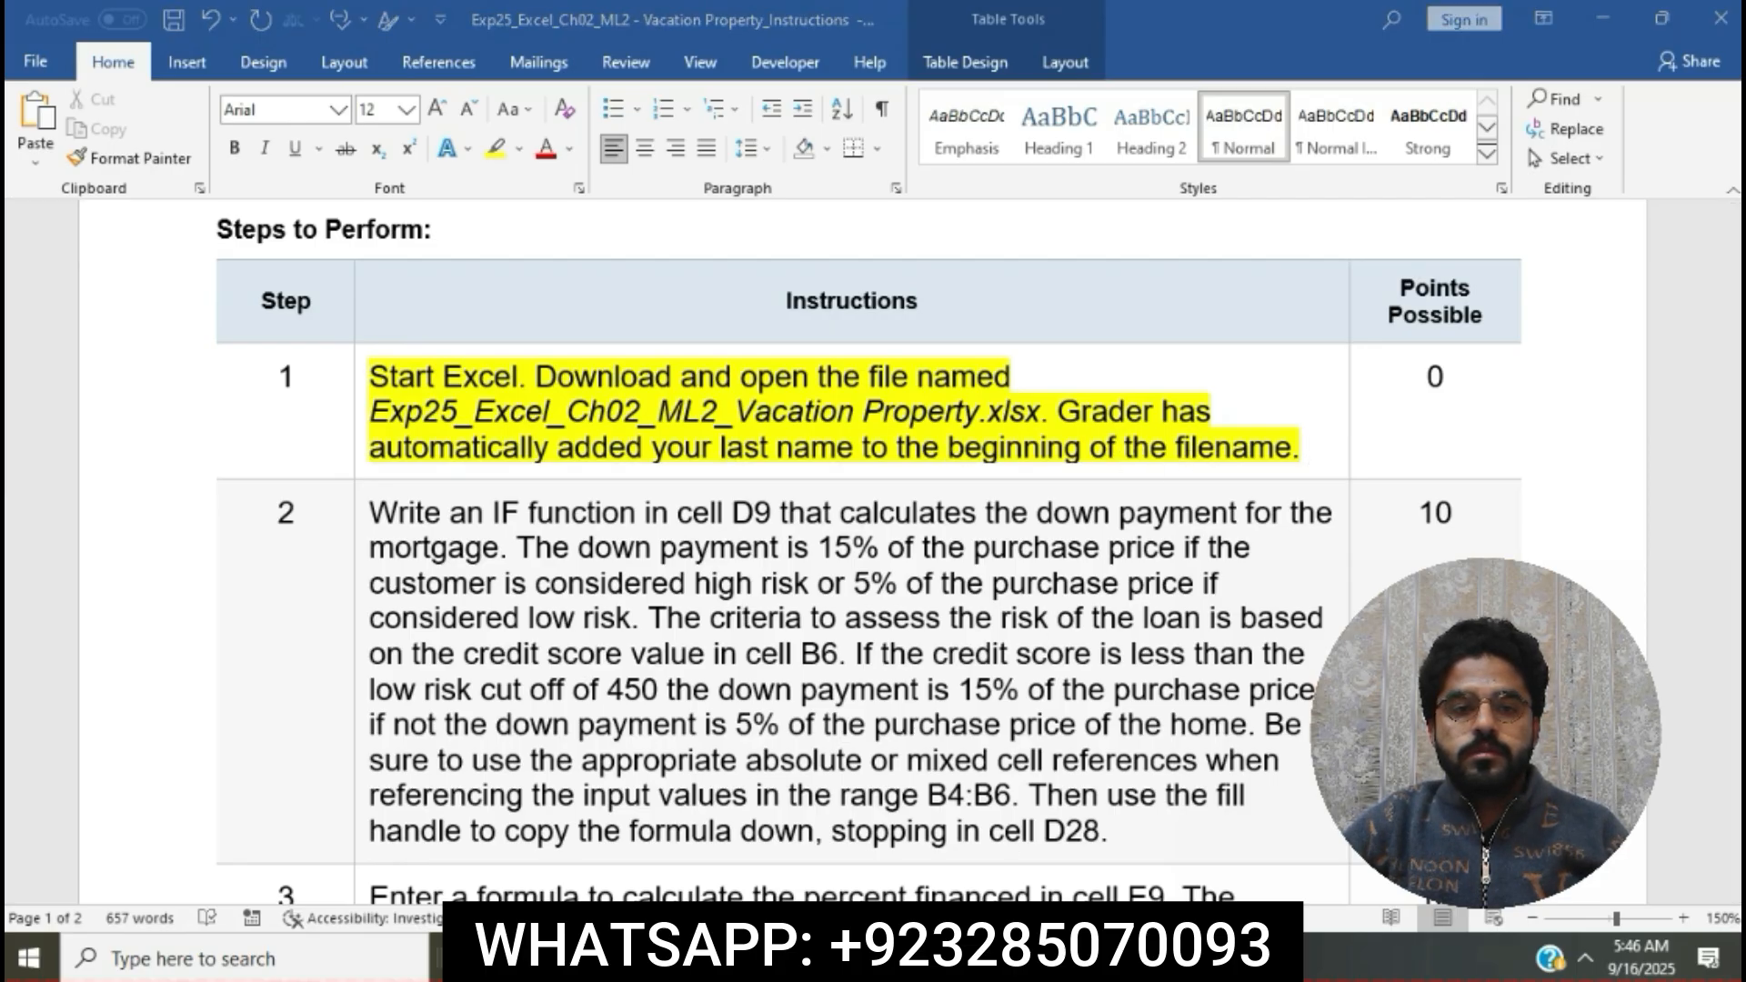
scroll(937, 560, down, 3)
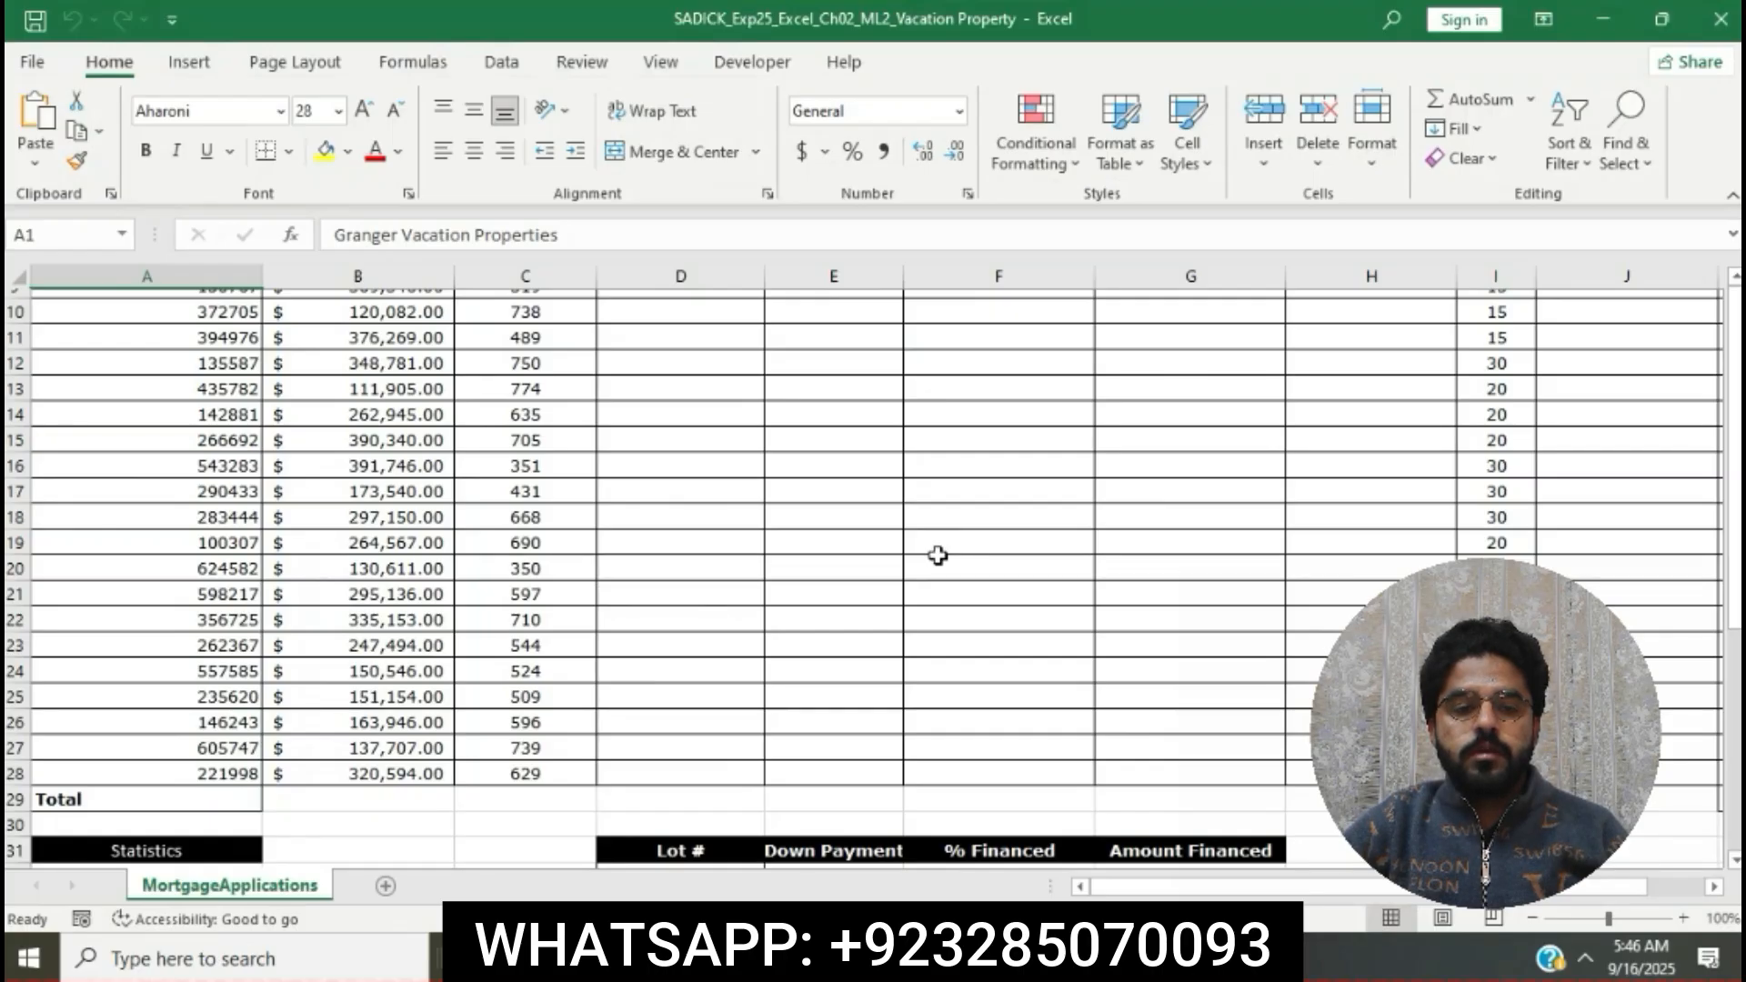
scroll(938, 555, down, 3)
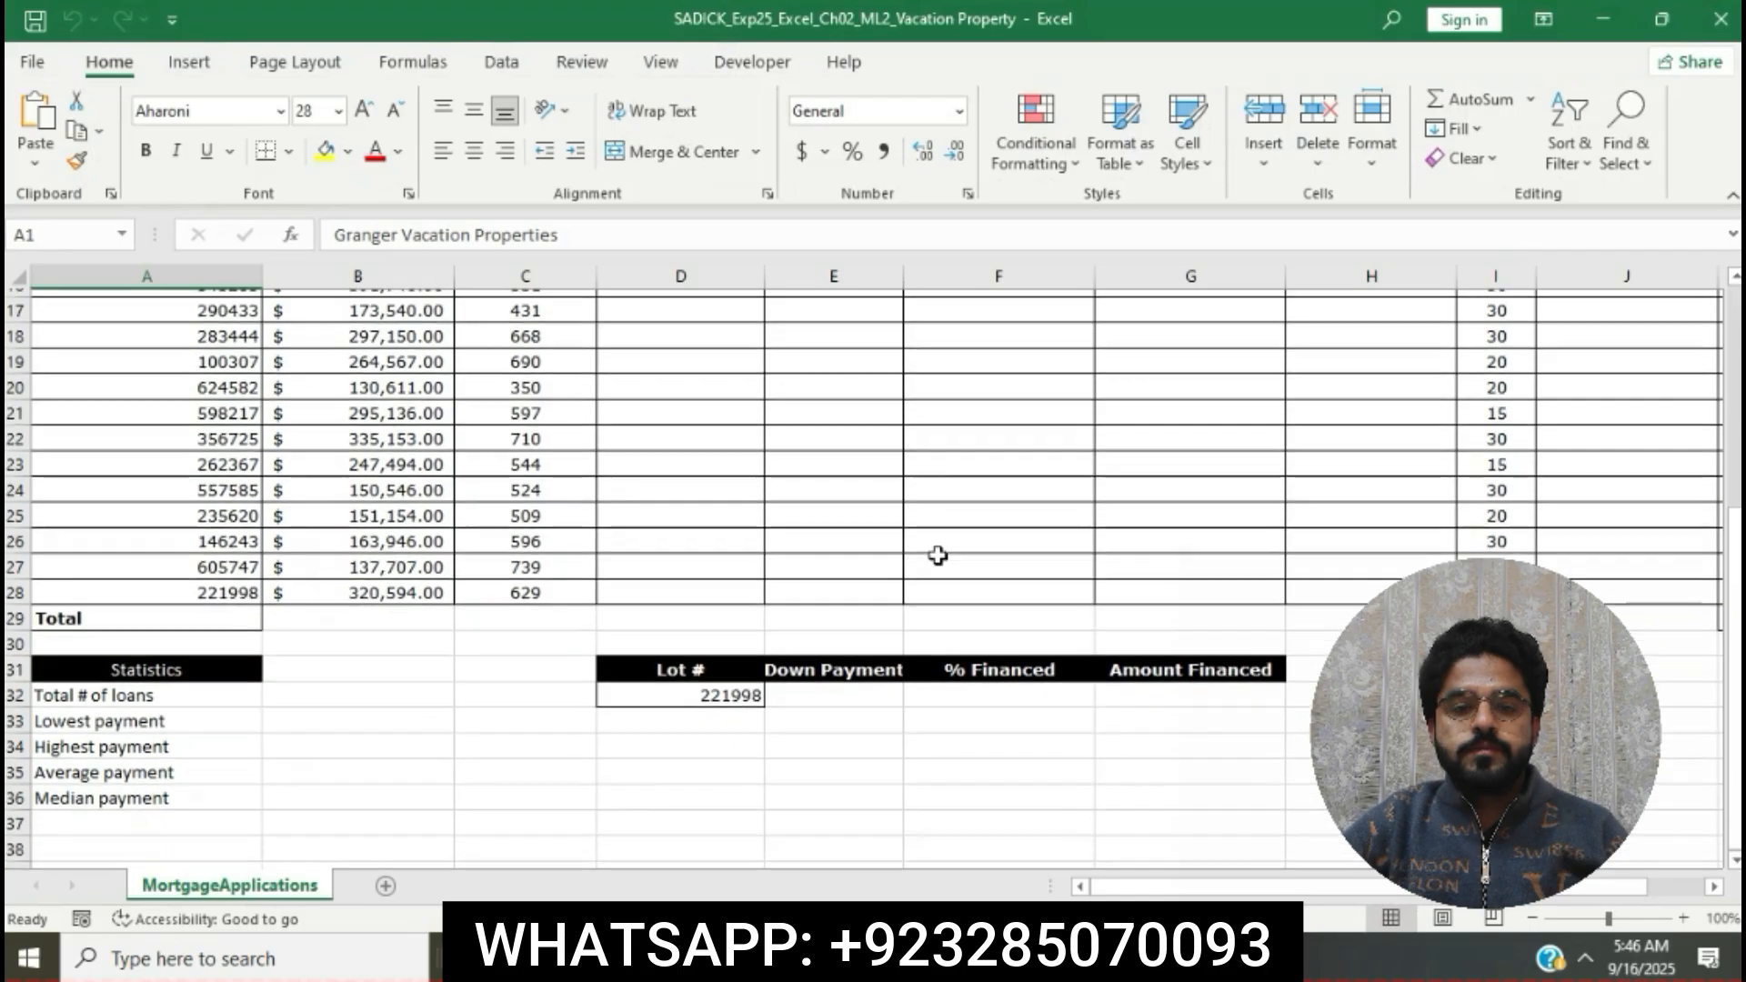
scroll(938, 555, up, 6)
Step: Switch back to the Word instructions and highlight the whole step 2 instruction in yellow
key(alt+Tab)
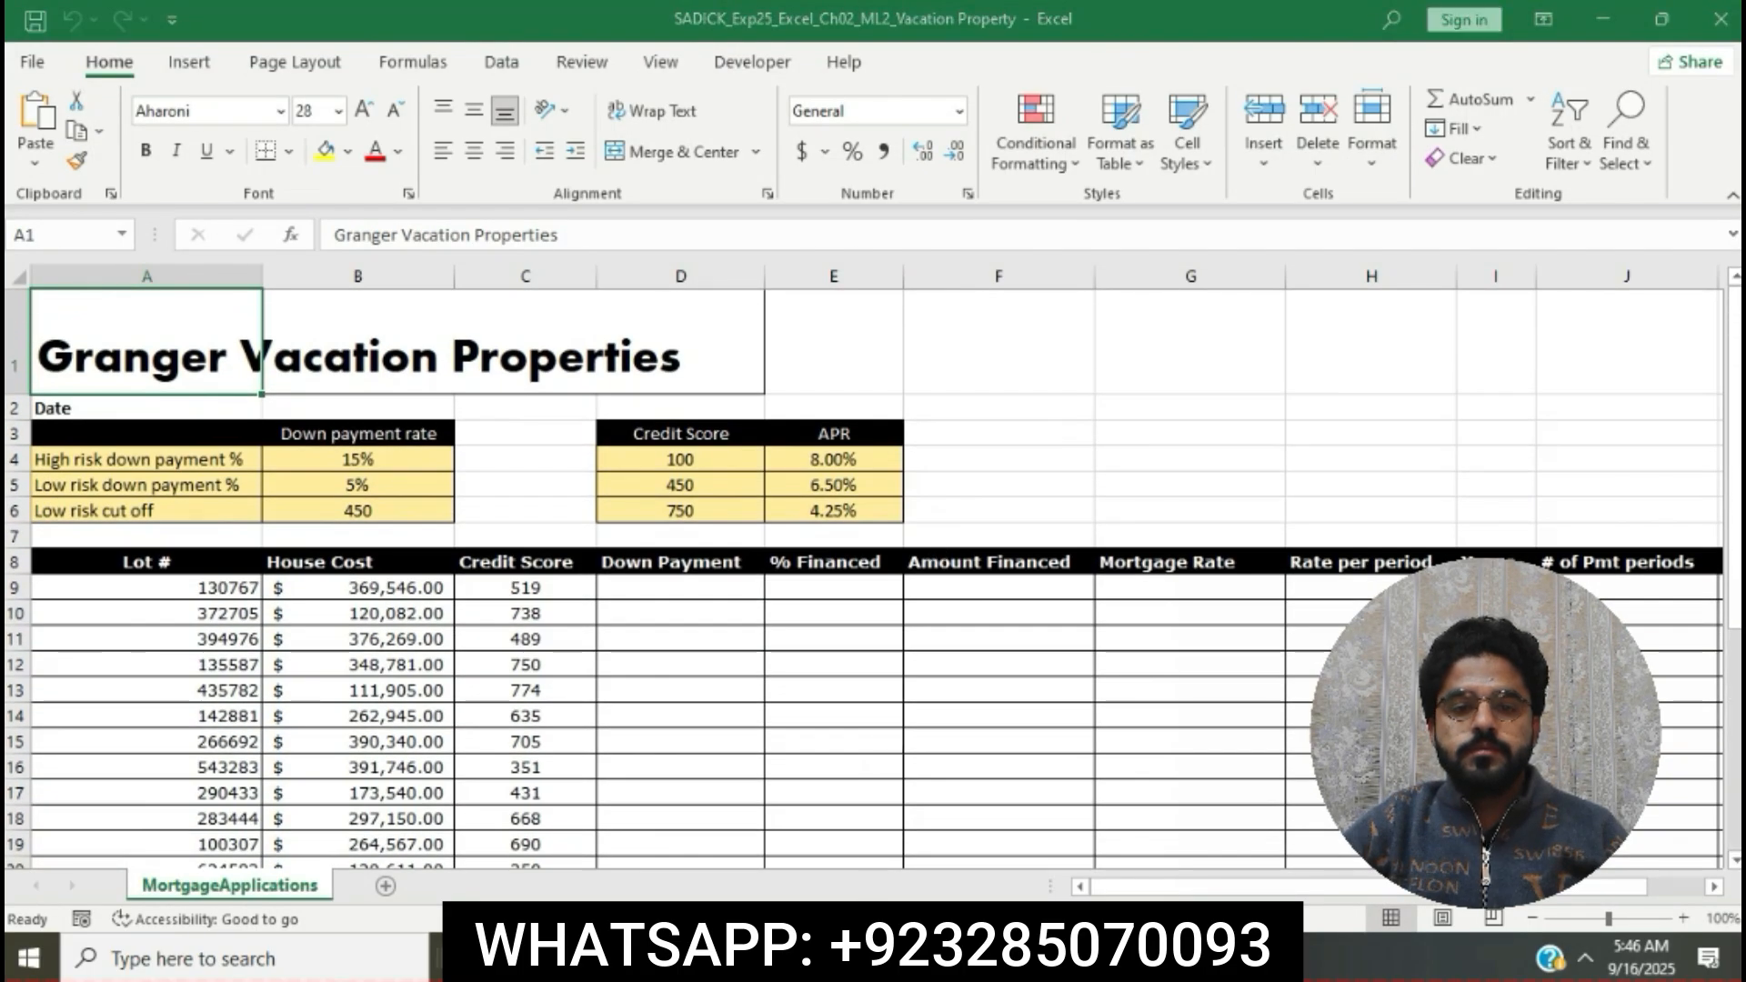
scroll(873, 476, down, 2)
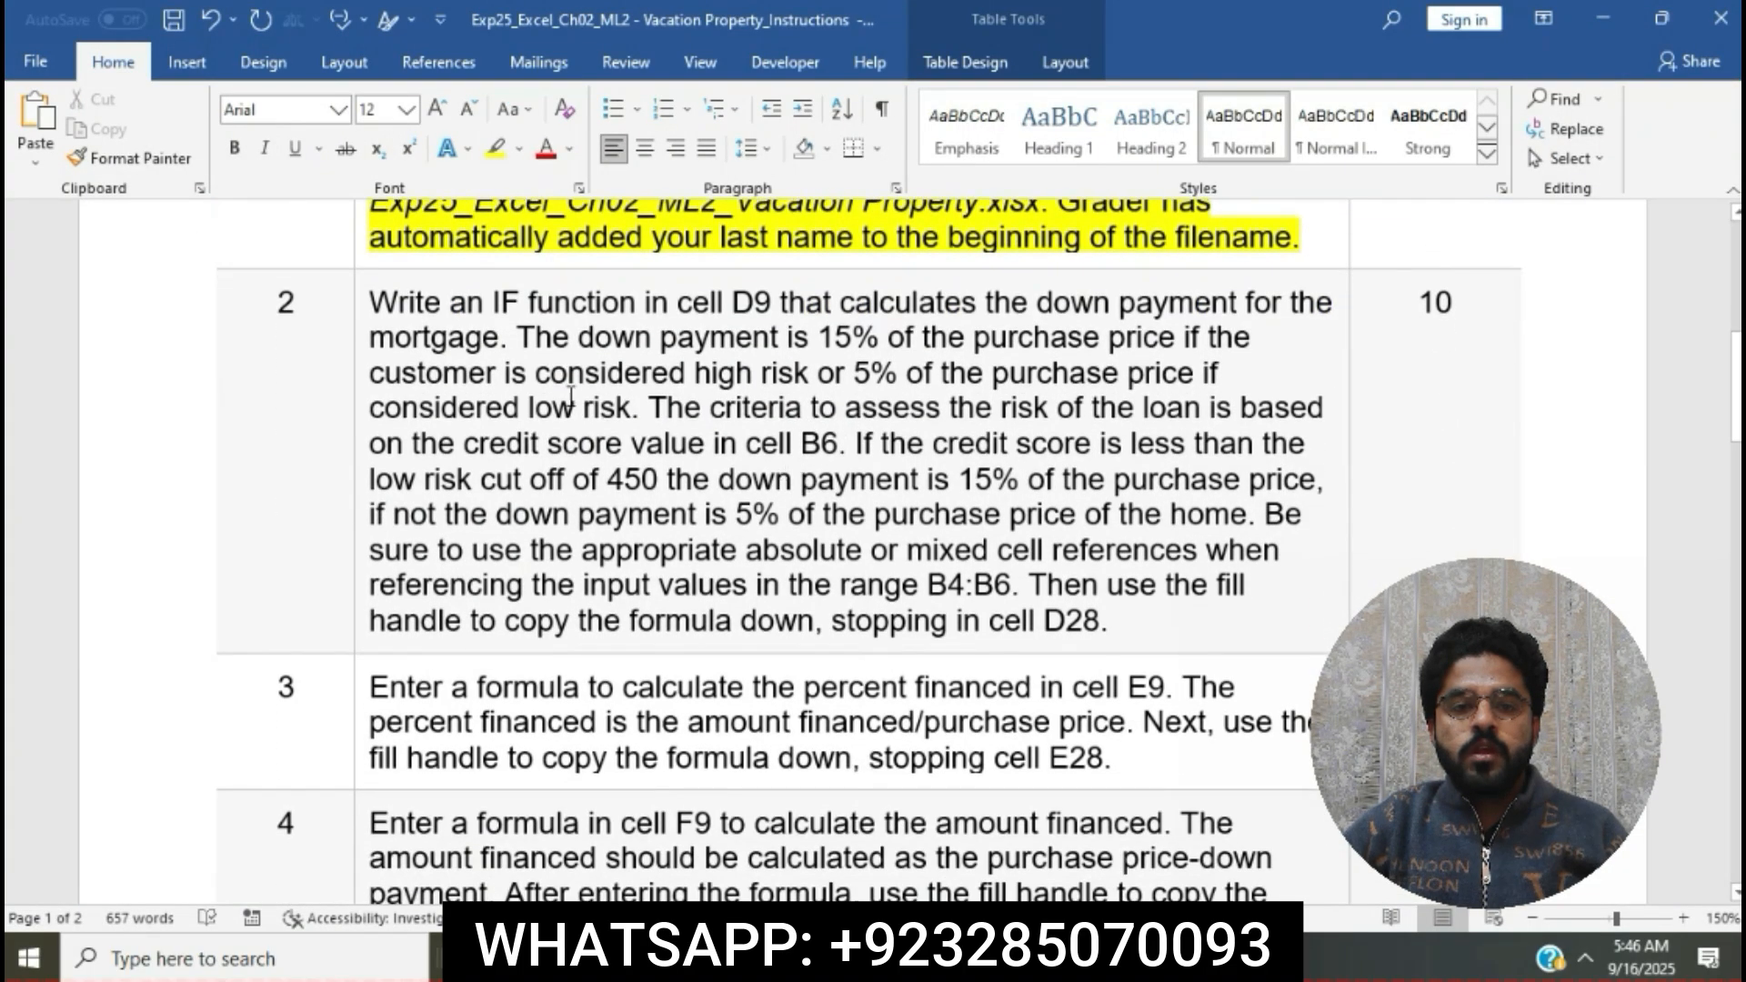
click(362, 305)
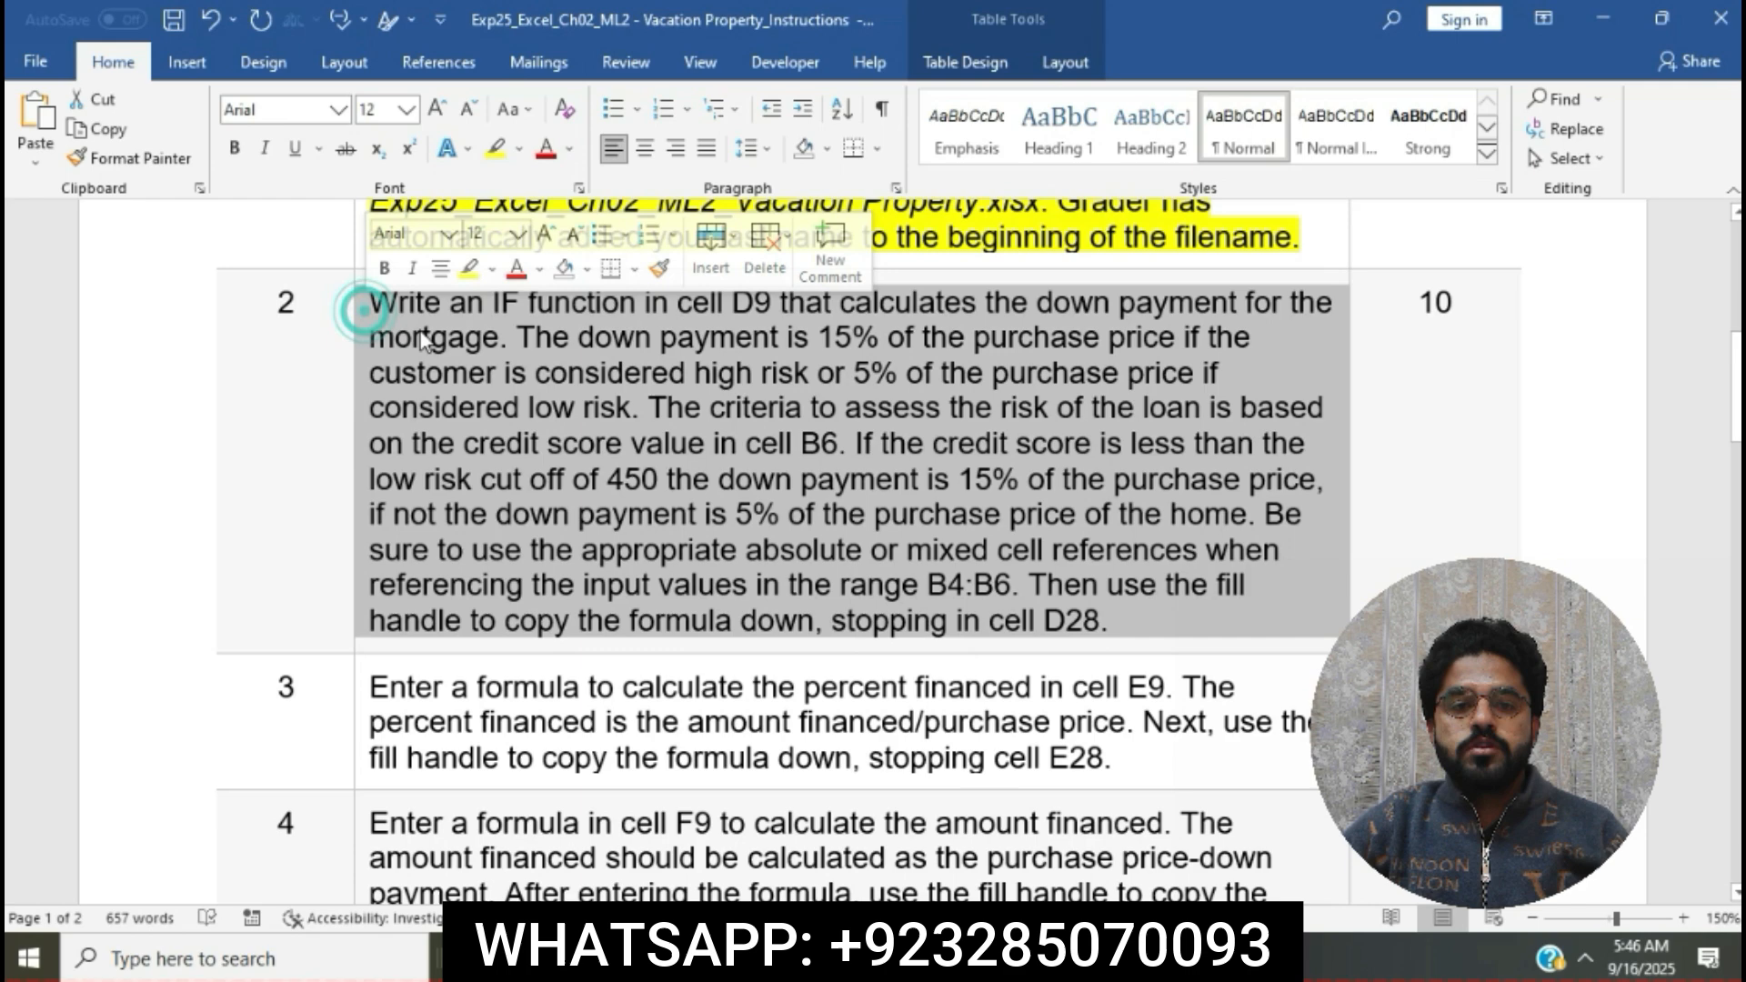
click(469, 270)
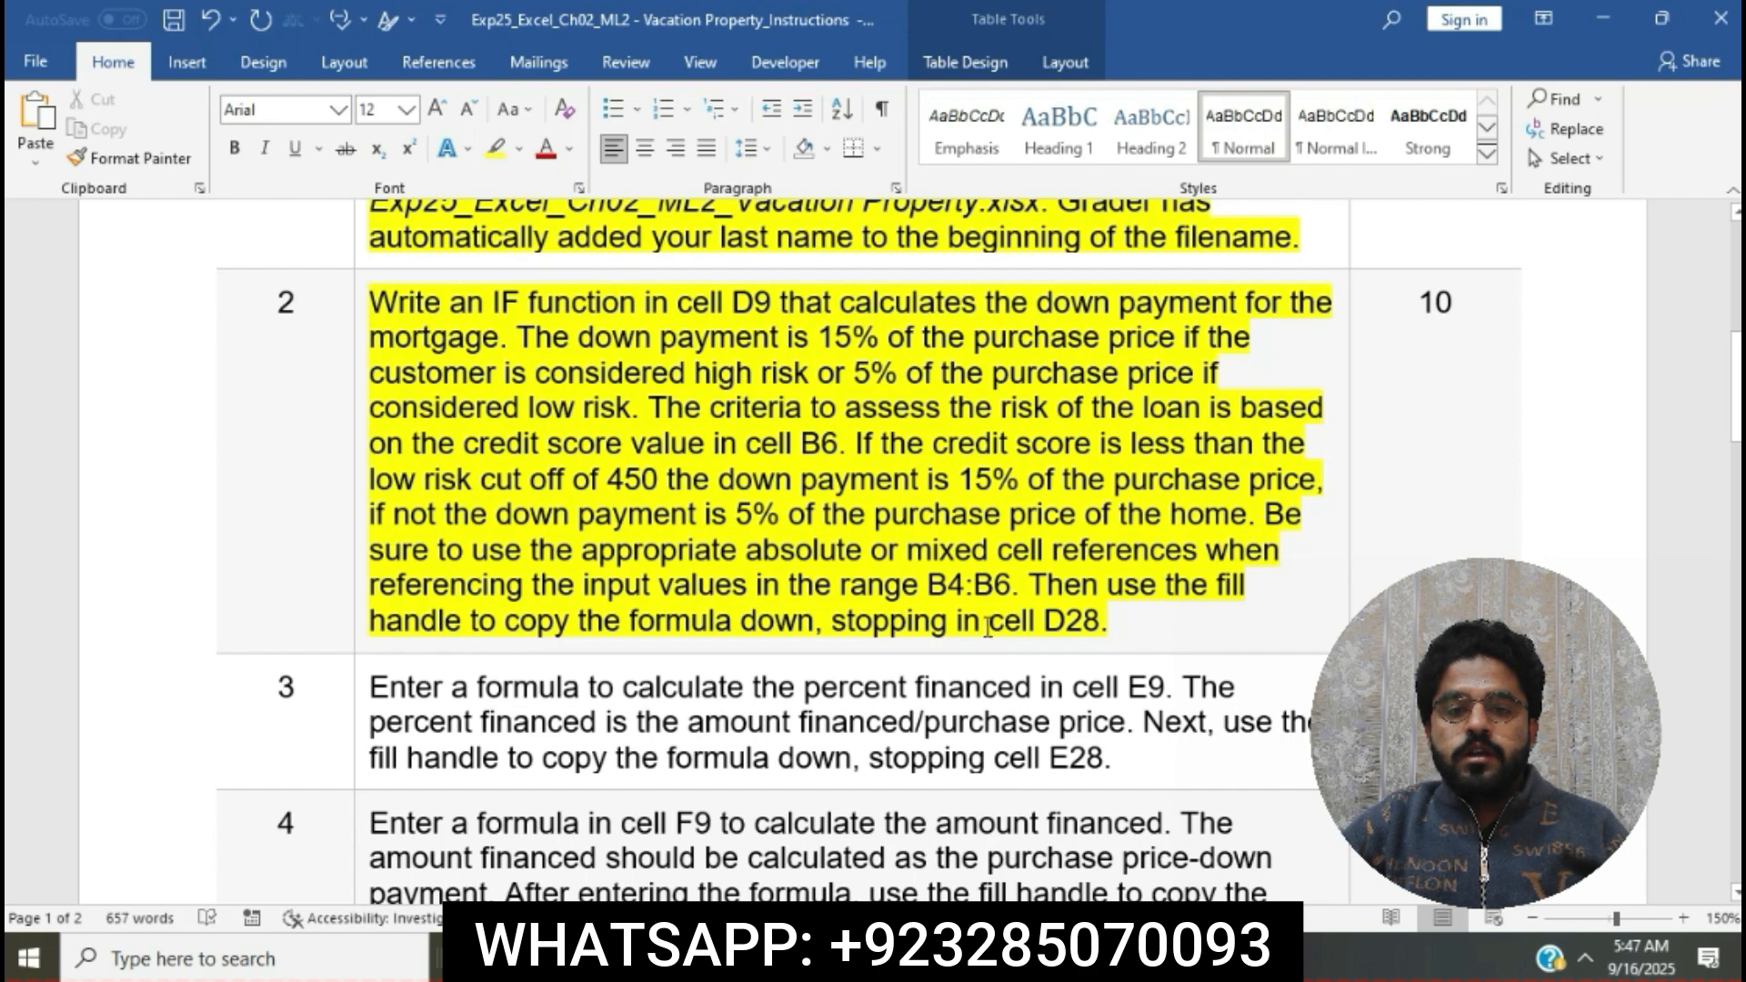
Step: Switch to the Excel workbook and start a formula in cell D9 of the Down Payment column
key(alt+Tab)
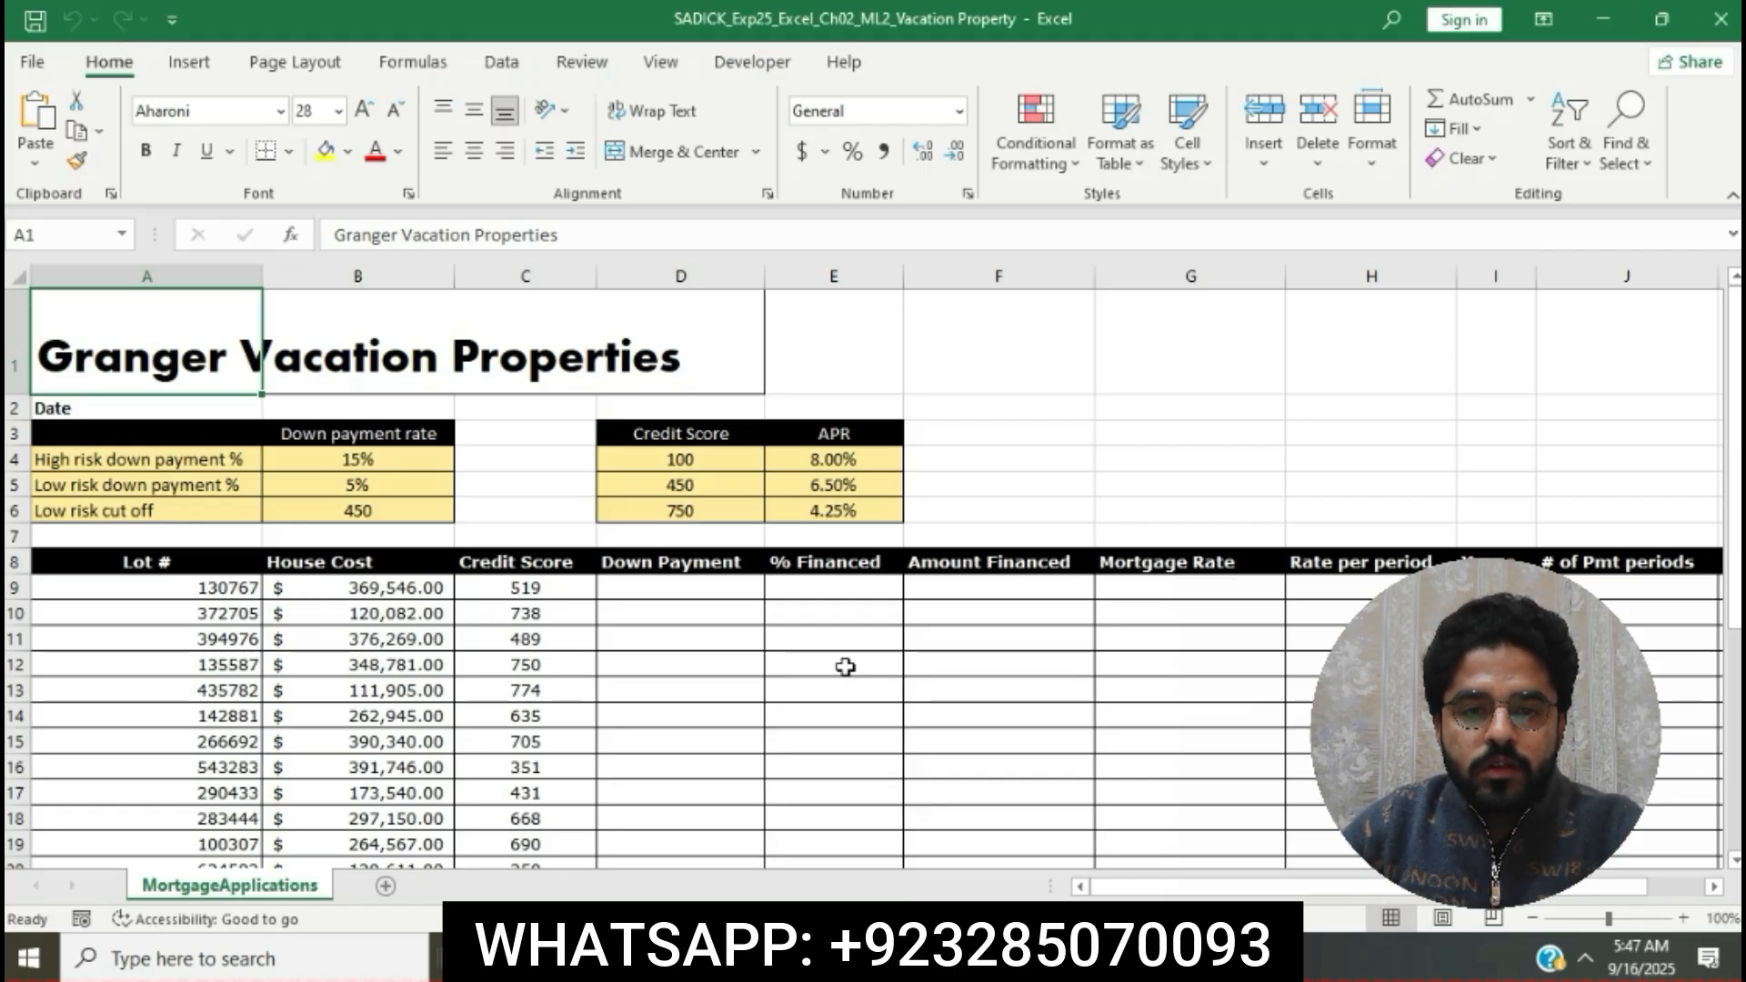
click(667, 588)
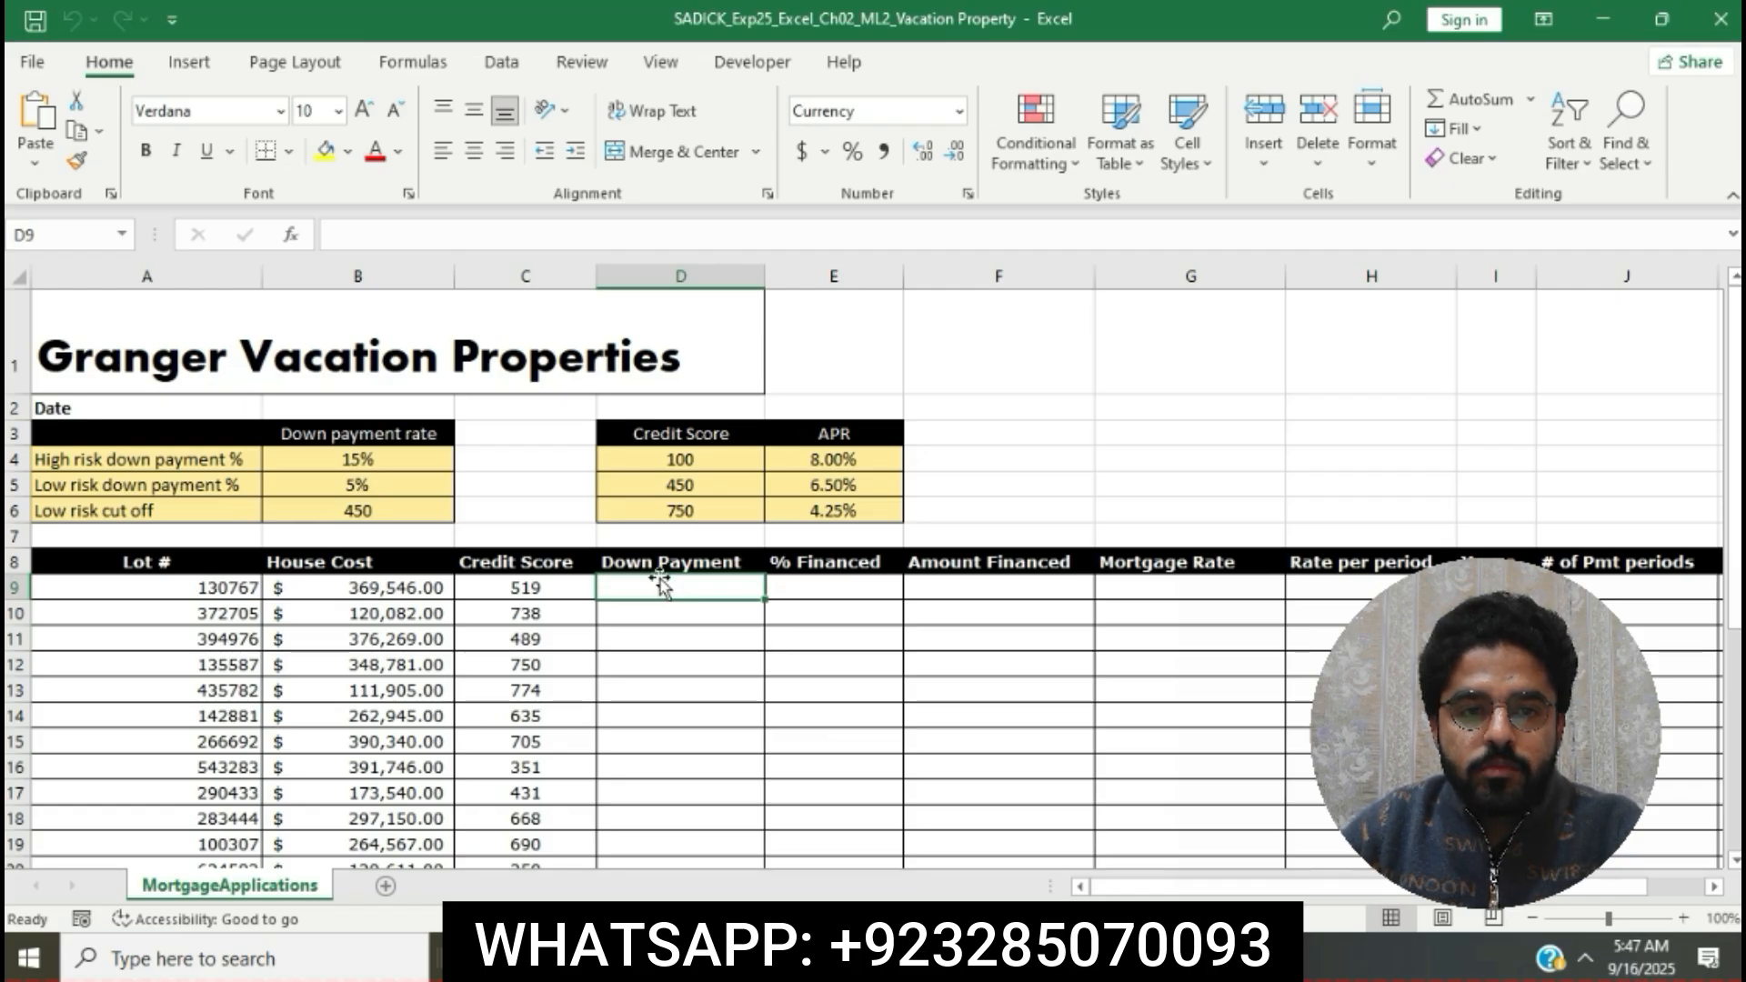
click(495, 238)
text(=)
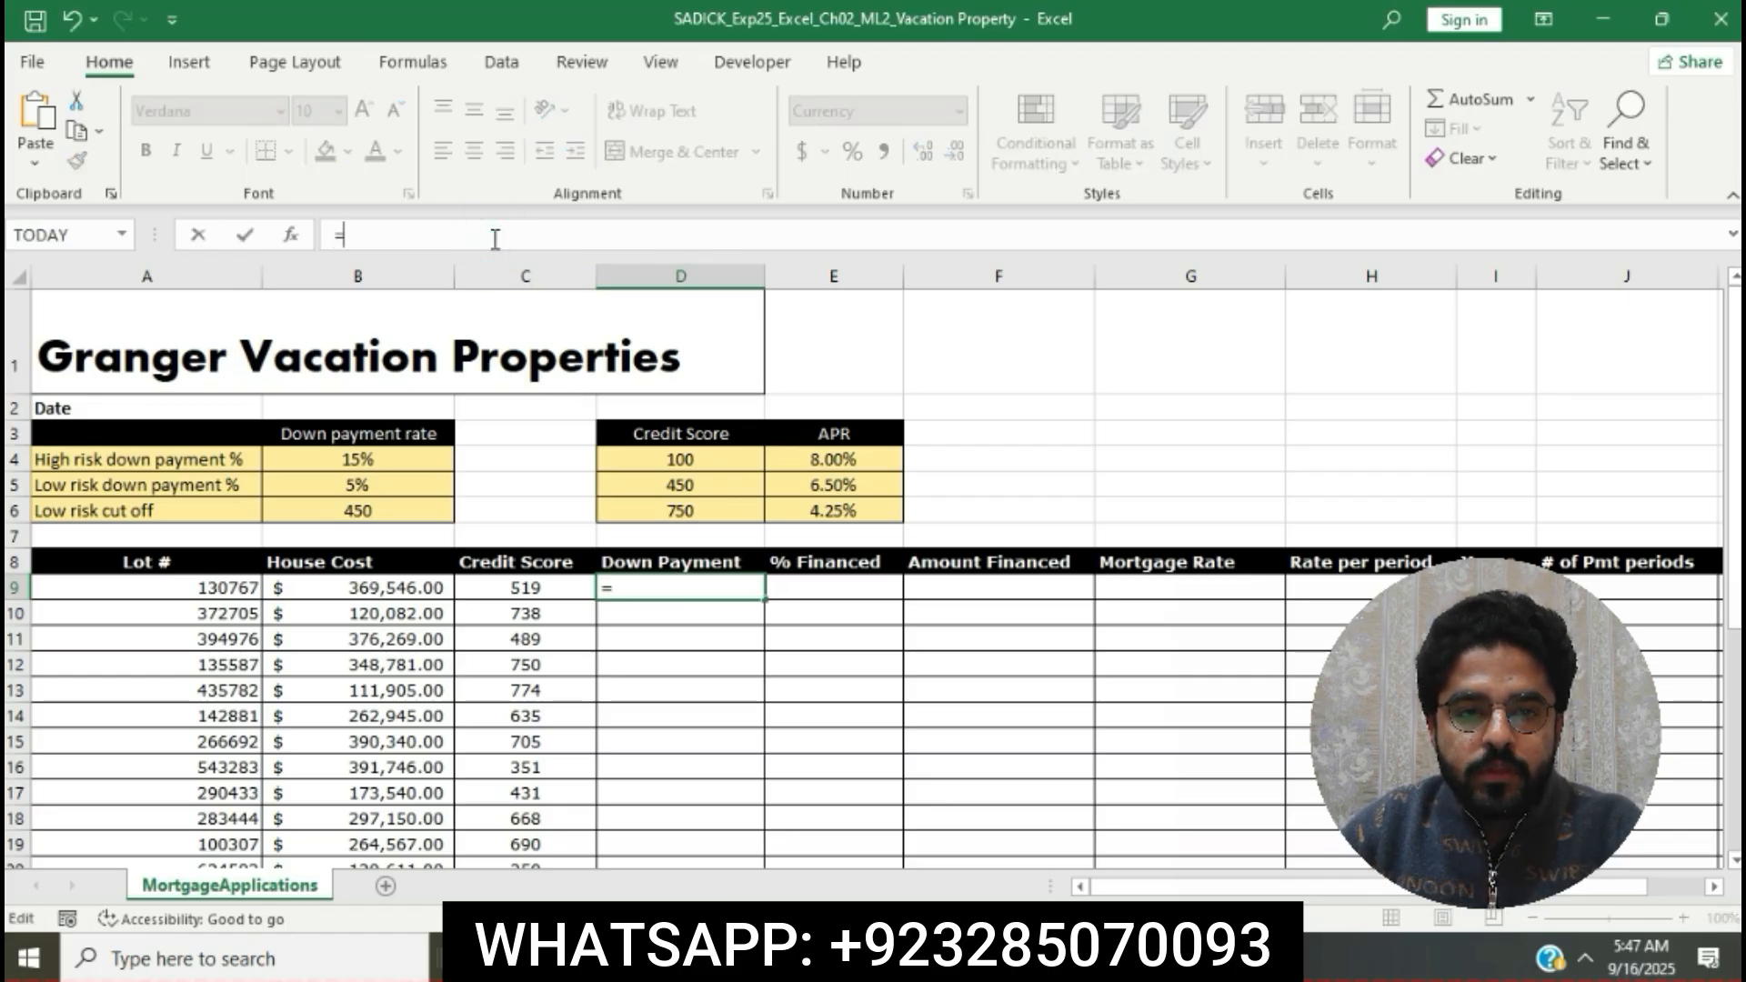
text(C9)
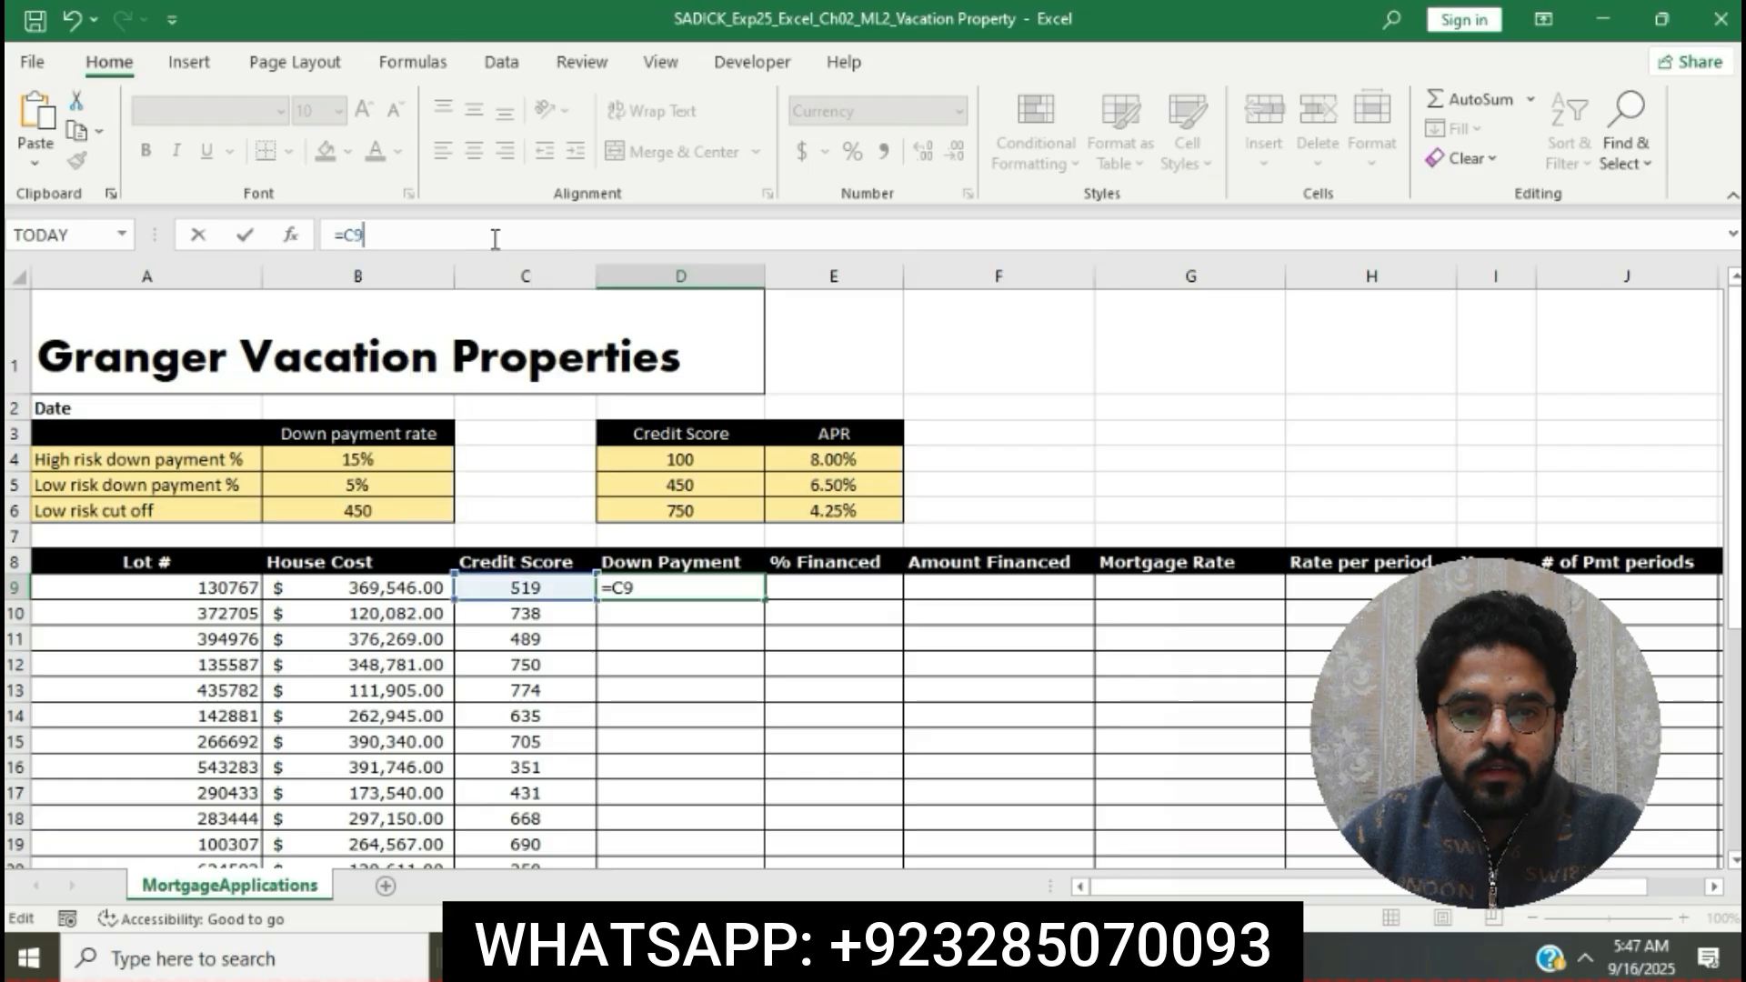
key(XF86MonBrightnessUp)
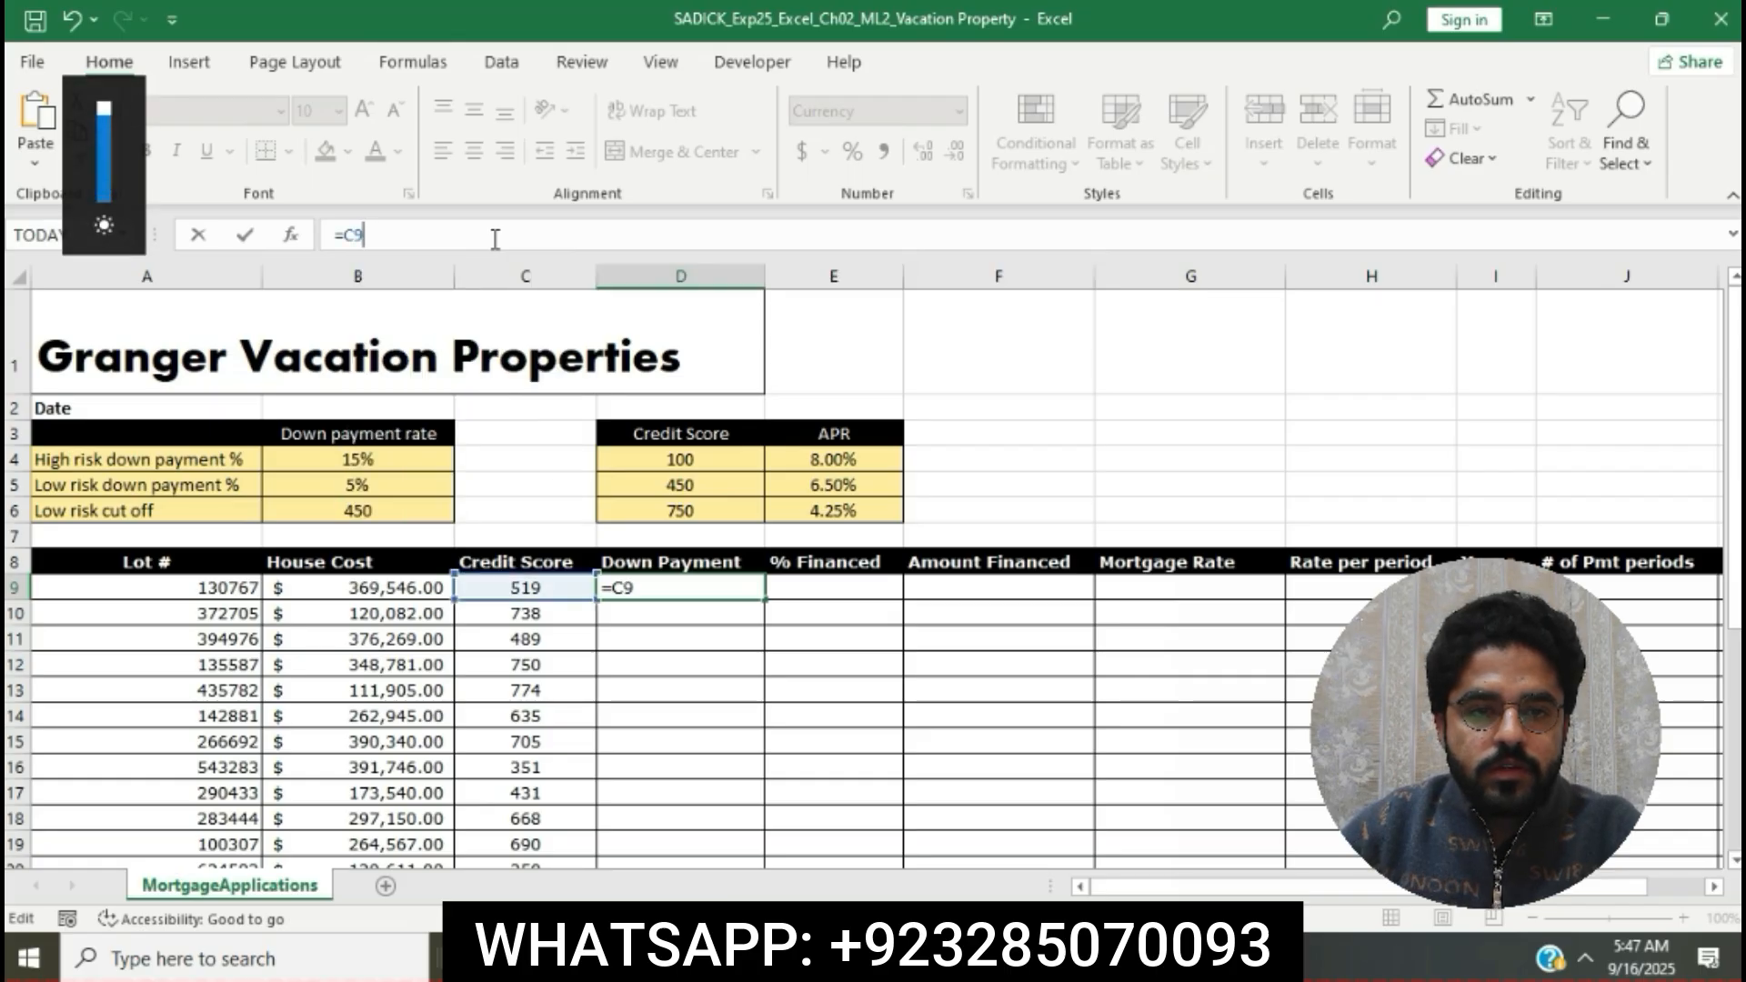
key(BackSpace)
key(BackSpace)
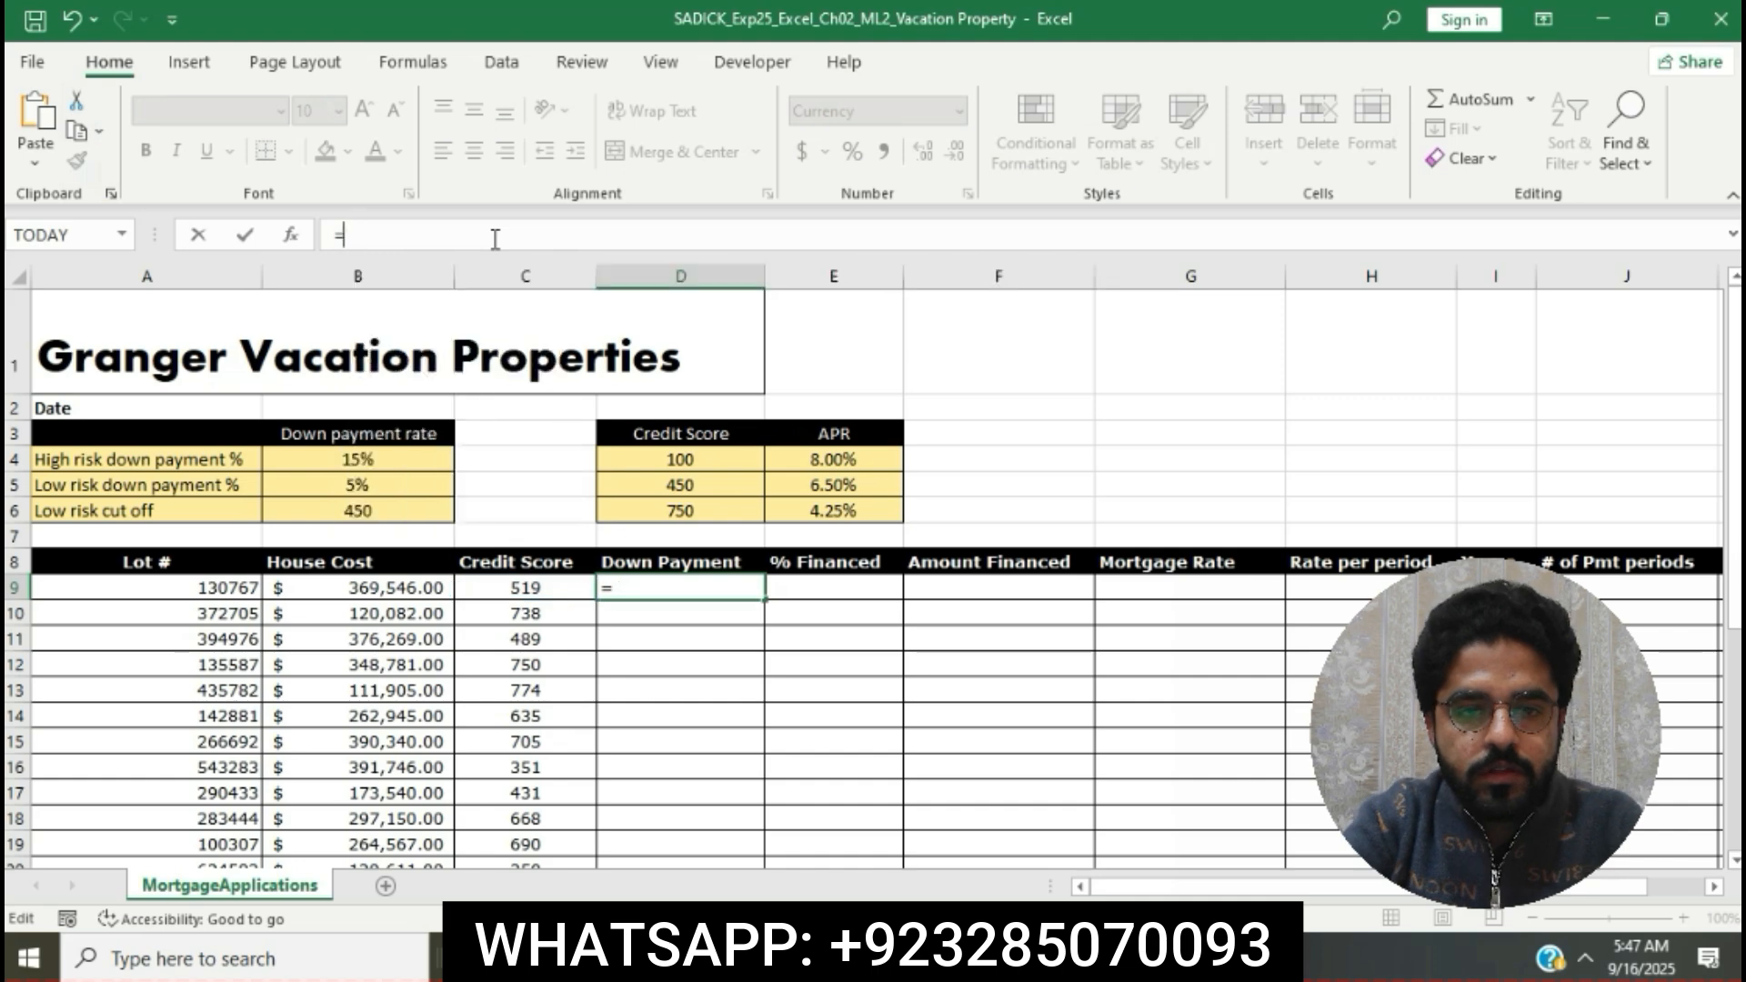
Step: Begin an IF function in D9 with the logical test C9<$B$6
text(IF)
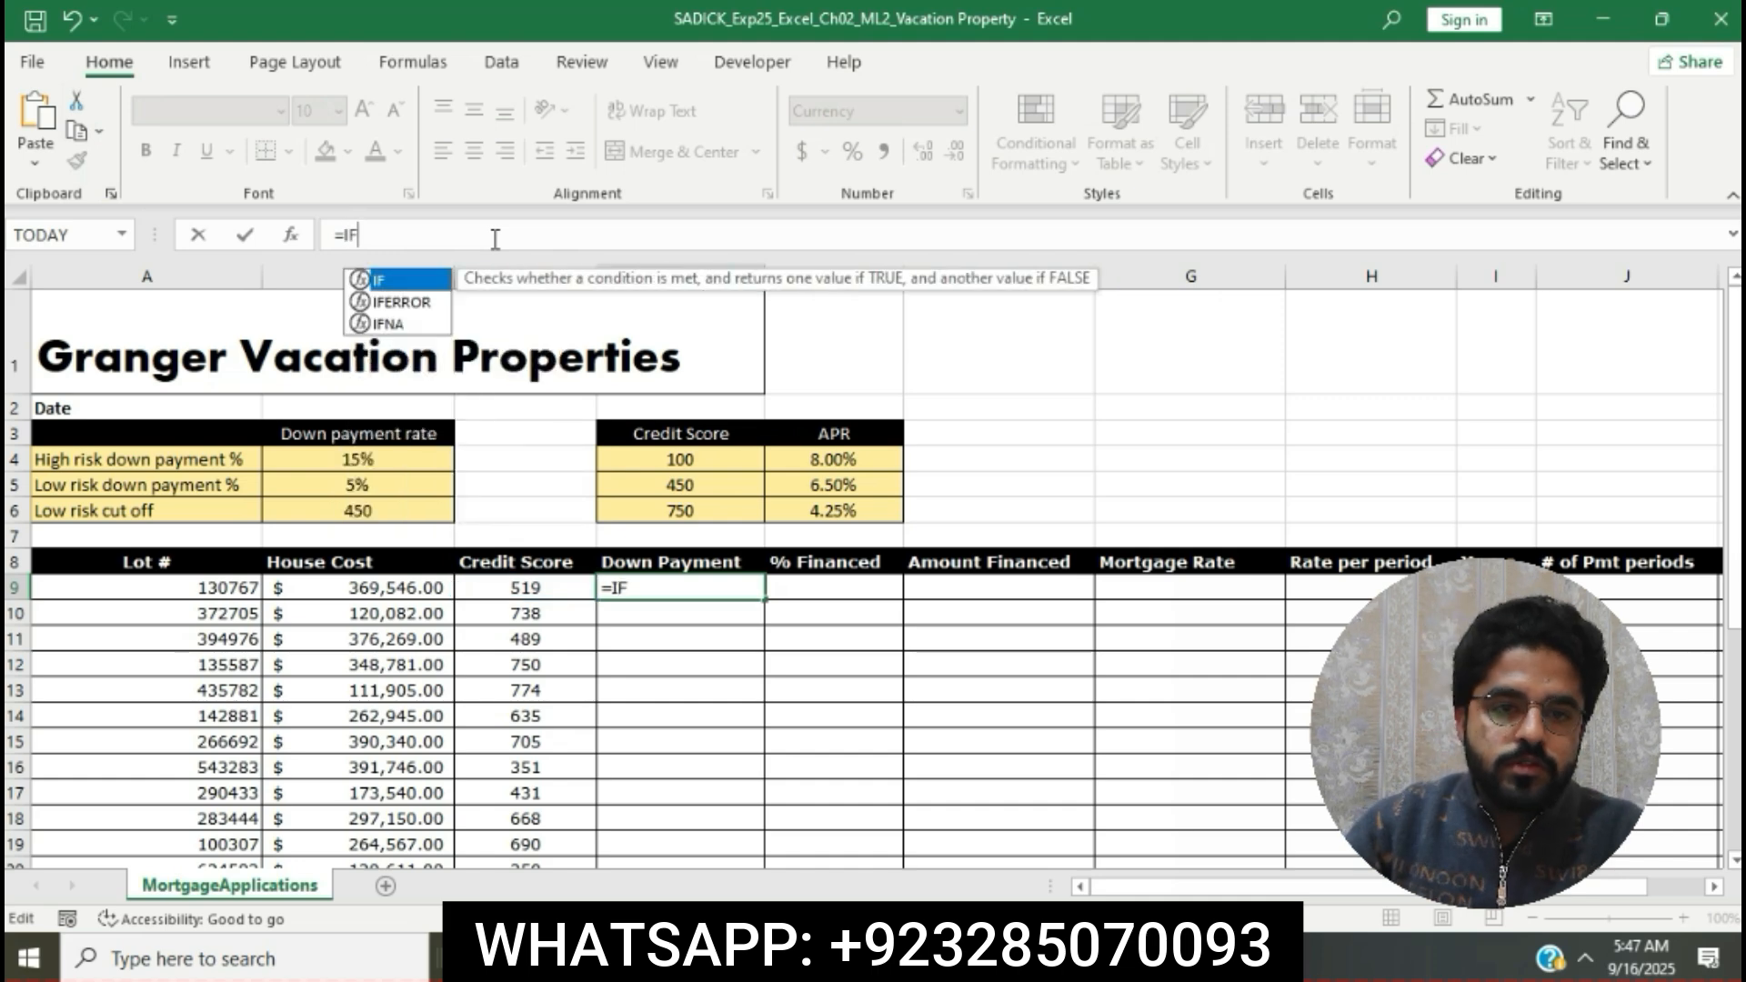
double_click(409, 282)
text(C)
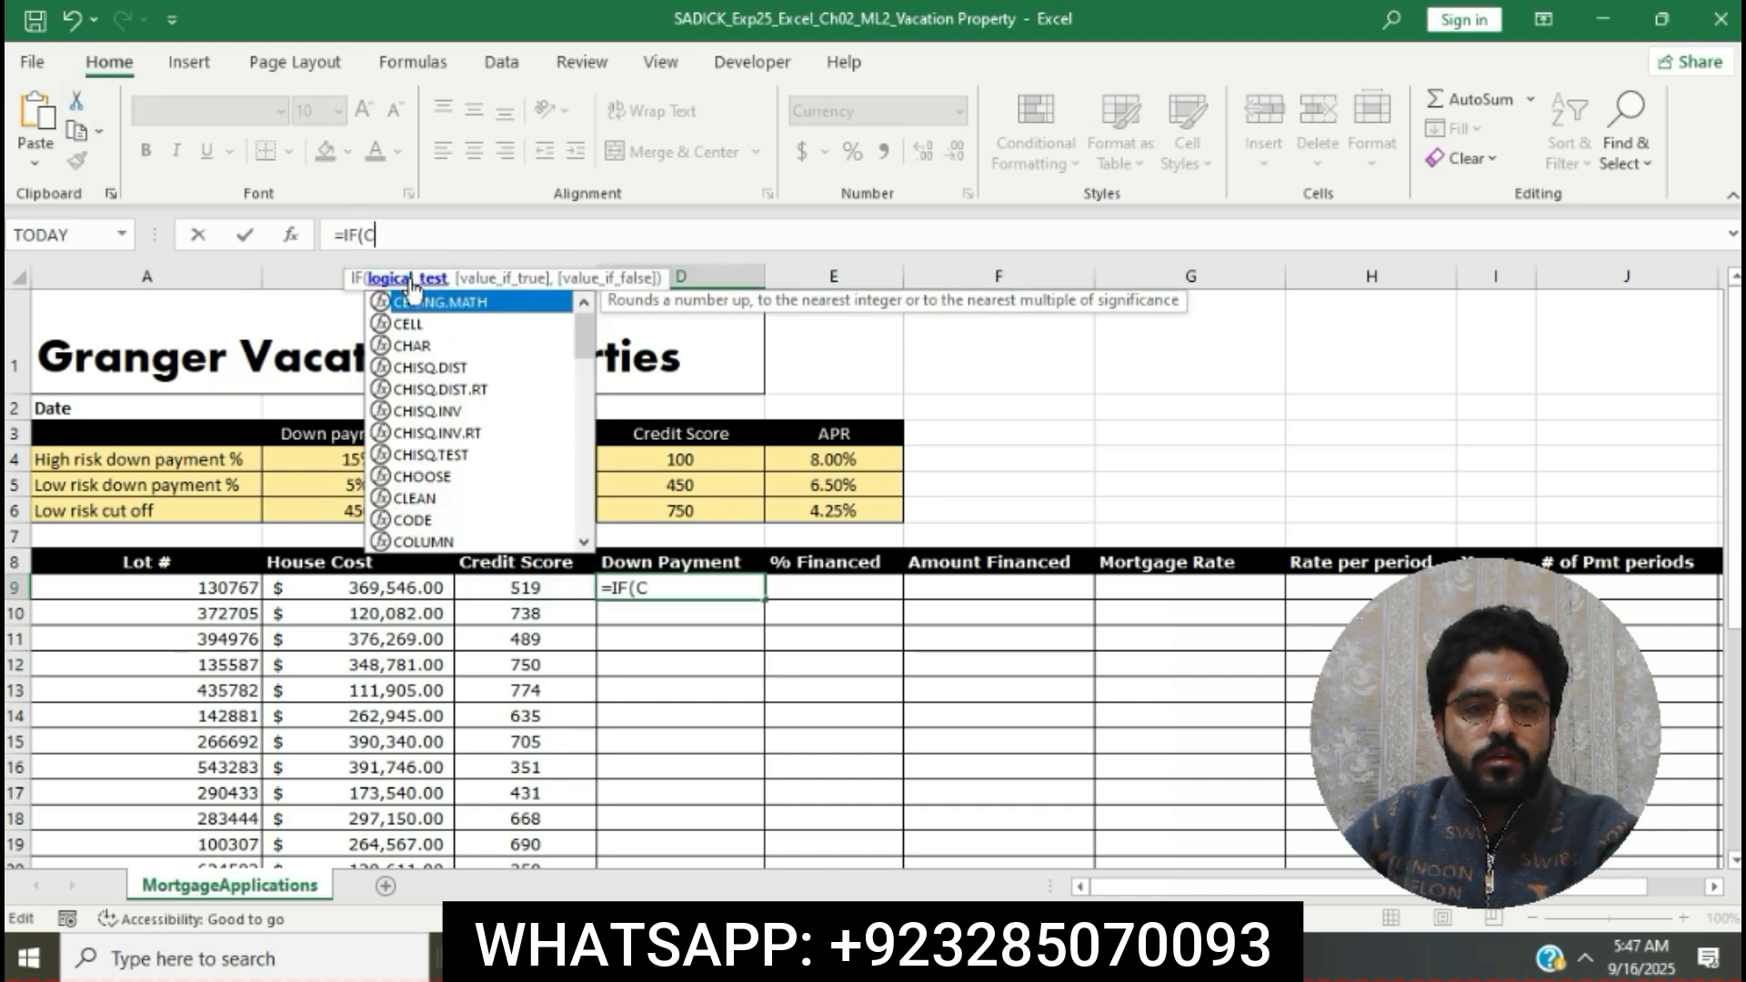
text(9)
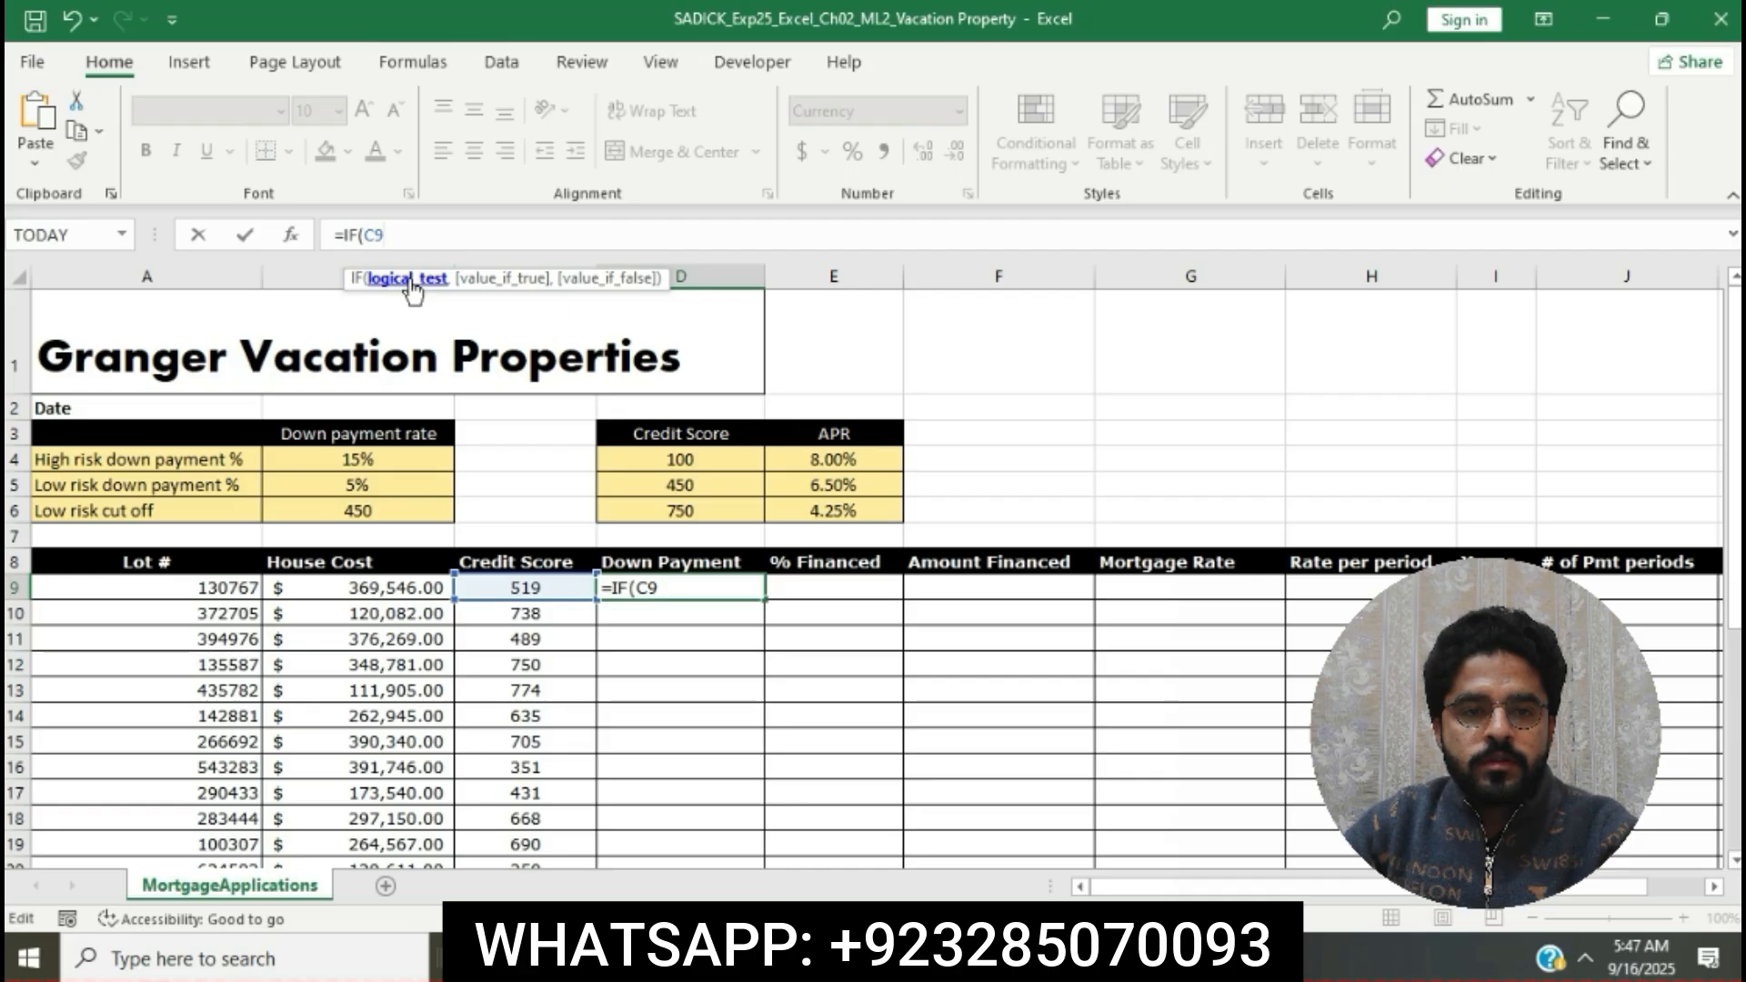
text(<$)
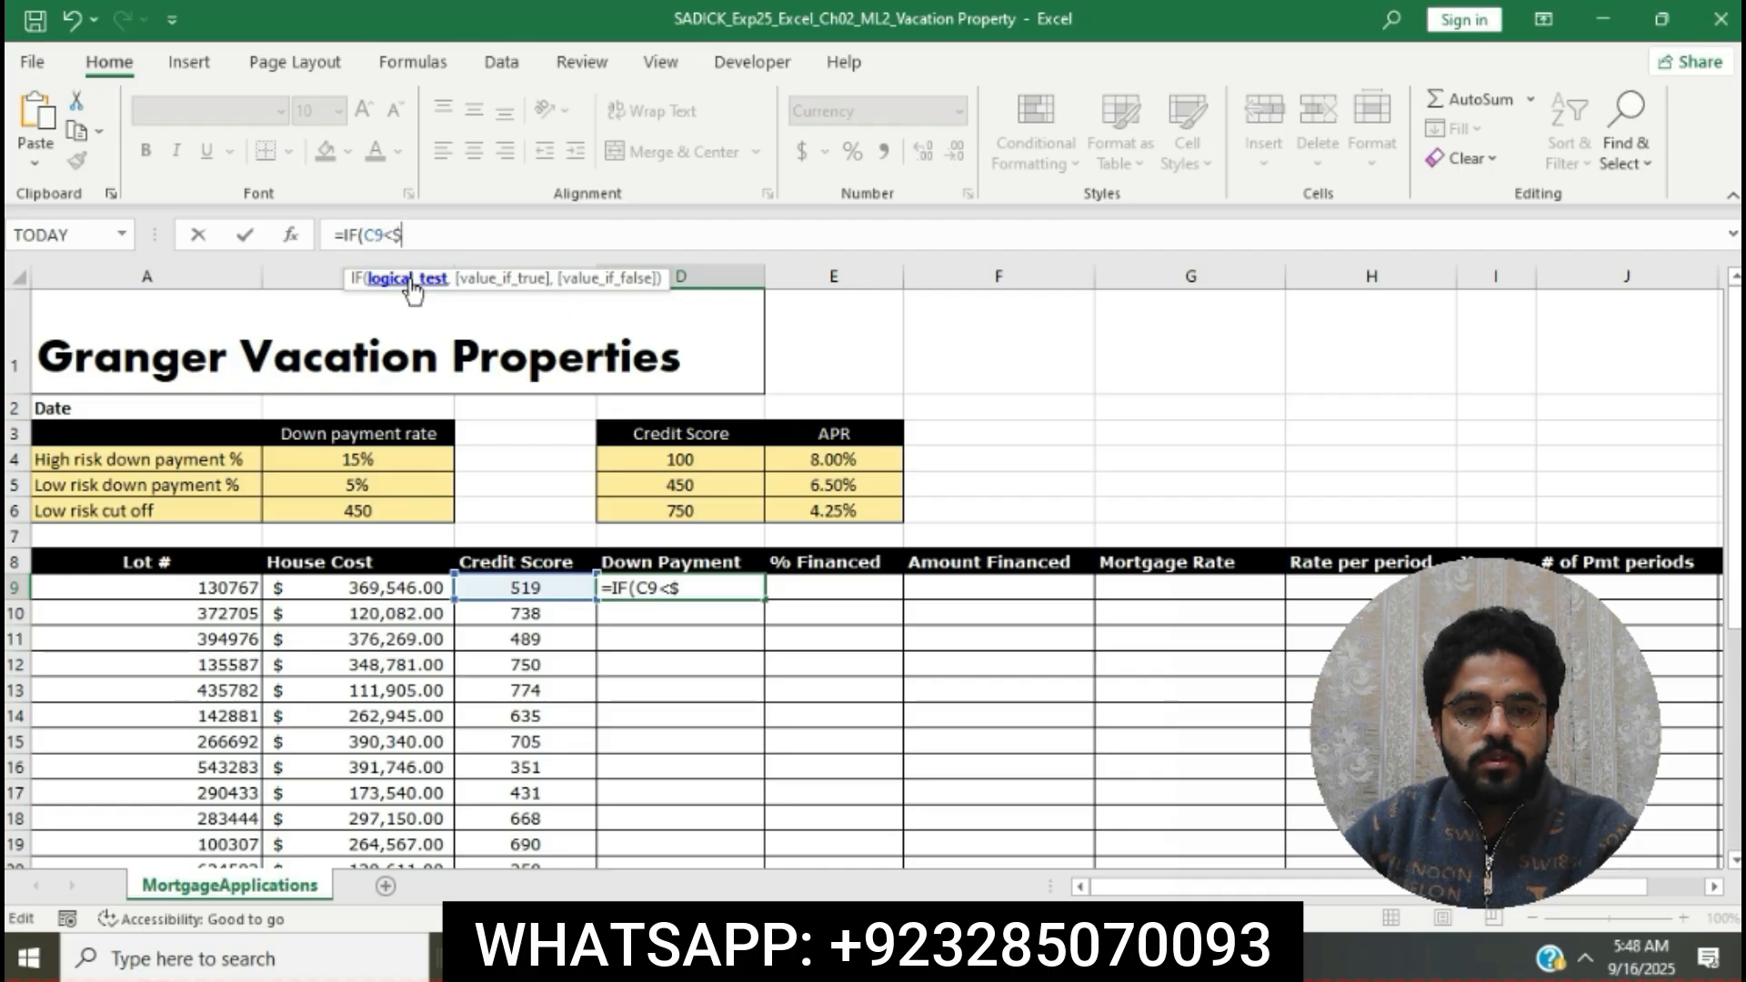
text(B$)
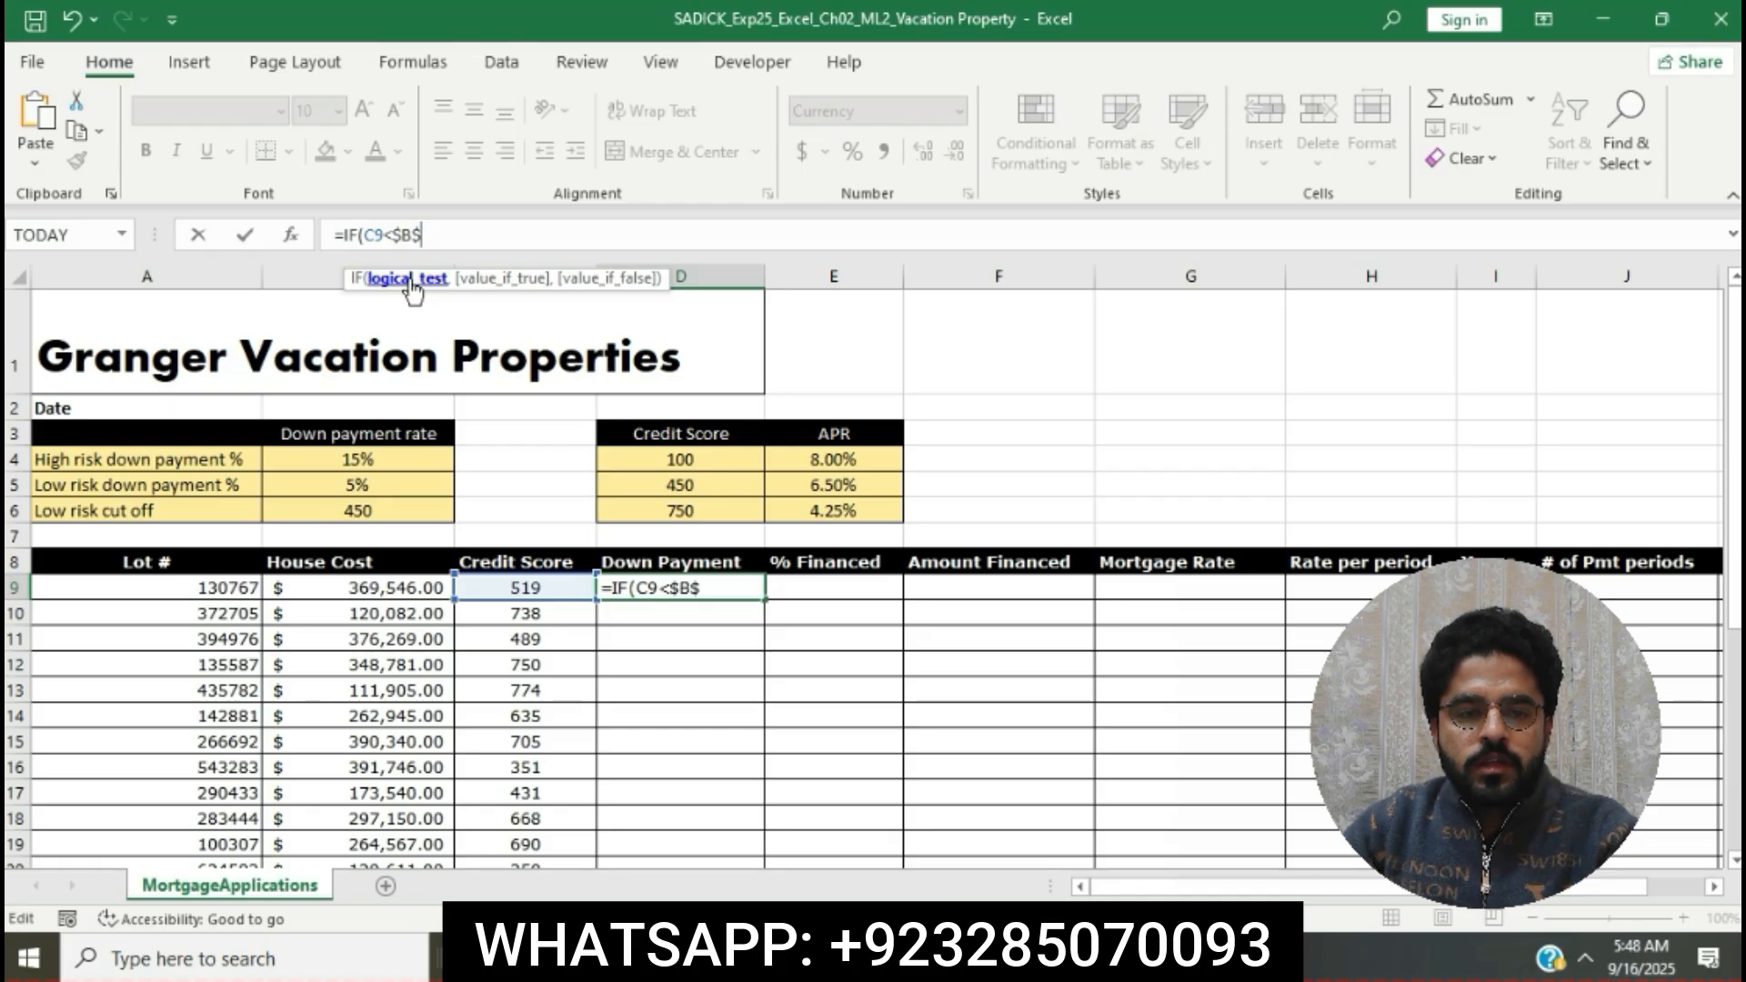
text(6)
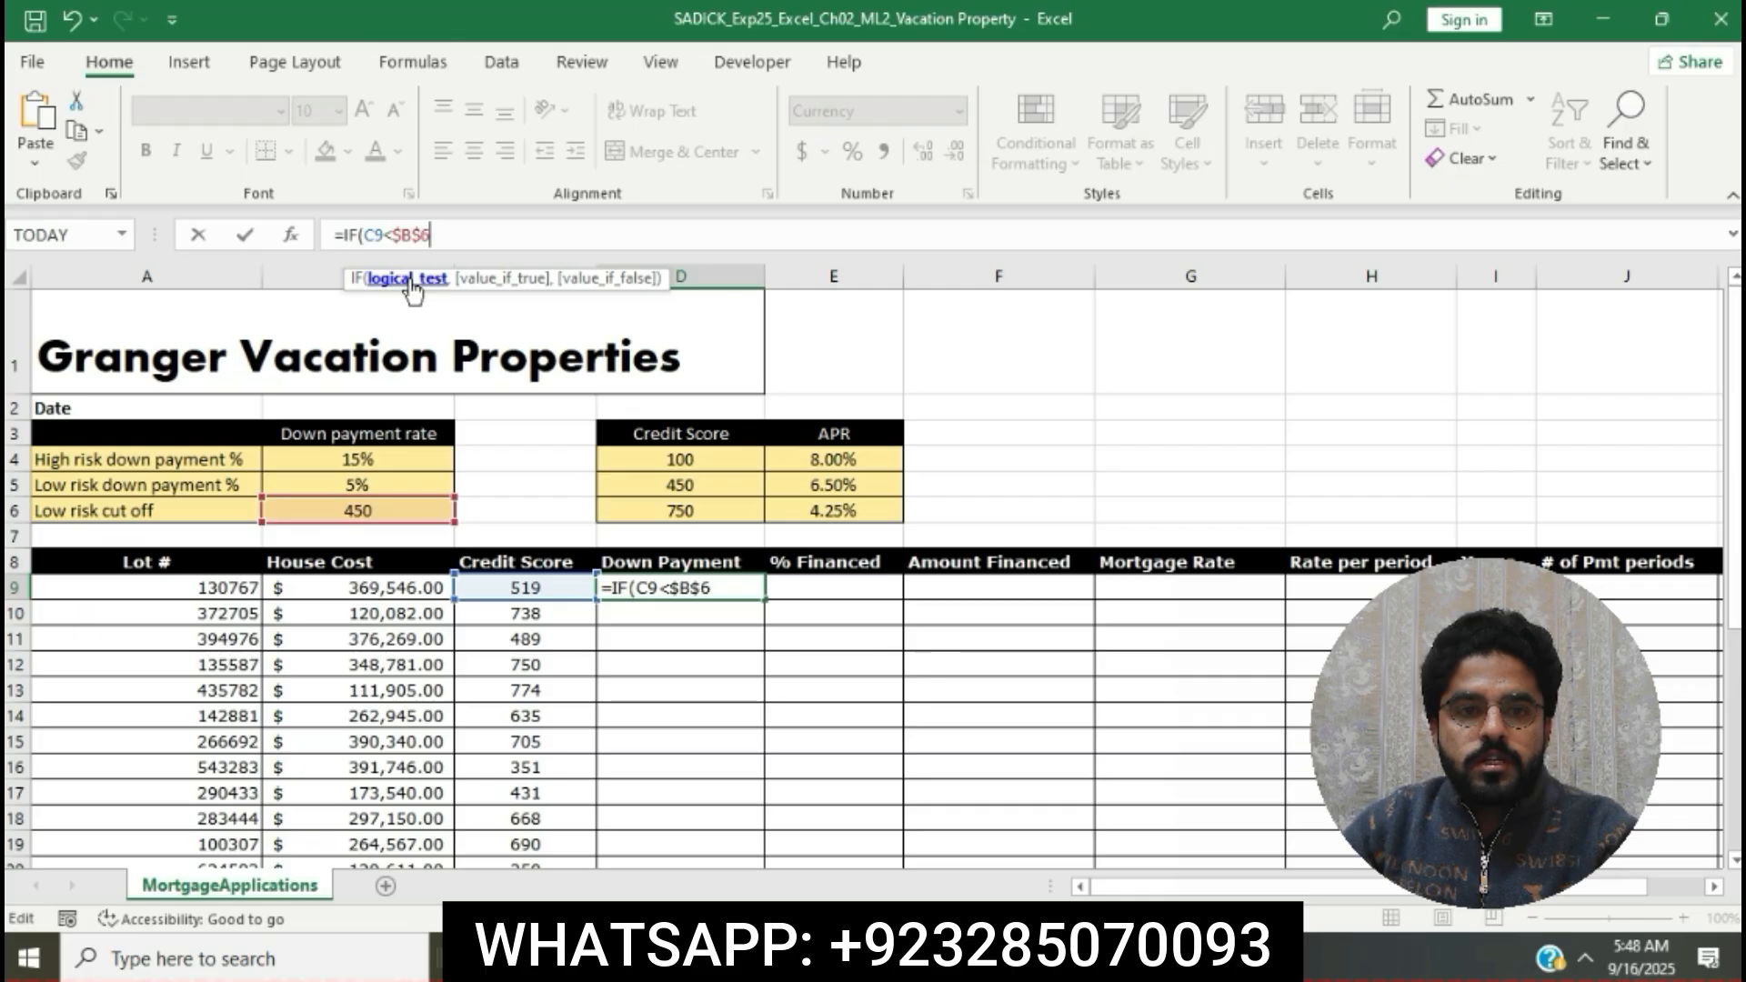
Step: Complete the D9 IF formula with B9*$B$4 as the true value and B9*$B$5 as the false value
text(,B9)
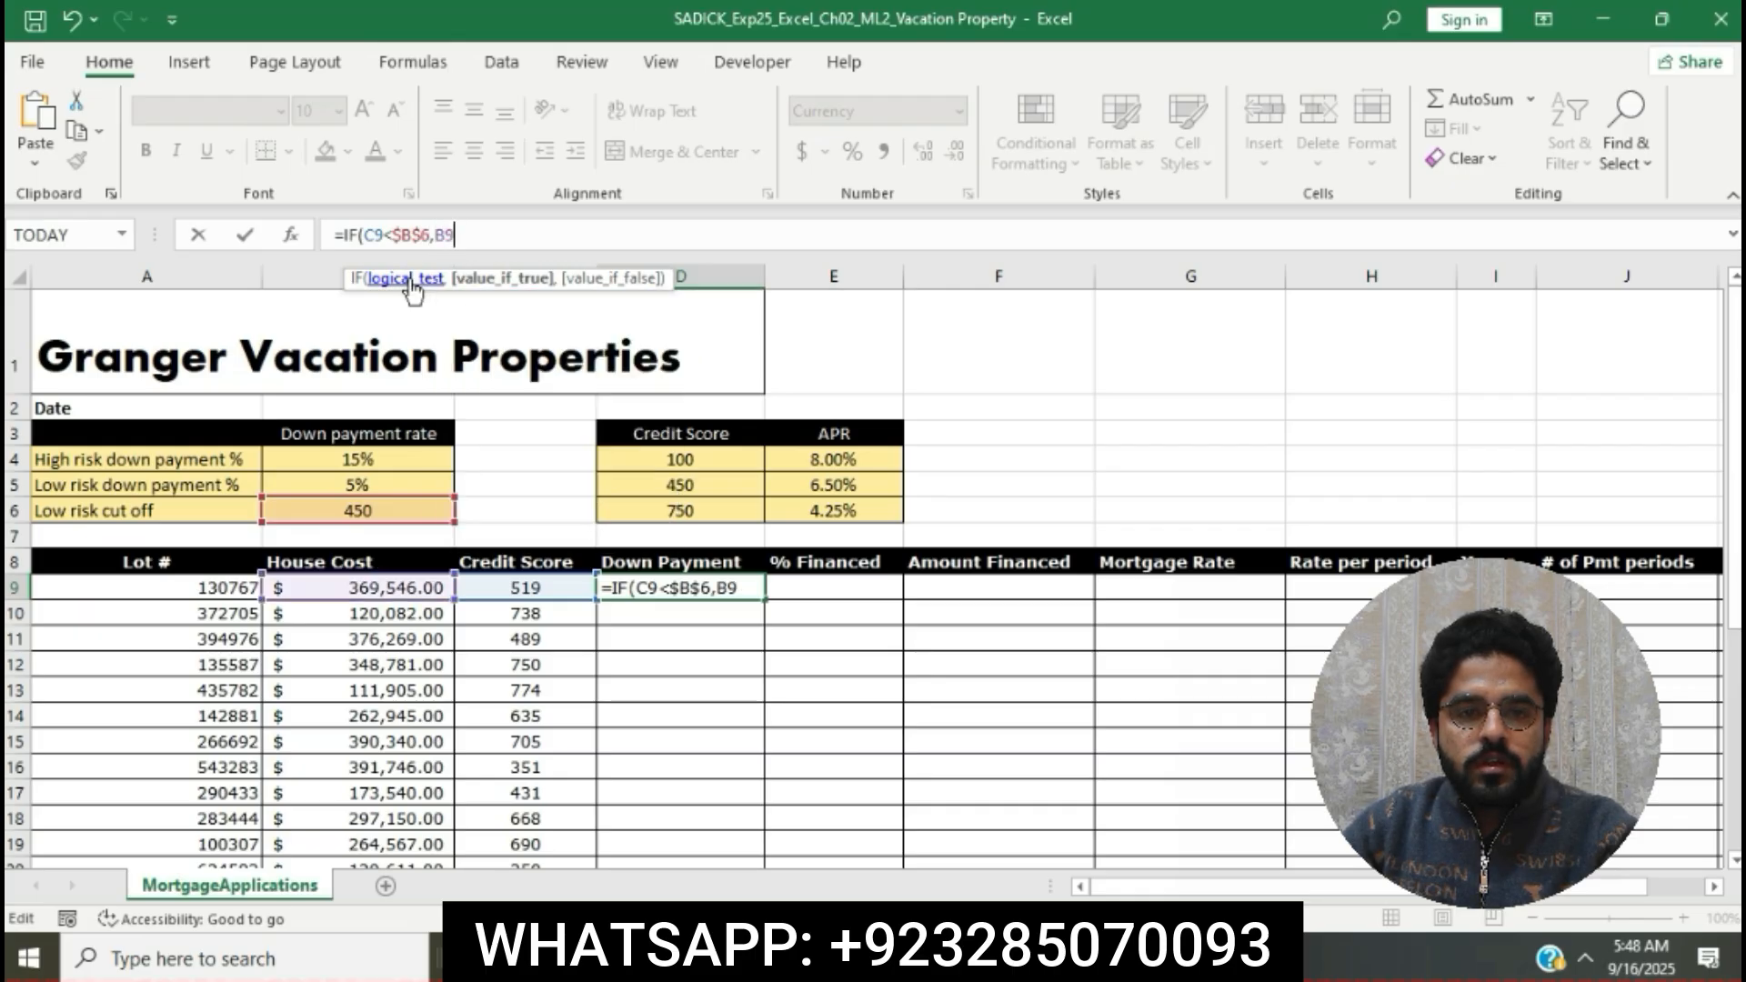
text(*)
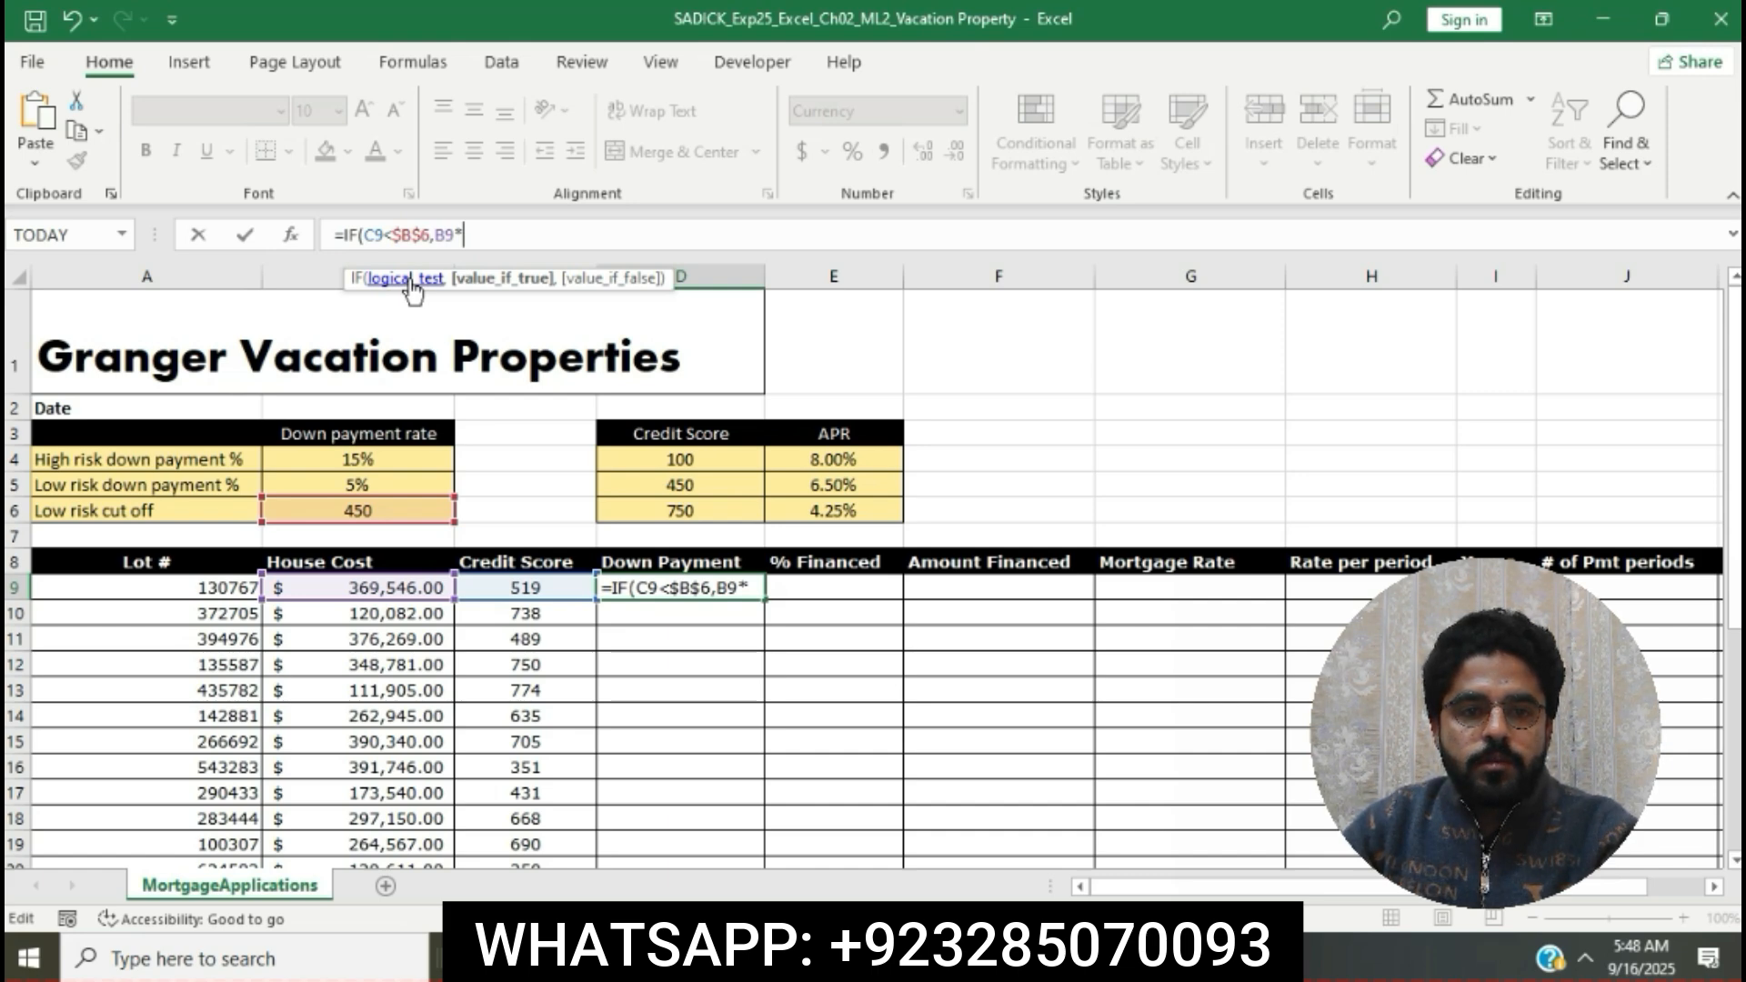
text($)
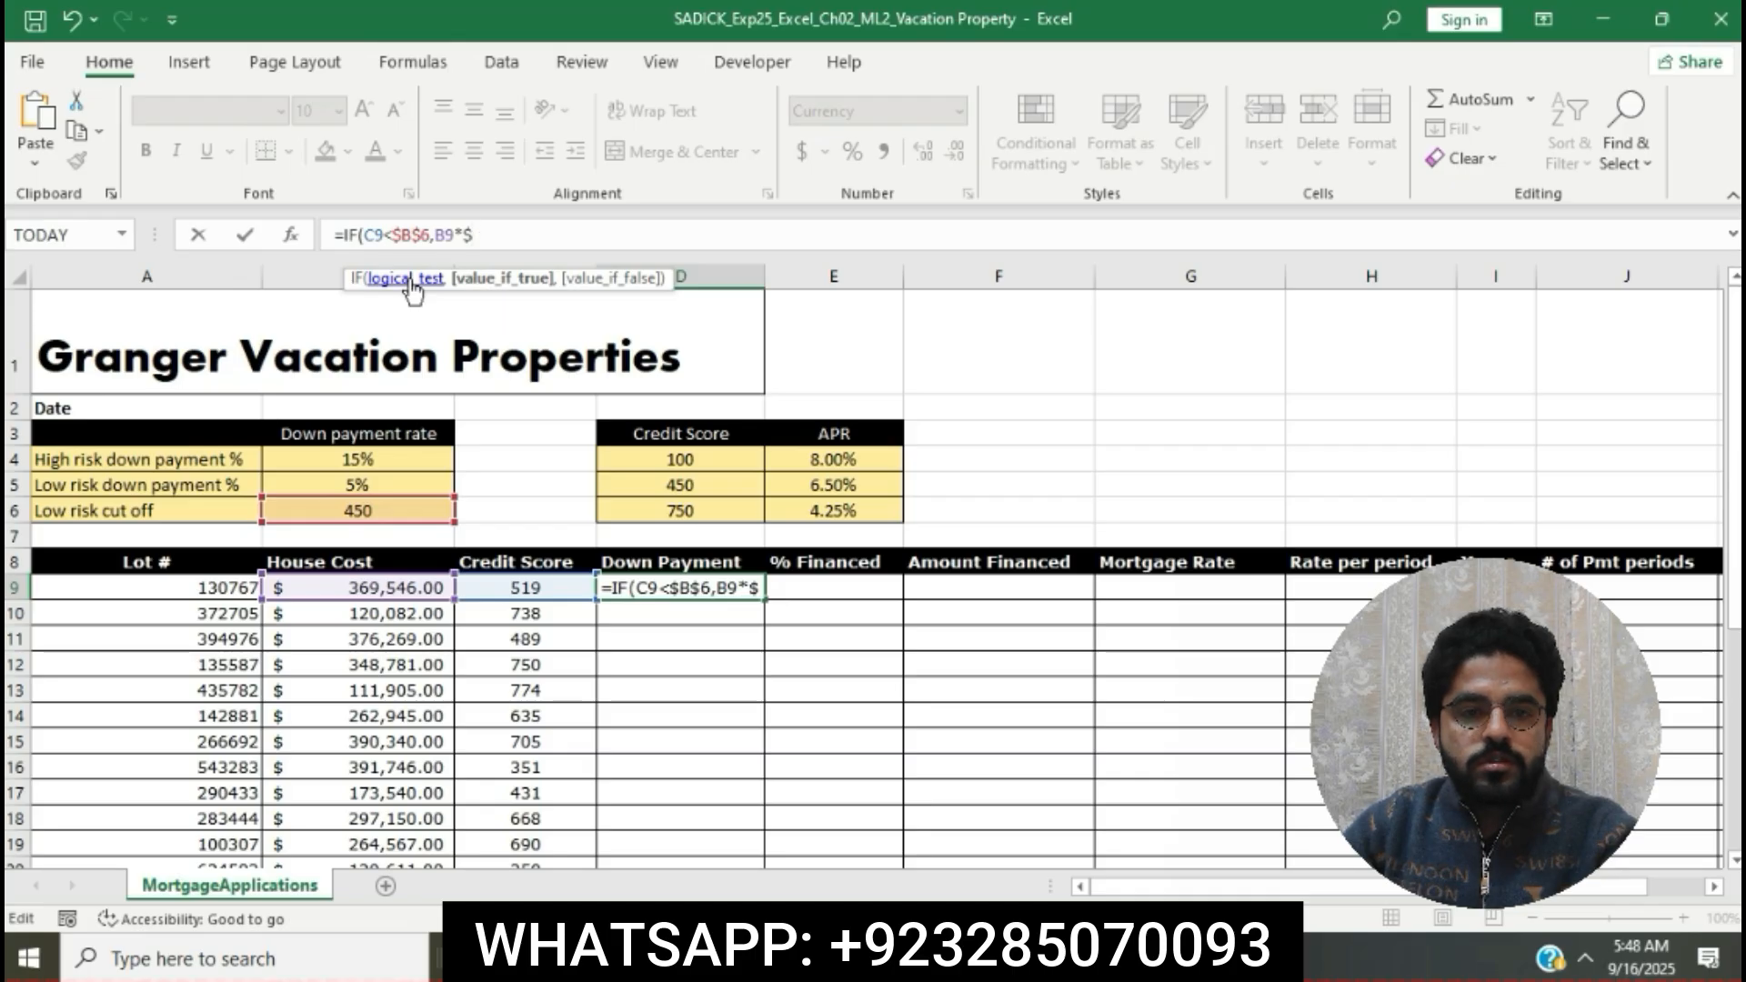
text(B$4)
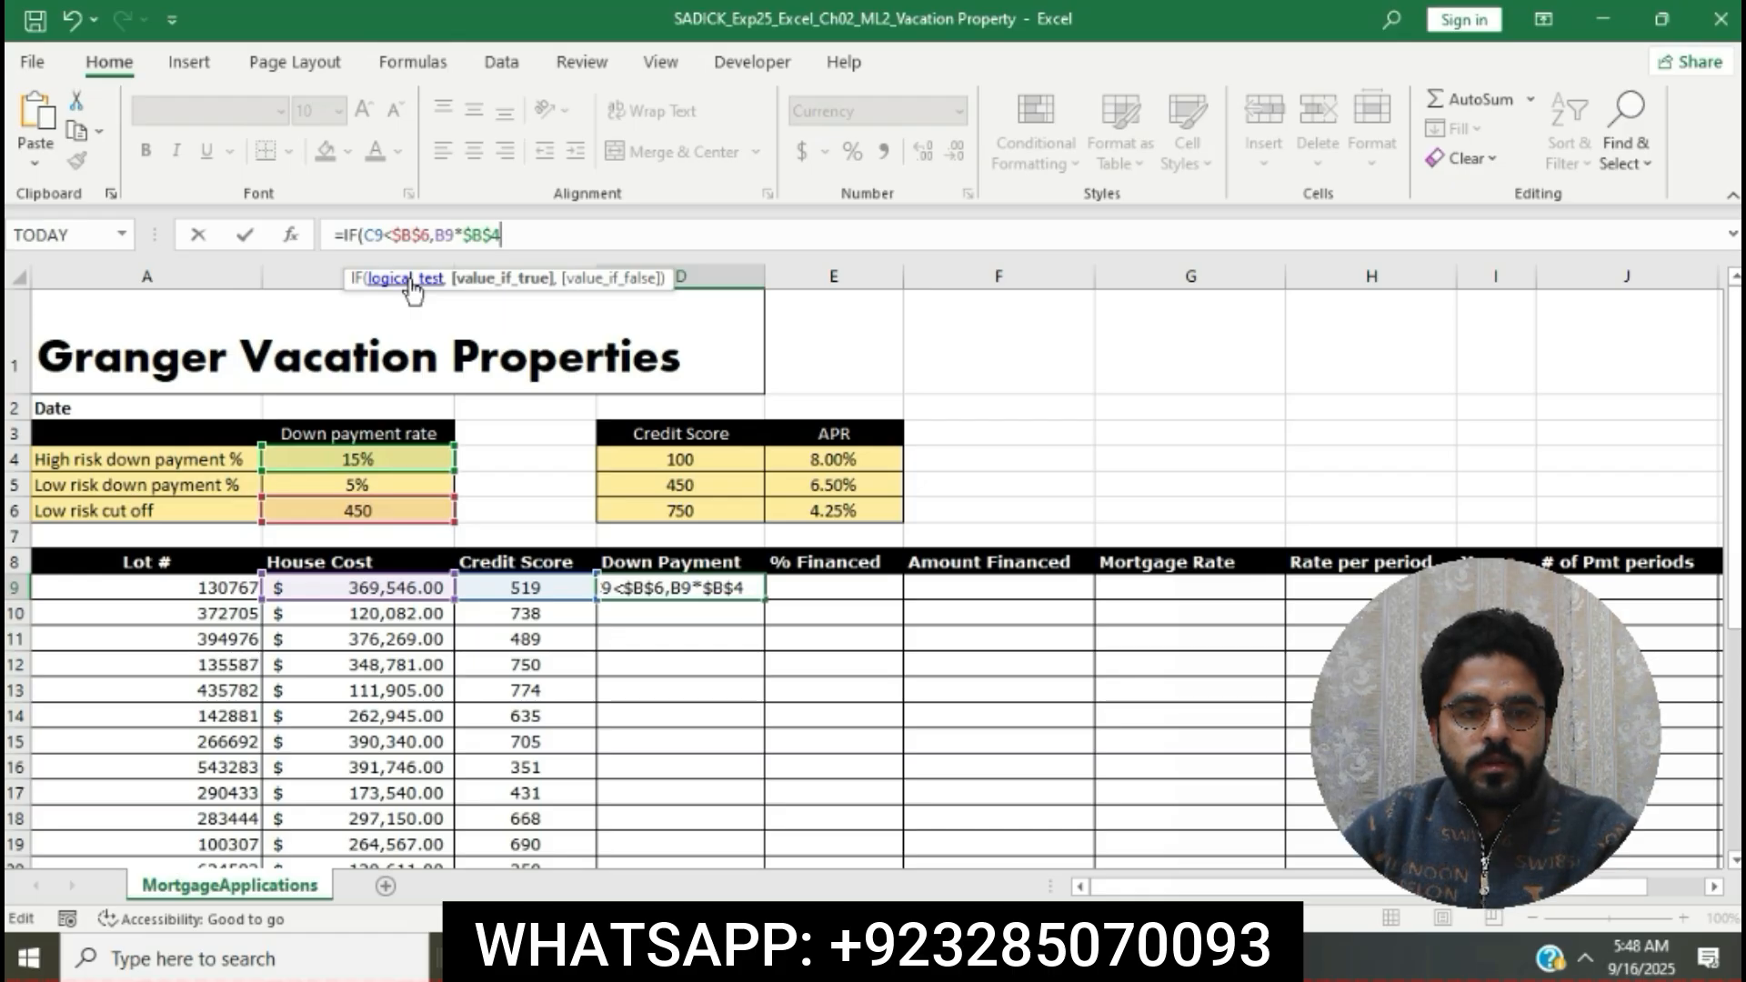
text(,B9)
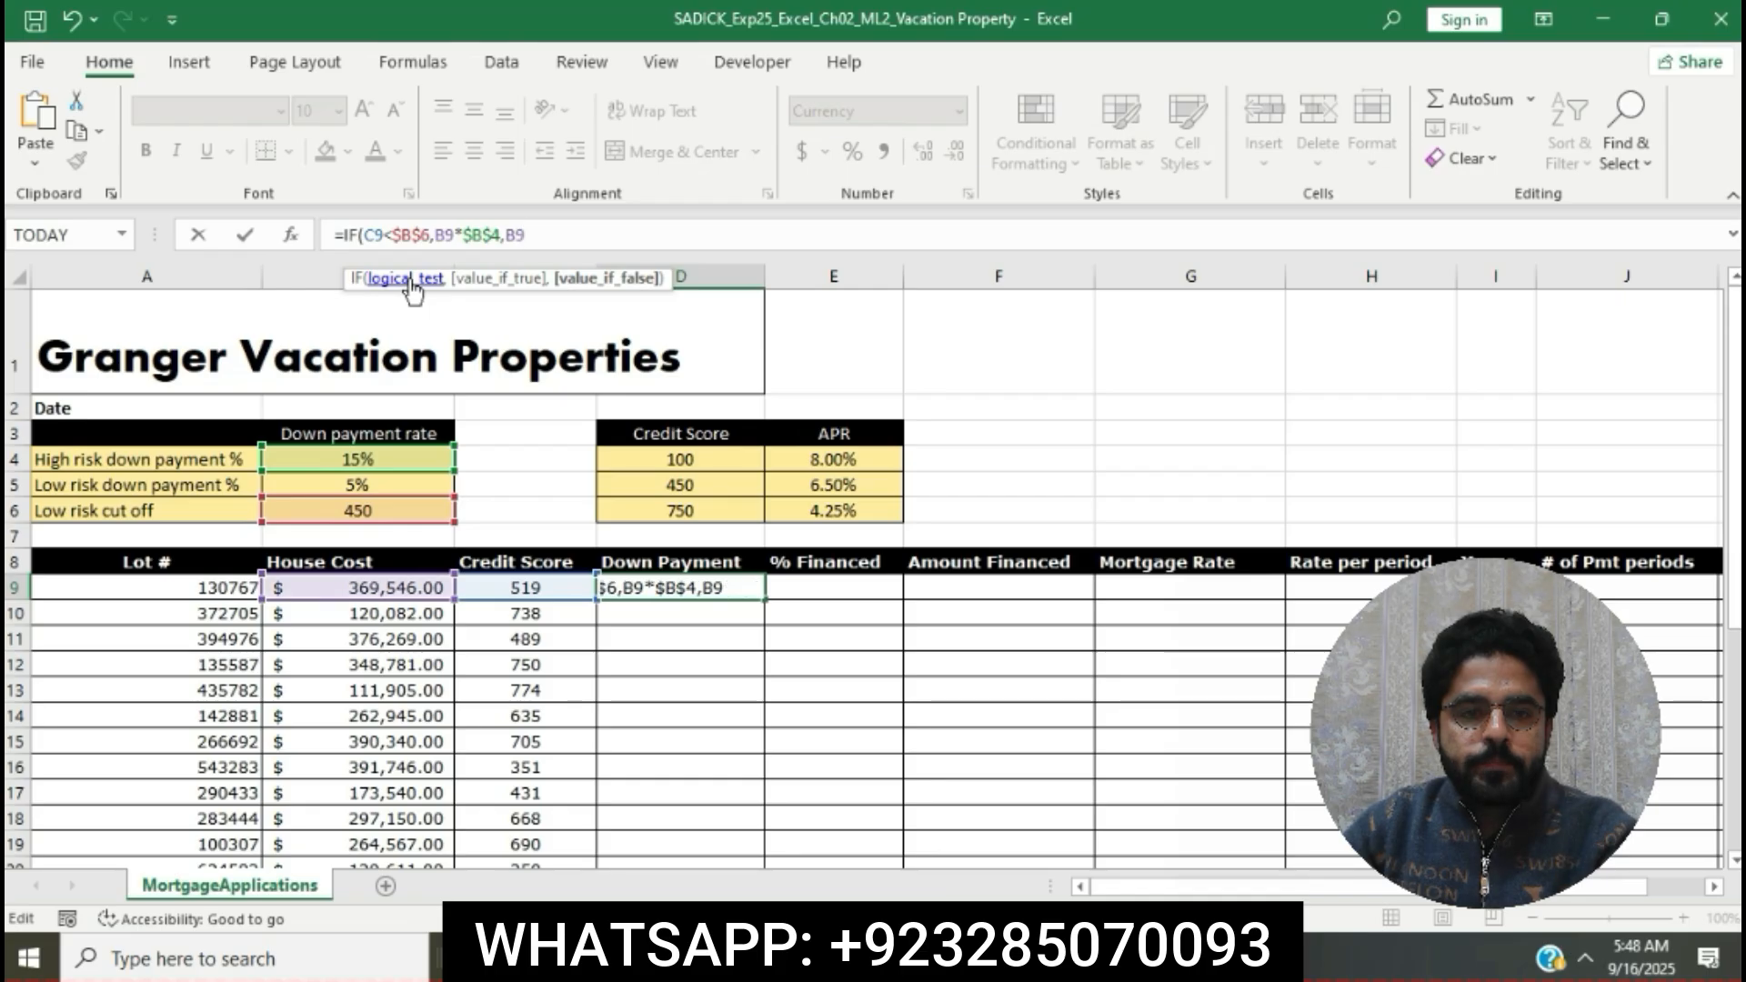
text(*)
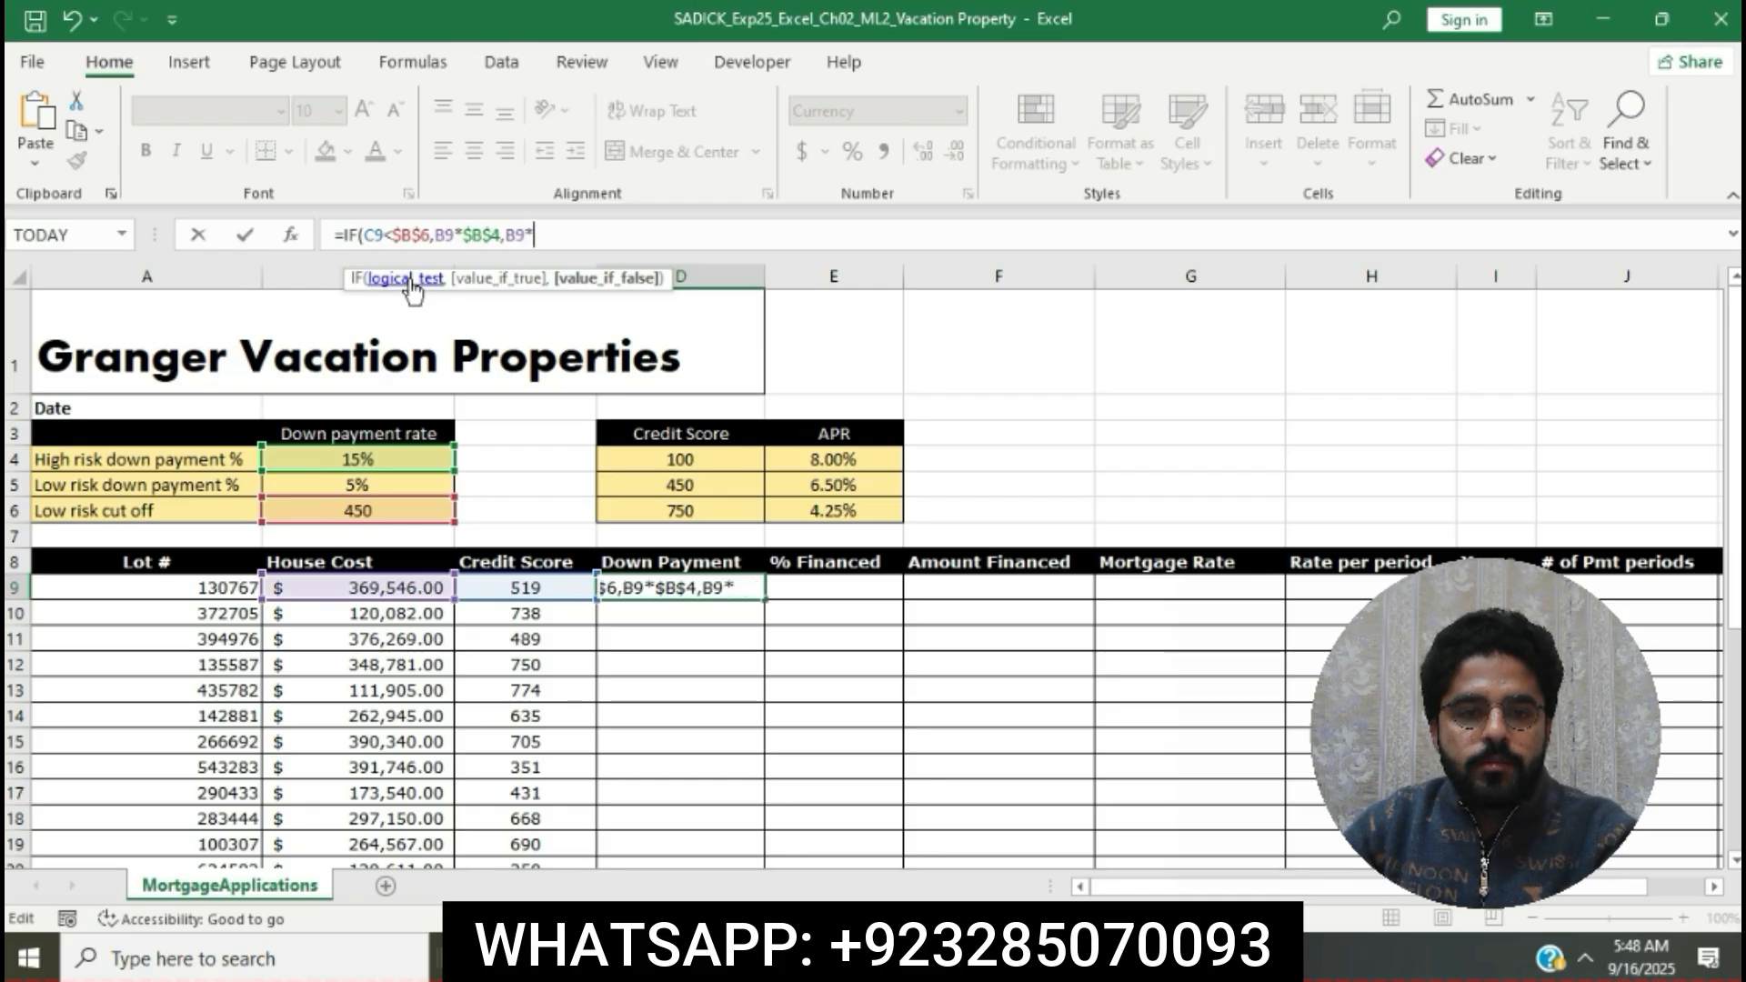
text($B$5)
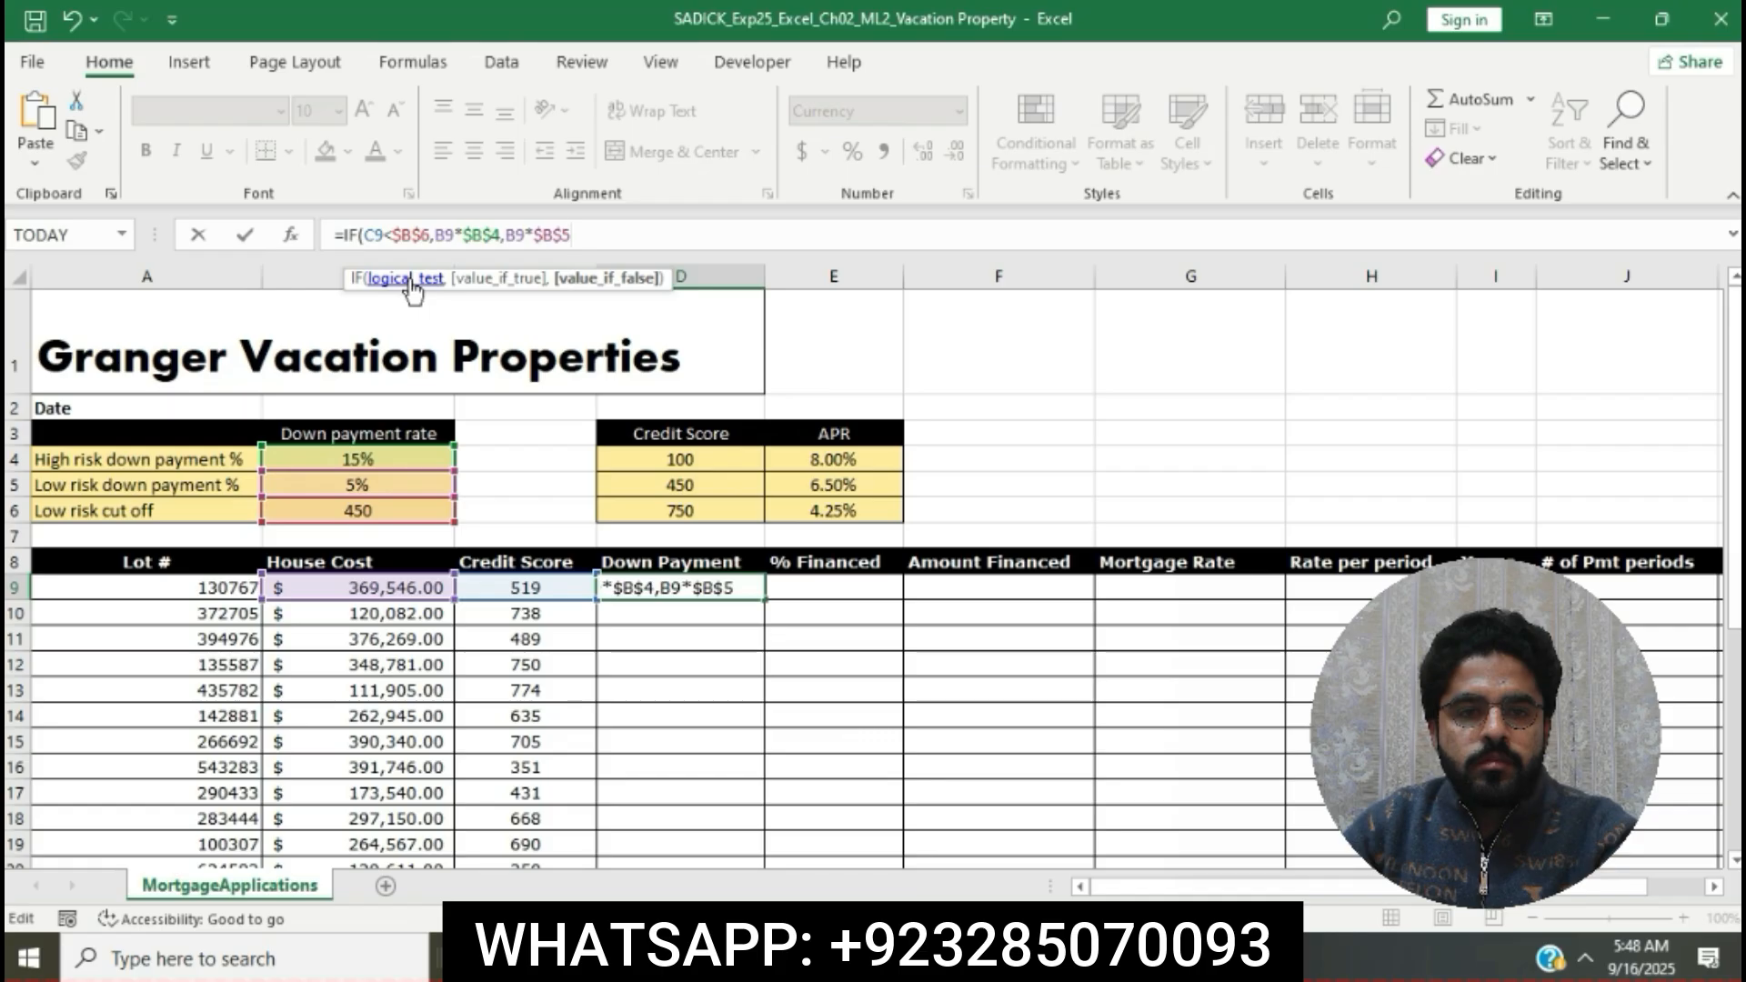
text())
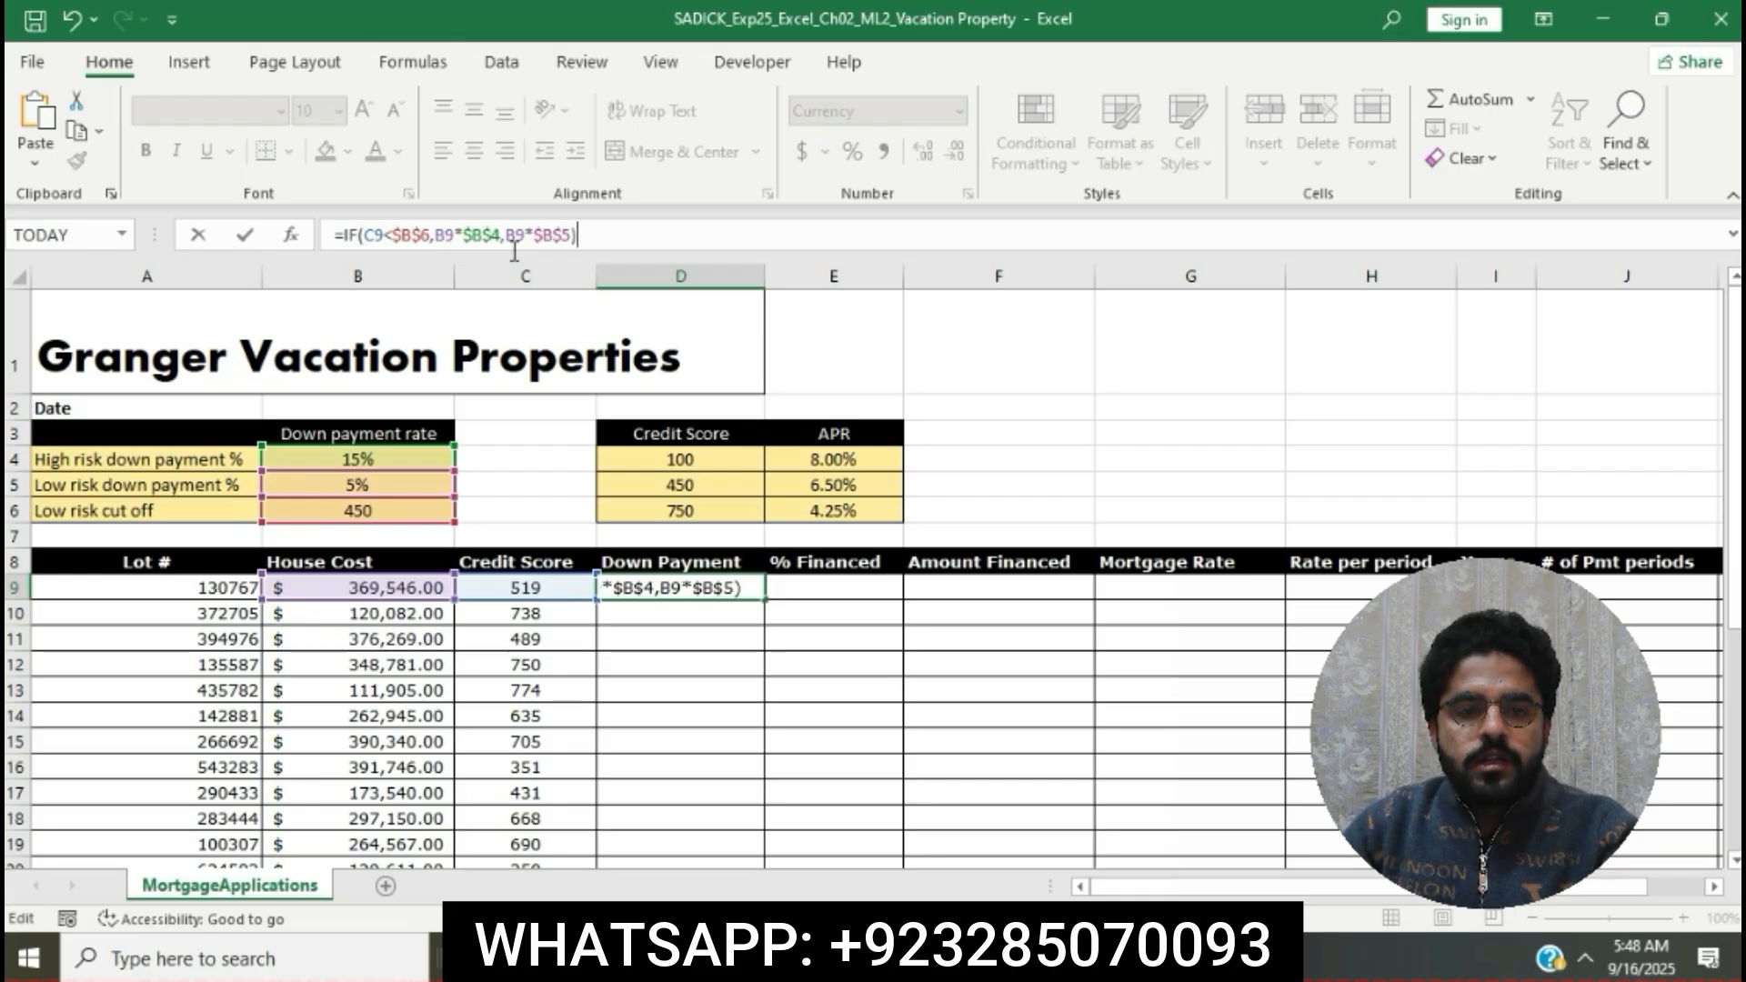
key(Return)
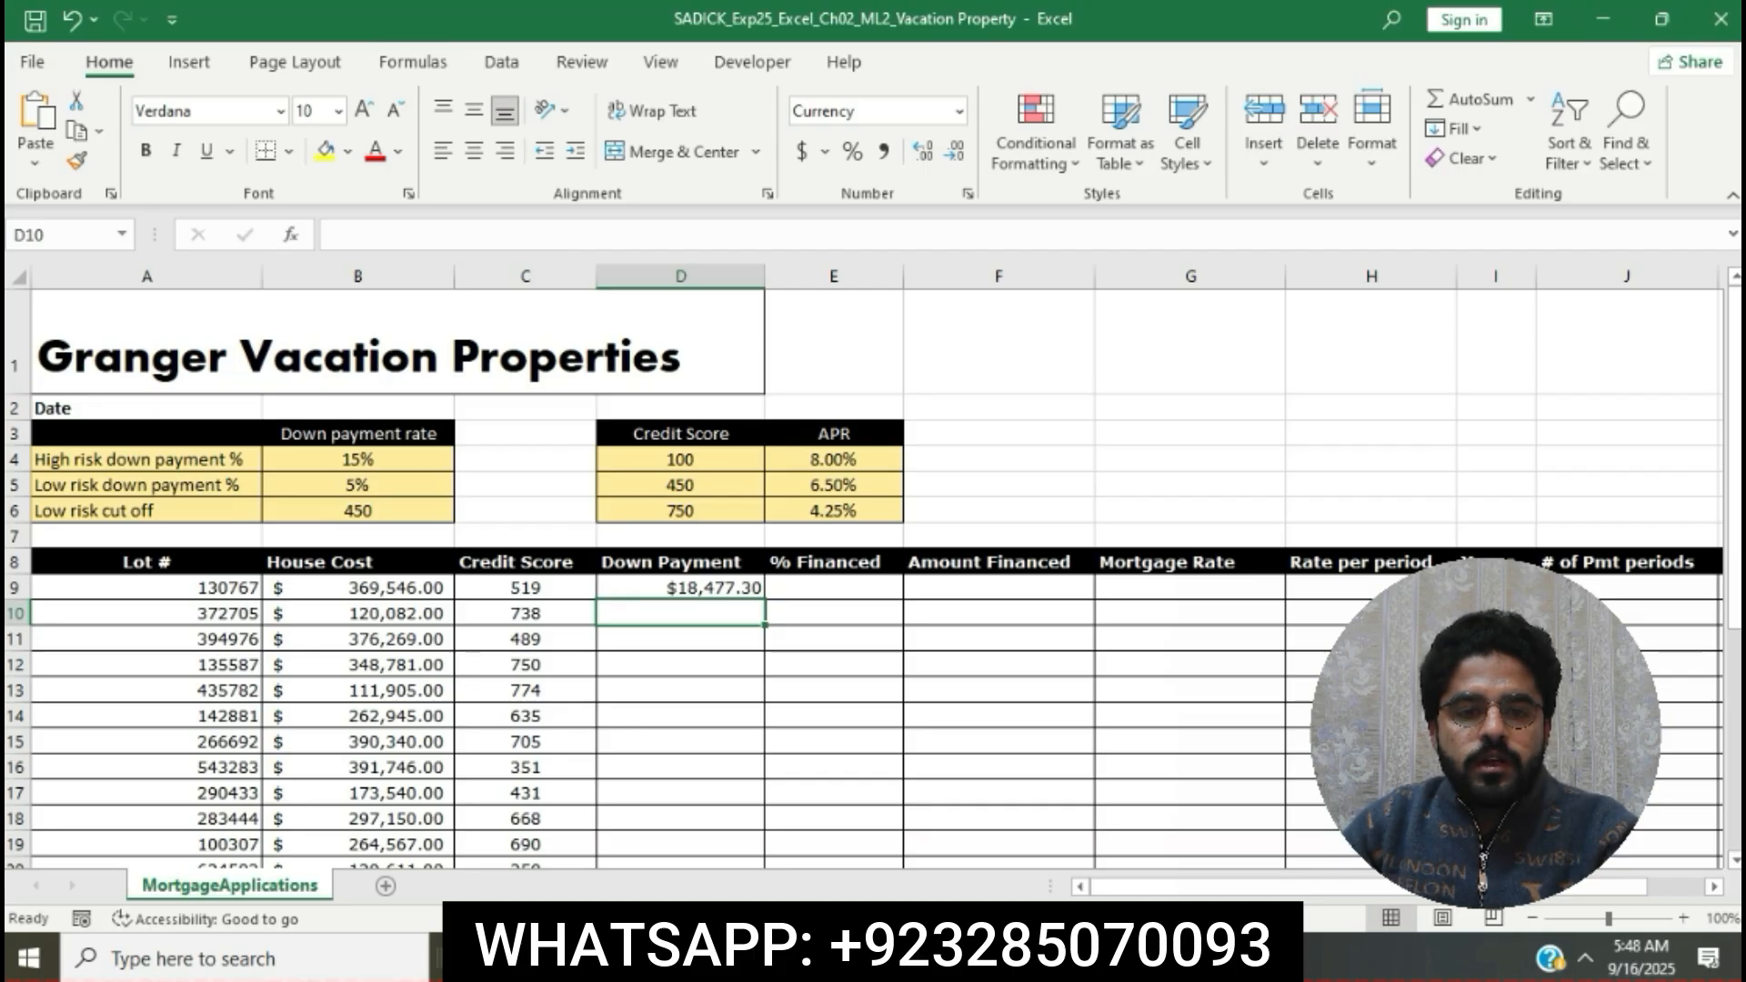
Step: Check the end of the step 2 instruction in Word and copy the D9 formula down through D28 in the Excel workbook
click(874, 959)
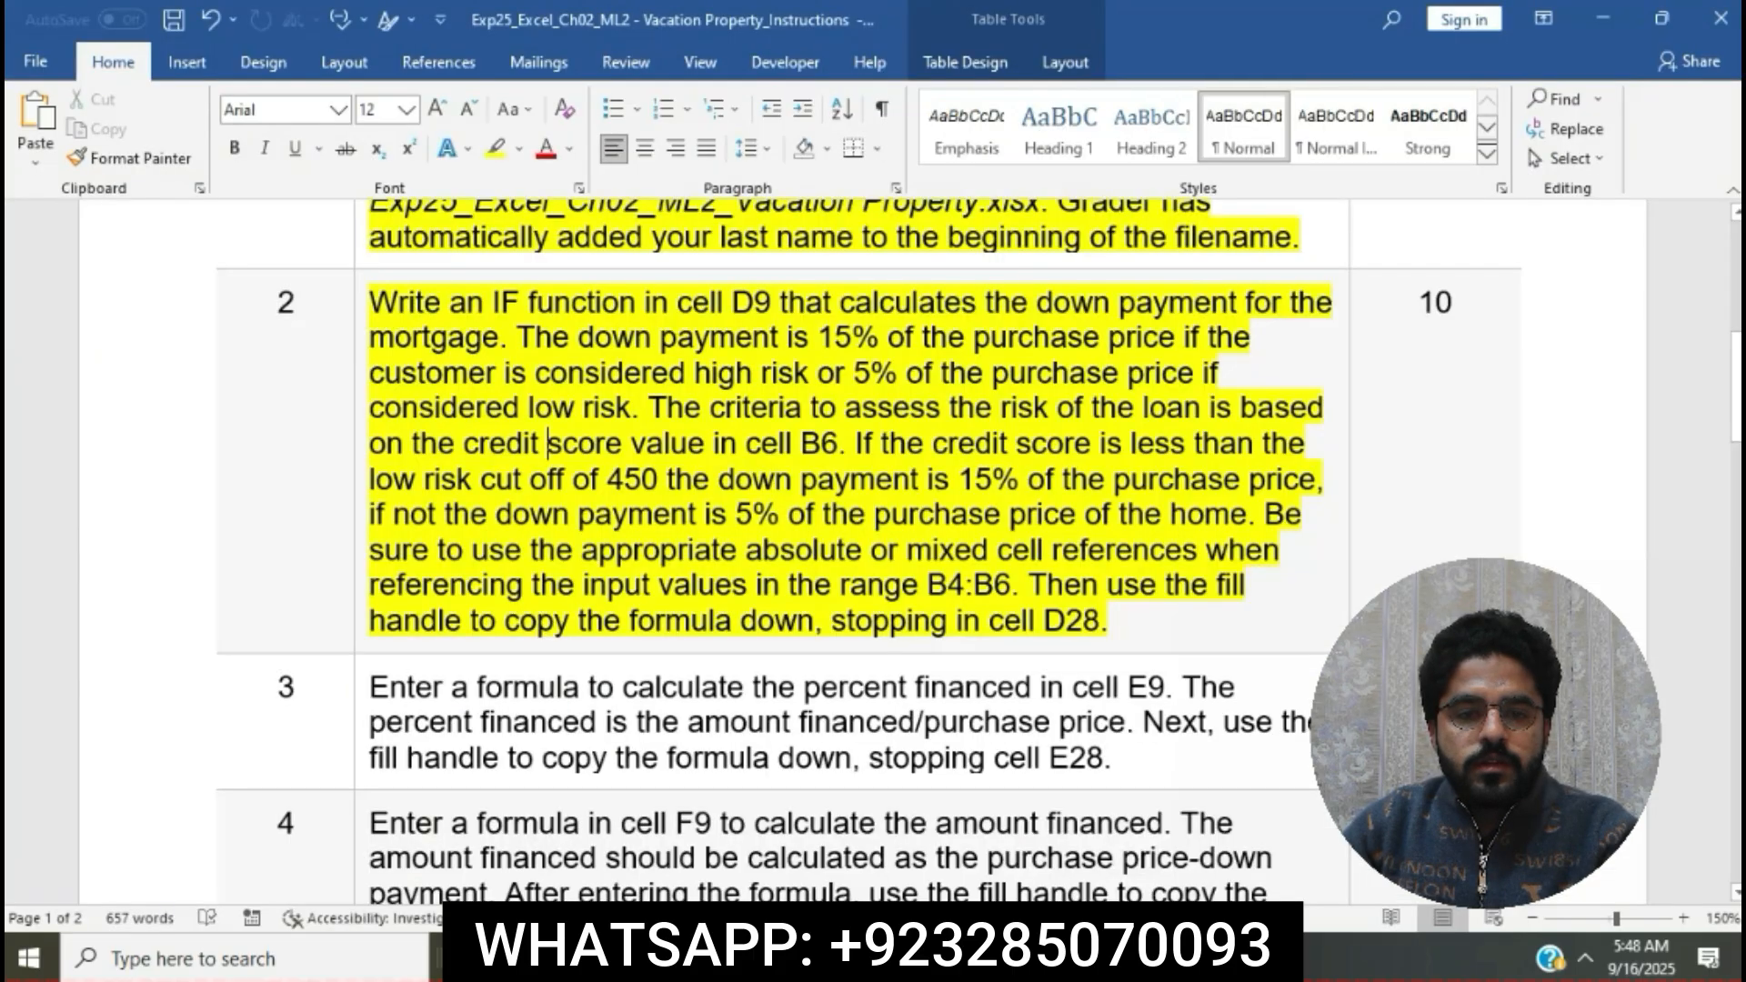
drag(1028, 582, 1110, 623)
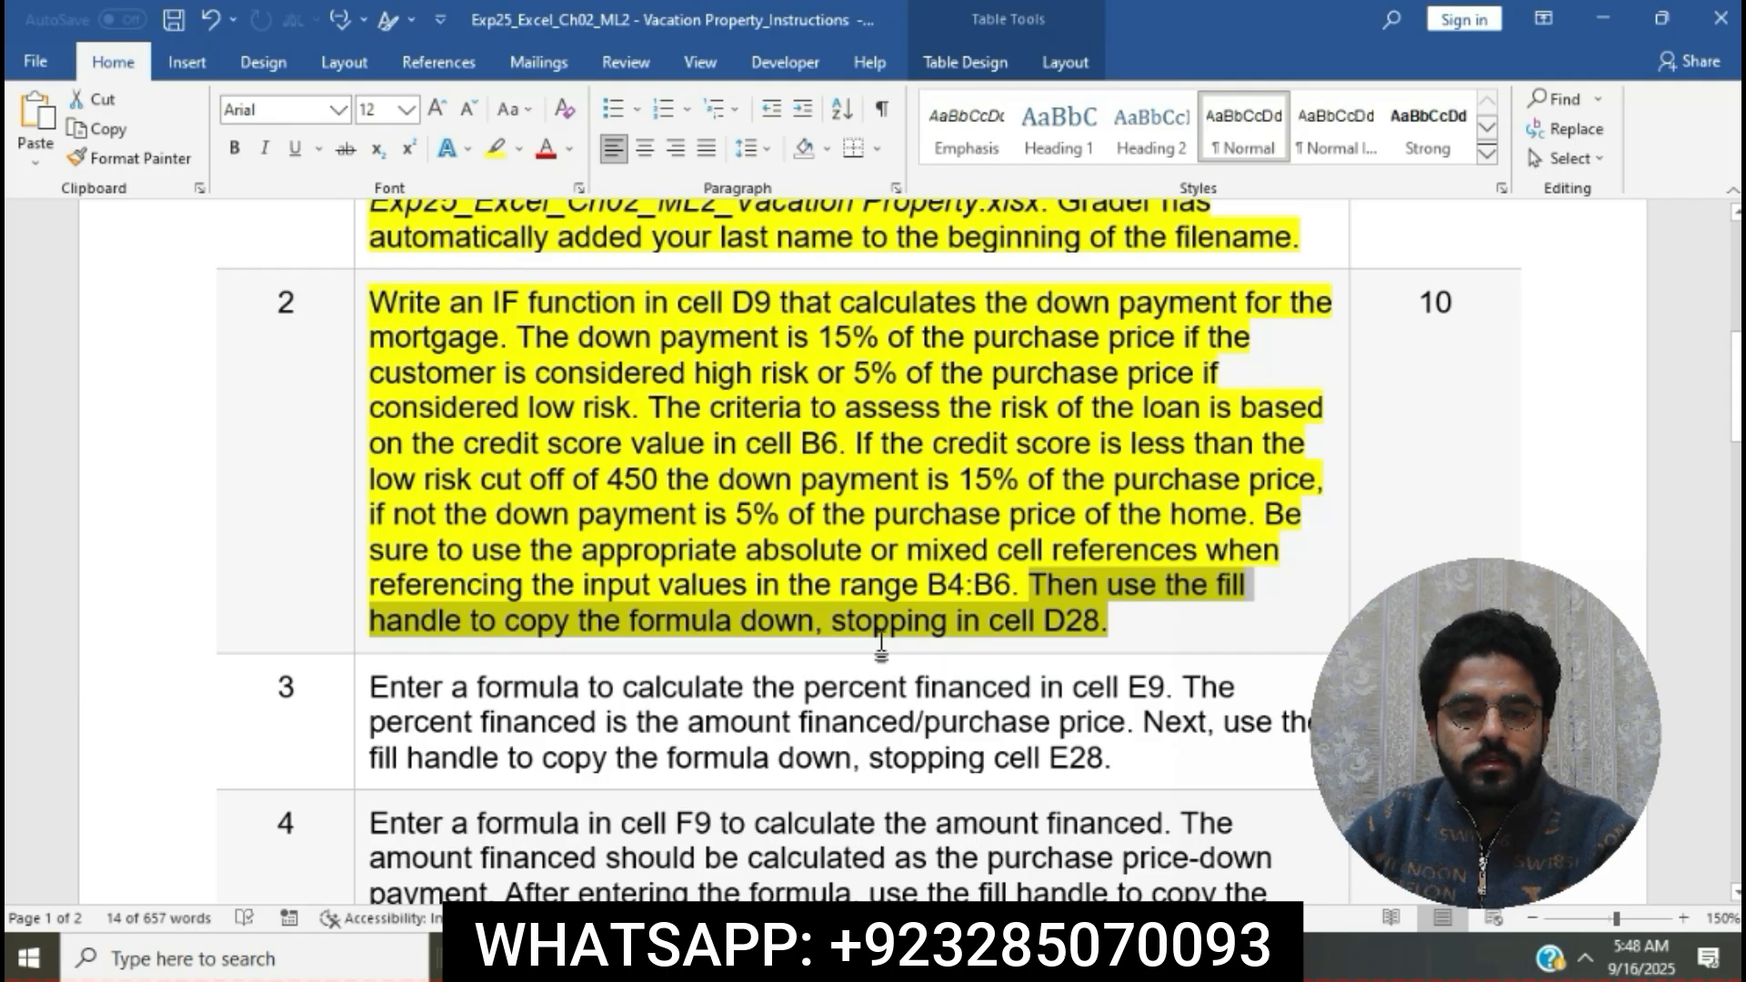
key(alt+Tab)
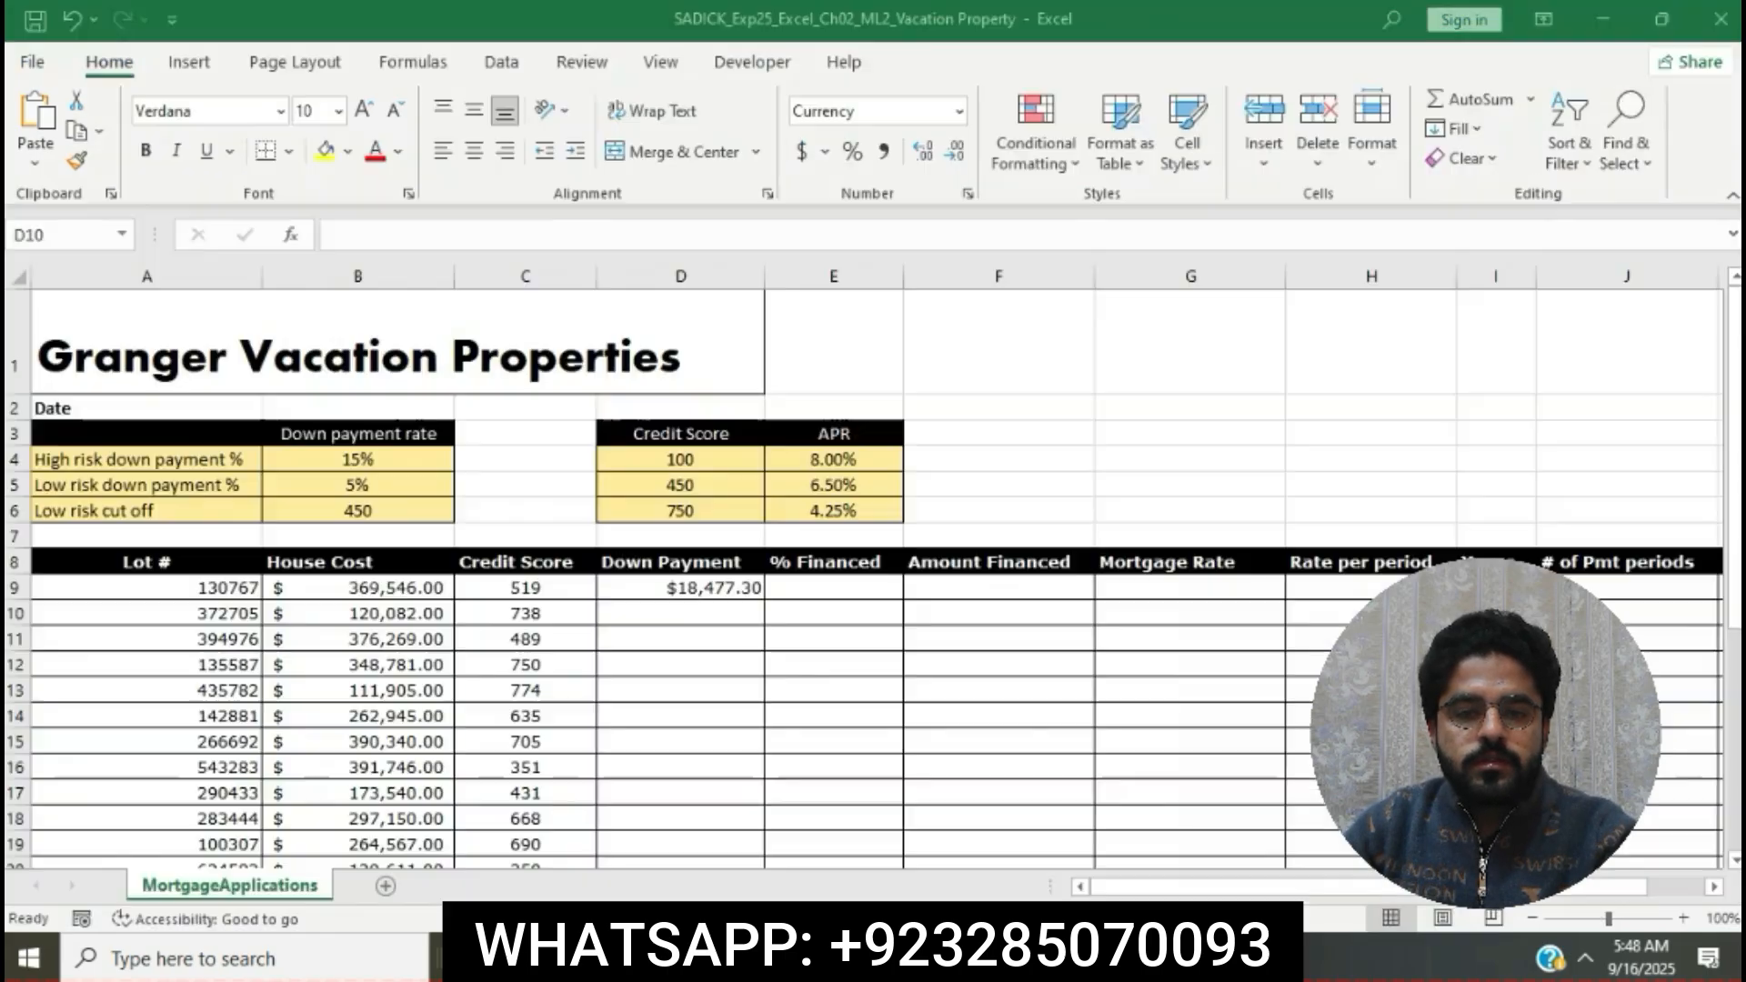
click(691, 587)
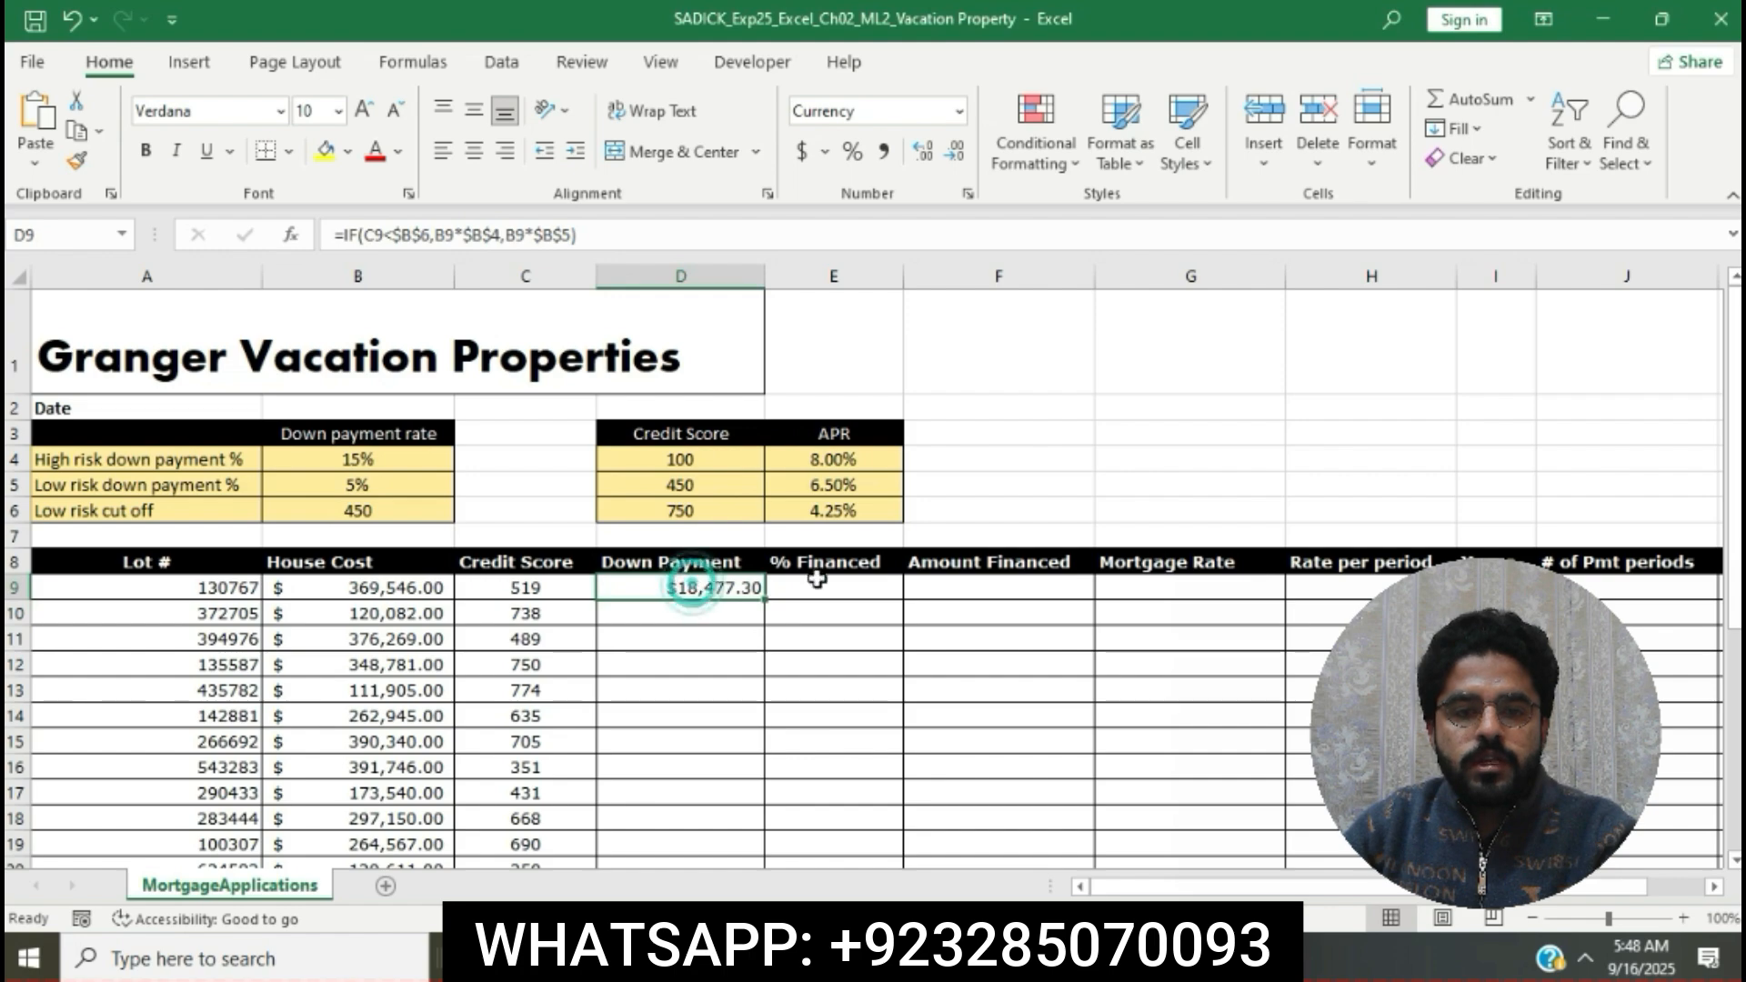
drag(765, 599, 826, 809)
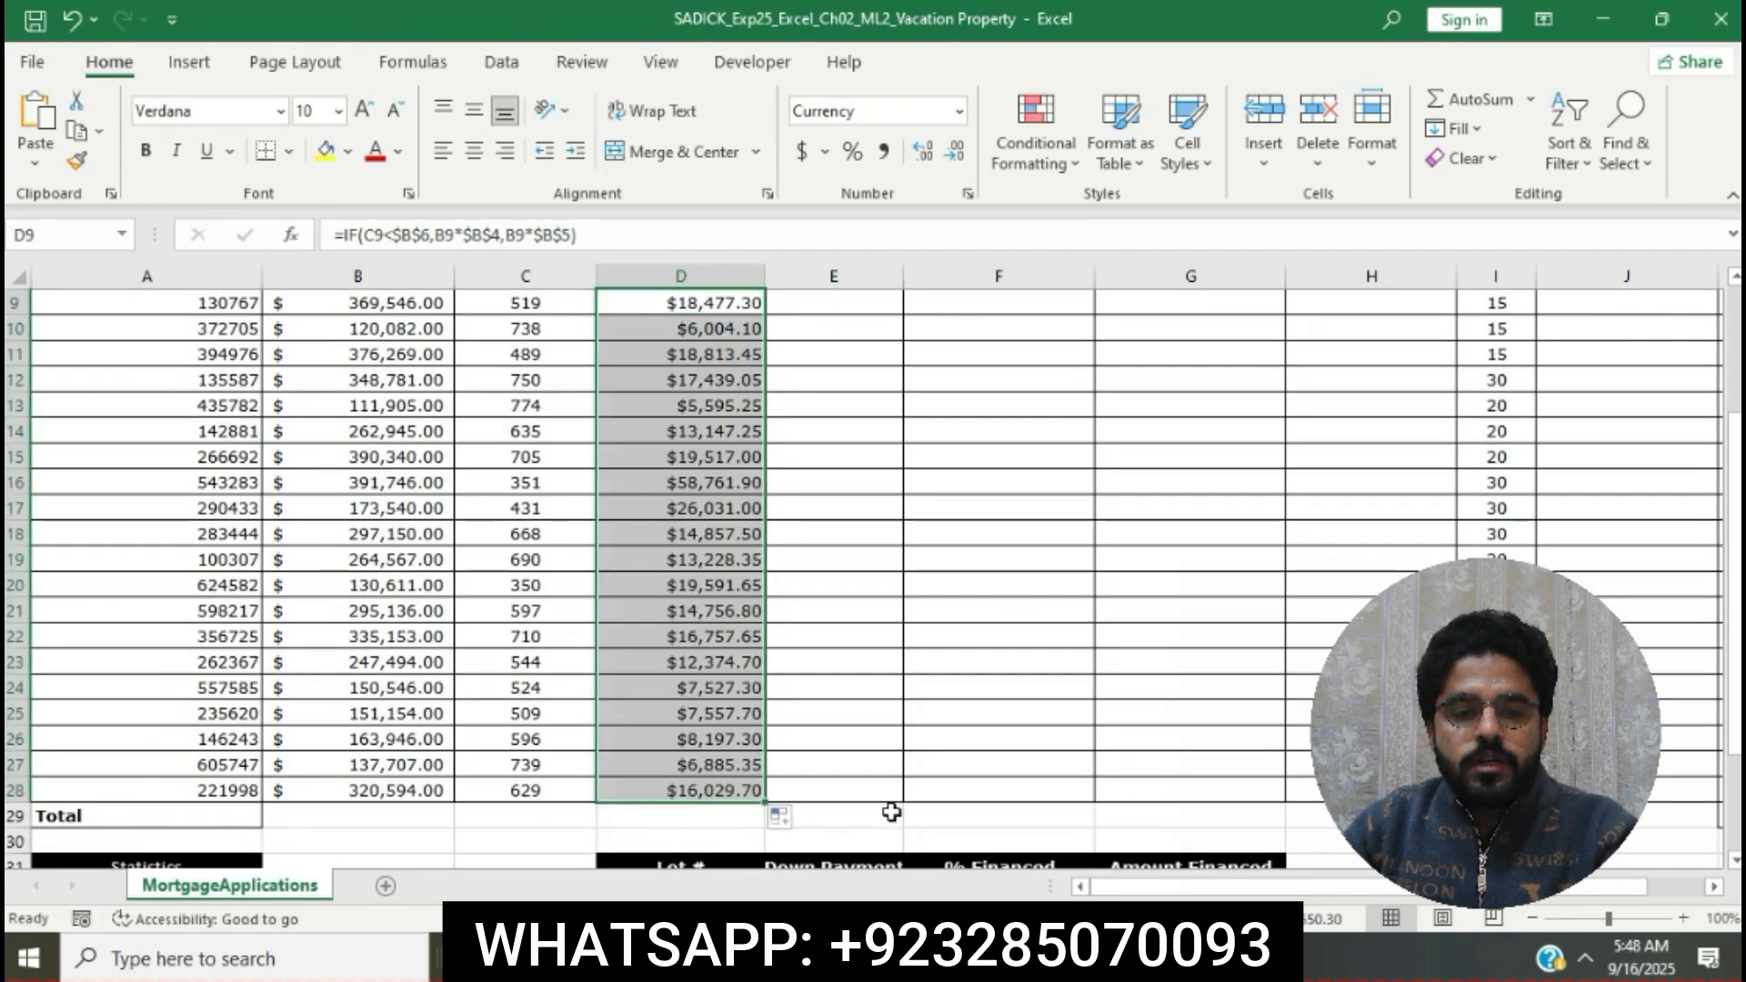
Step: Switch to the Word instructions and highlight the whole step 3 instruction in yellow
key(alt+Tab)
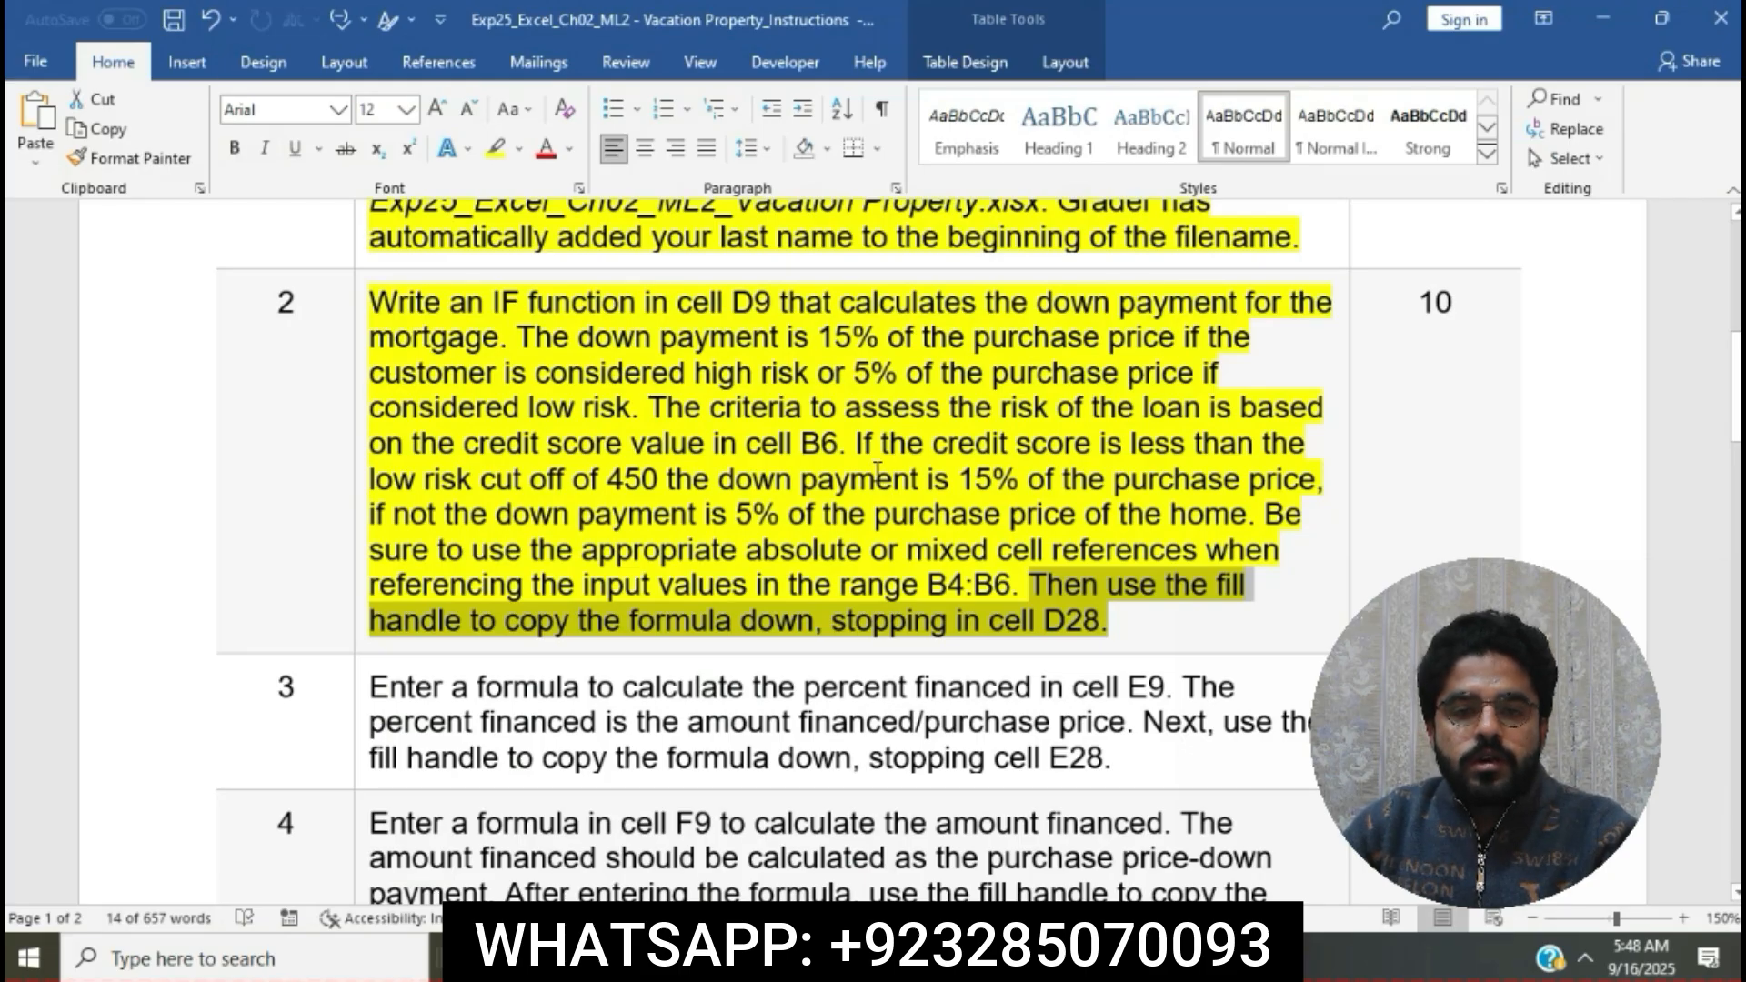
scroll(877, 469, down, 4)
click(359, 346)
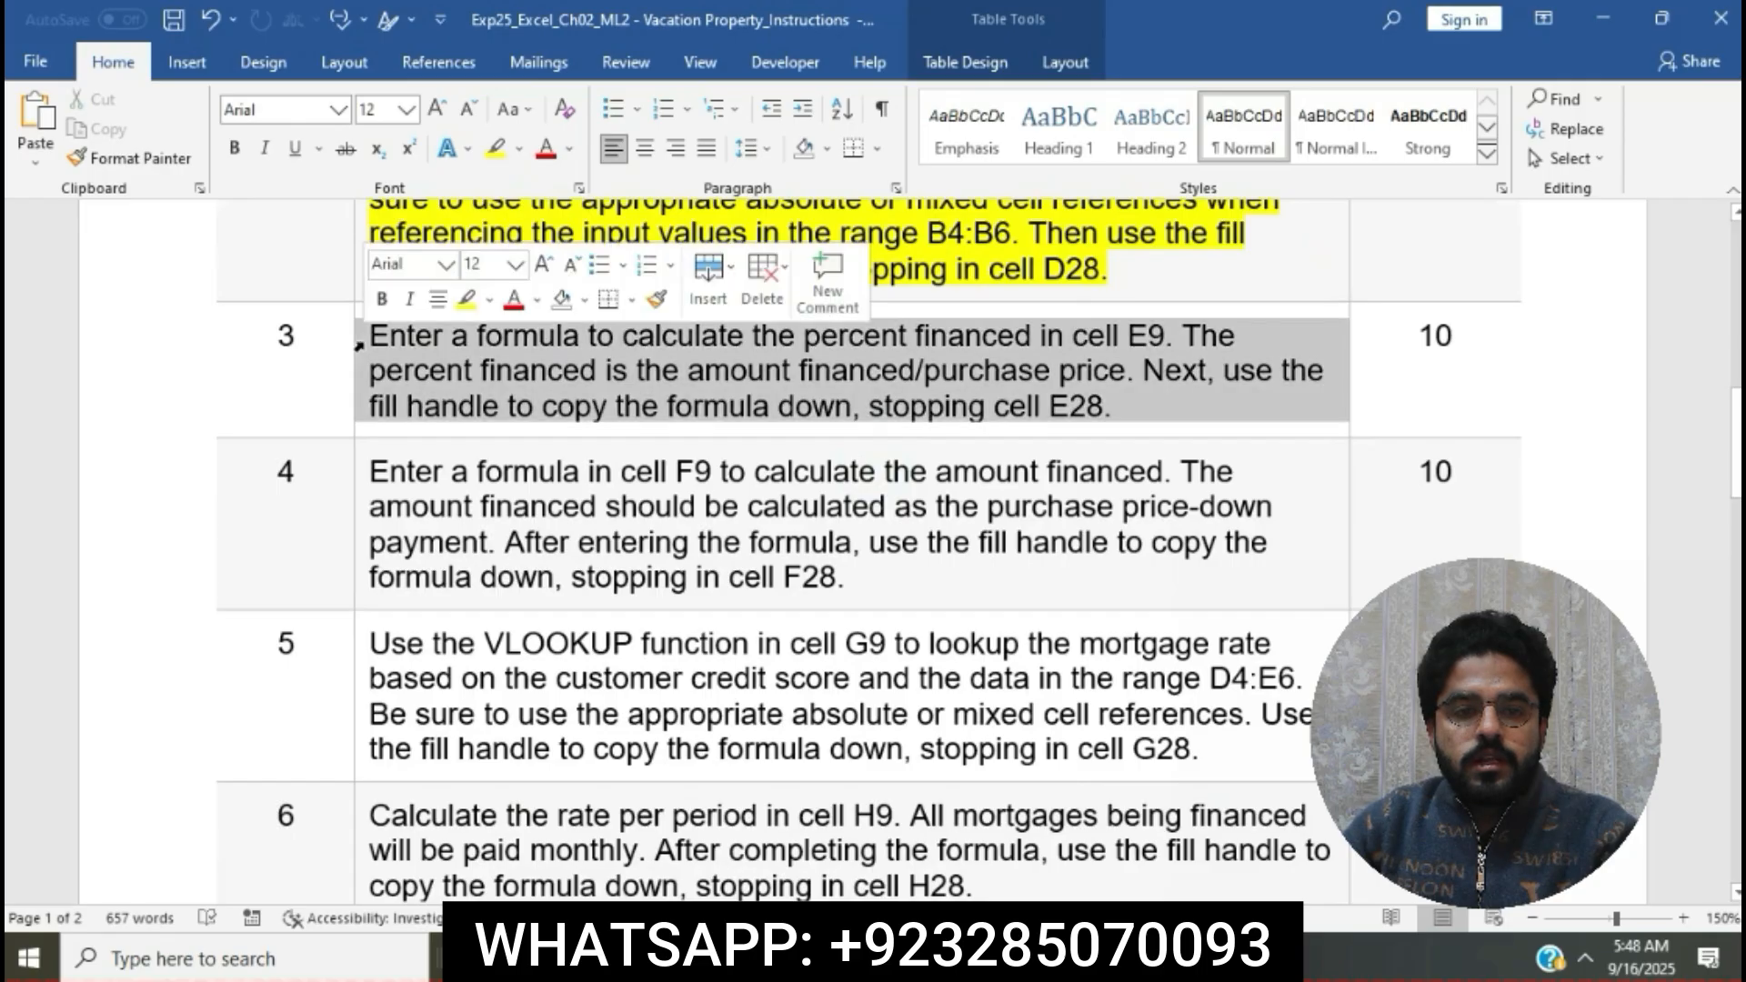
click(466, 300)
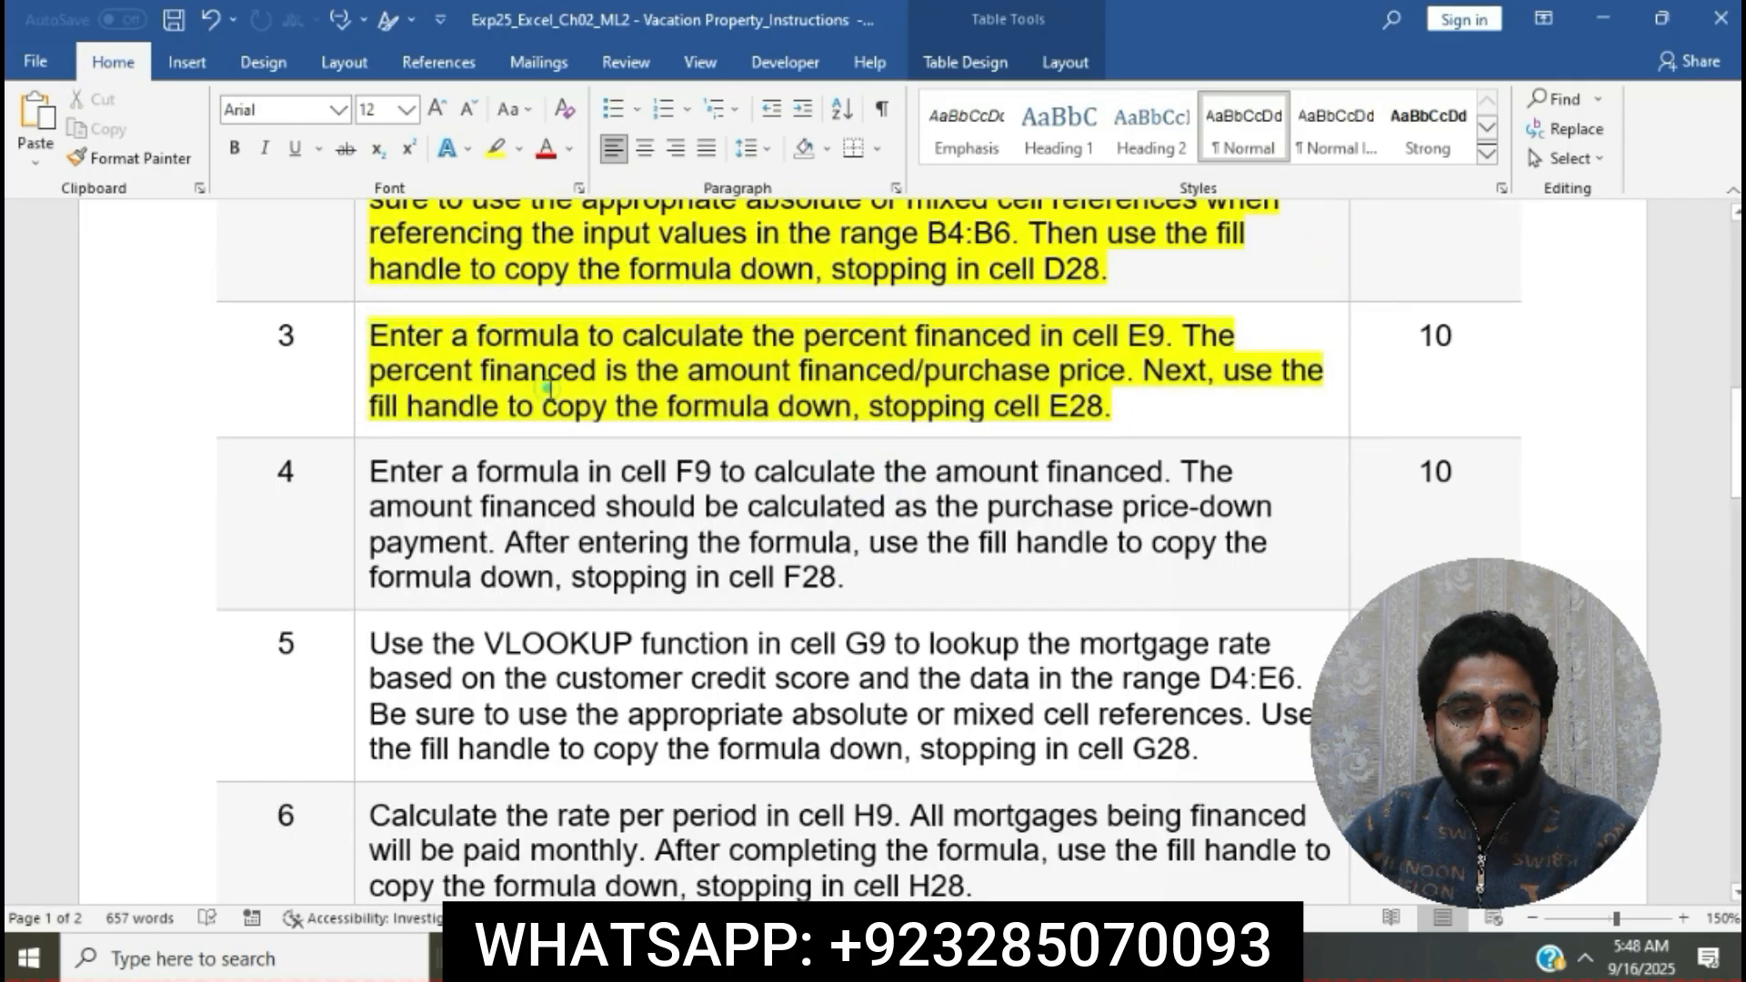
click(547, 389)
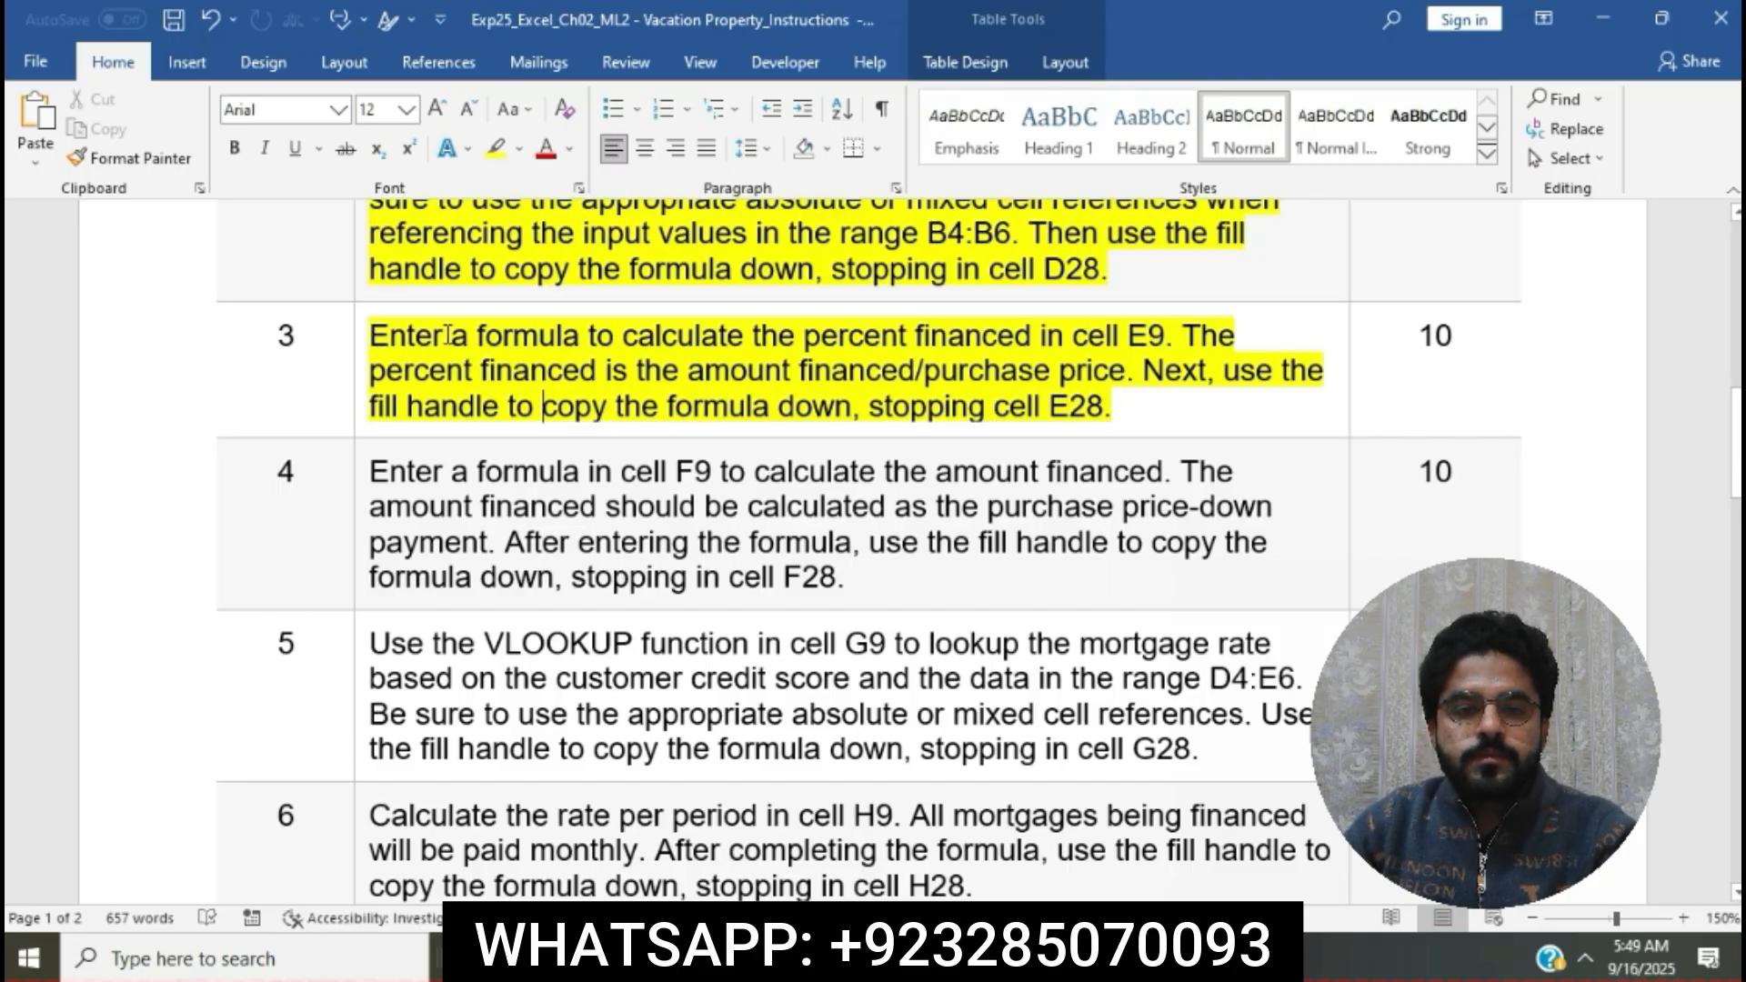
Step: Mark the first sentence of step 3, switch to Excel and enter =(B9-D9)/B9 in cell E9 of the % Financed column
drag(370, 336, 1160, 339)
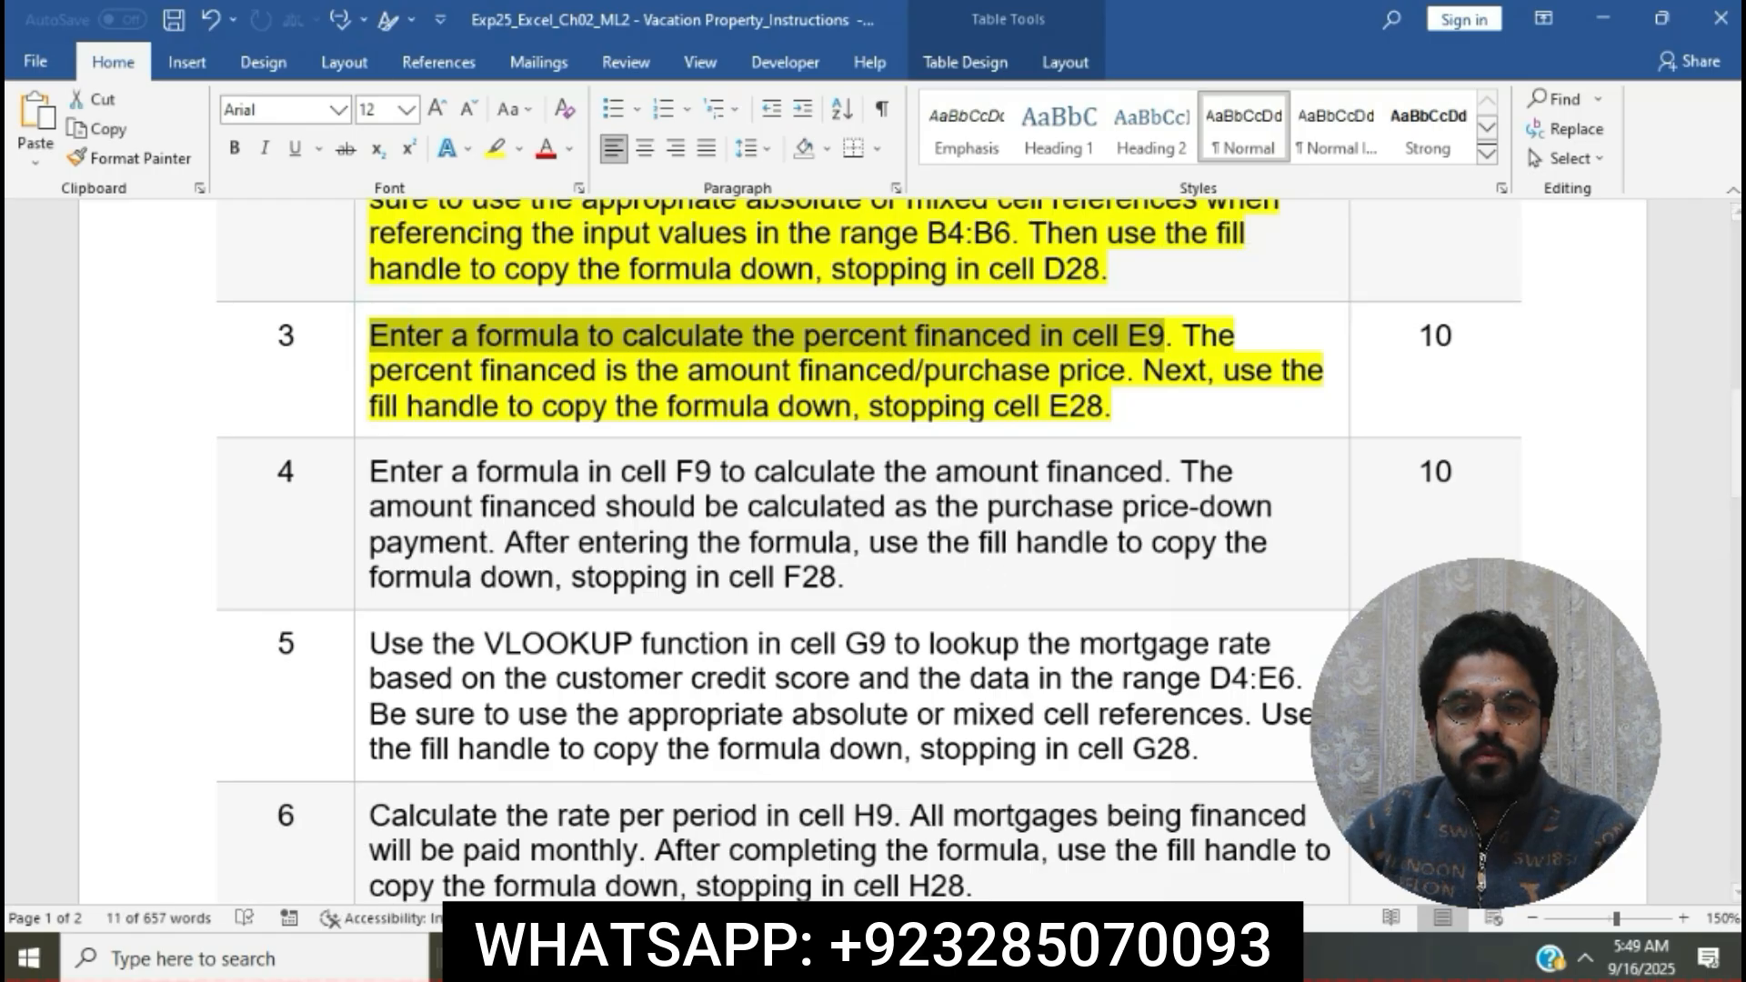
key(alt+Tab)
scroll(850, 394, up, 3)
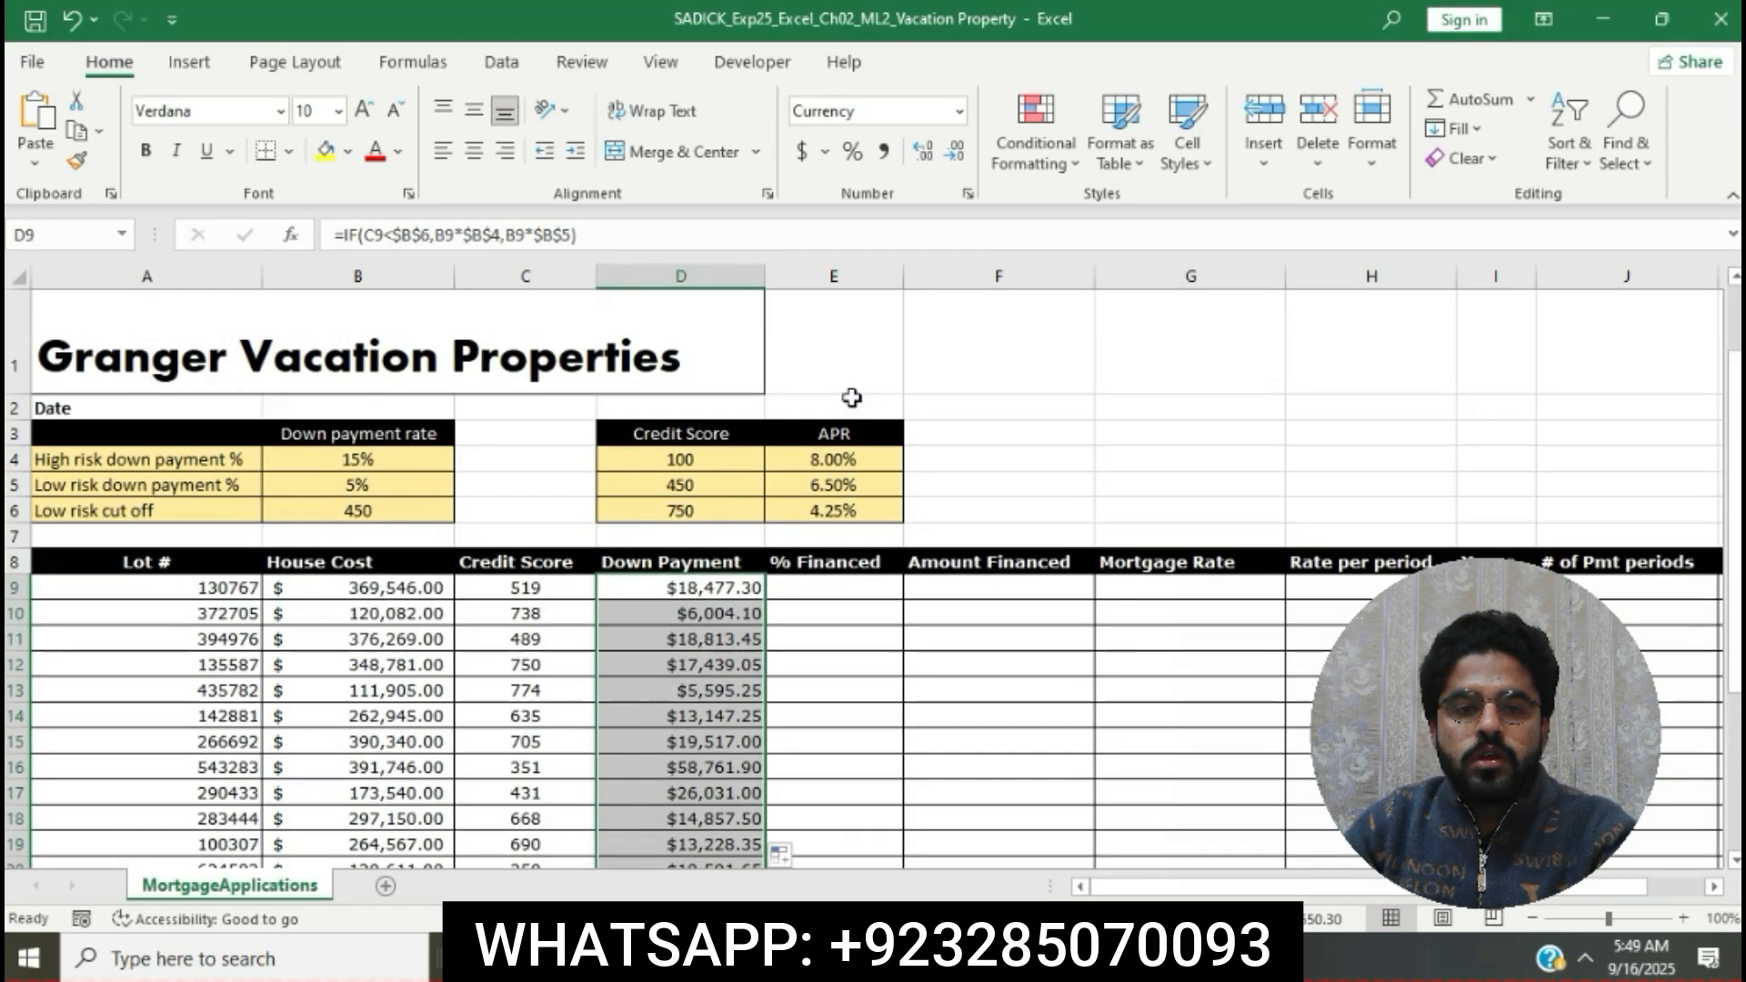
click(849, 582)
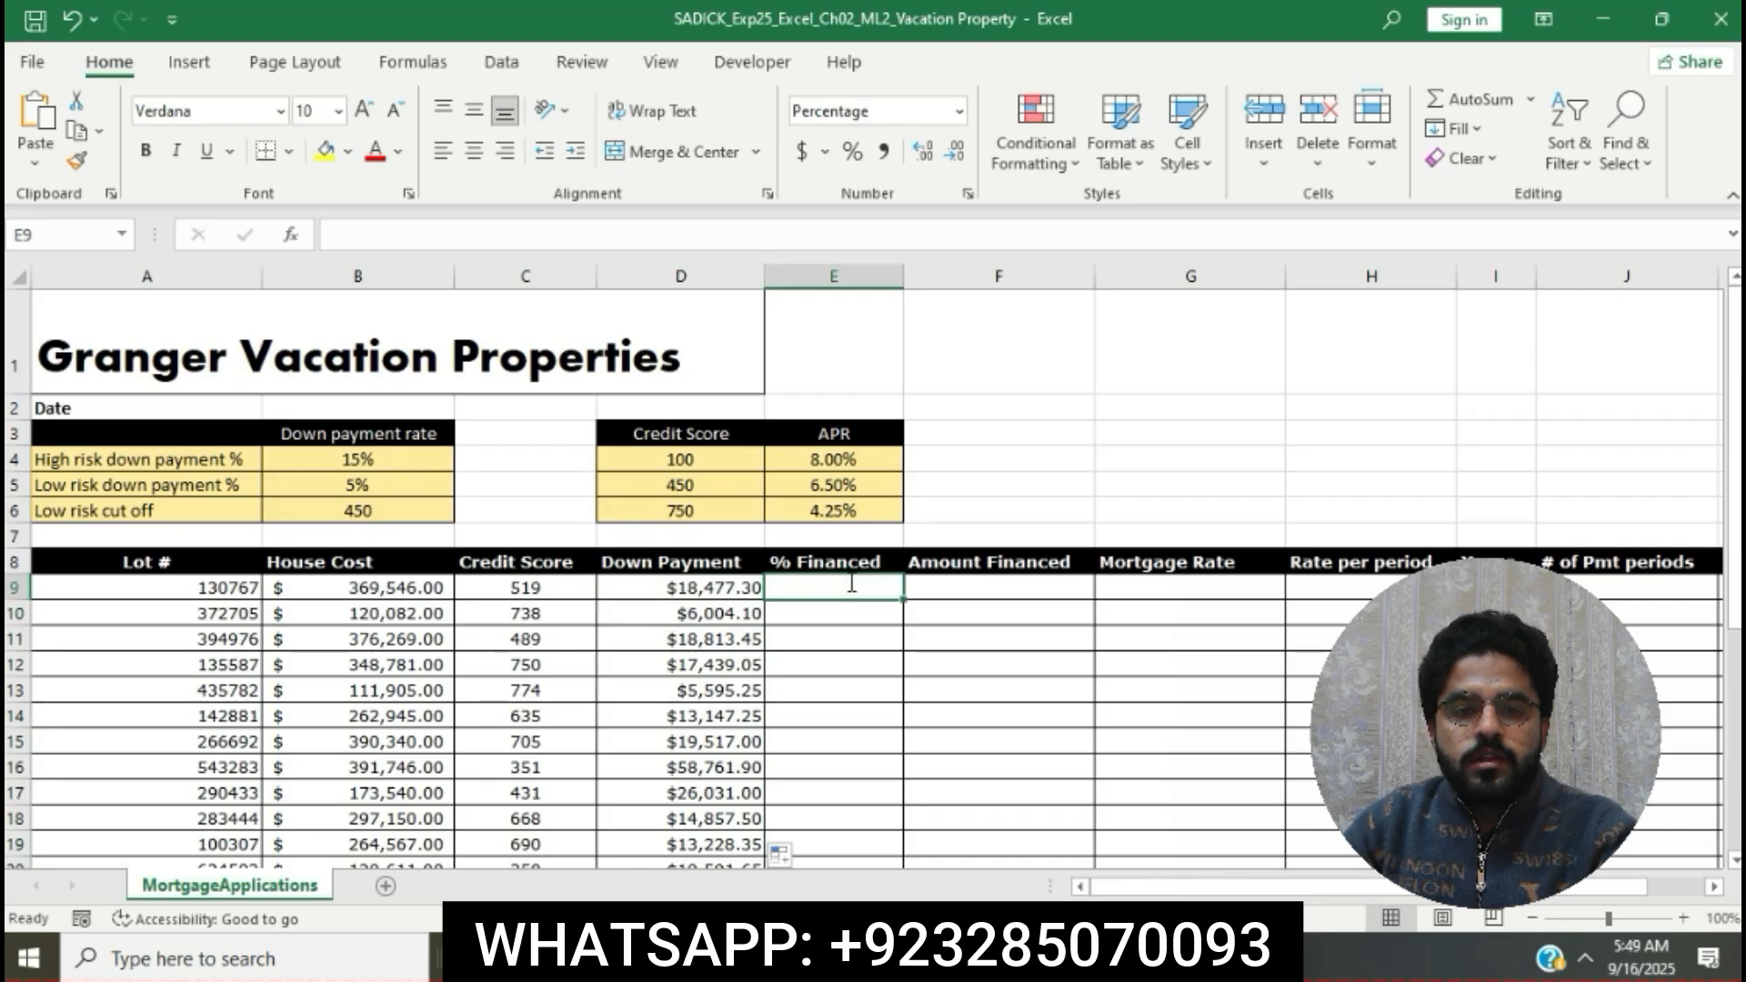
text(=)
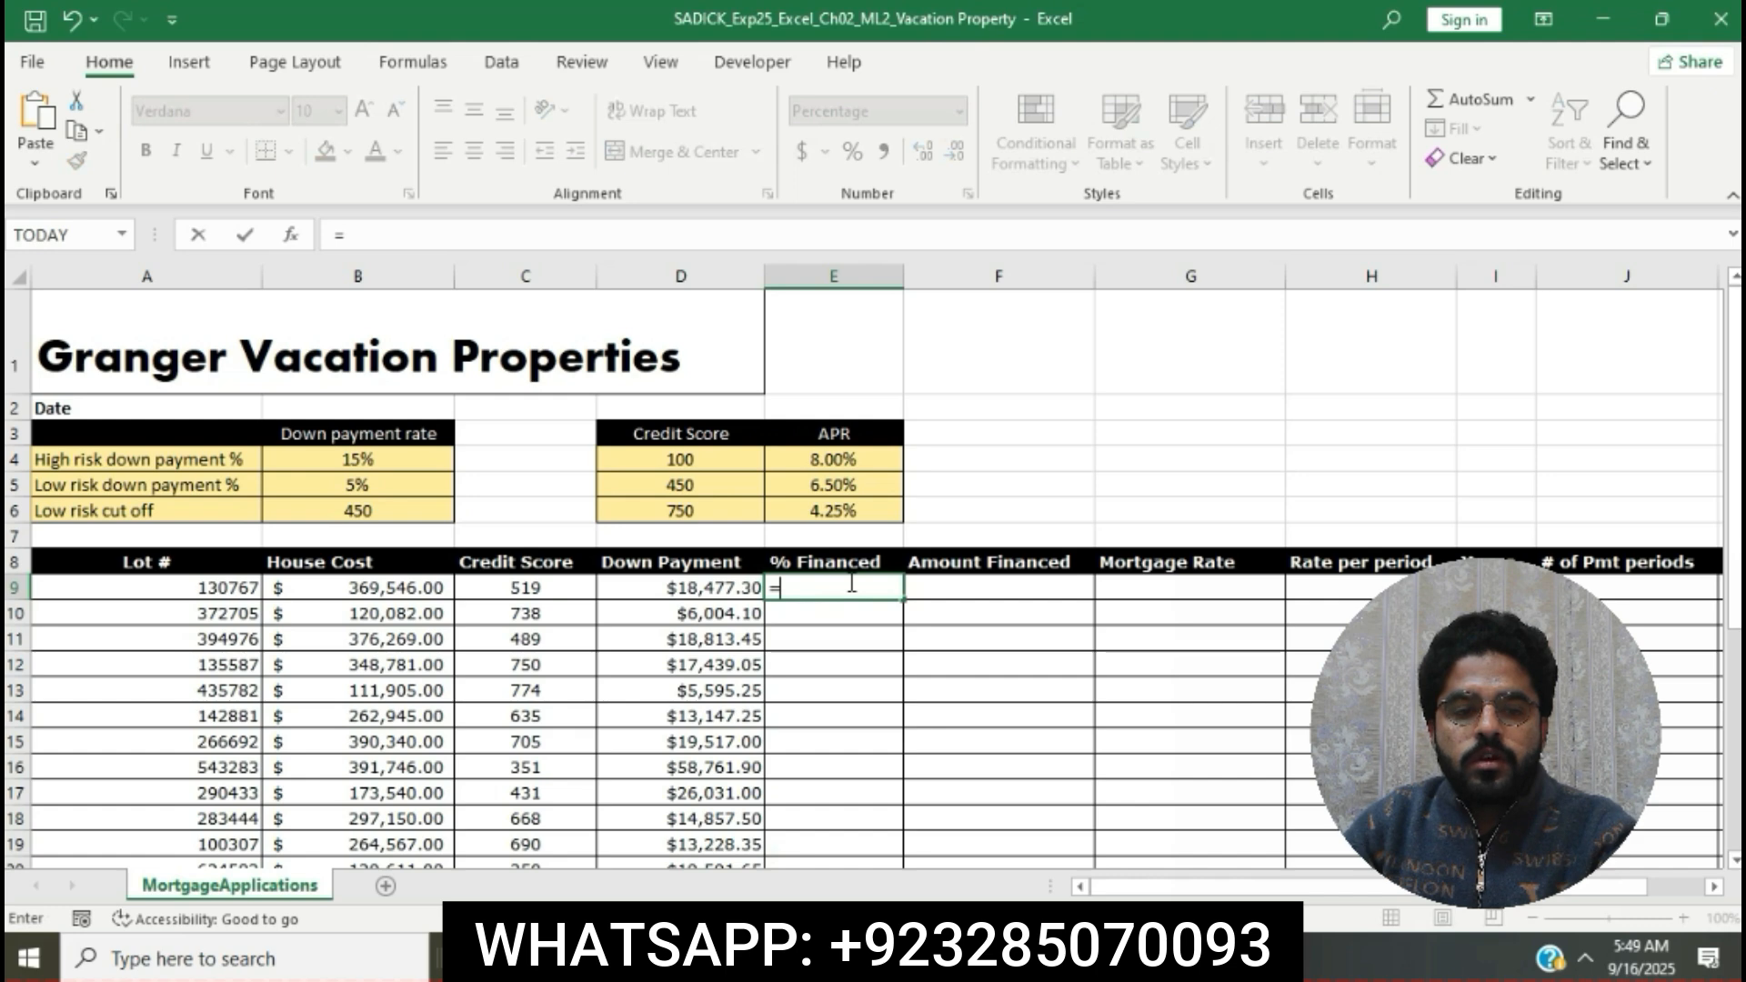
text((B9)
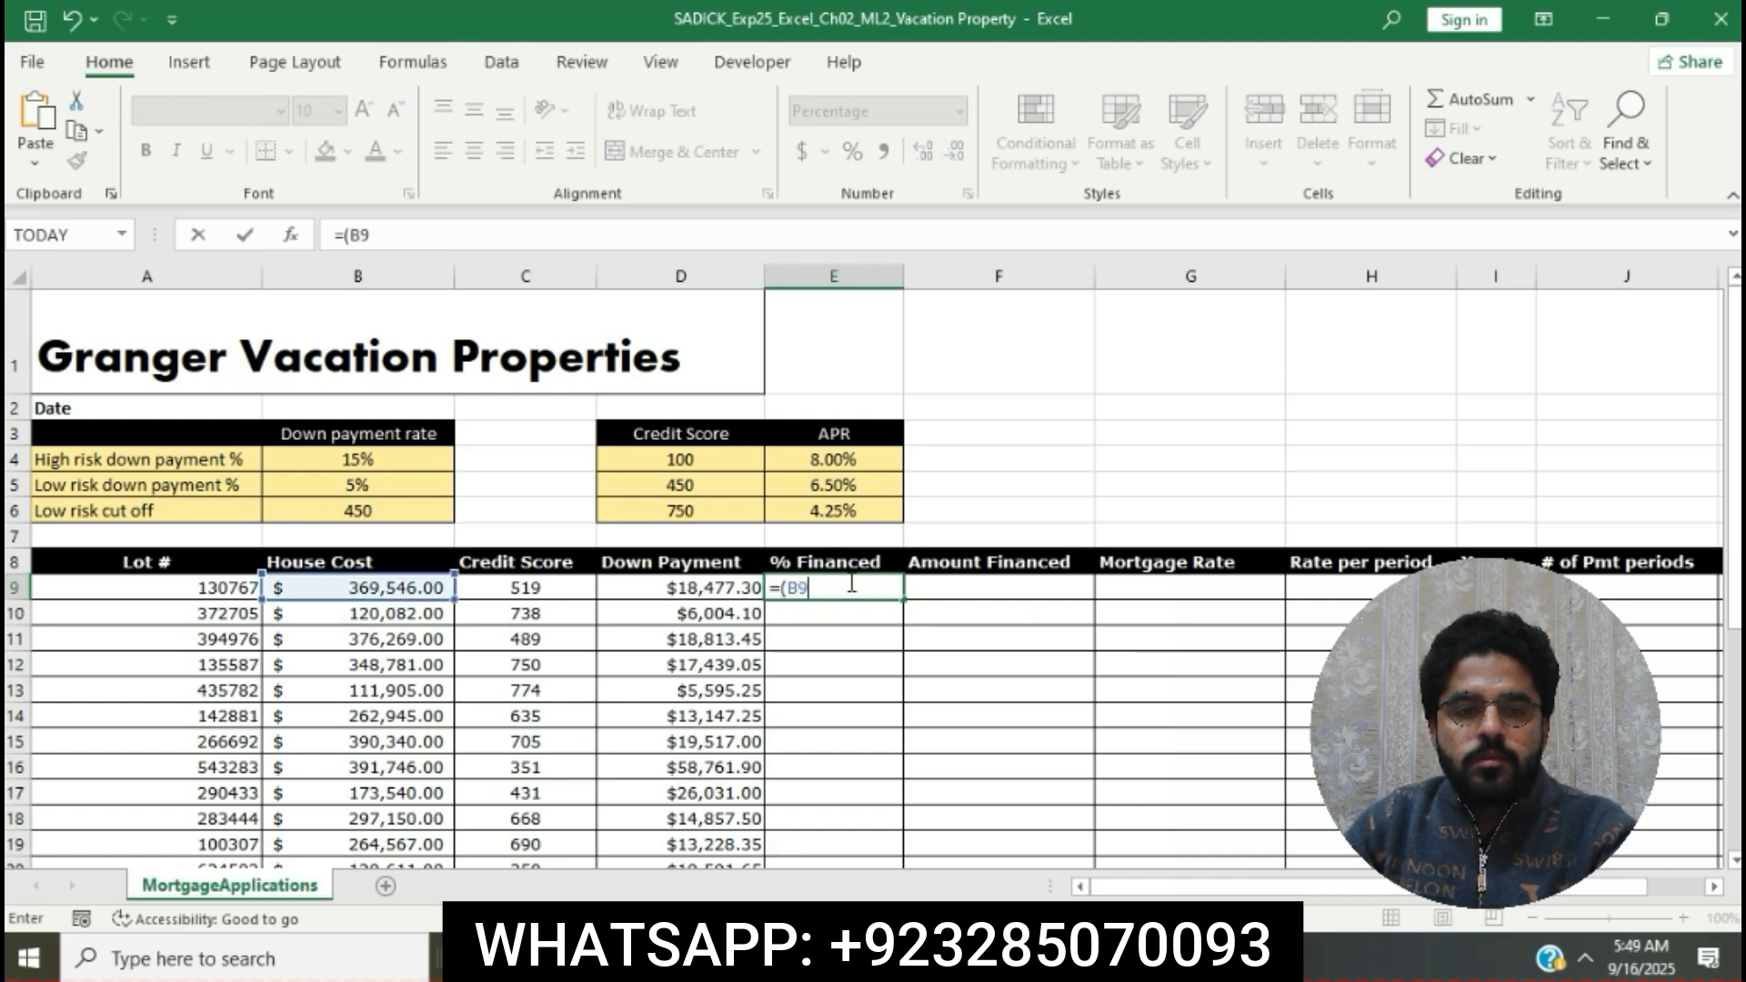
text(-D9)
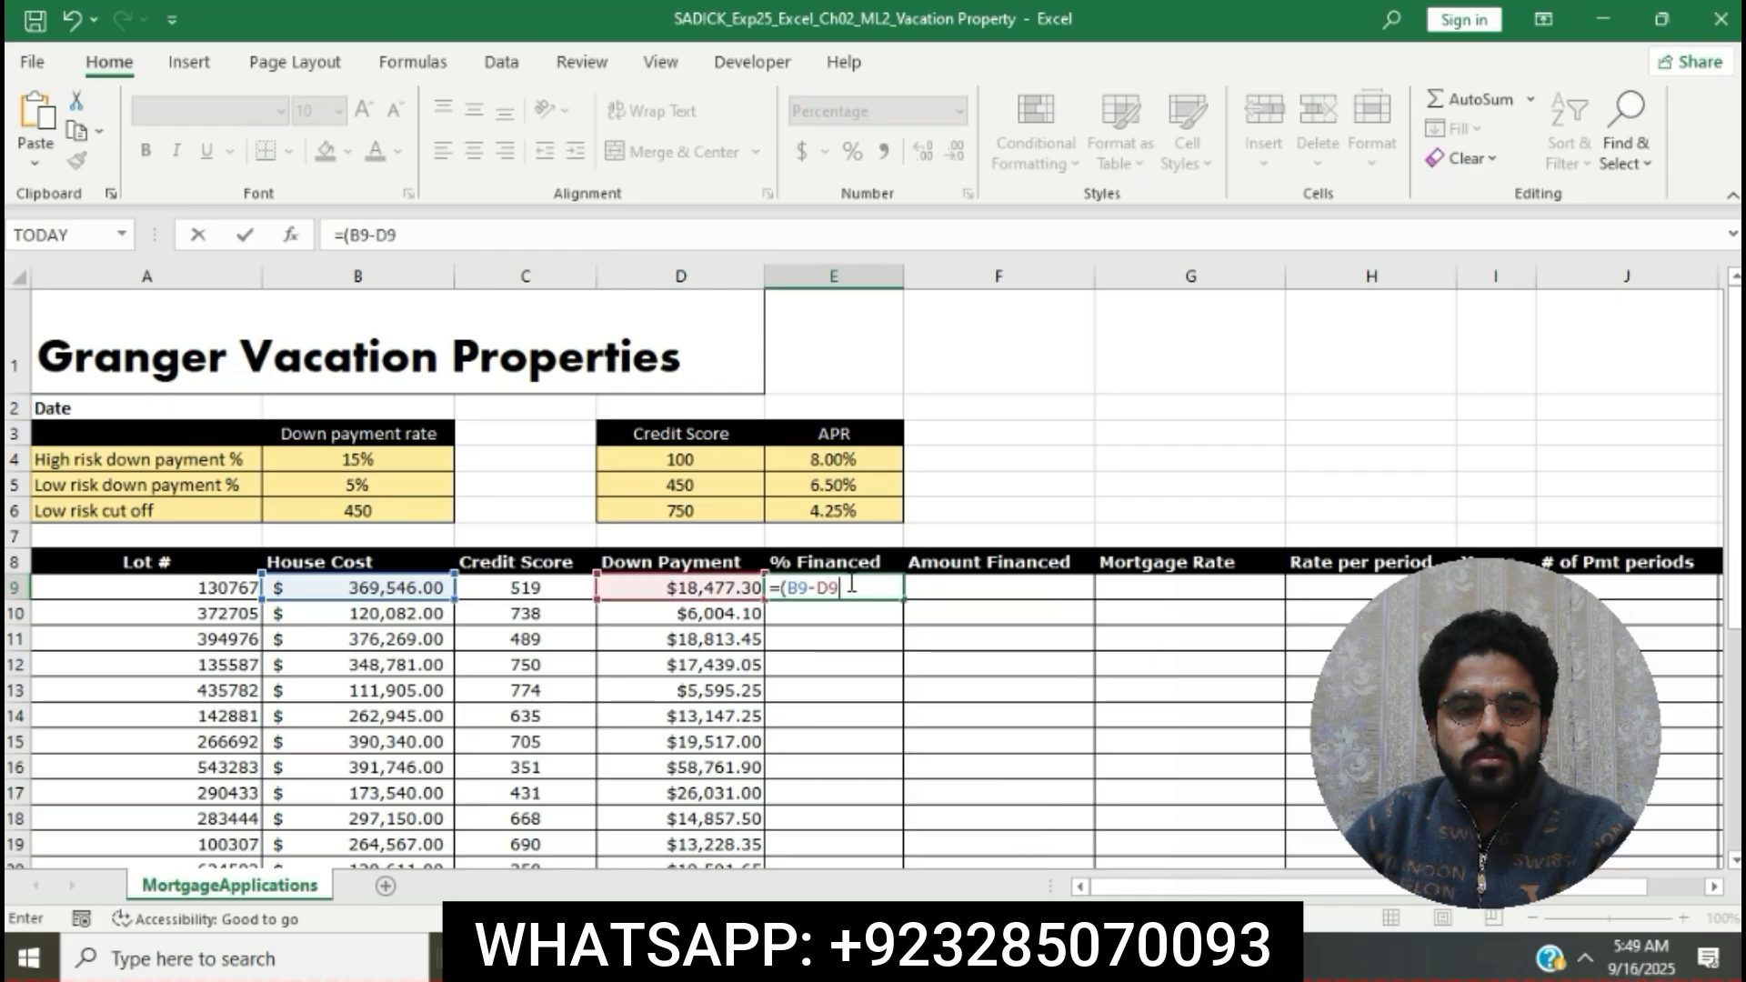
text())
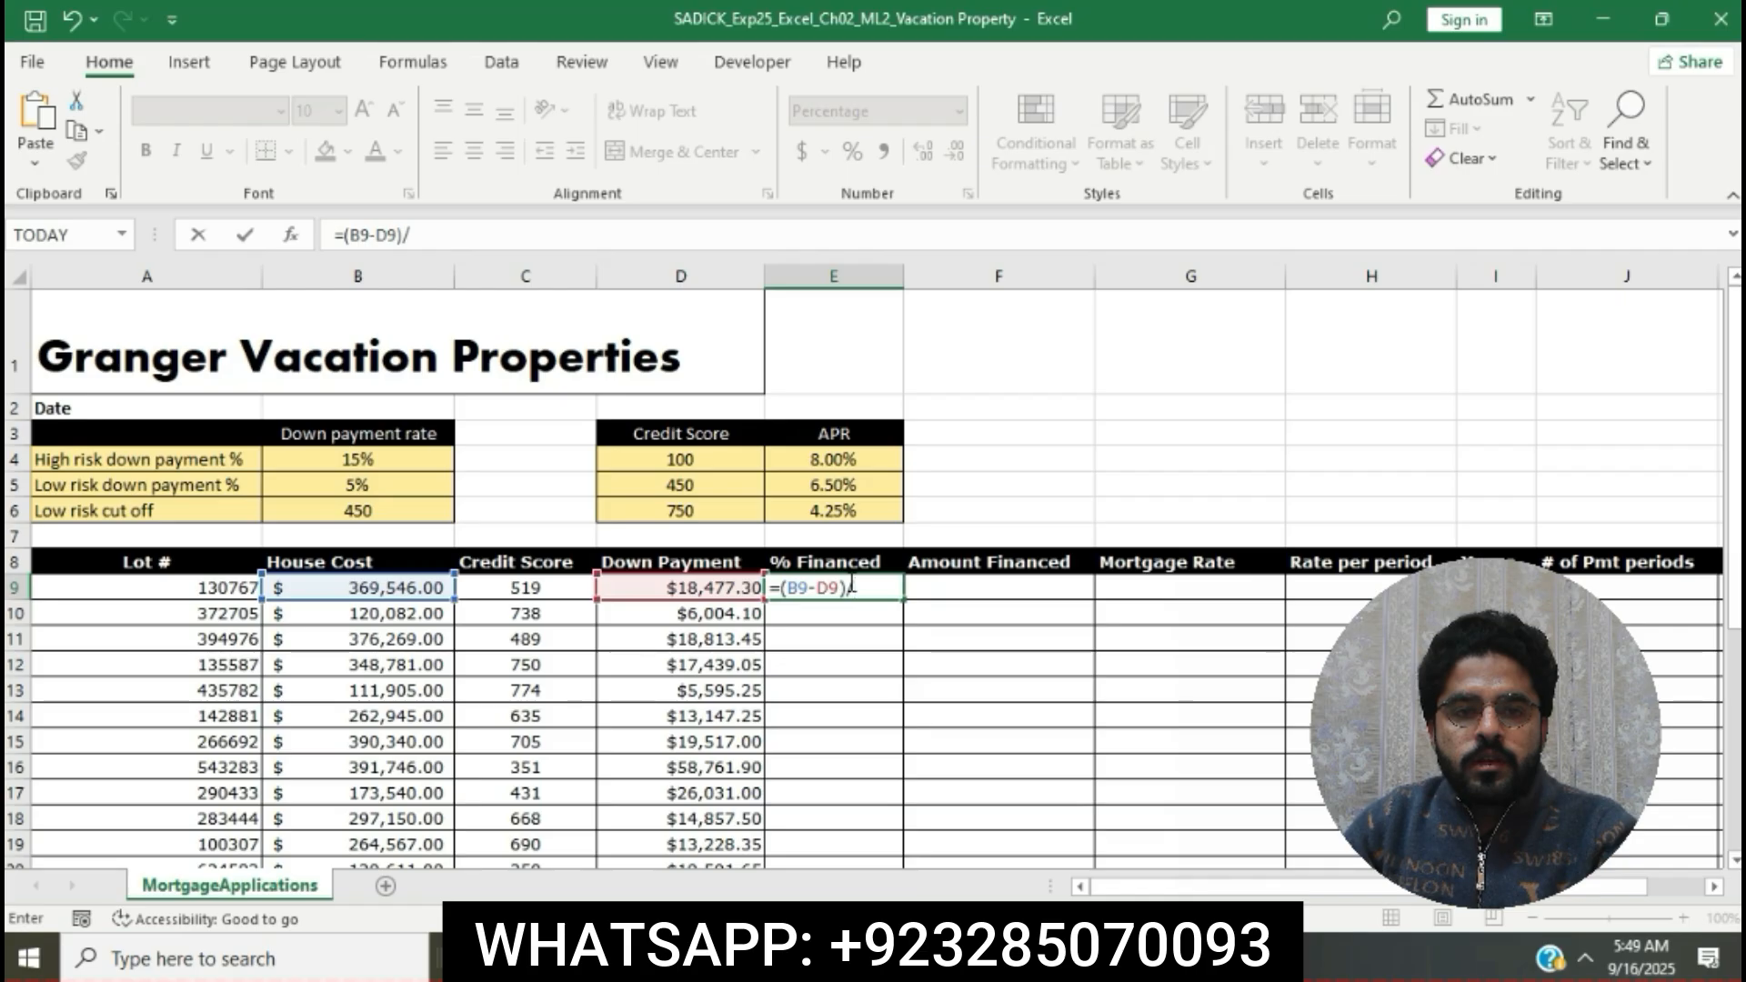
text(/B9)
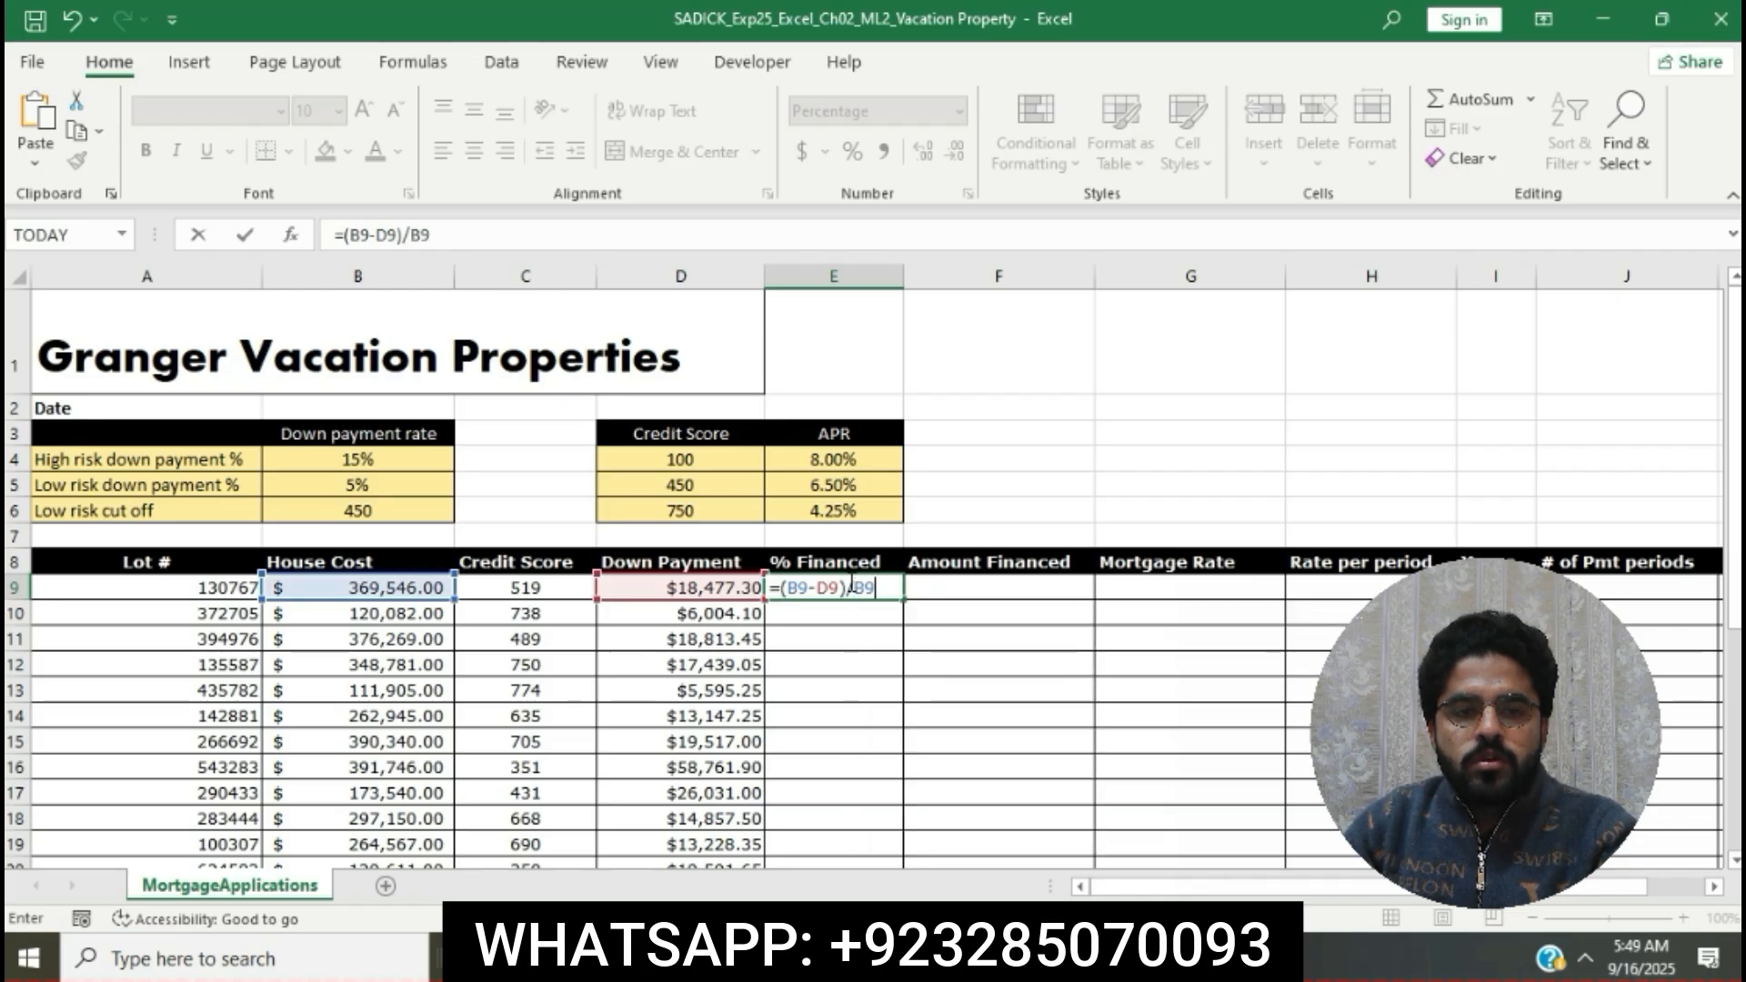
key(Return)
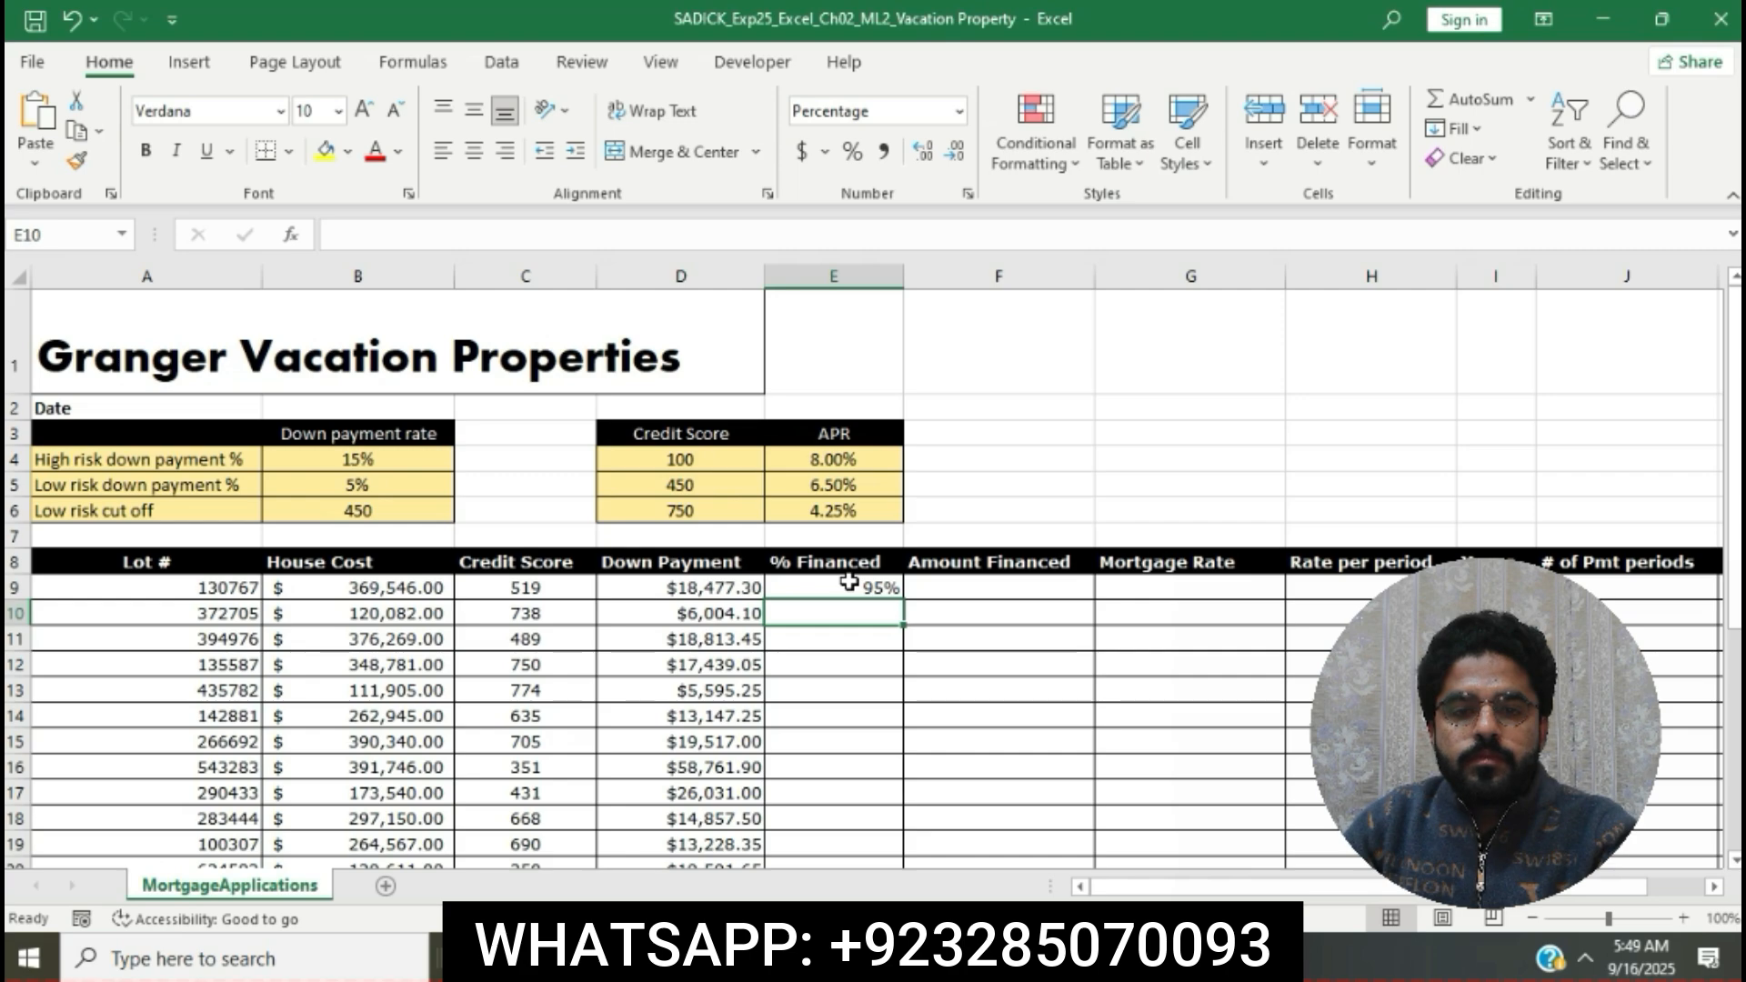
Step: Check the fill instruction of step 3 in Word and copy the E9 percent financed formula down through E28 in Excel
key(alt+Tab)
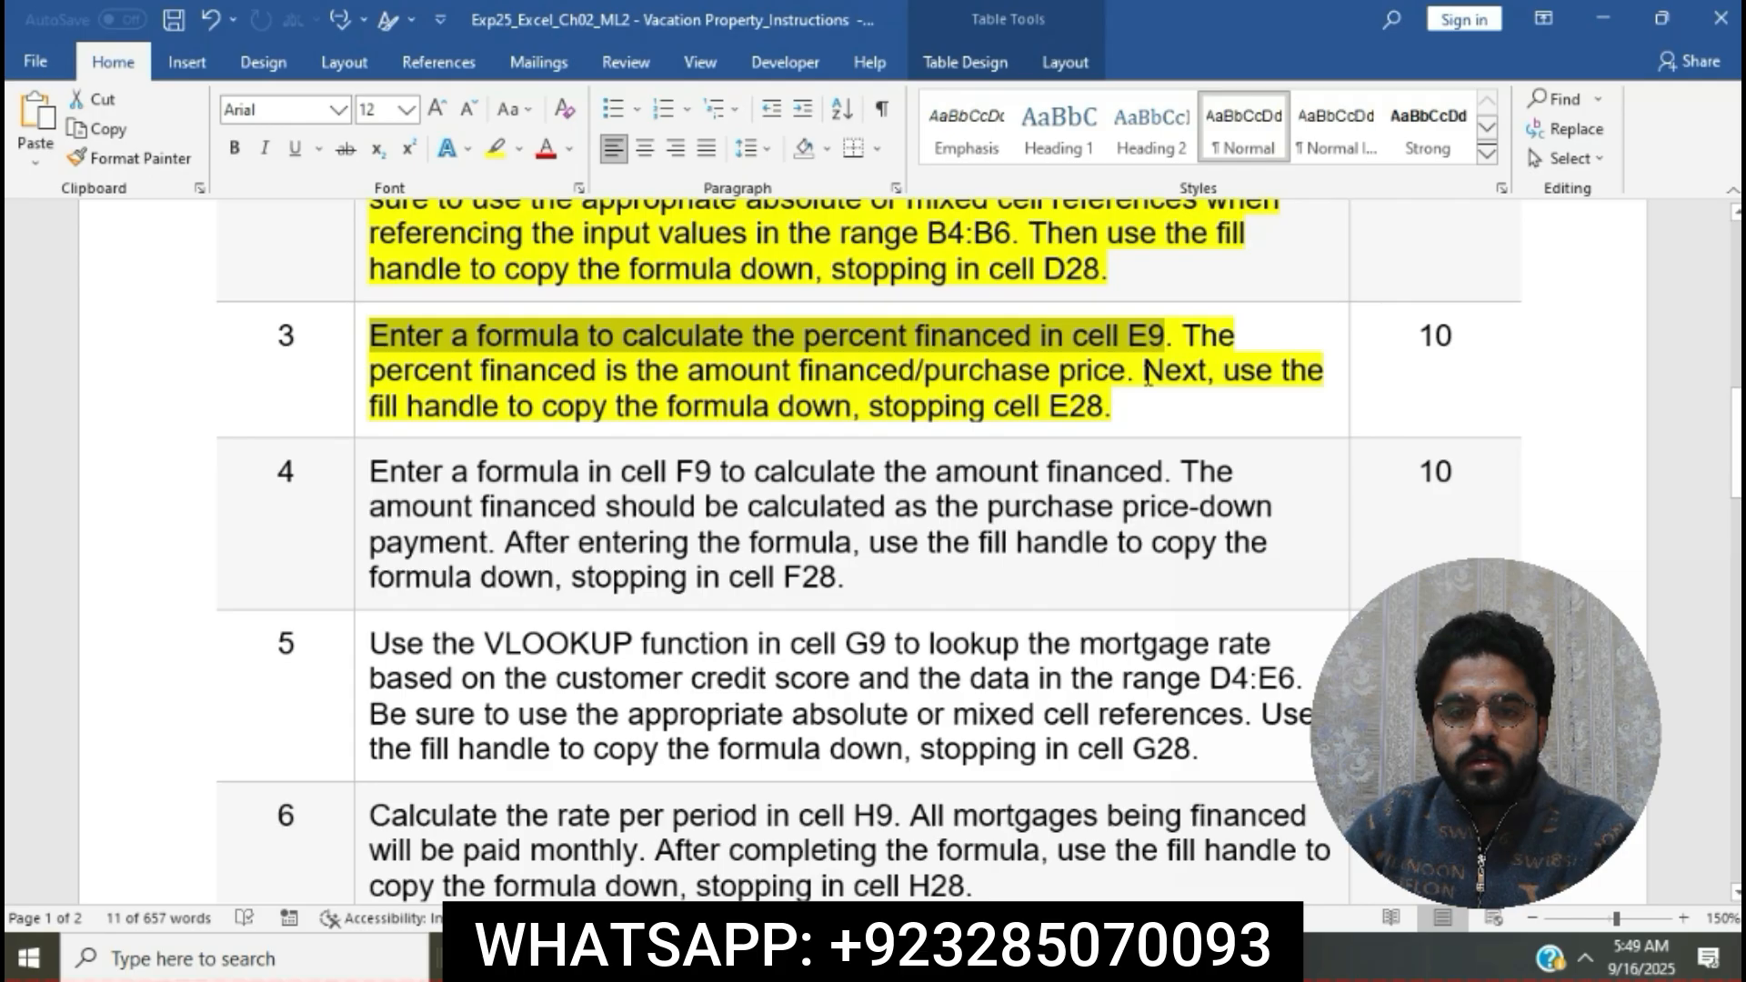
drag(1144, 371, 1113, 408)
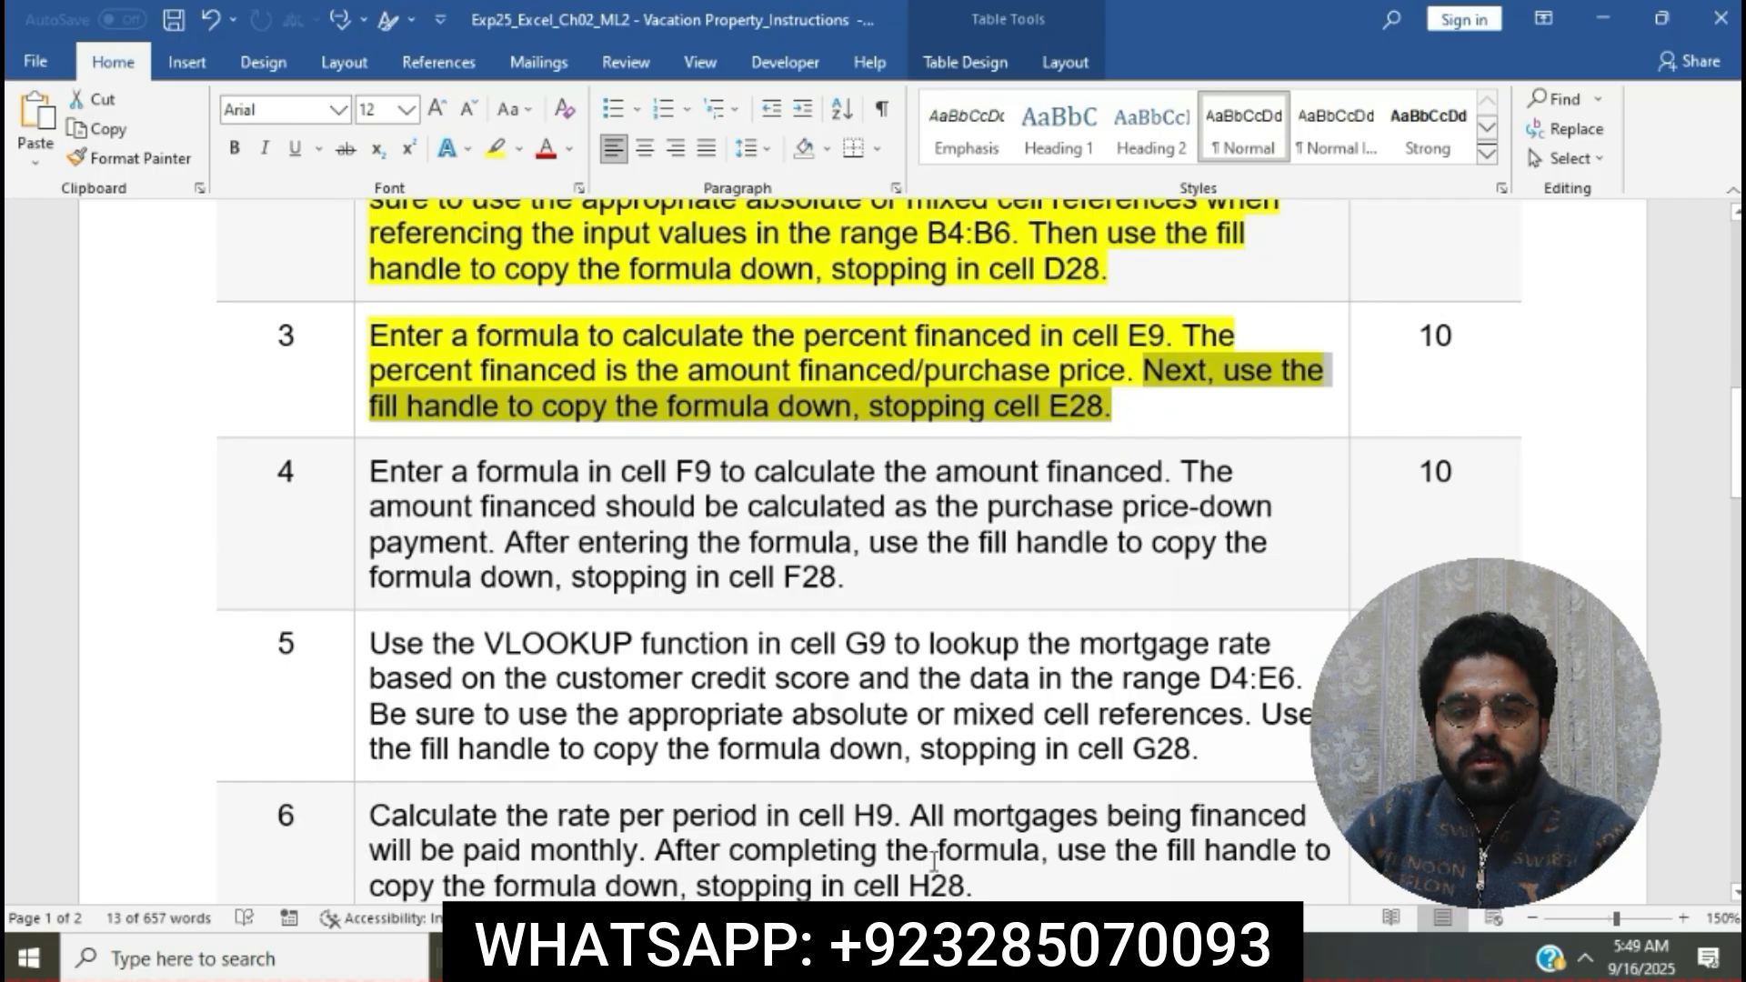
key(alt+Tab)
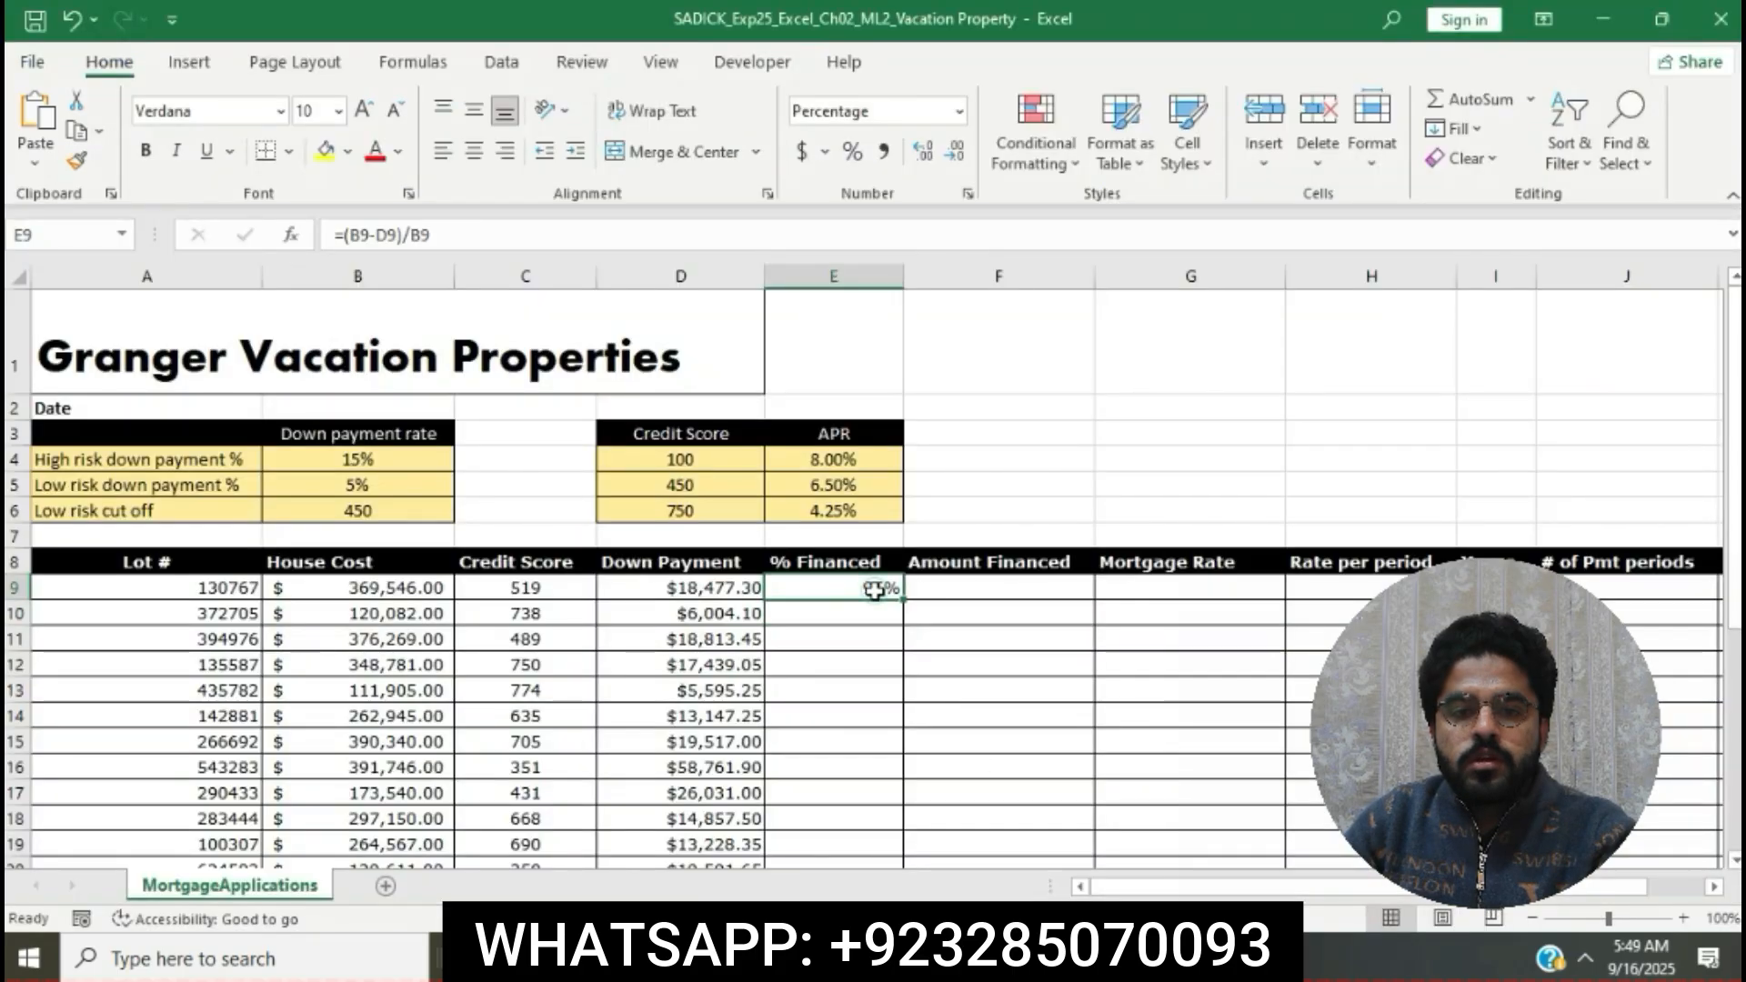
click(875, 591)
drag(905, 601, 854, 812)
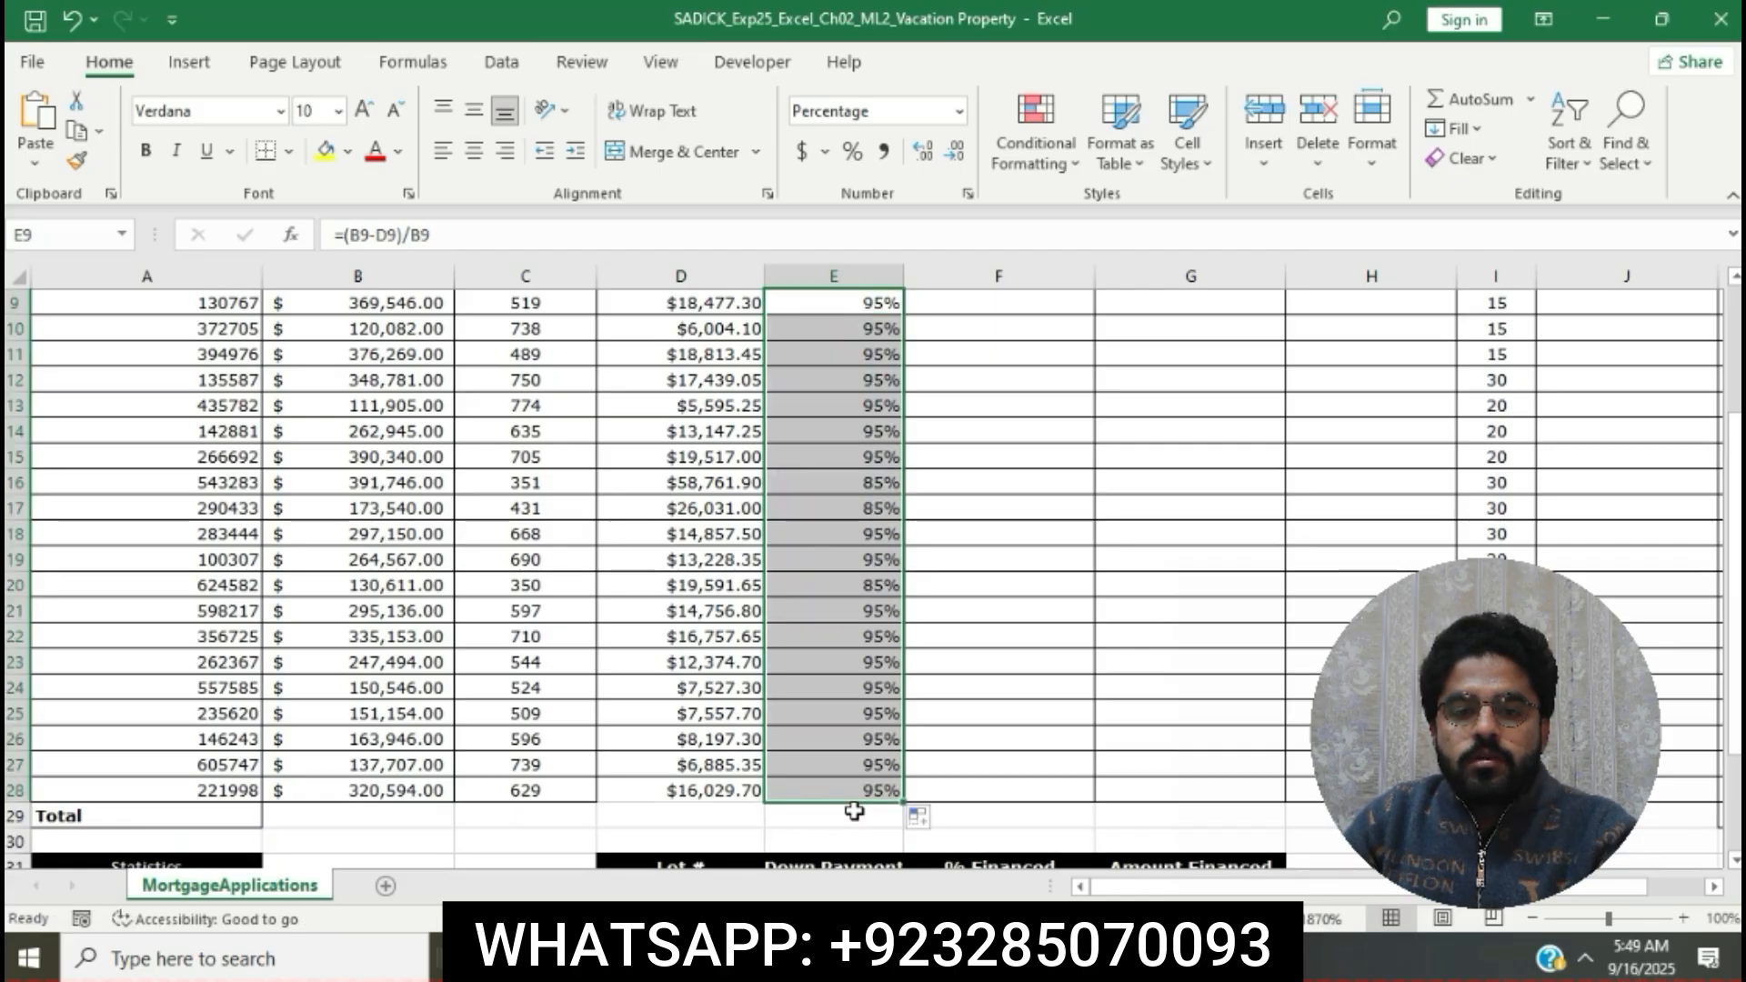
click(919, 816)
click(926, 764)
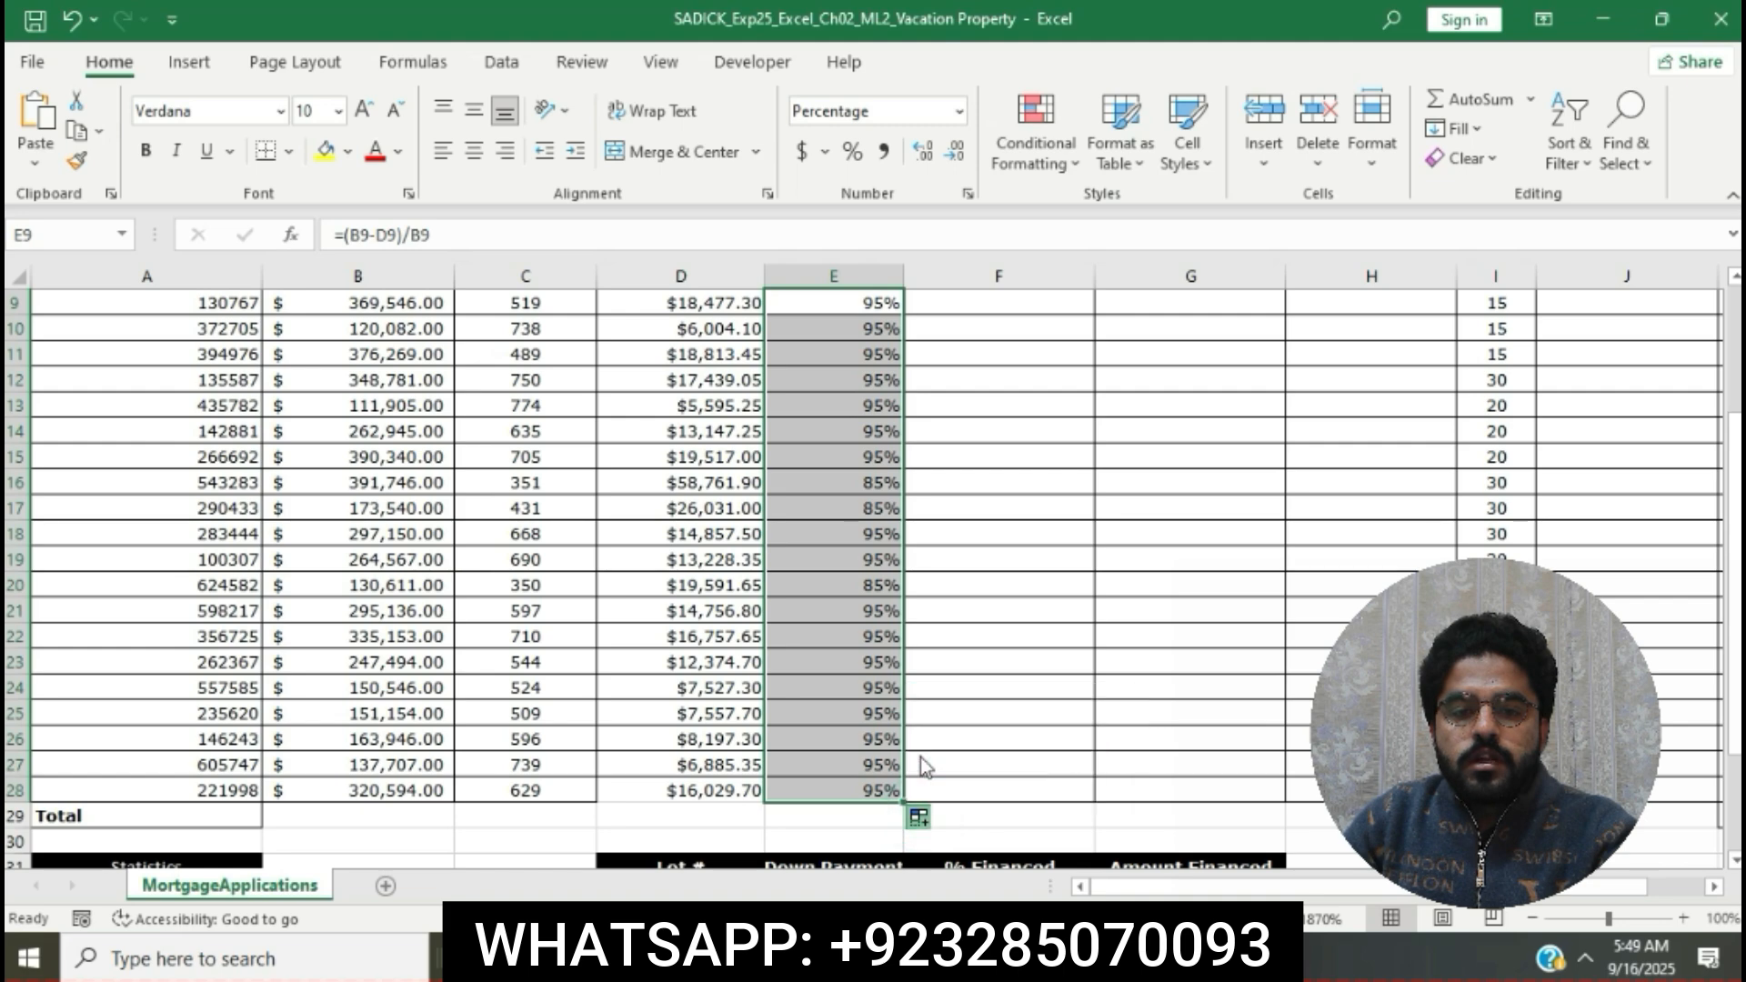
click(946, 591)
scroll(949, 596, up, 3)
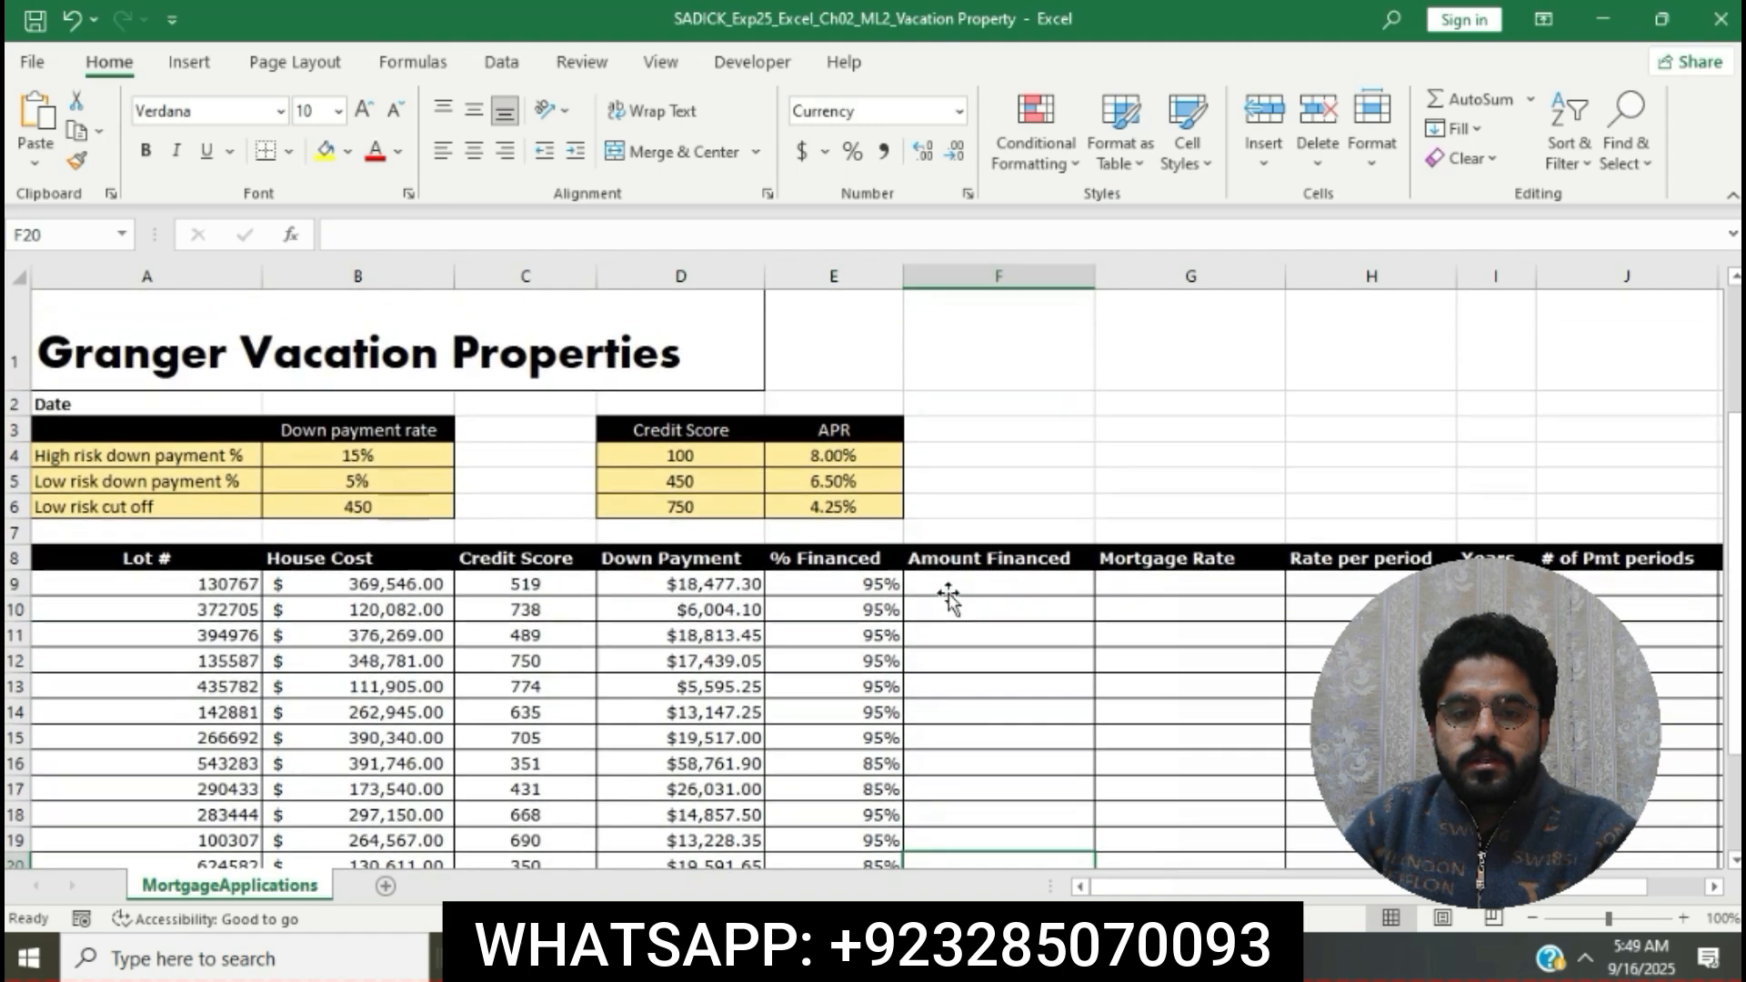
Step: Switch to the Word instructions and highlight the whole step 4 instruction in yellow
key(alt+Tab)
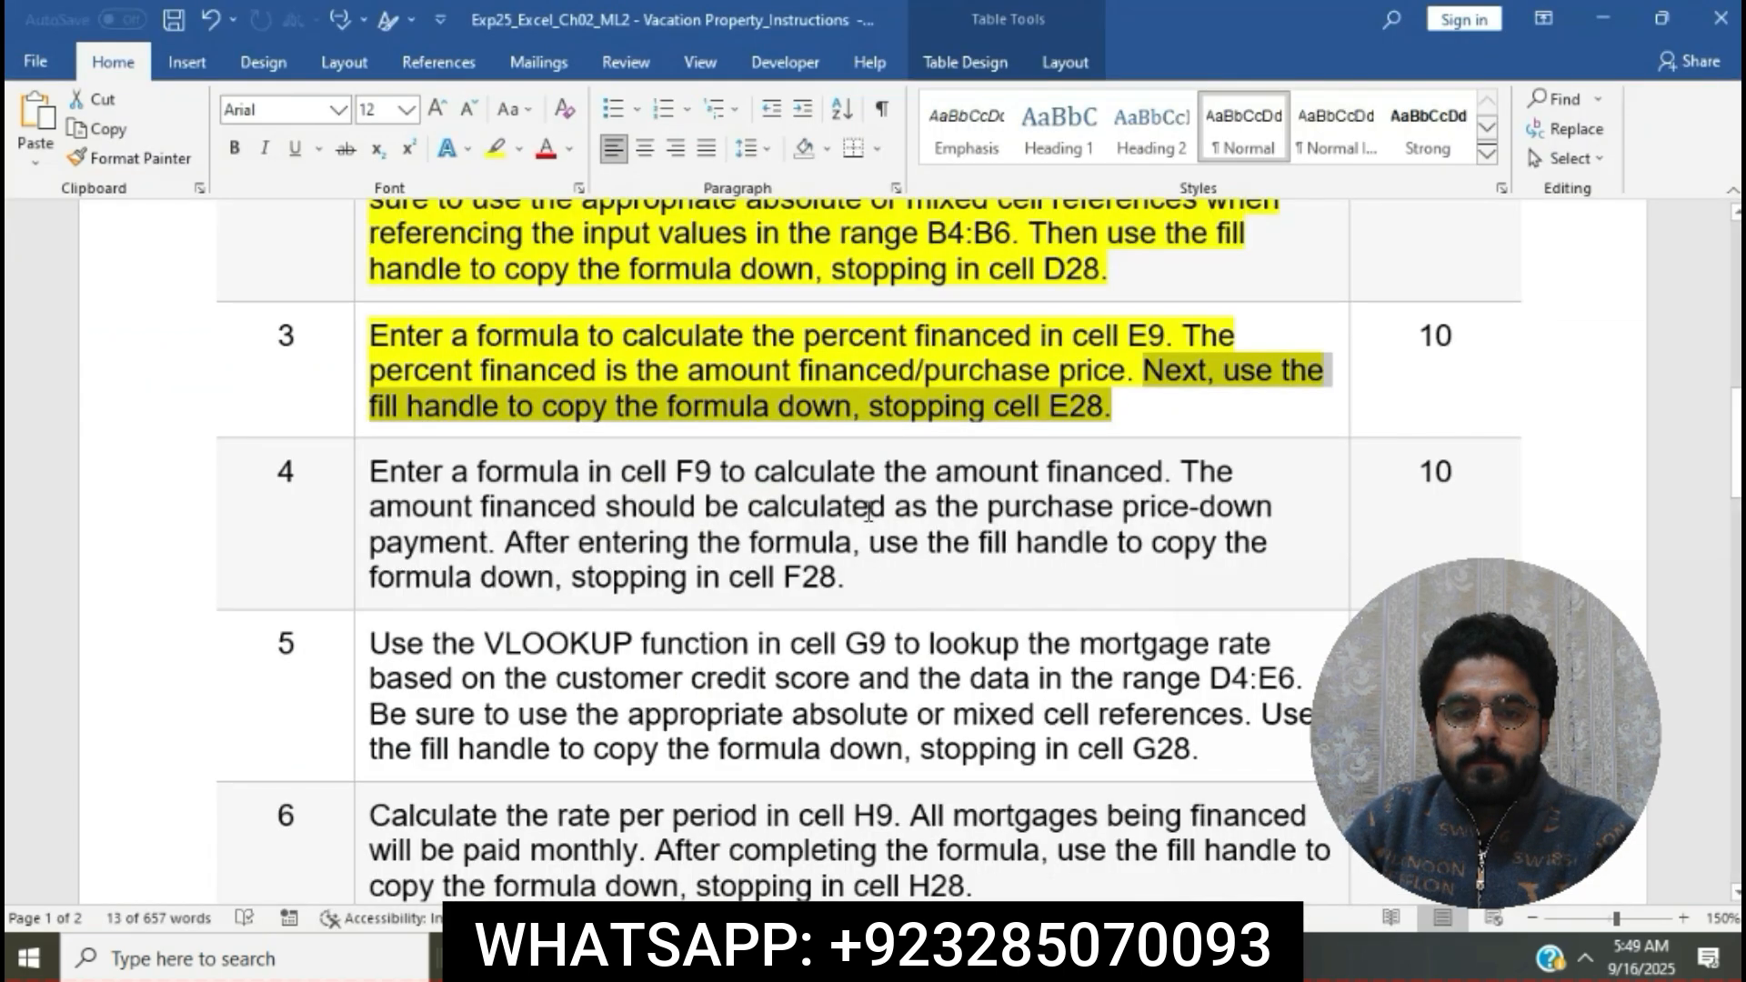
click(835, 405)
scroll(750, 396, down, 2)
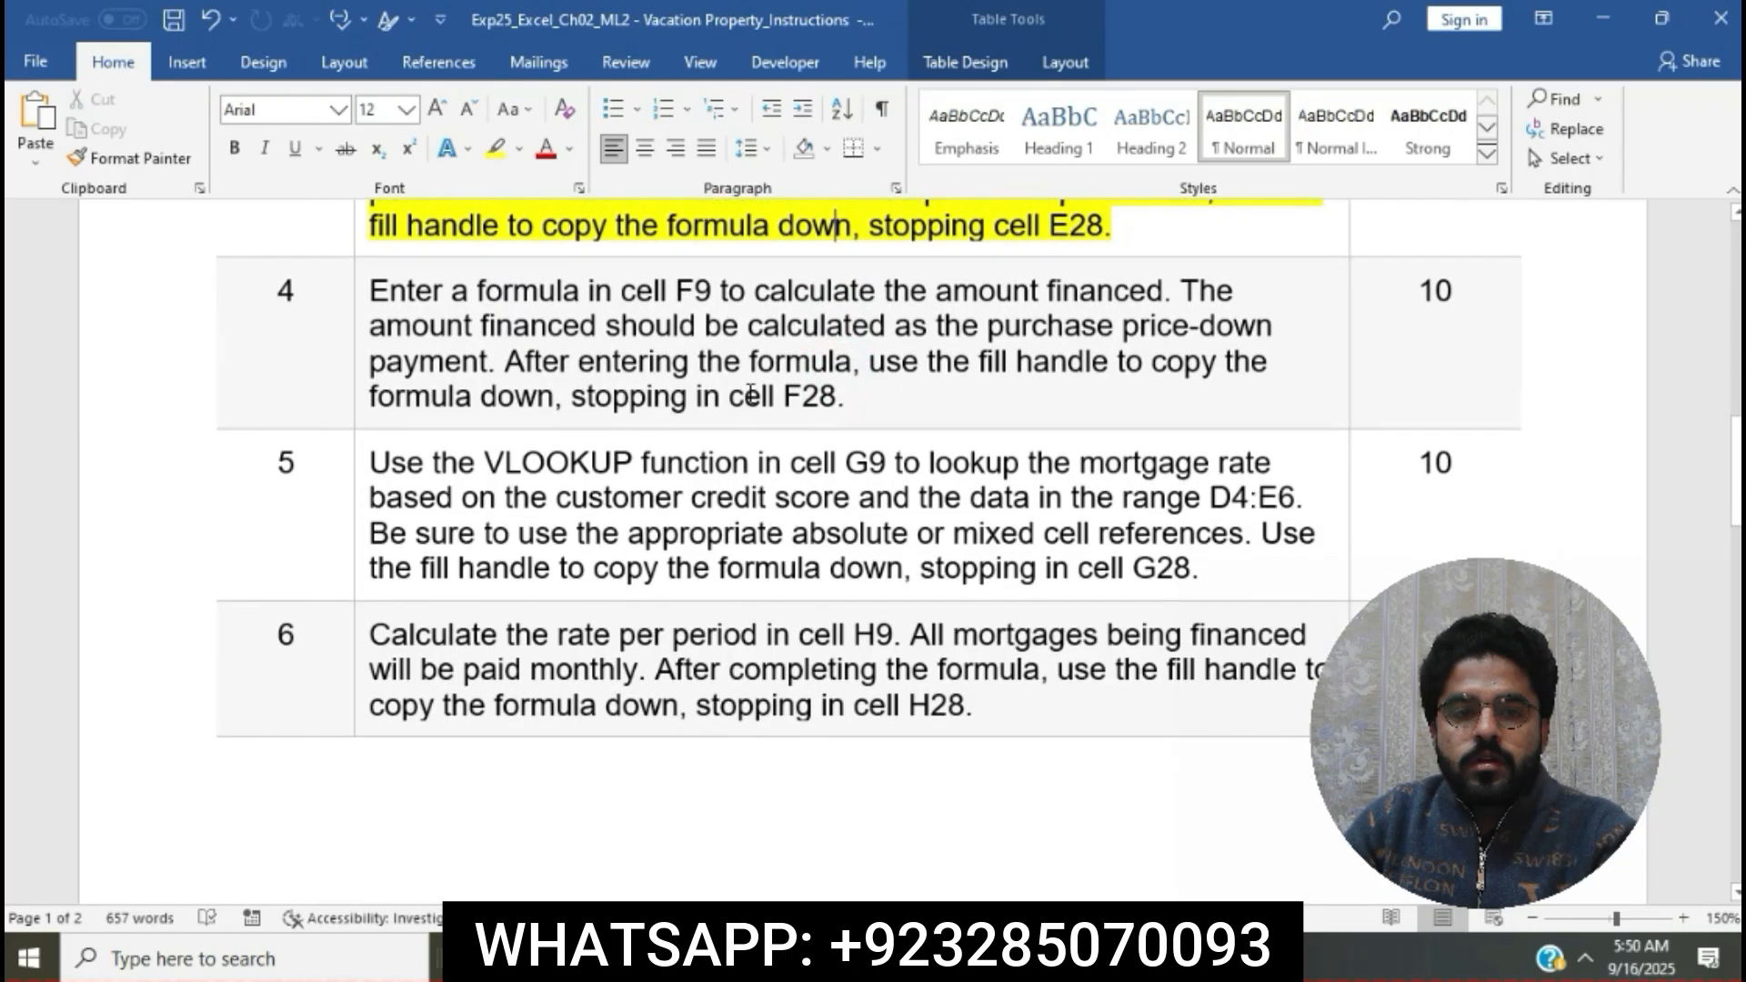
click(360, 291)
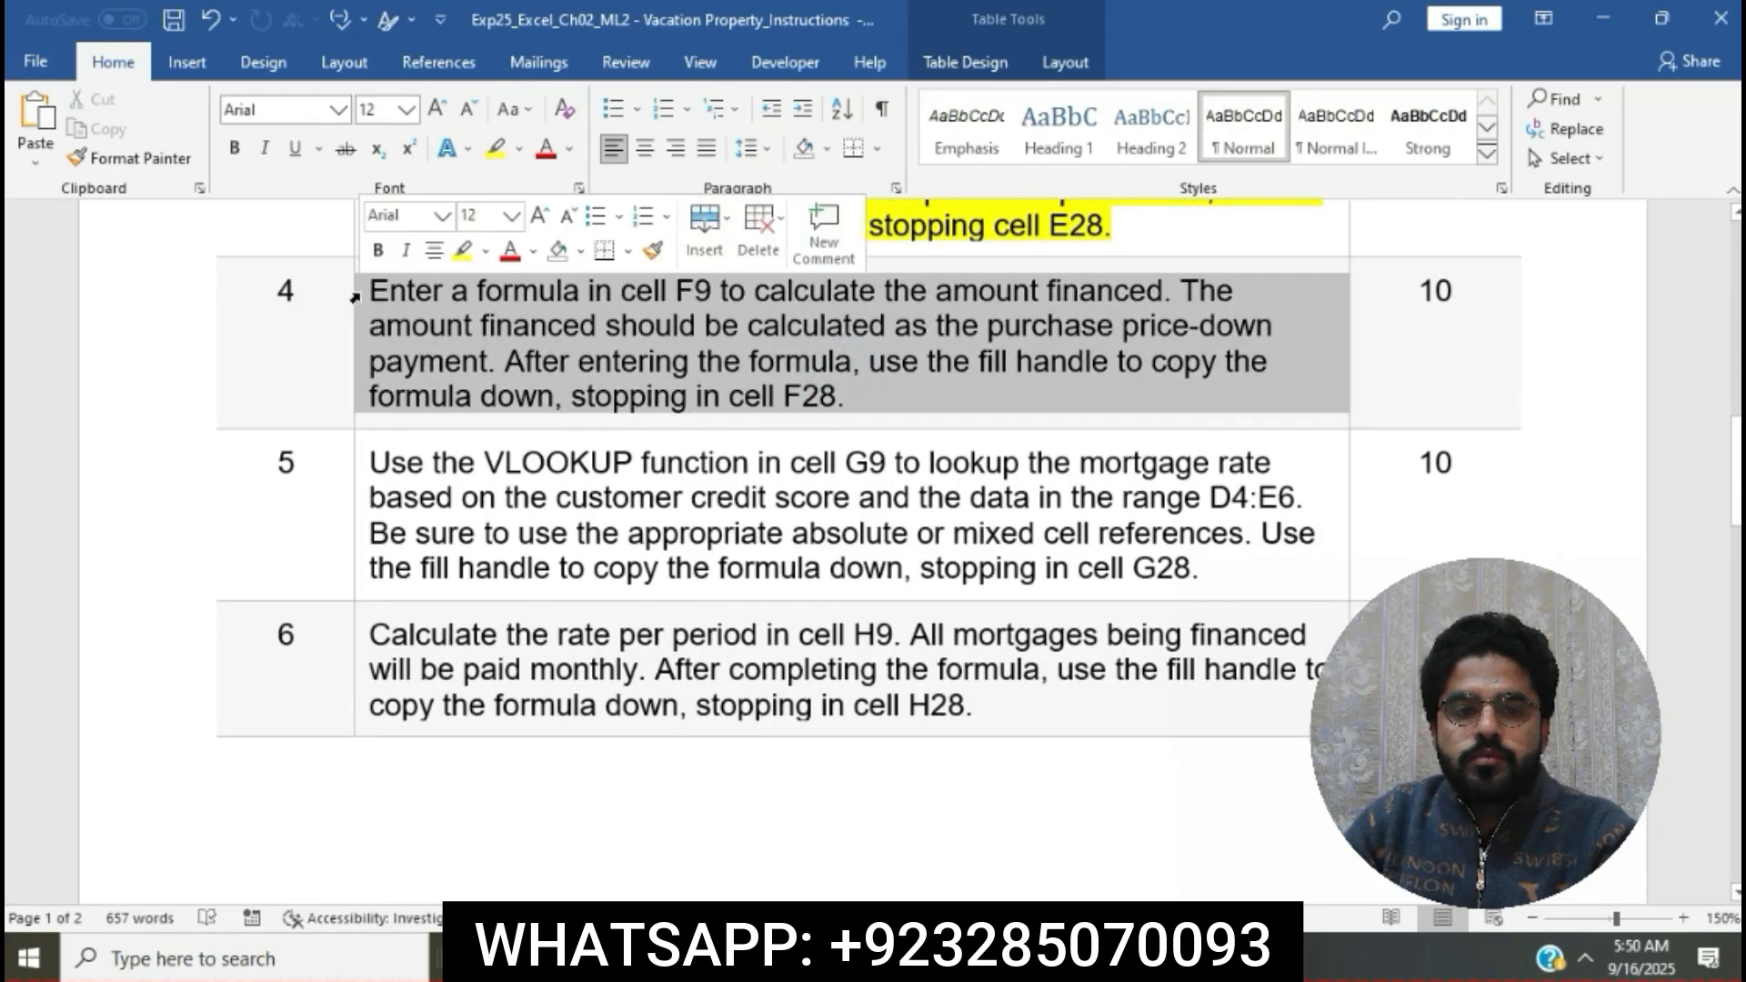
click(466, 256)
click(596, 342)
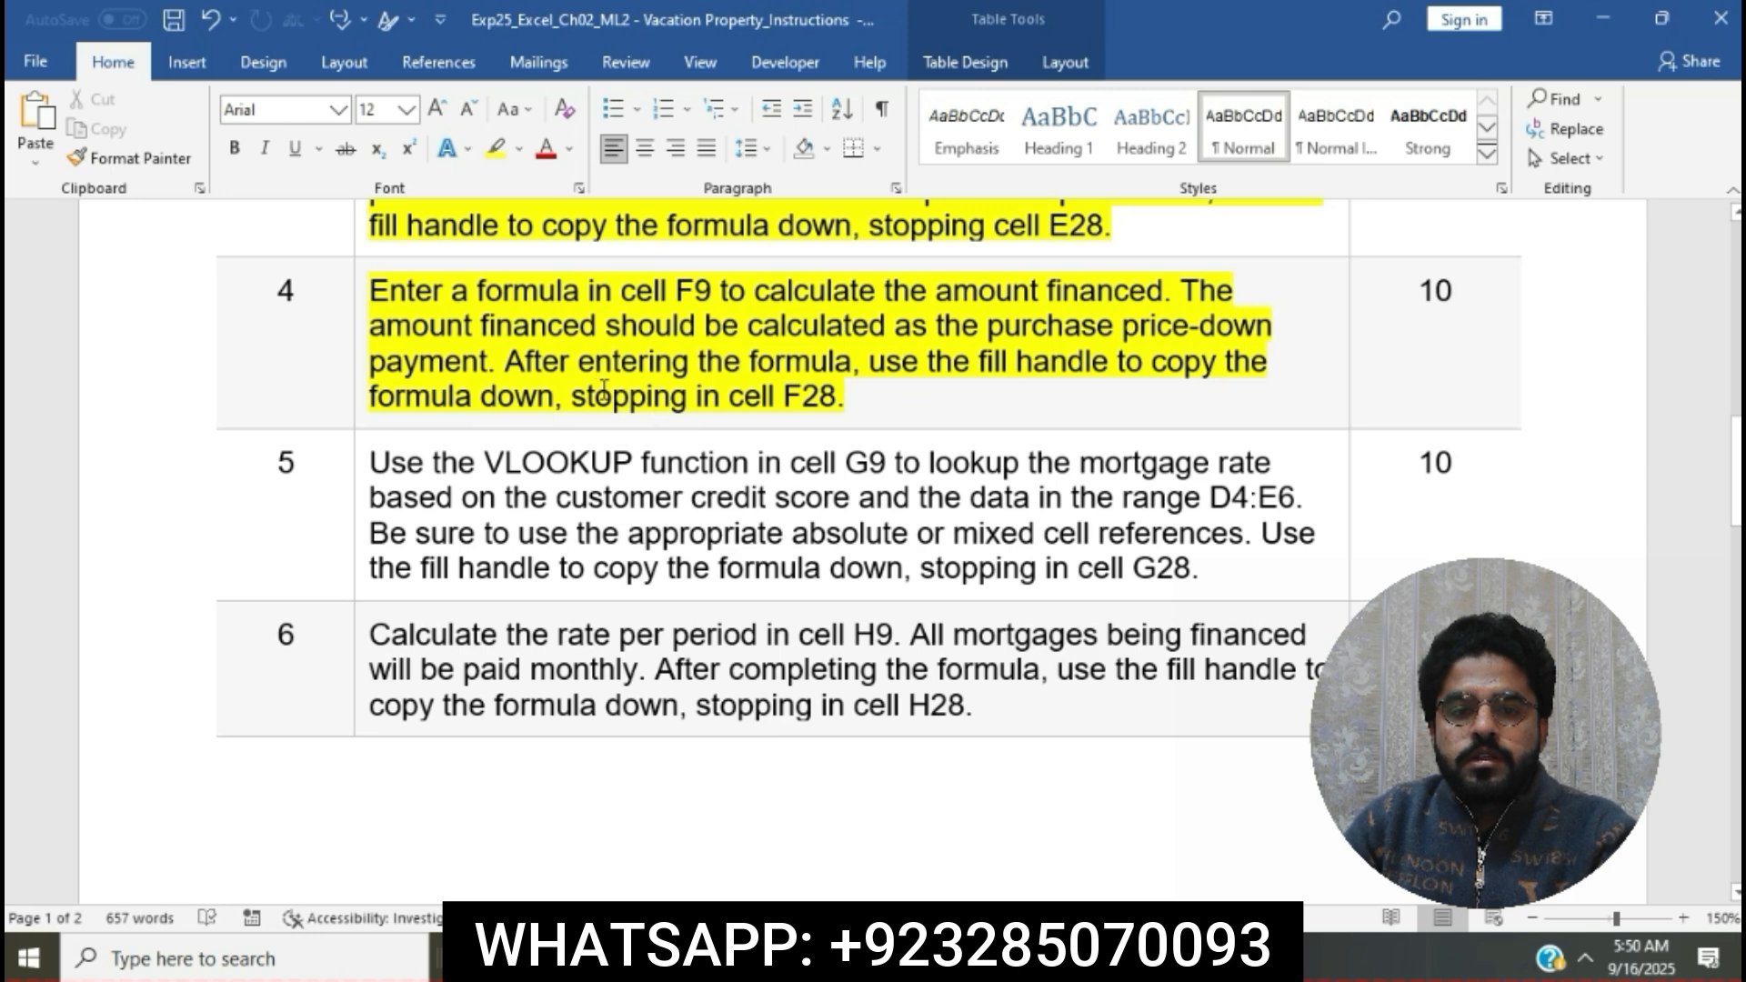
Step: Mark the first sentence of step 4, switch to Excel and enter =B9-D9 in cell F9 of the Amount Financed column, rechecking the Word instruction
drag(370, 291, 1163, 293)
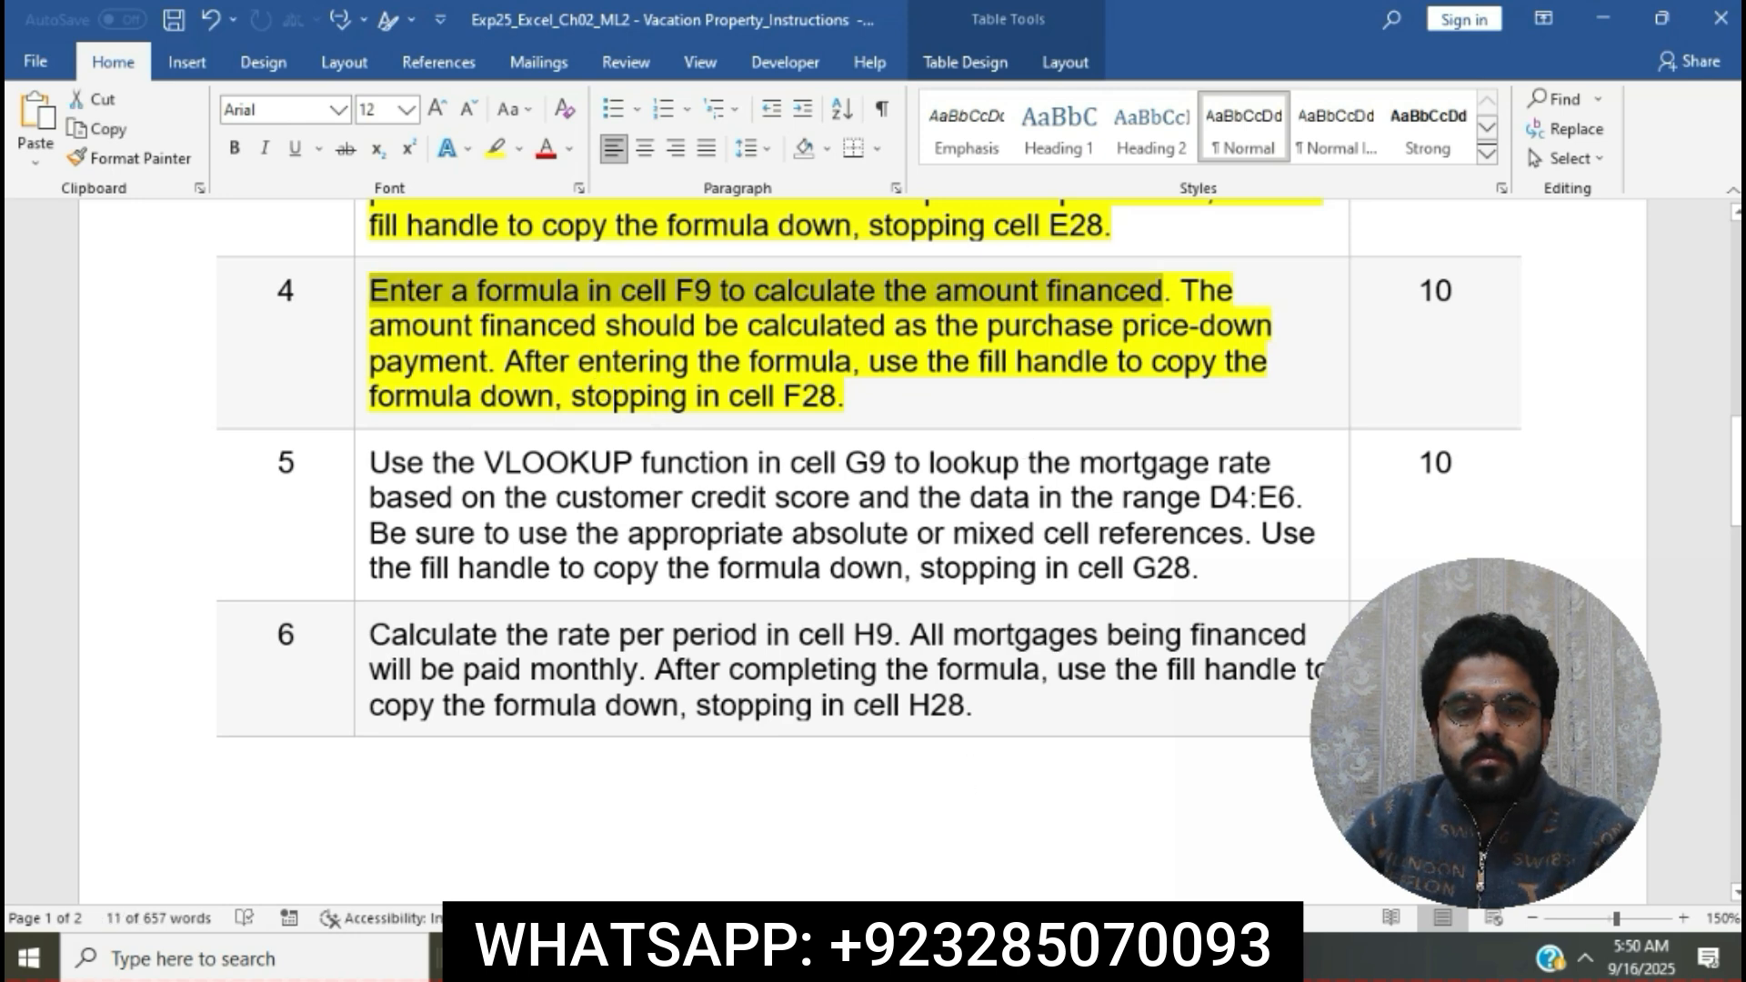
click(942, 958)
click(1028, 612)
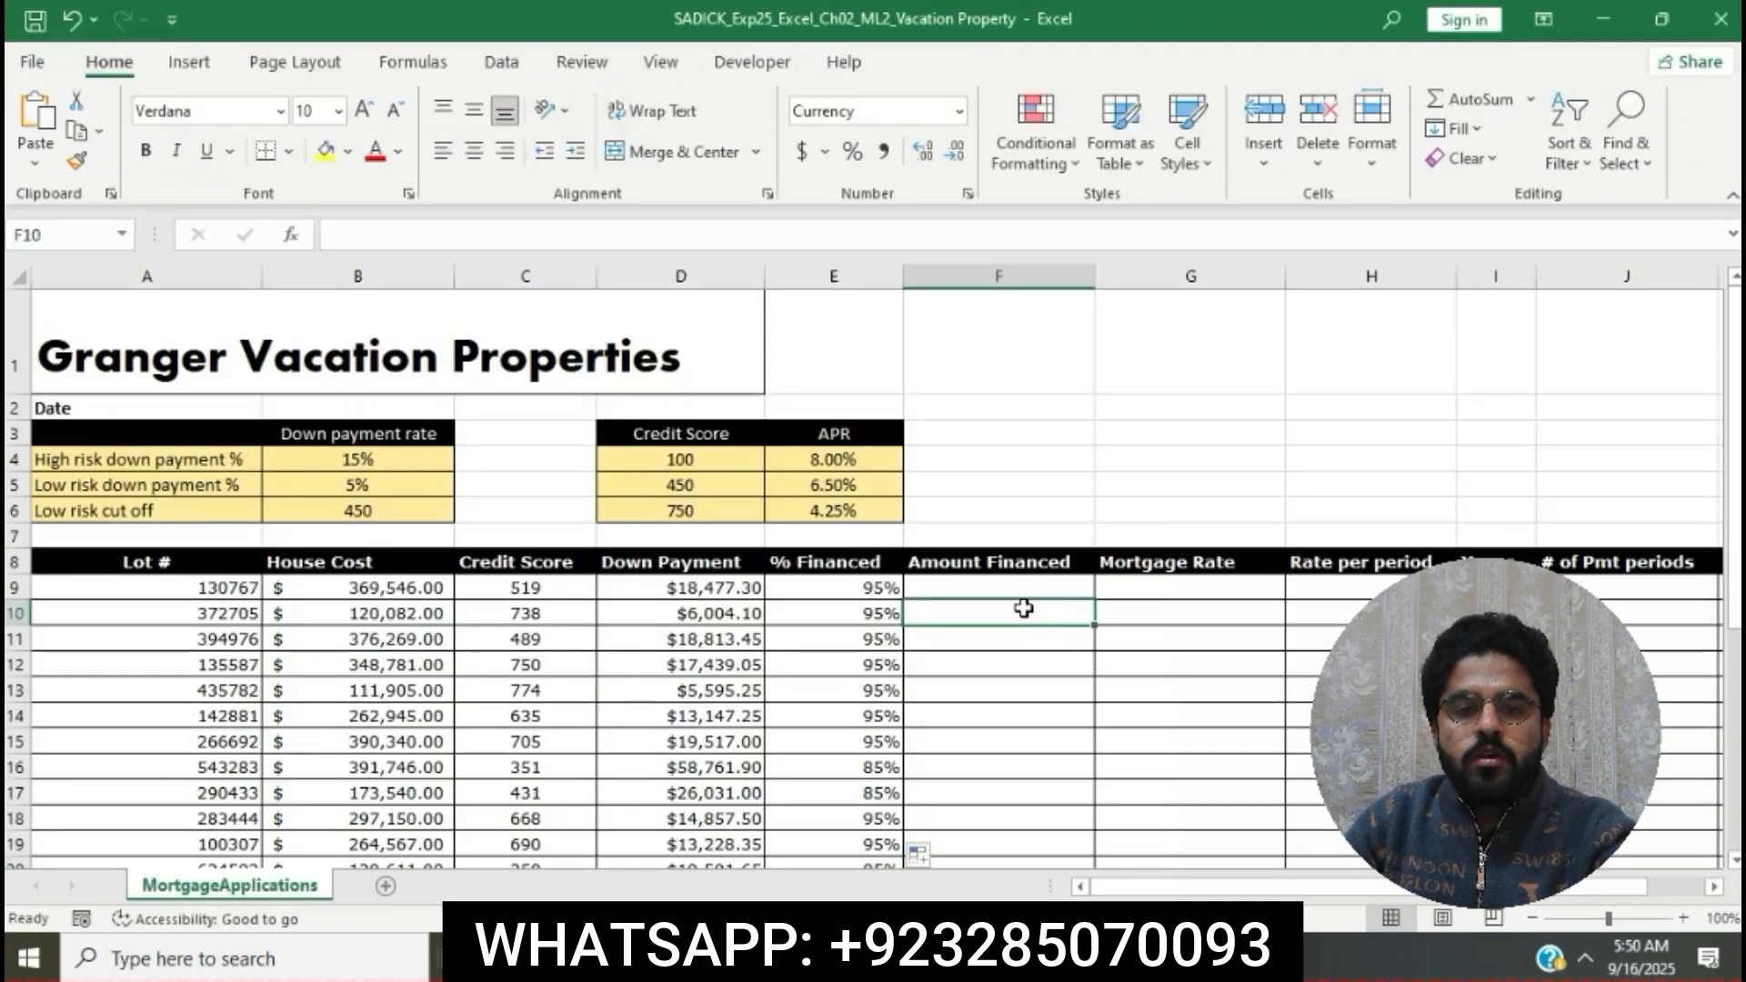
click(1000, 581)
text(=)
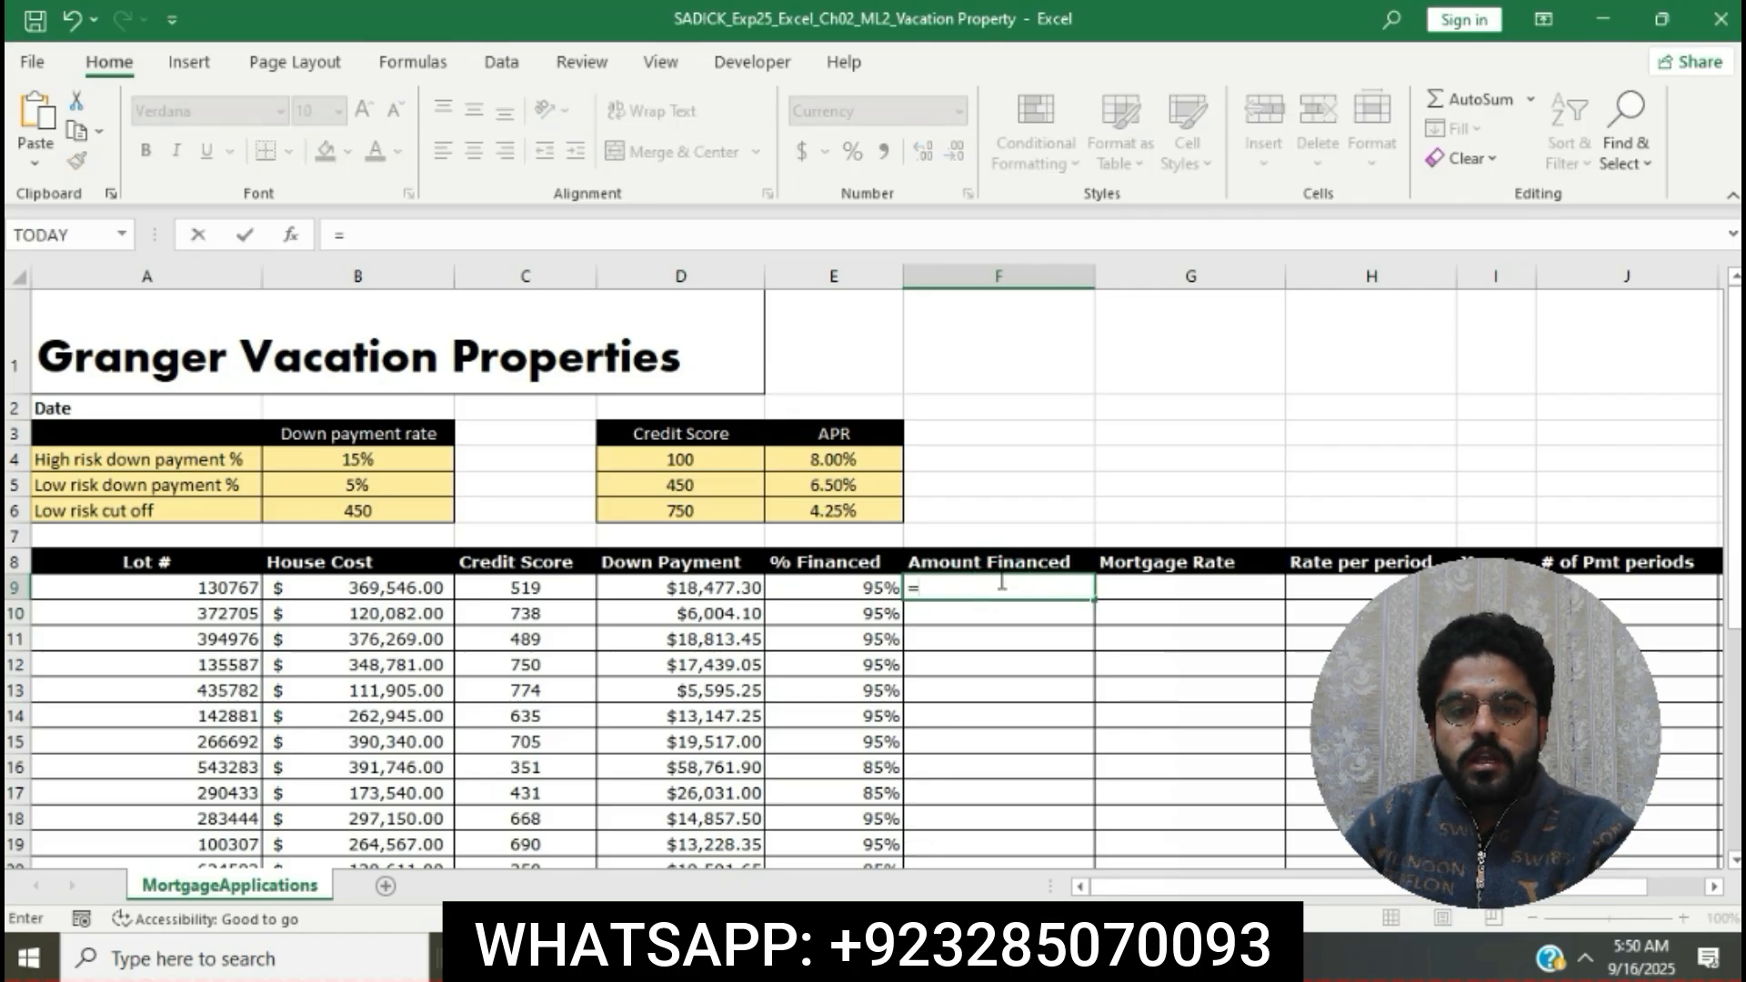
text(B9-)
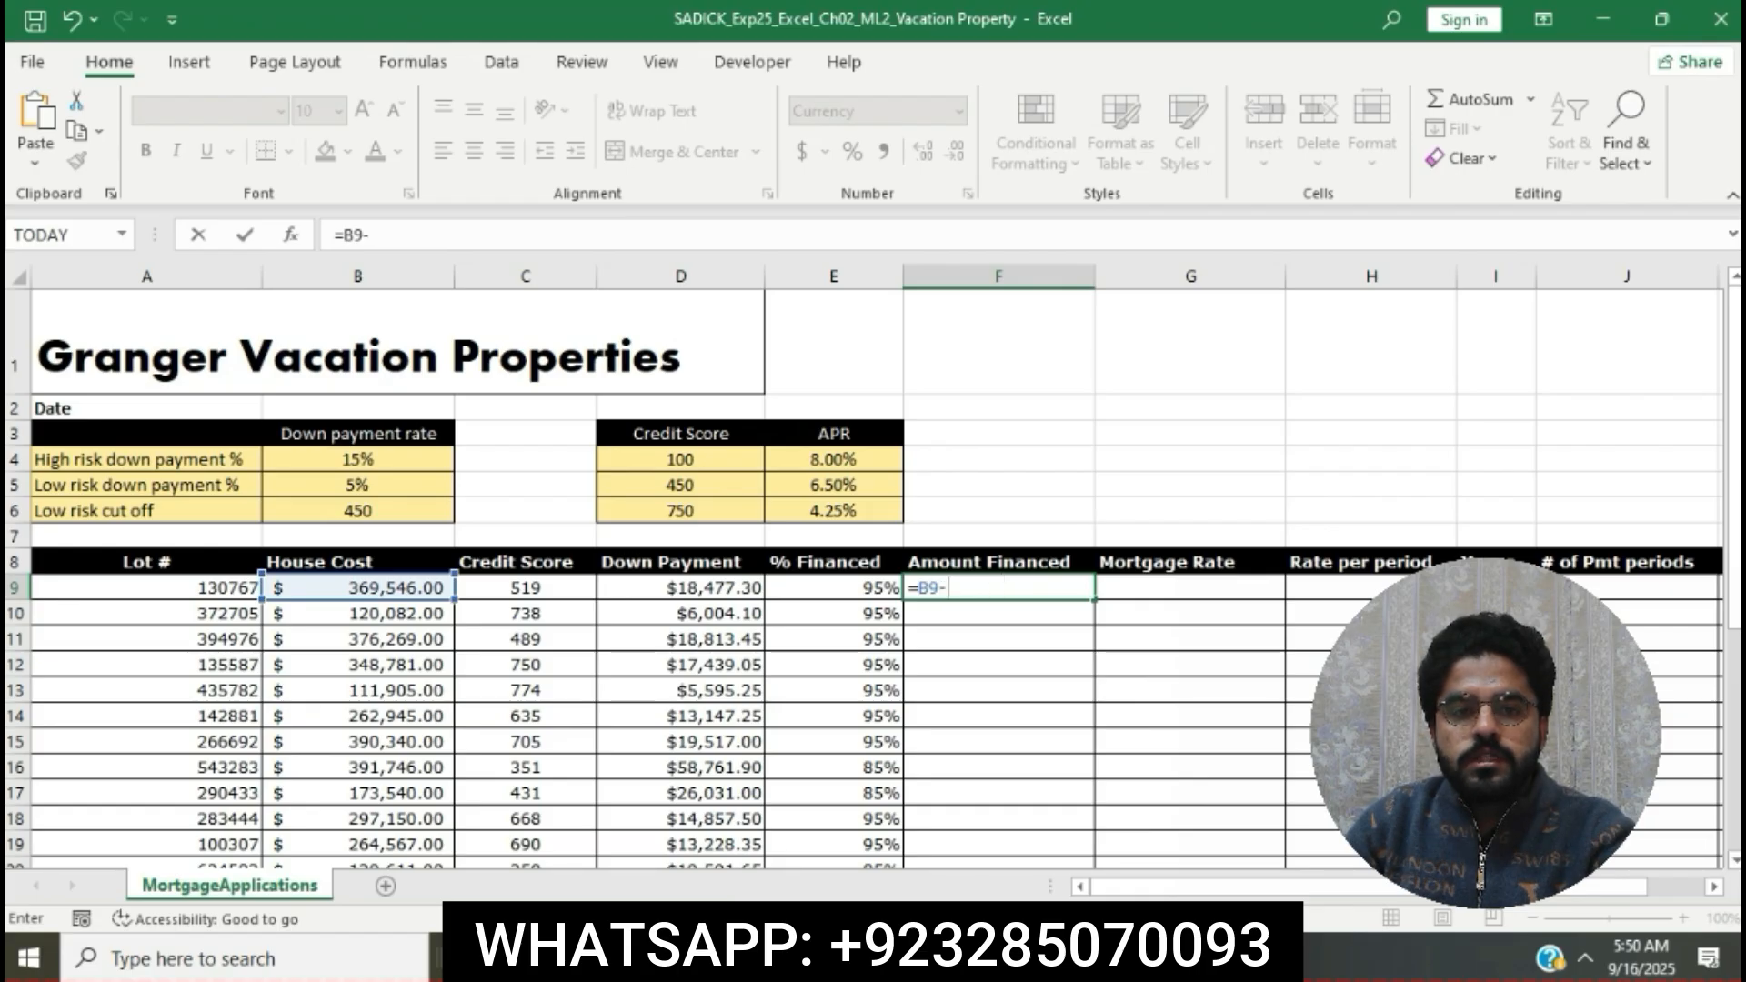
key(alt+Tab)
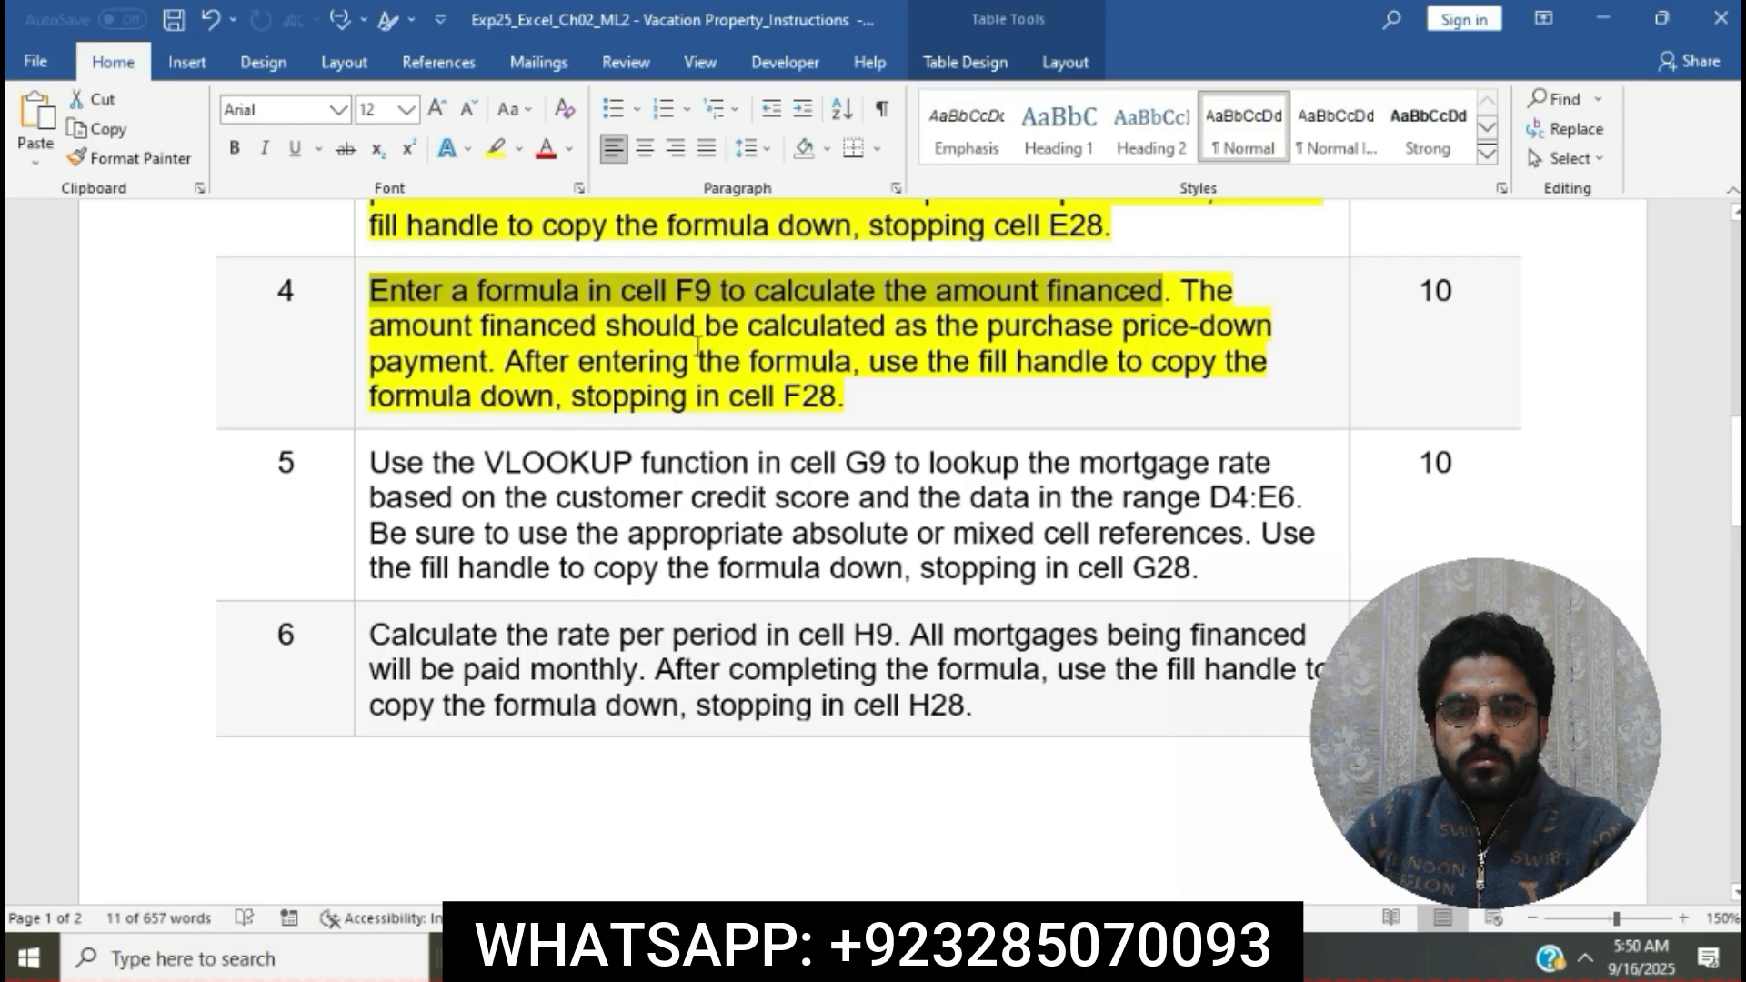
drag(697, 357, 1178, 364)
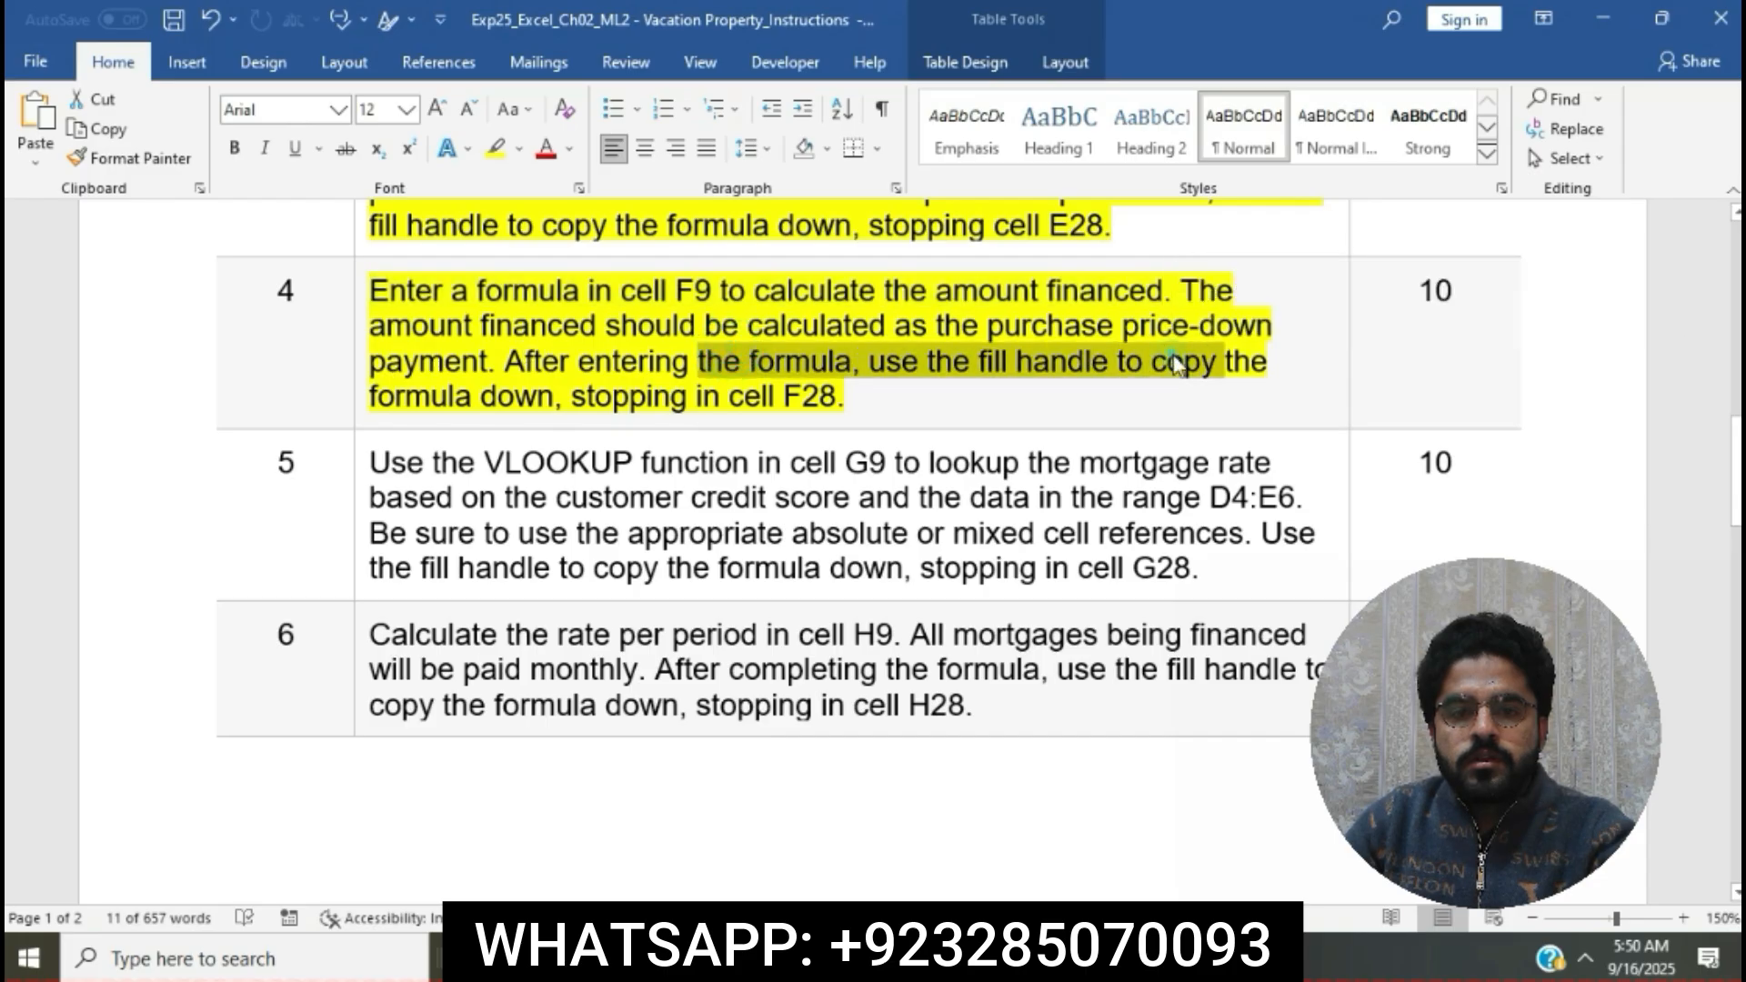
click(1173, 362)
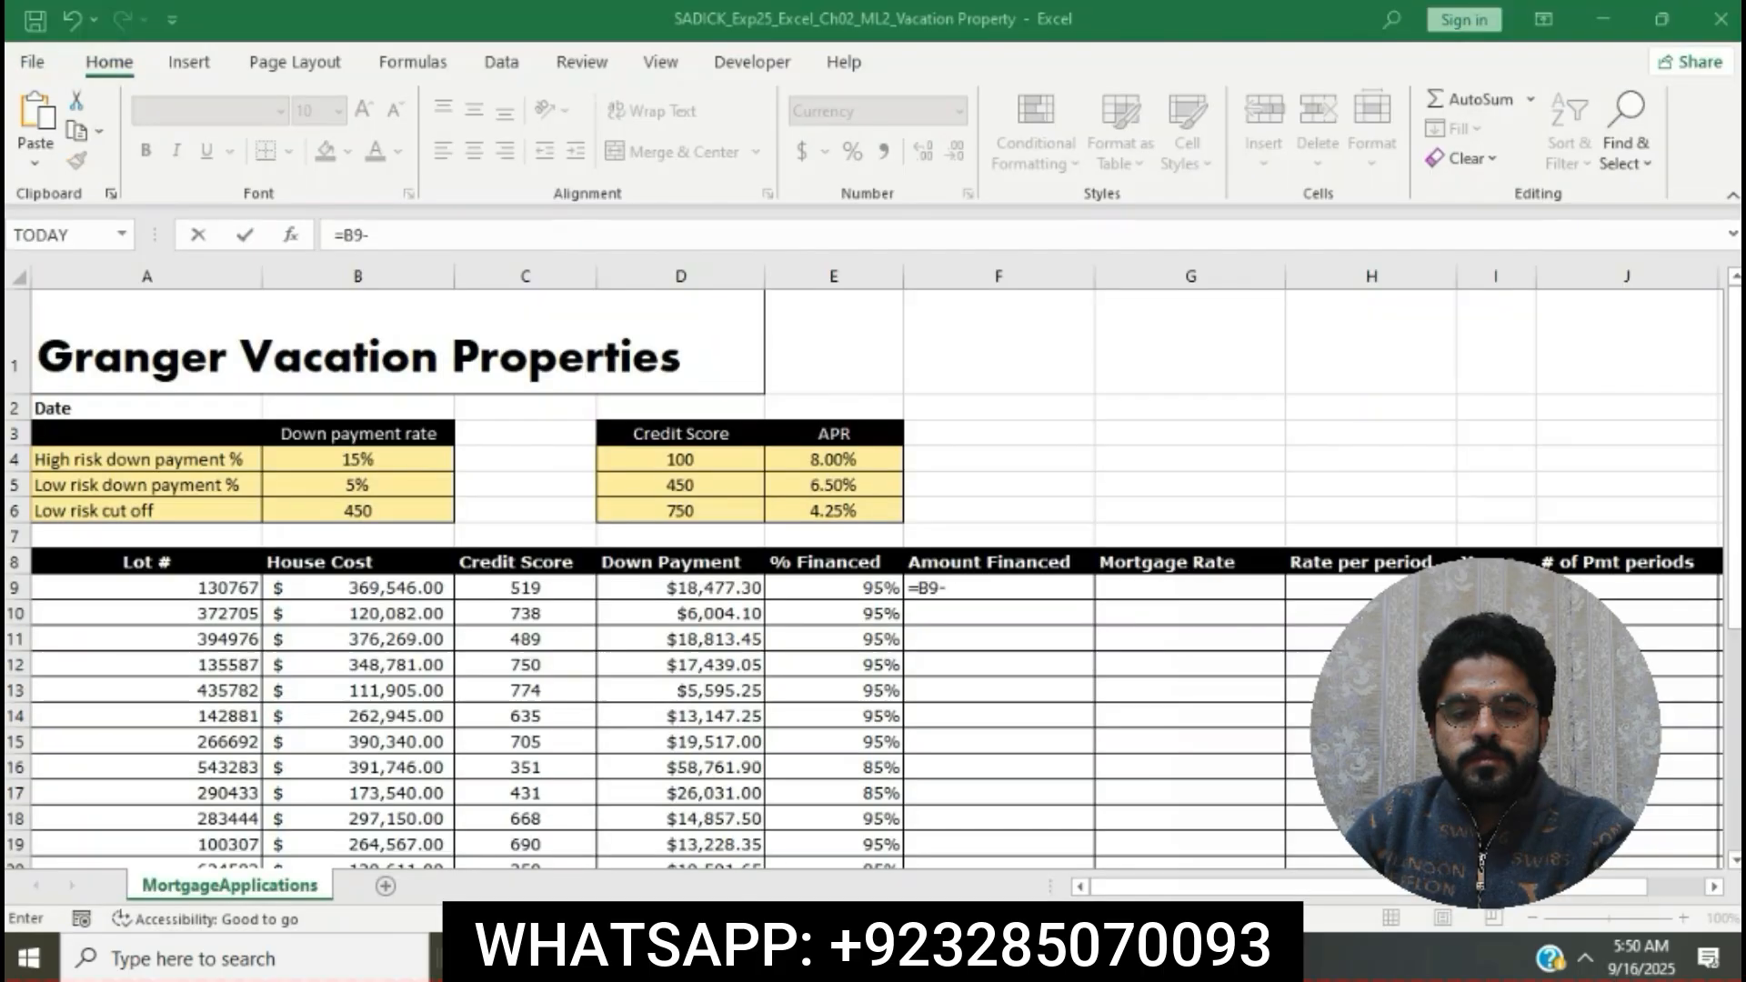
key(alt+Tab)
text(D9)
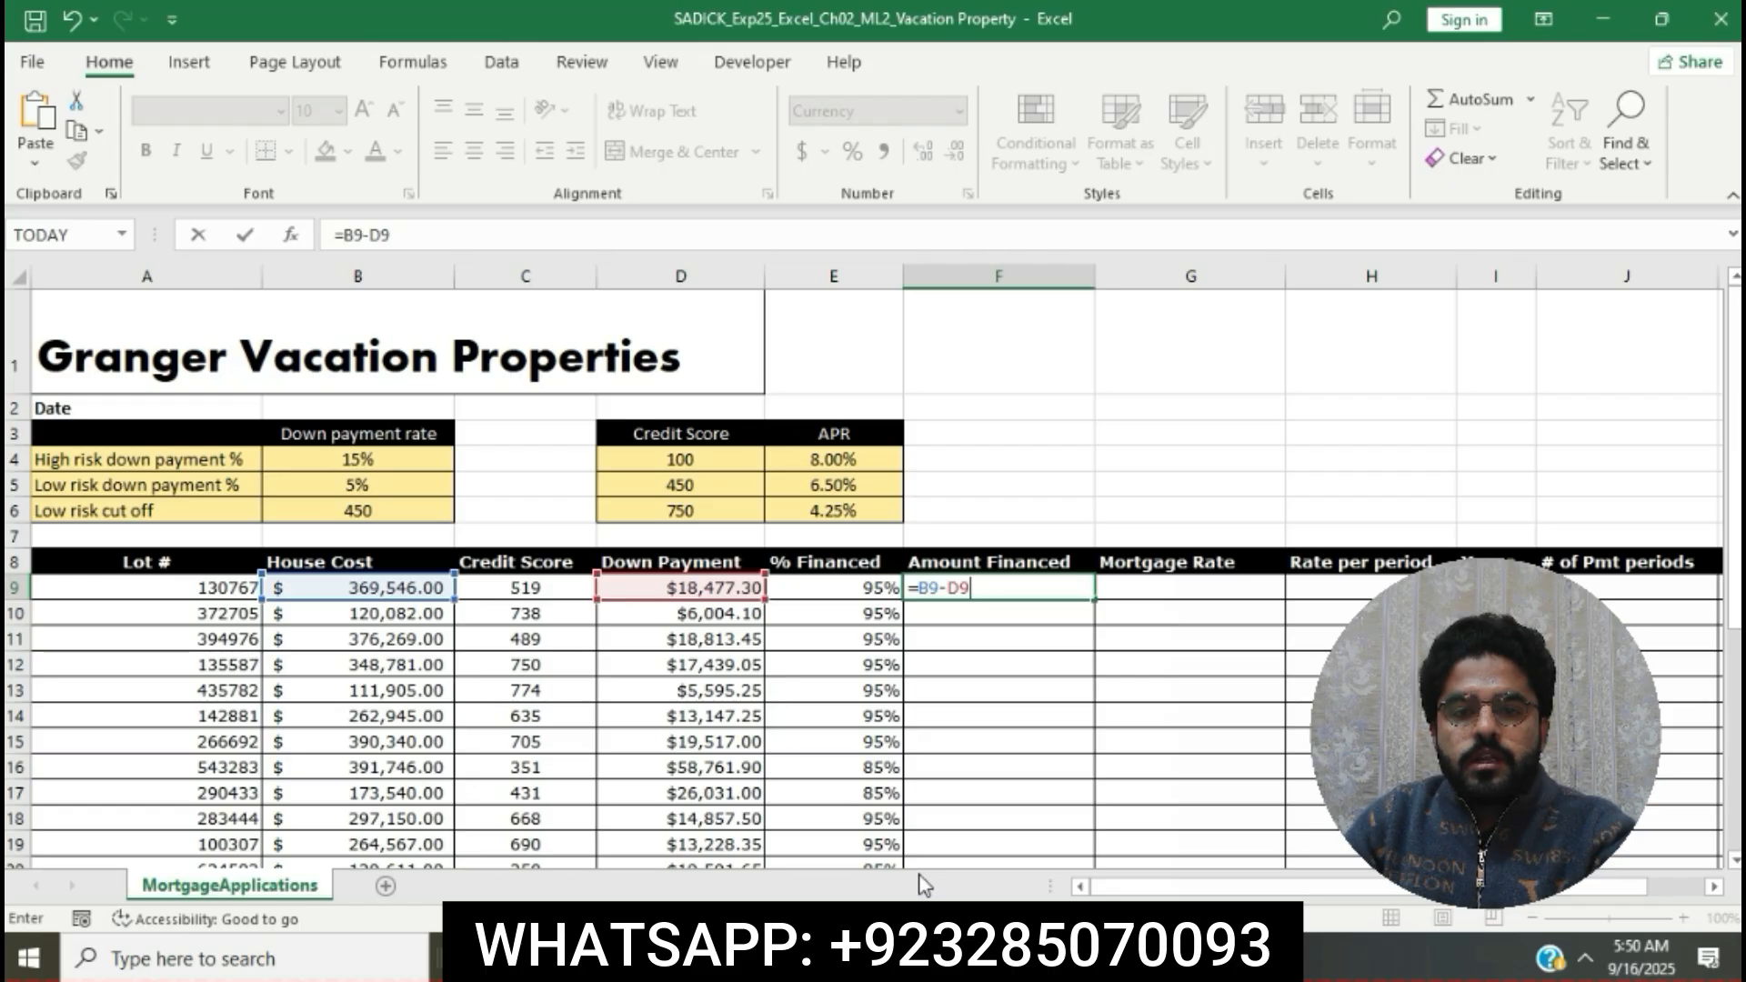
key(ctrl+Return)
key(Return)
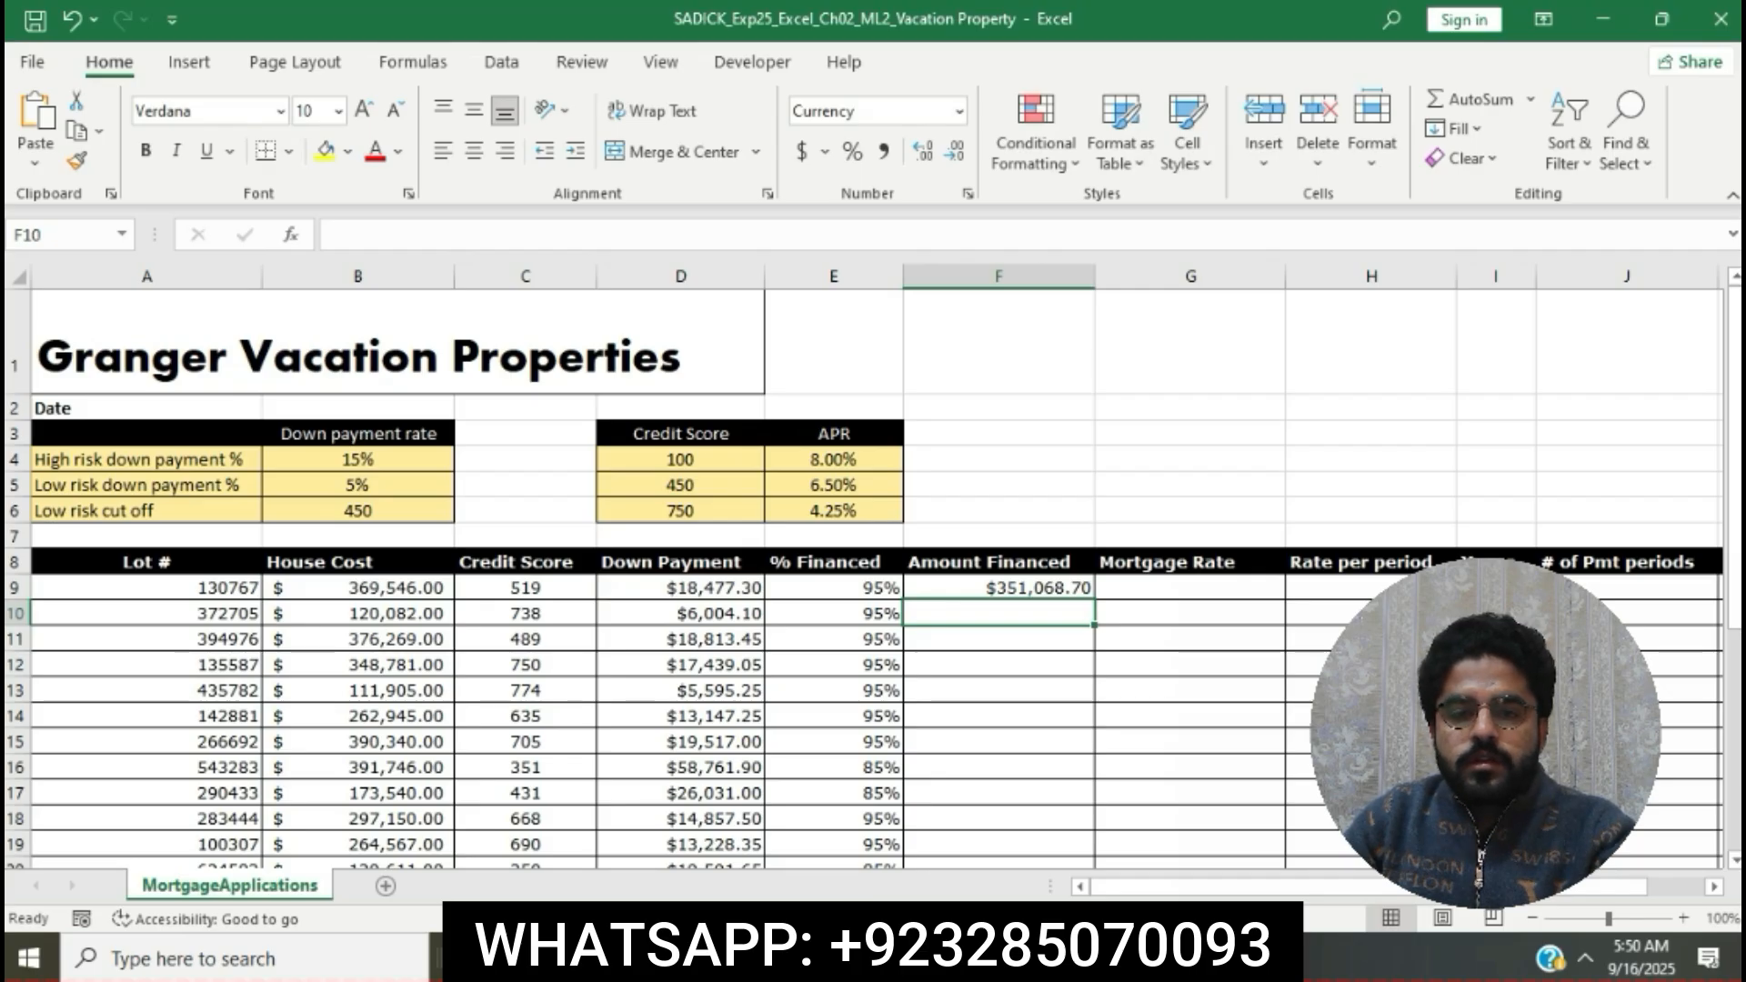
Step: Check the fill instruction of step 4 in Word and copy the F9 amount financed formula down through F28 in Excel
key(alt+Tab)
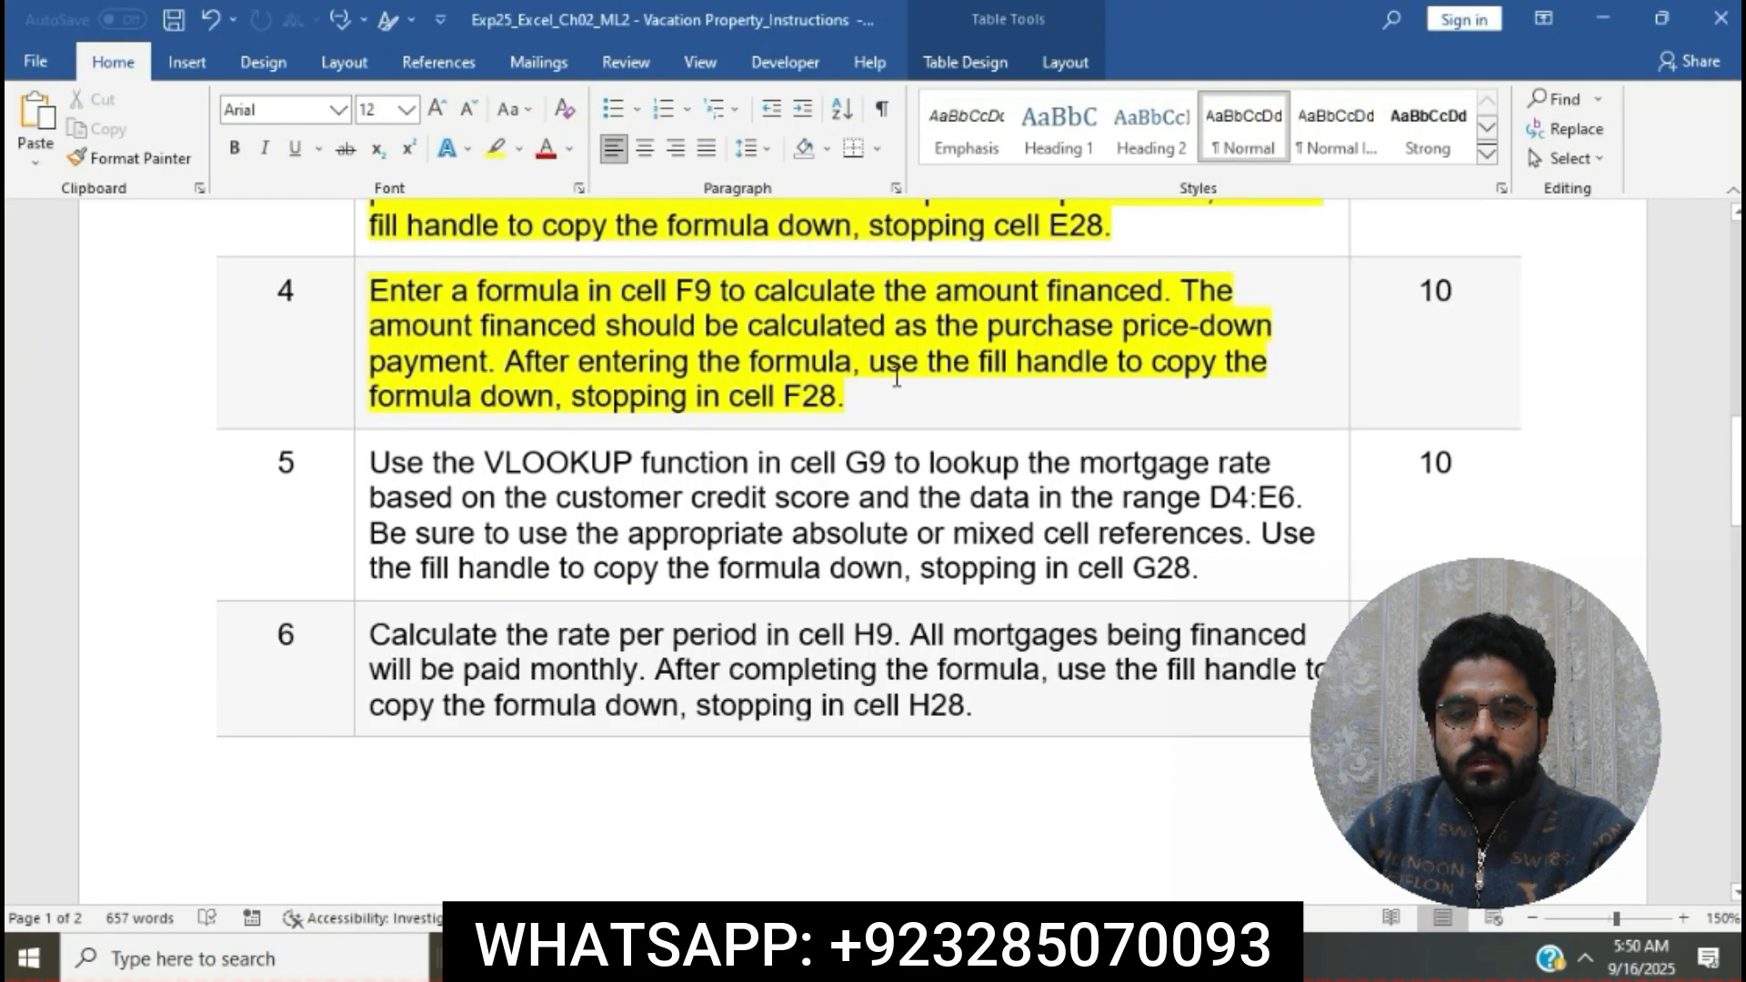
drag(871, 364, 919, 388)
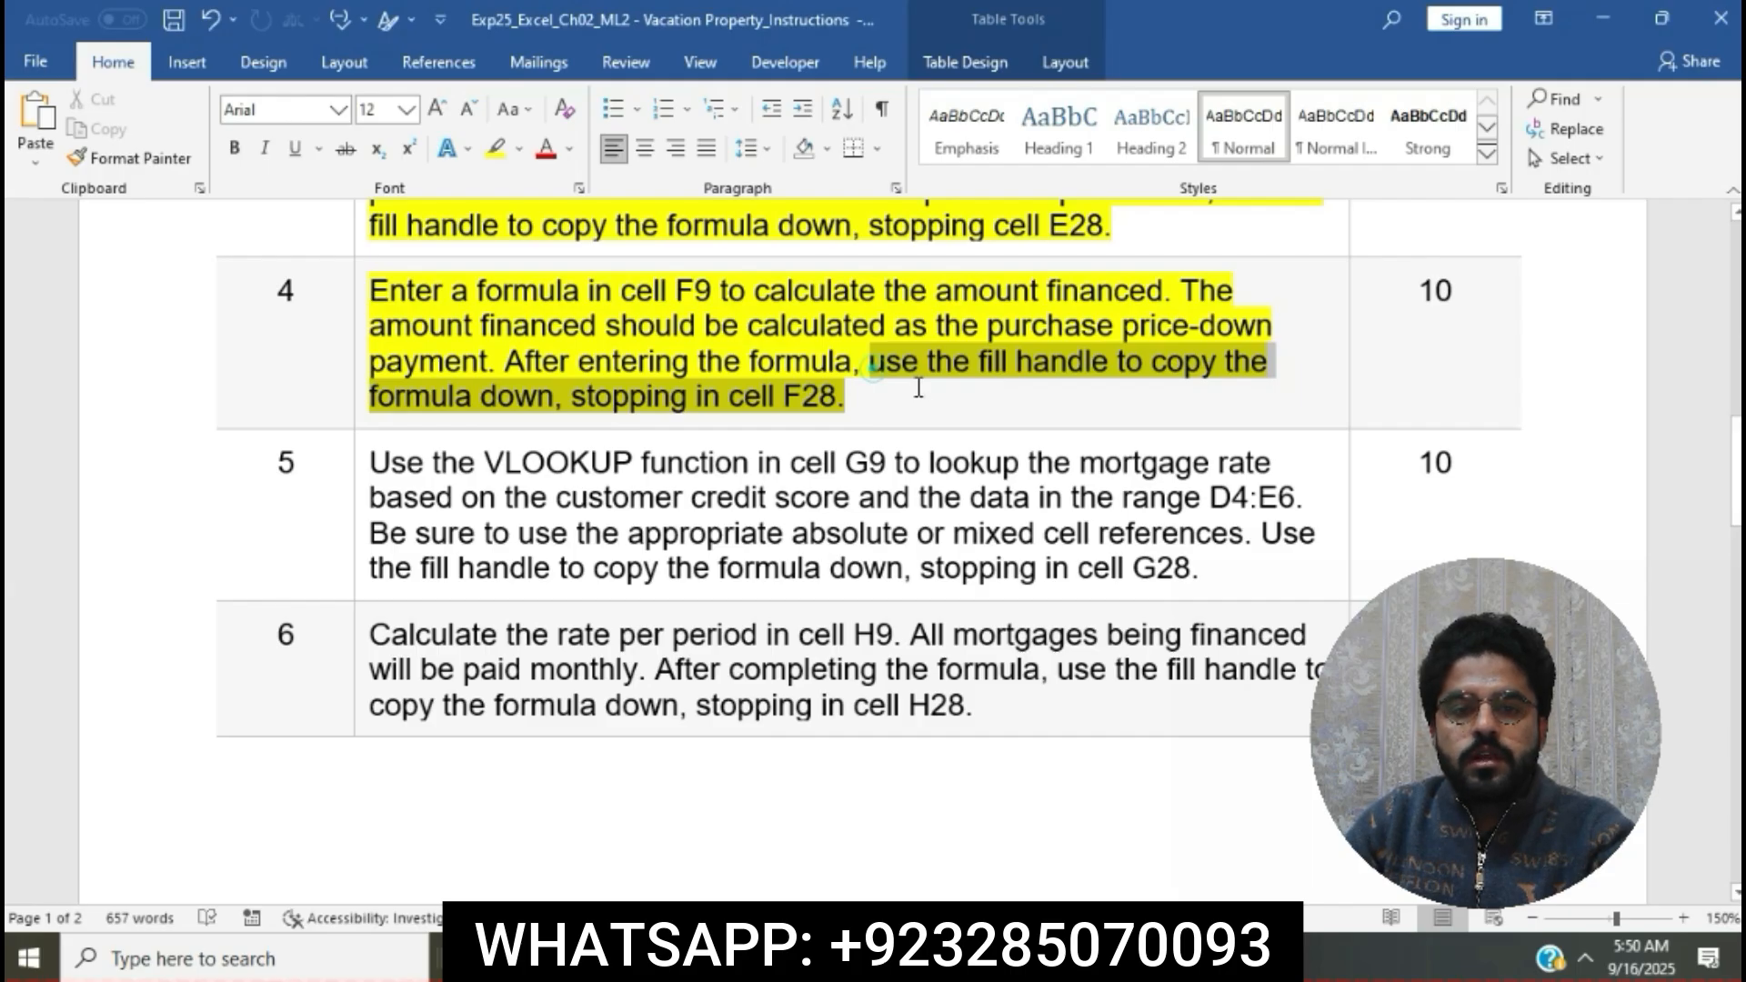
drag(919, 387, 919, 388)
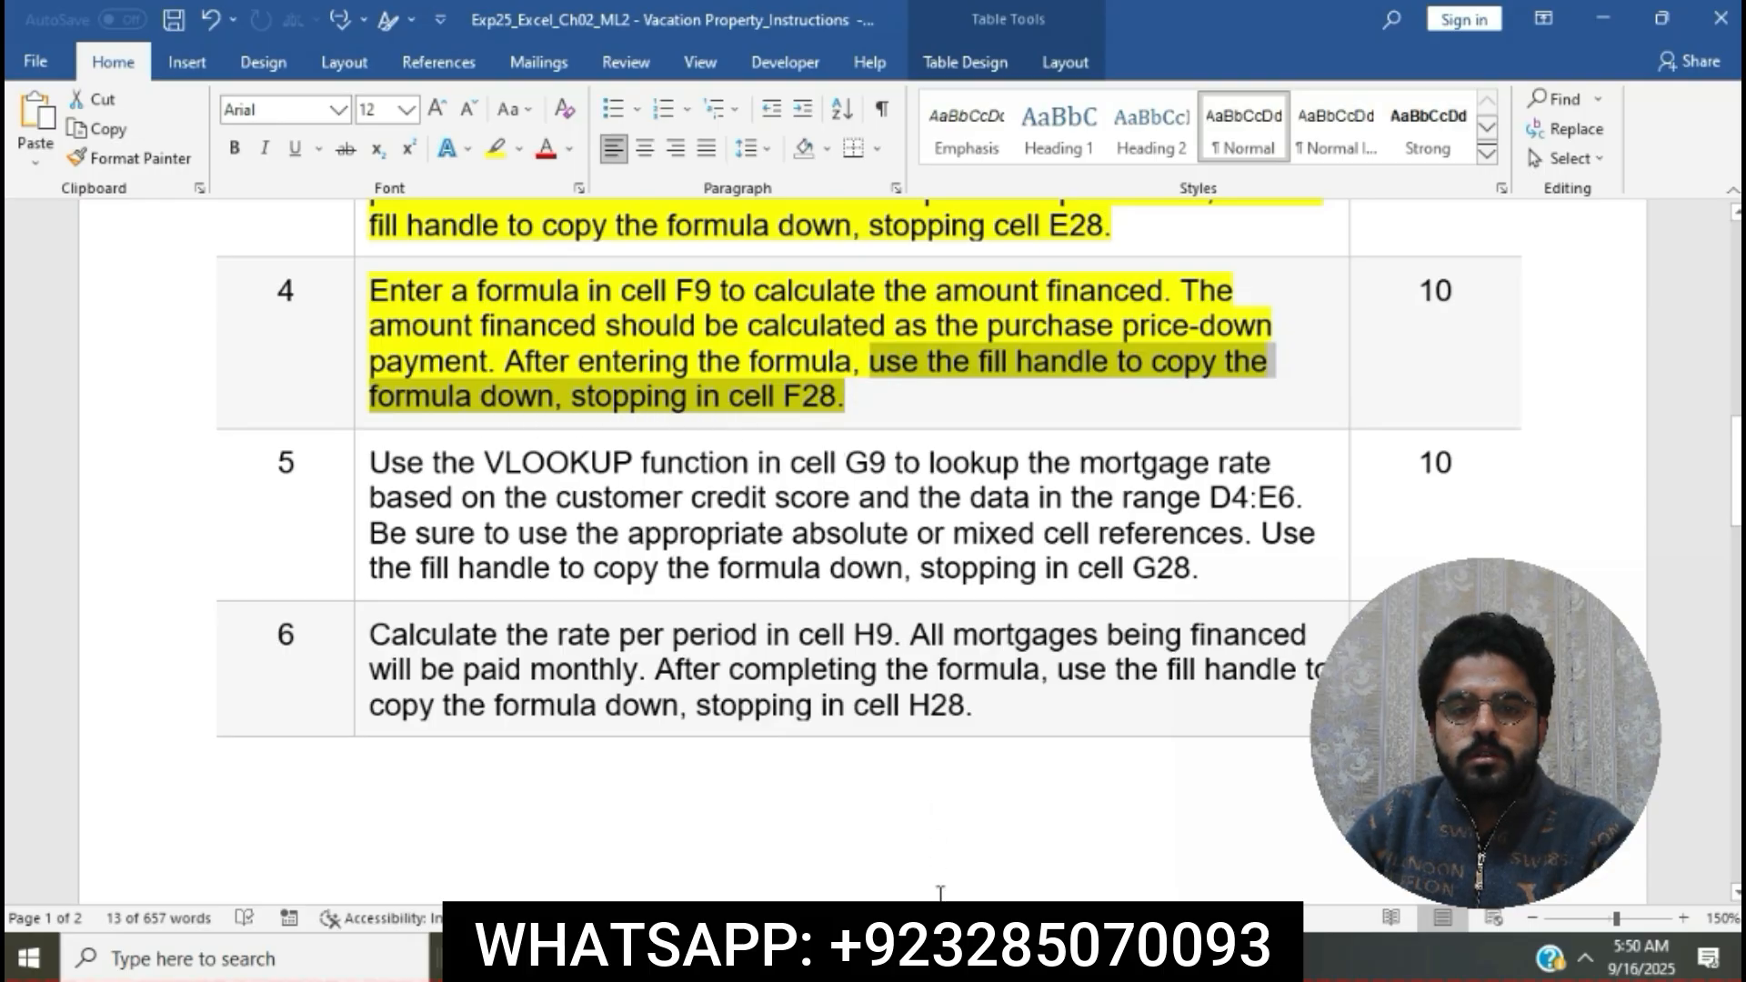
click(941, 959)
click(1017, 587)
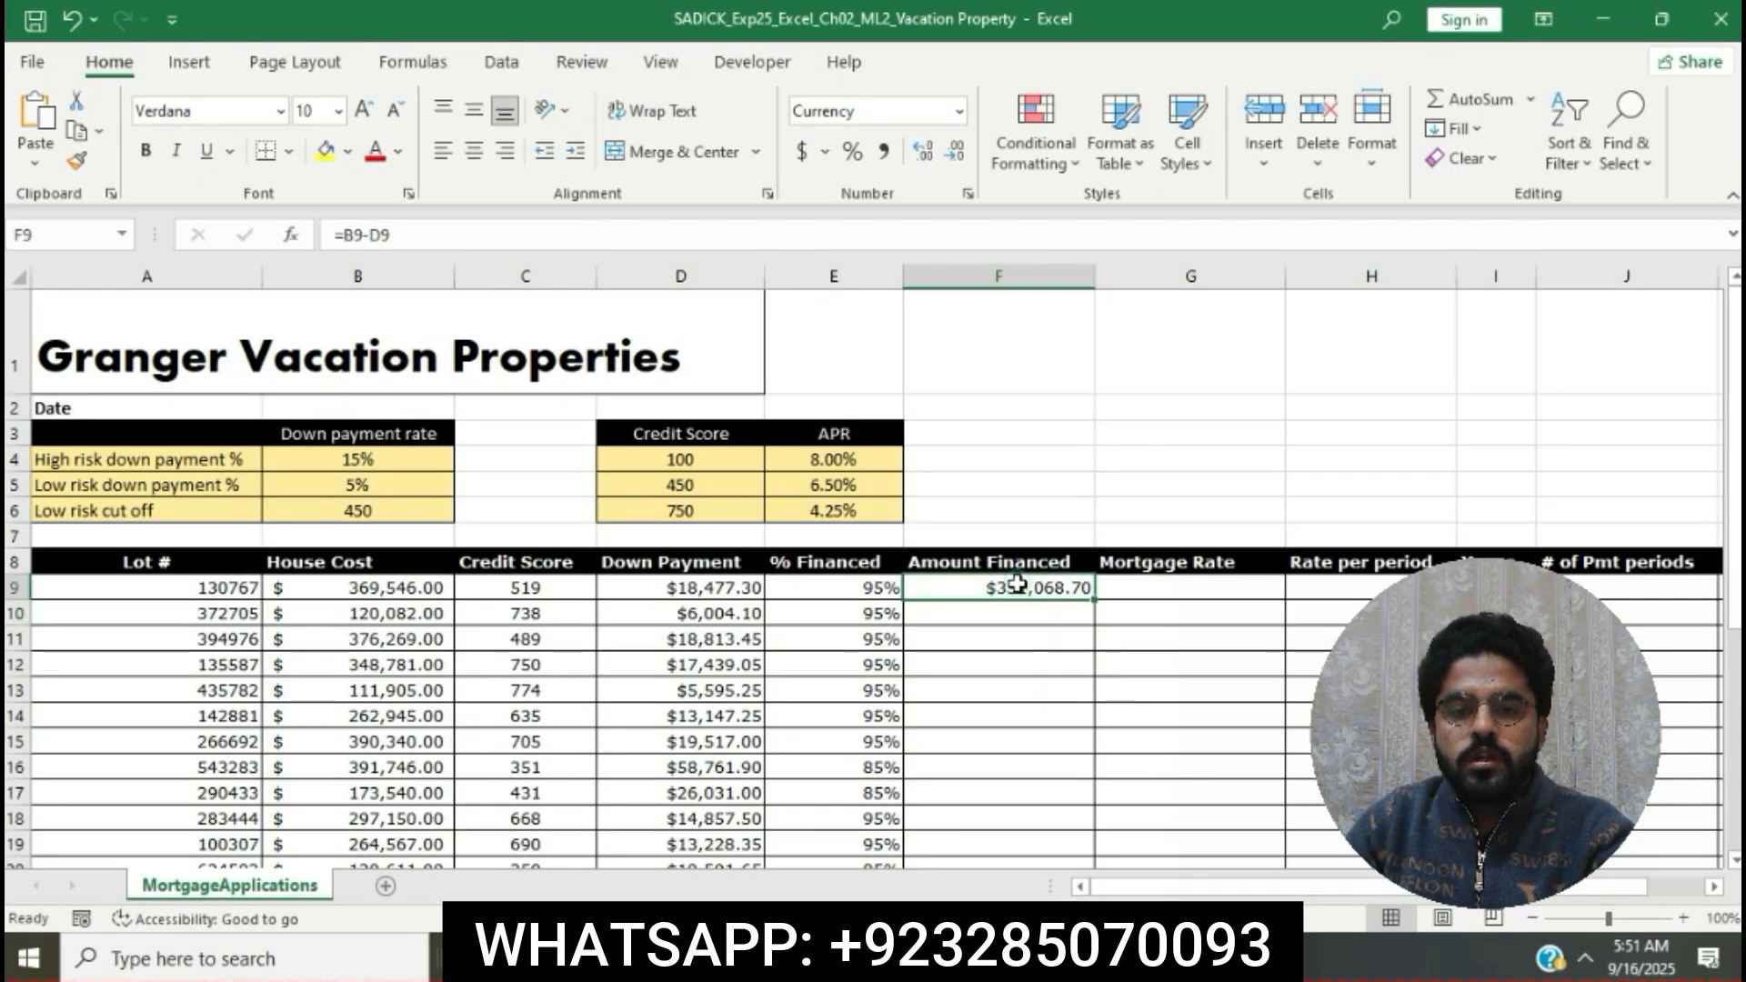
drag(1094, 599, 1070, 807)
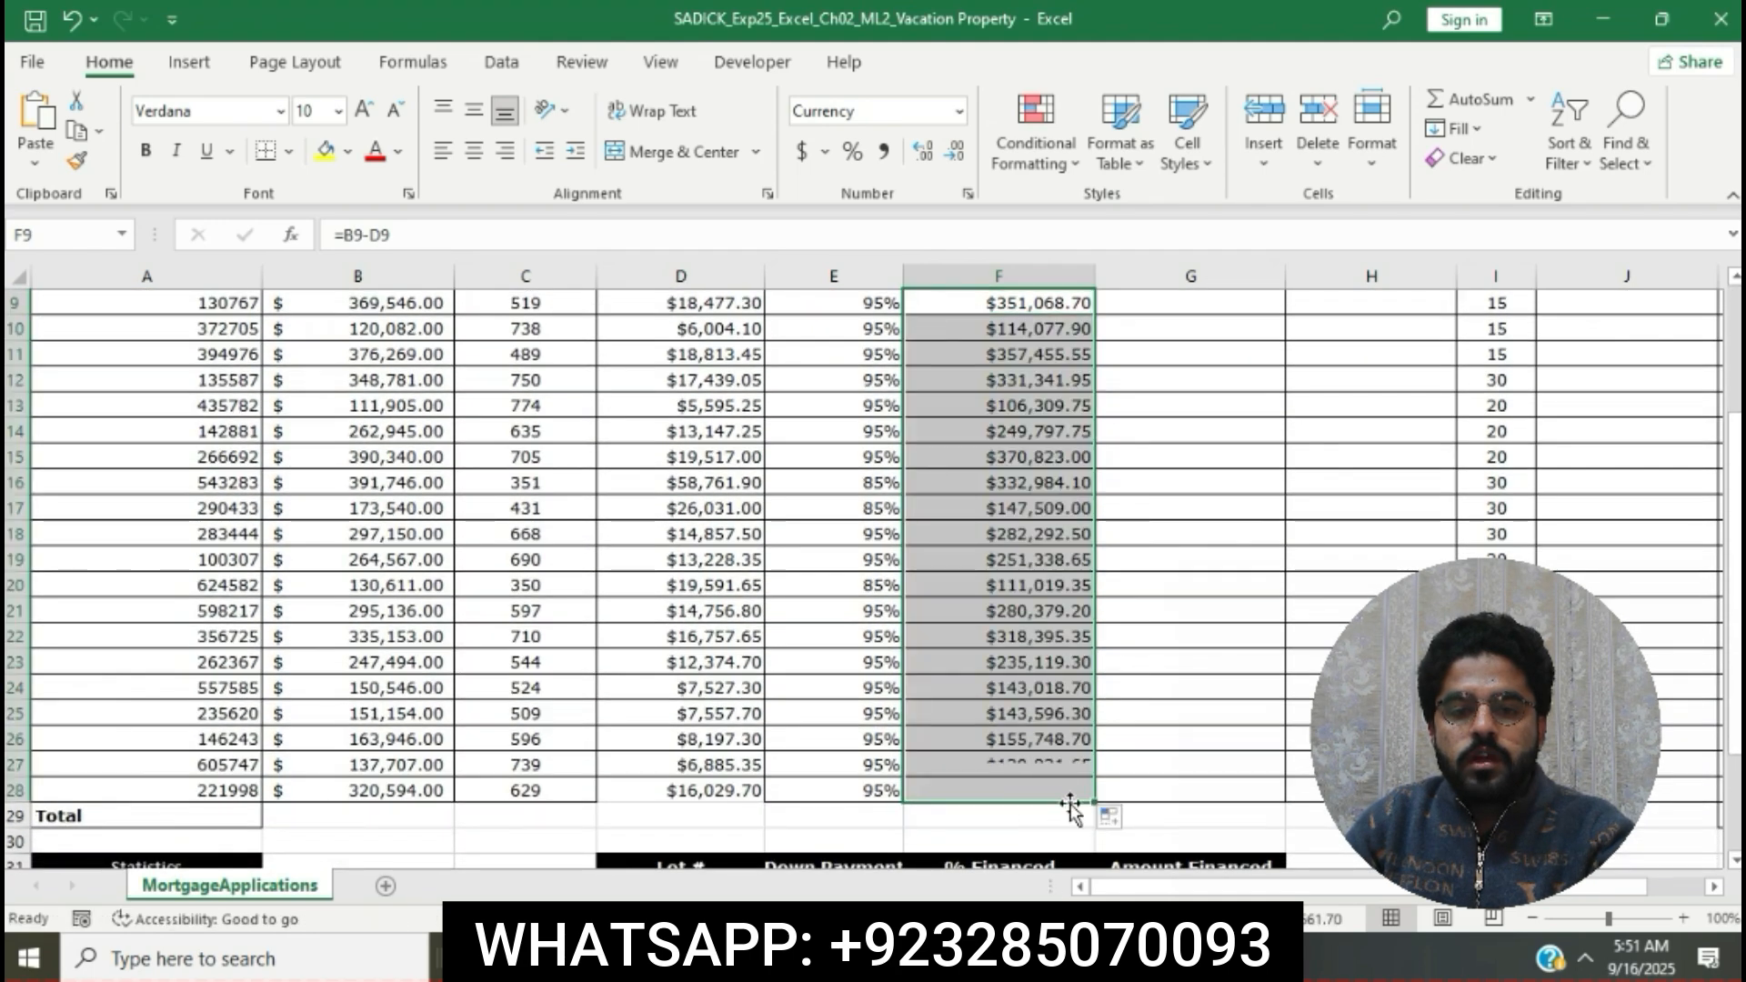
click(1111, 817)
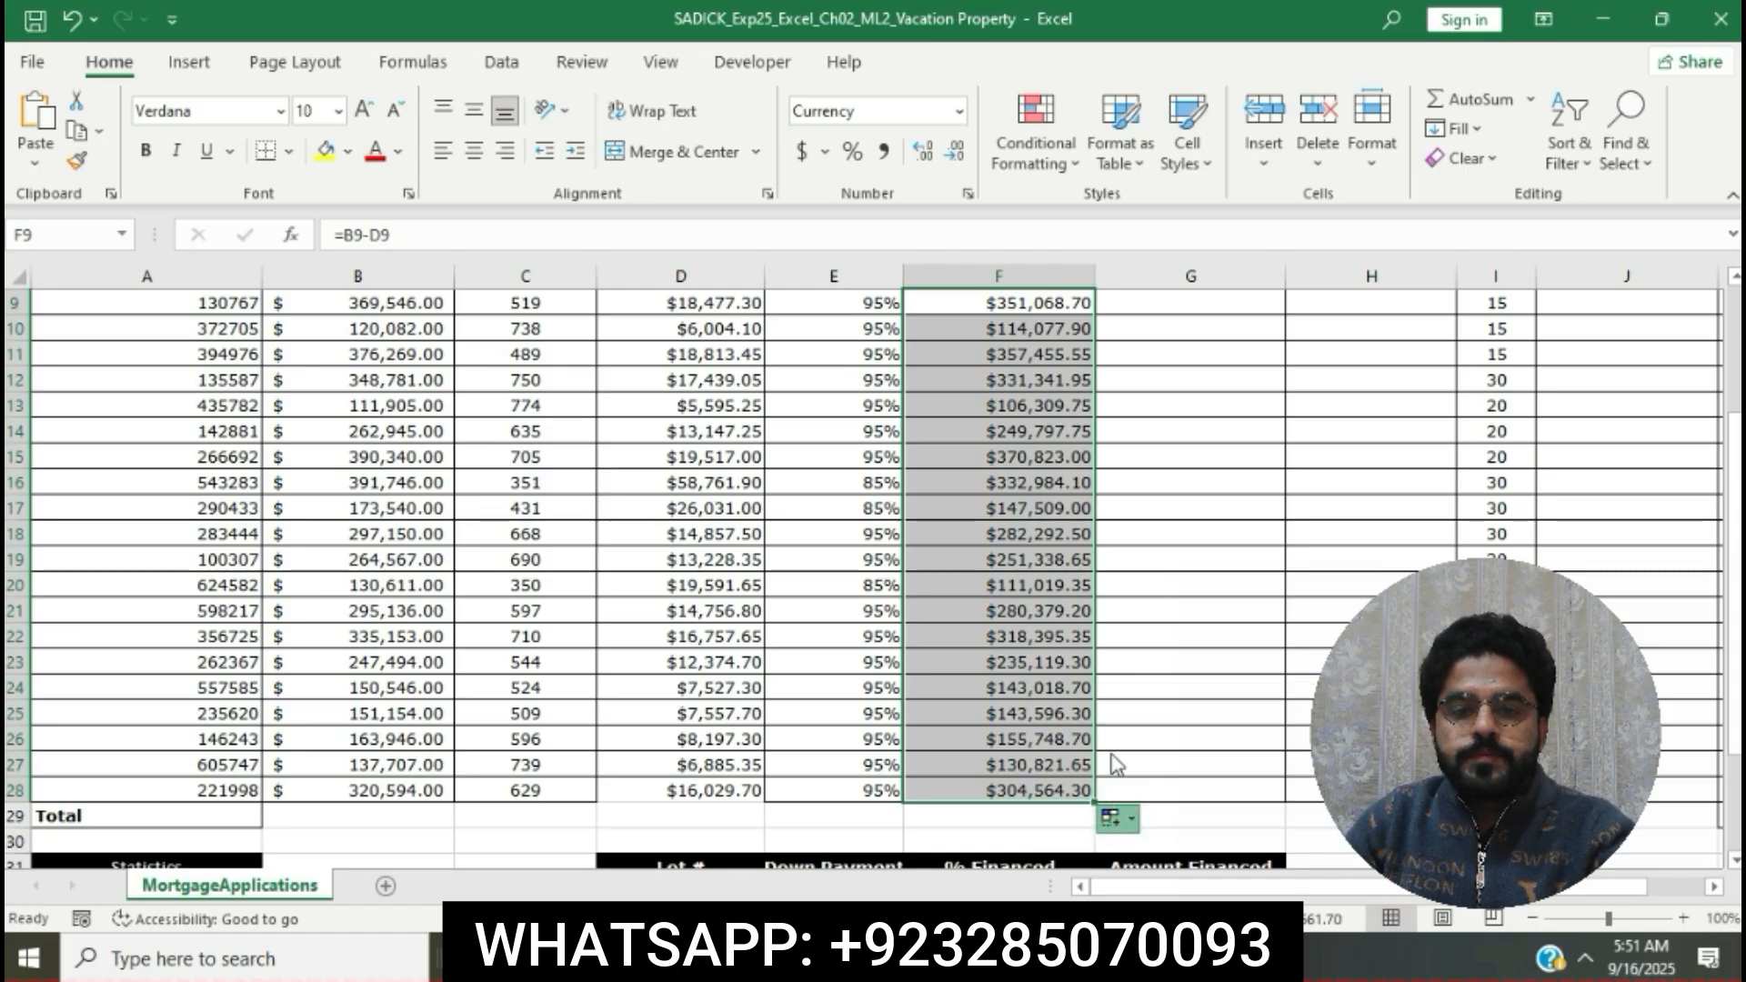
click(1152, 561)
scroll(1152, 561, up, 3)
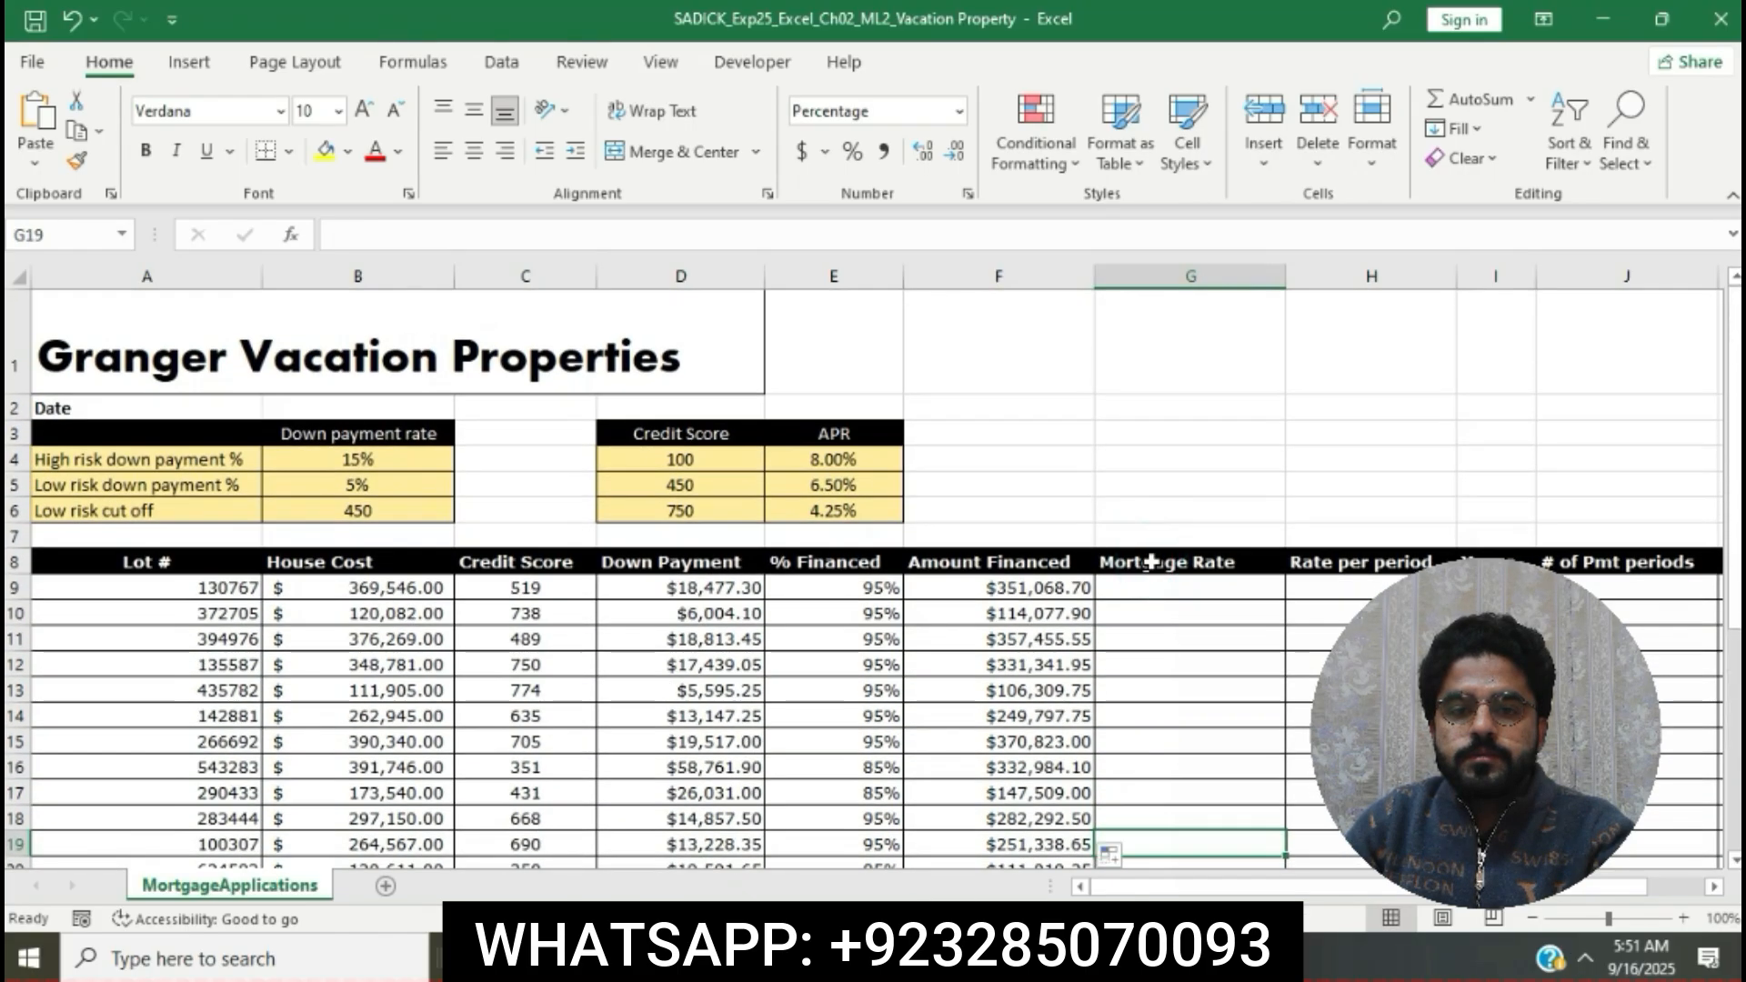
Step: Switch to the Word instructions and highlight the whole step 5 instruction in yellow
key(alt+Tab)
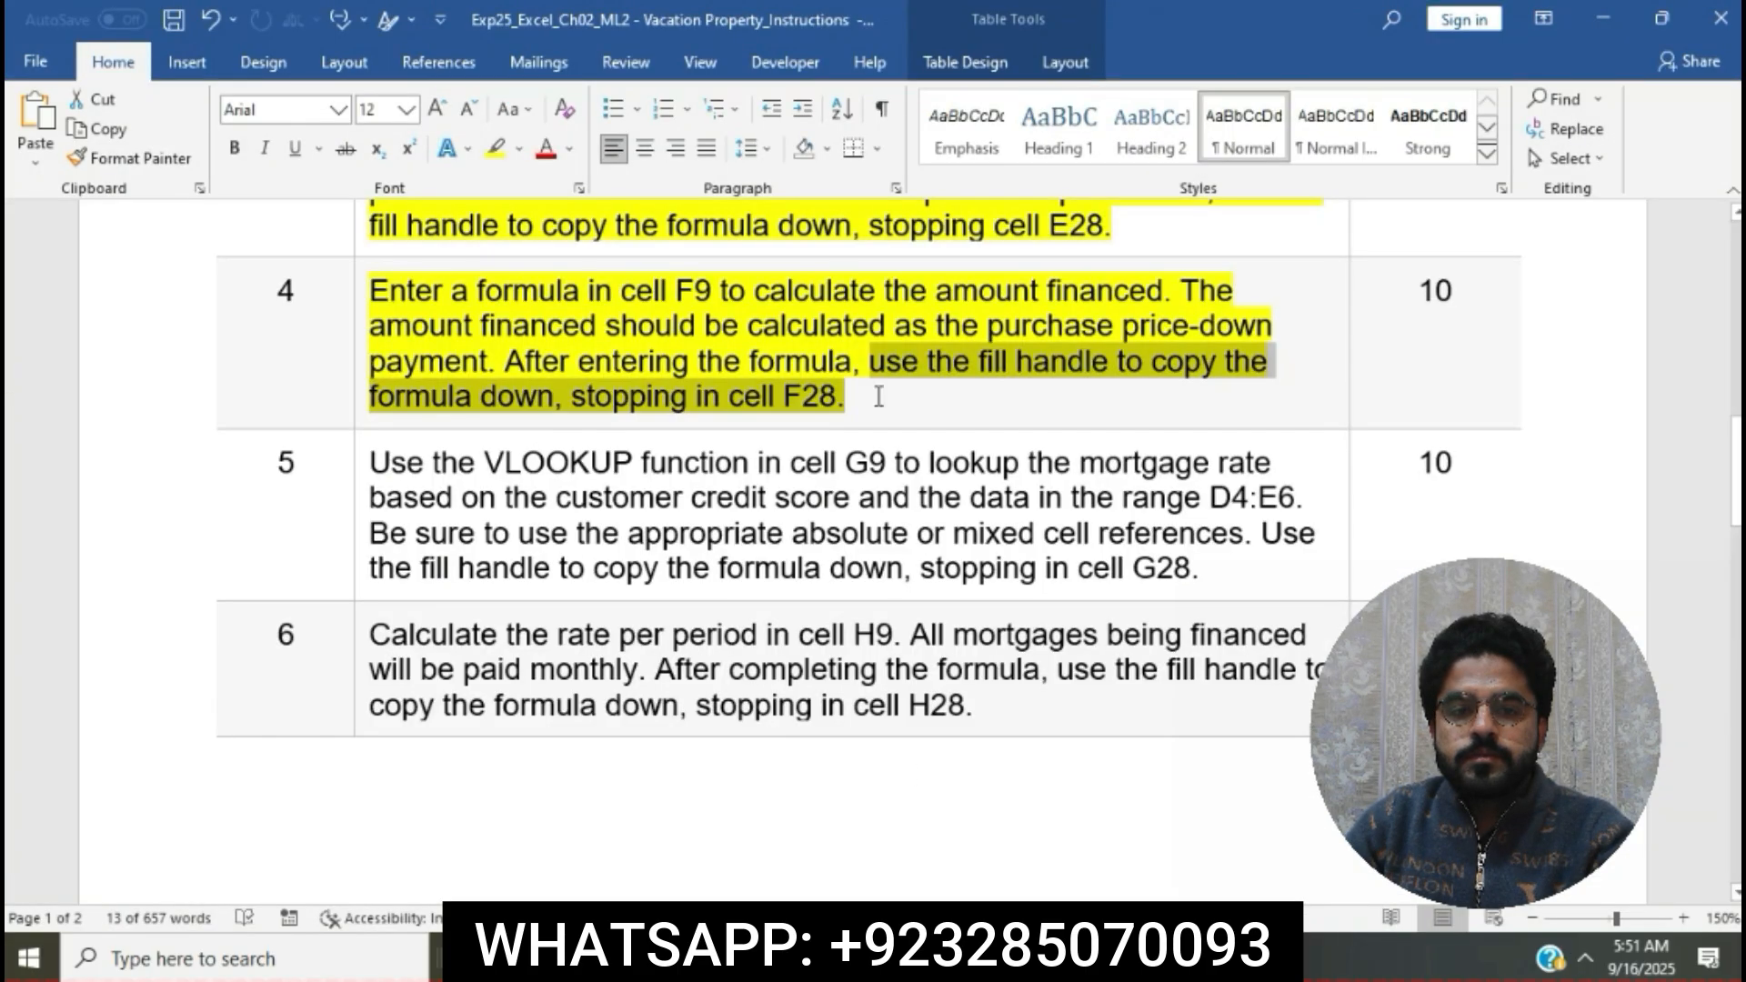
scroll(876, 397, down, 3)
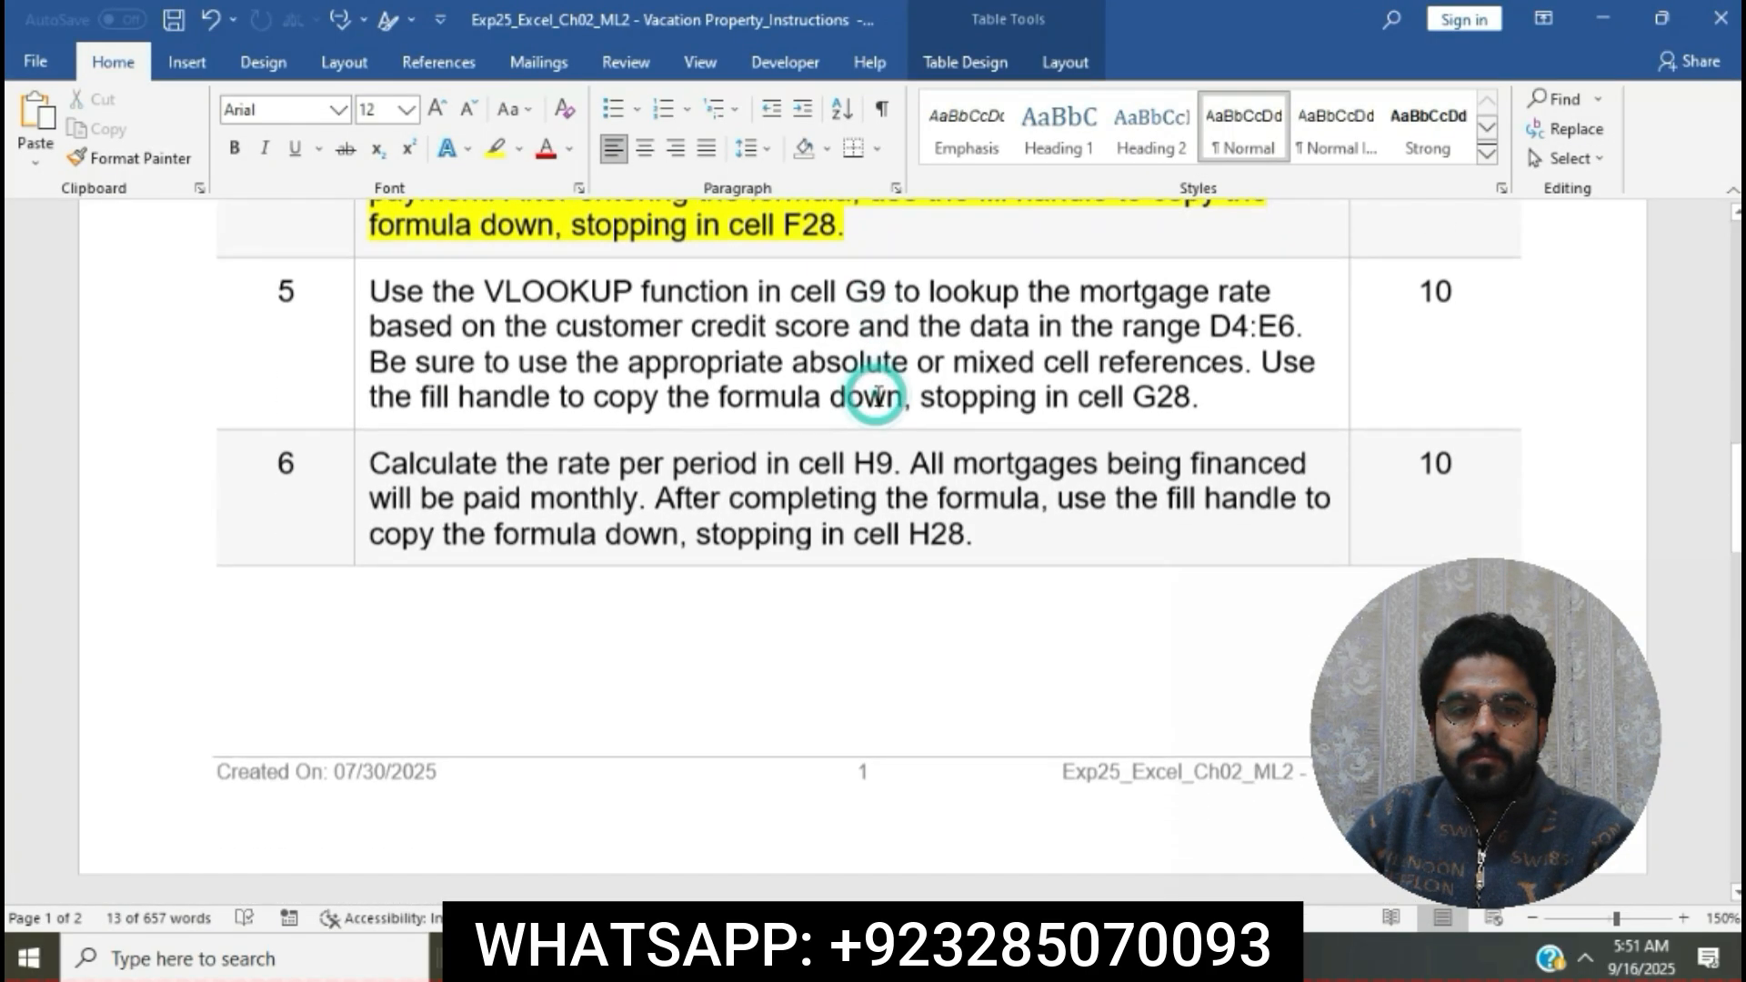
click(353, 291)
click(458, 254)
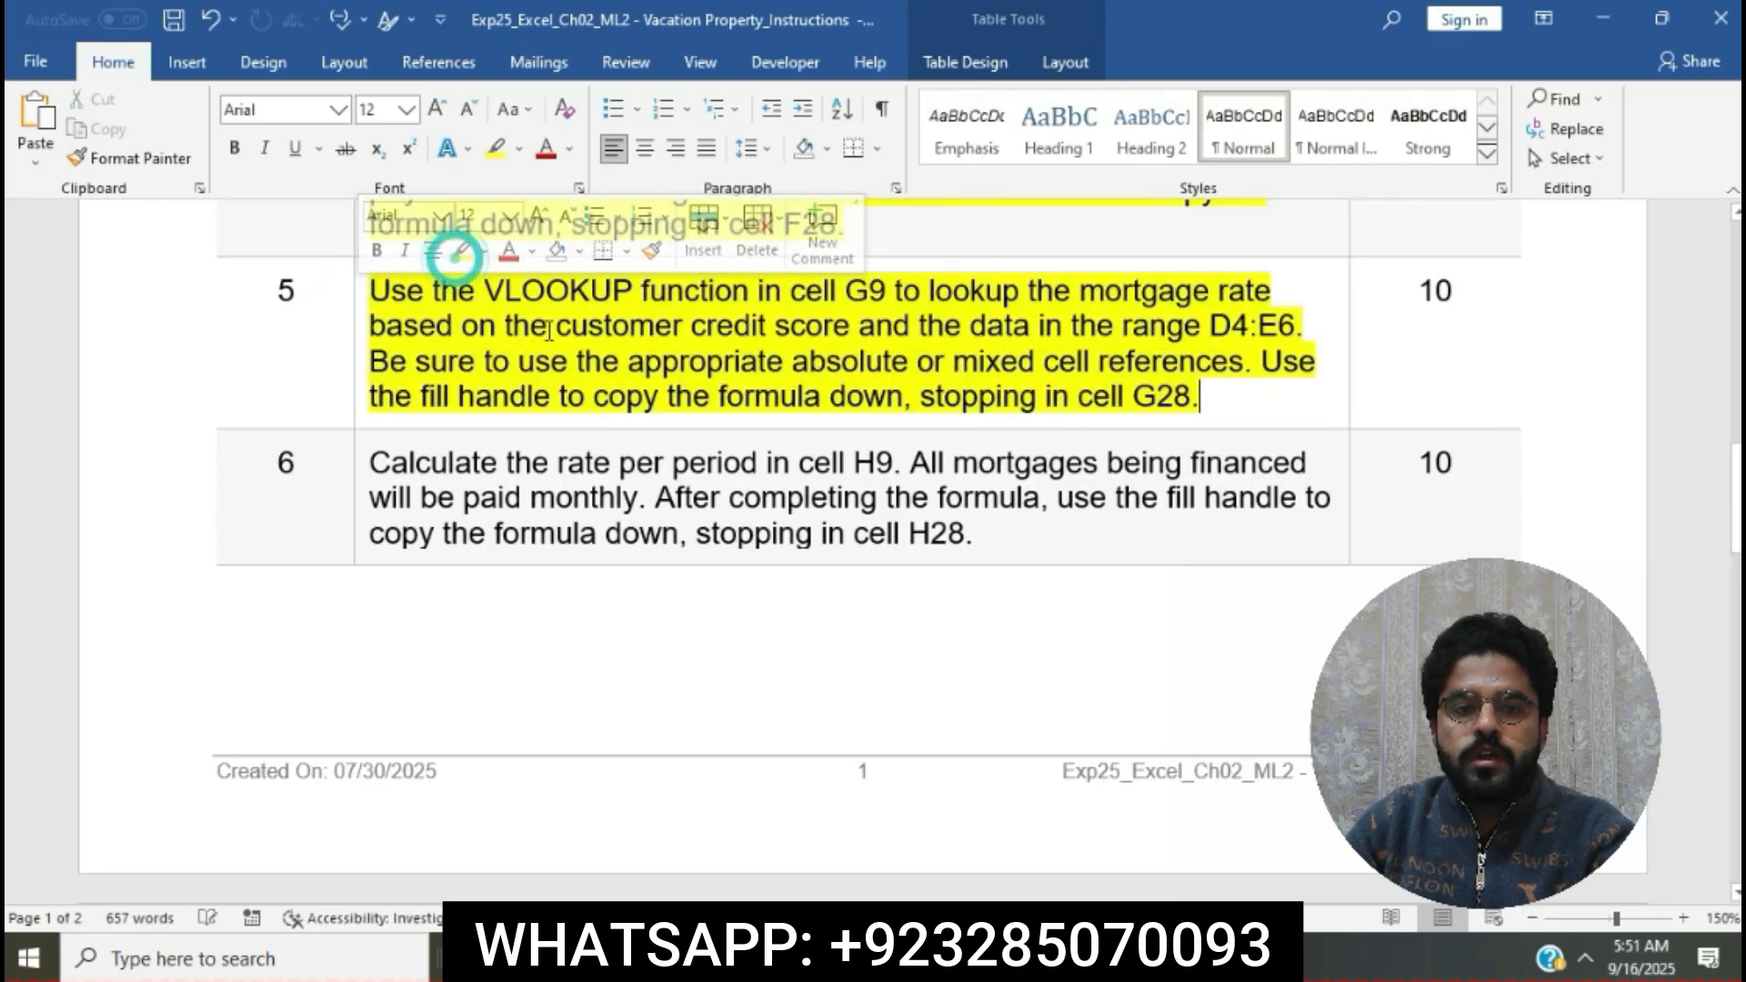
click(546, 327)
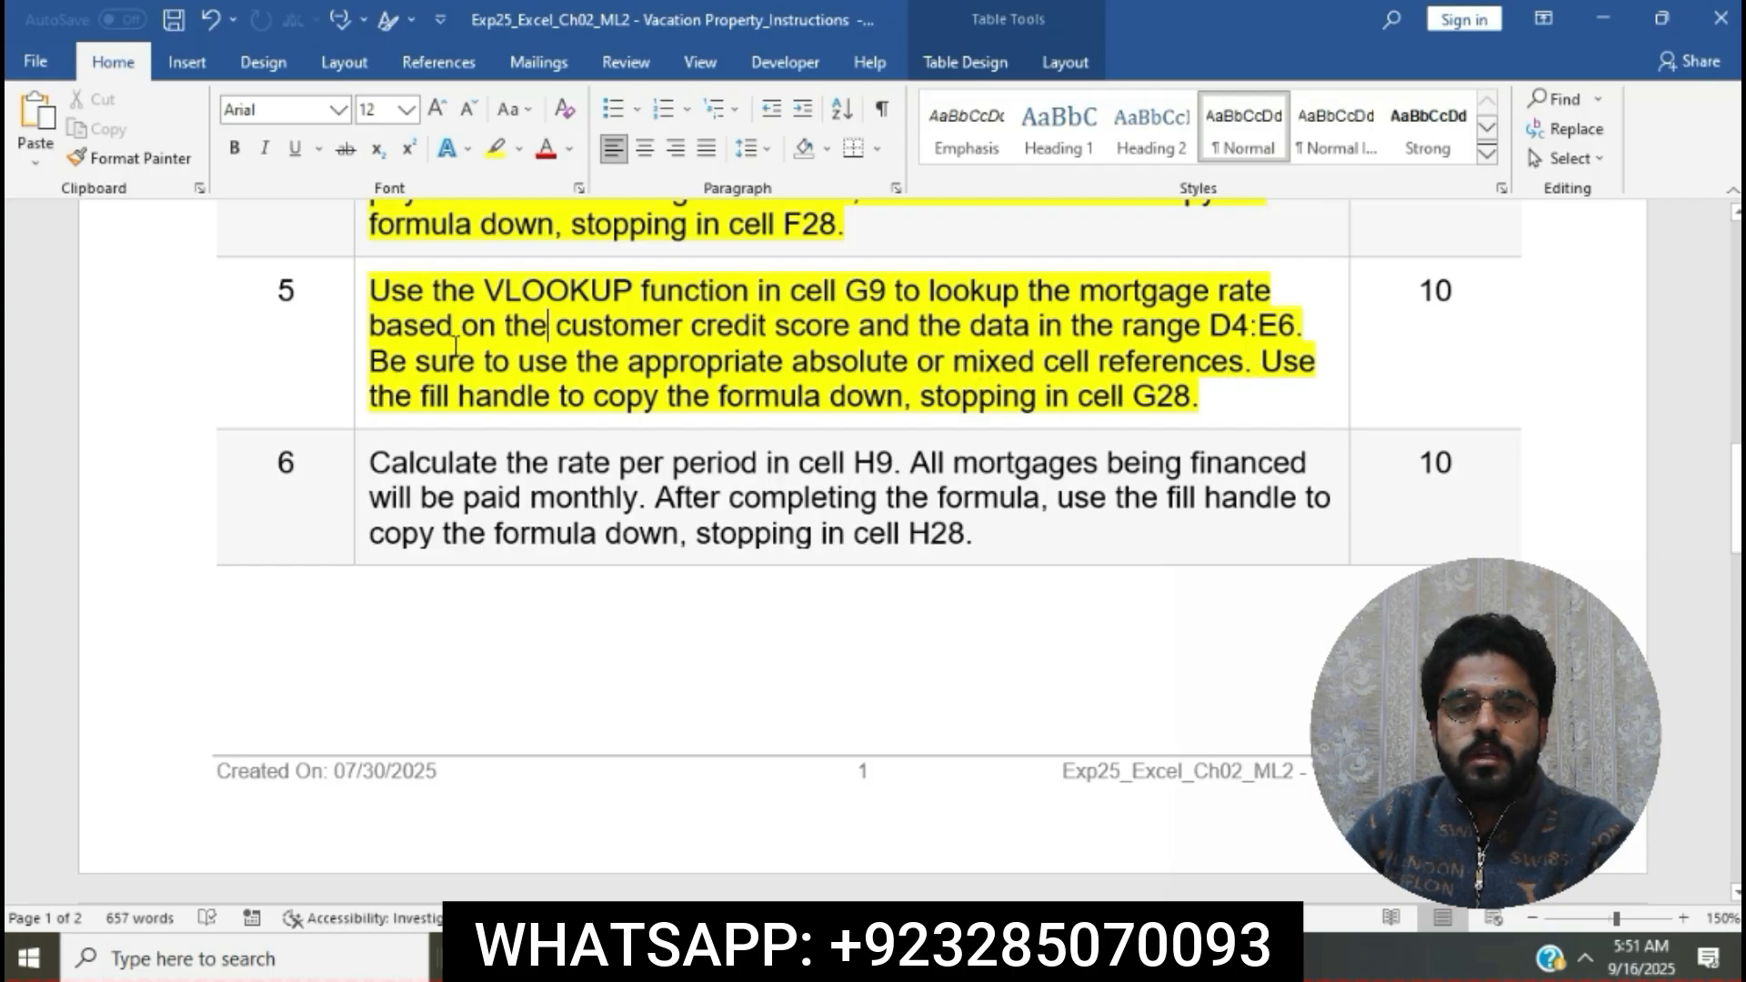
Step: Mark the VLOOKUP sentence of step 5, switch to Excel and enter =VLOOKUP(C9,$D$4:$E$6,2) in cell G9 of the Mortgage Rate column
drag(371, 289, 1285, 325)
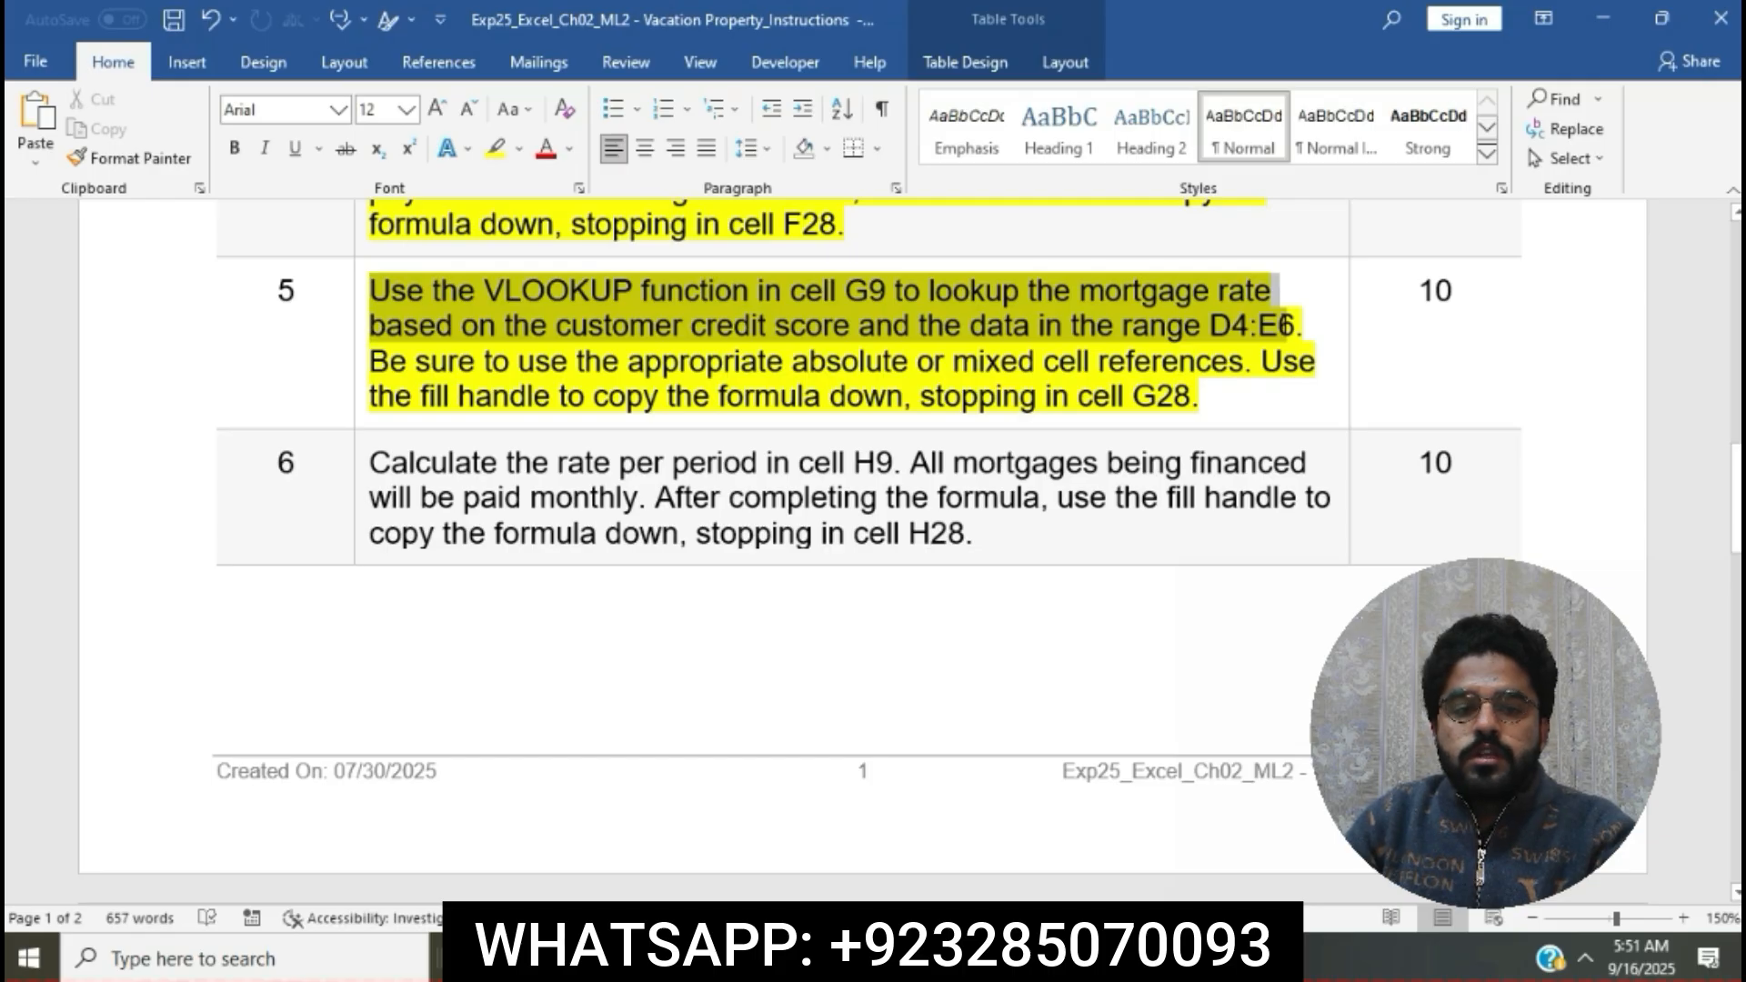
drag(1284, 324, 1285, 324)
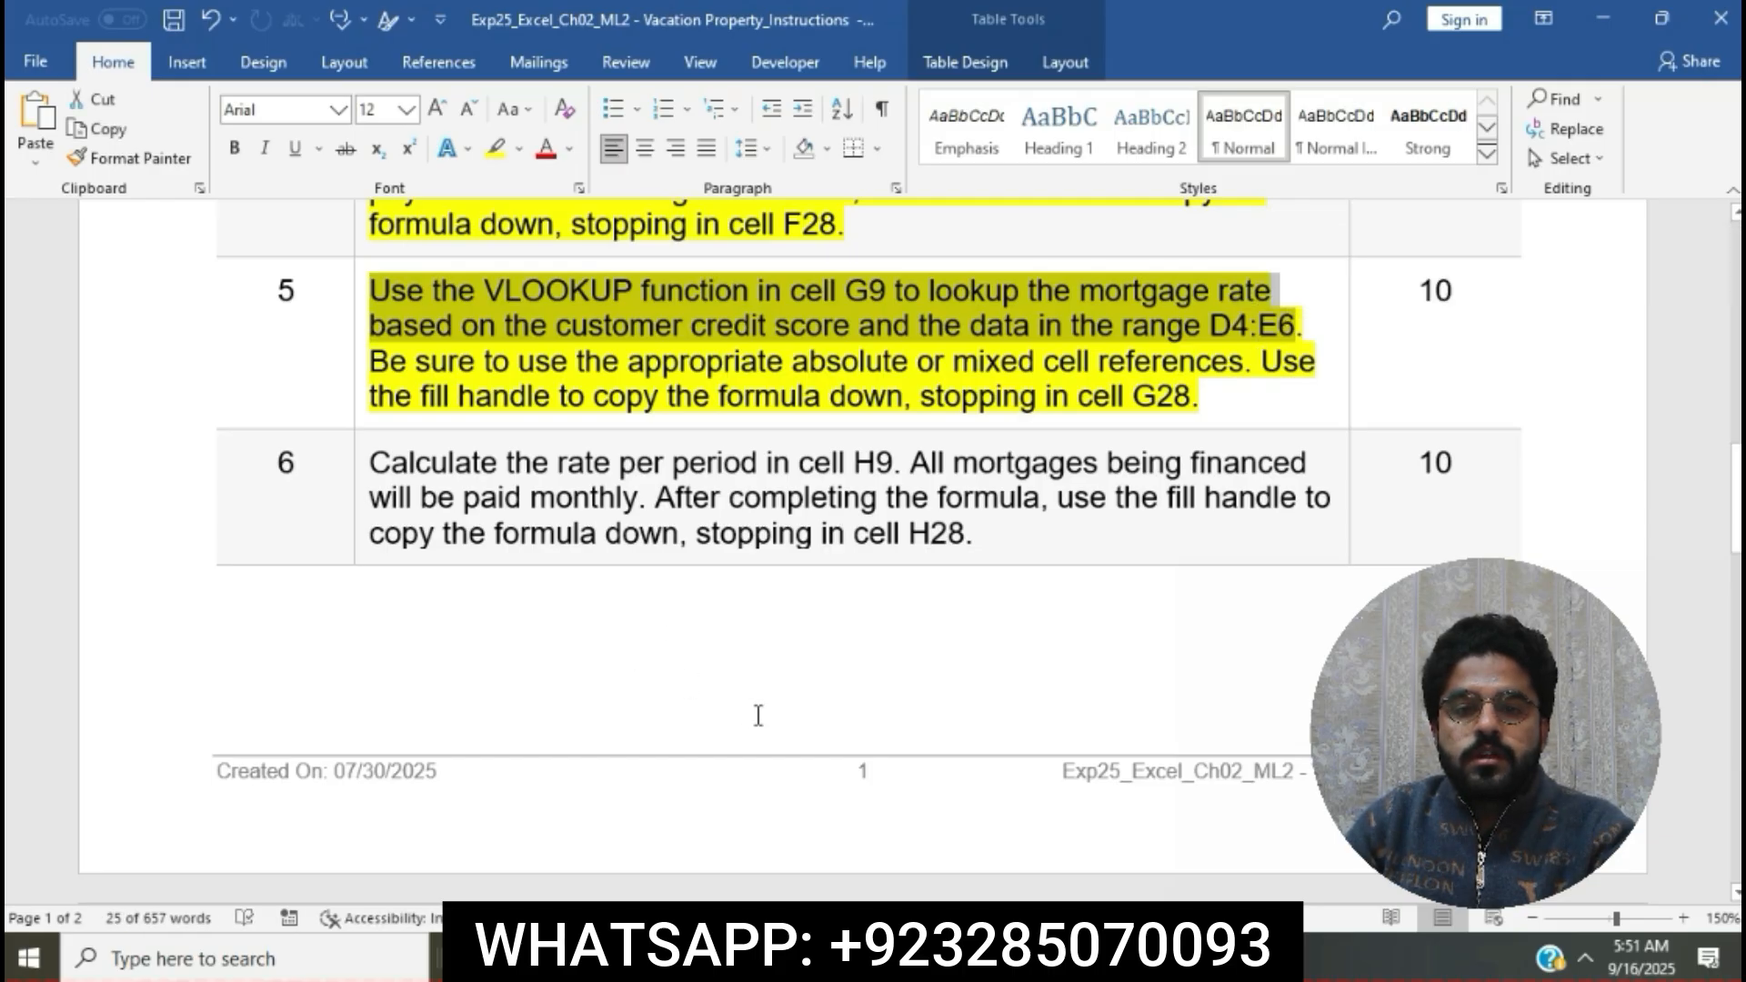
click(887, 960)
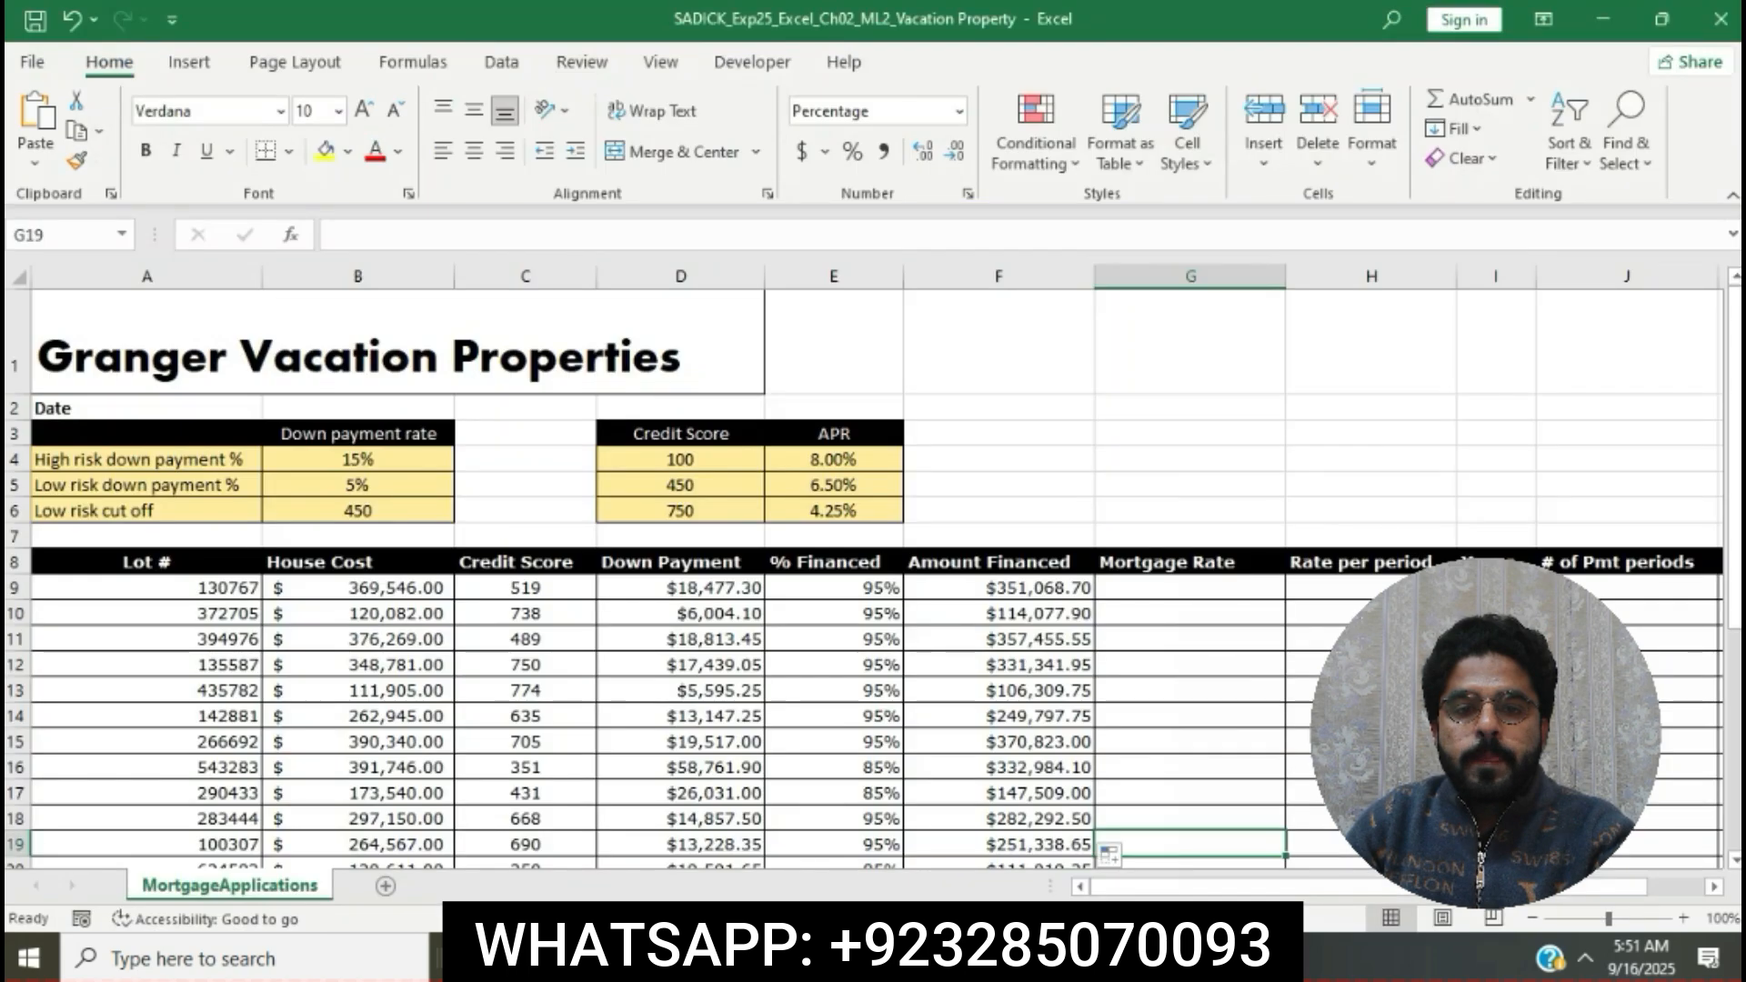
click(1209, 589)
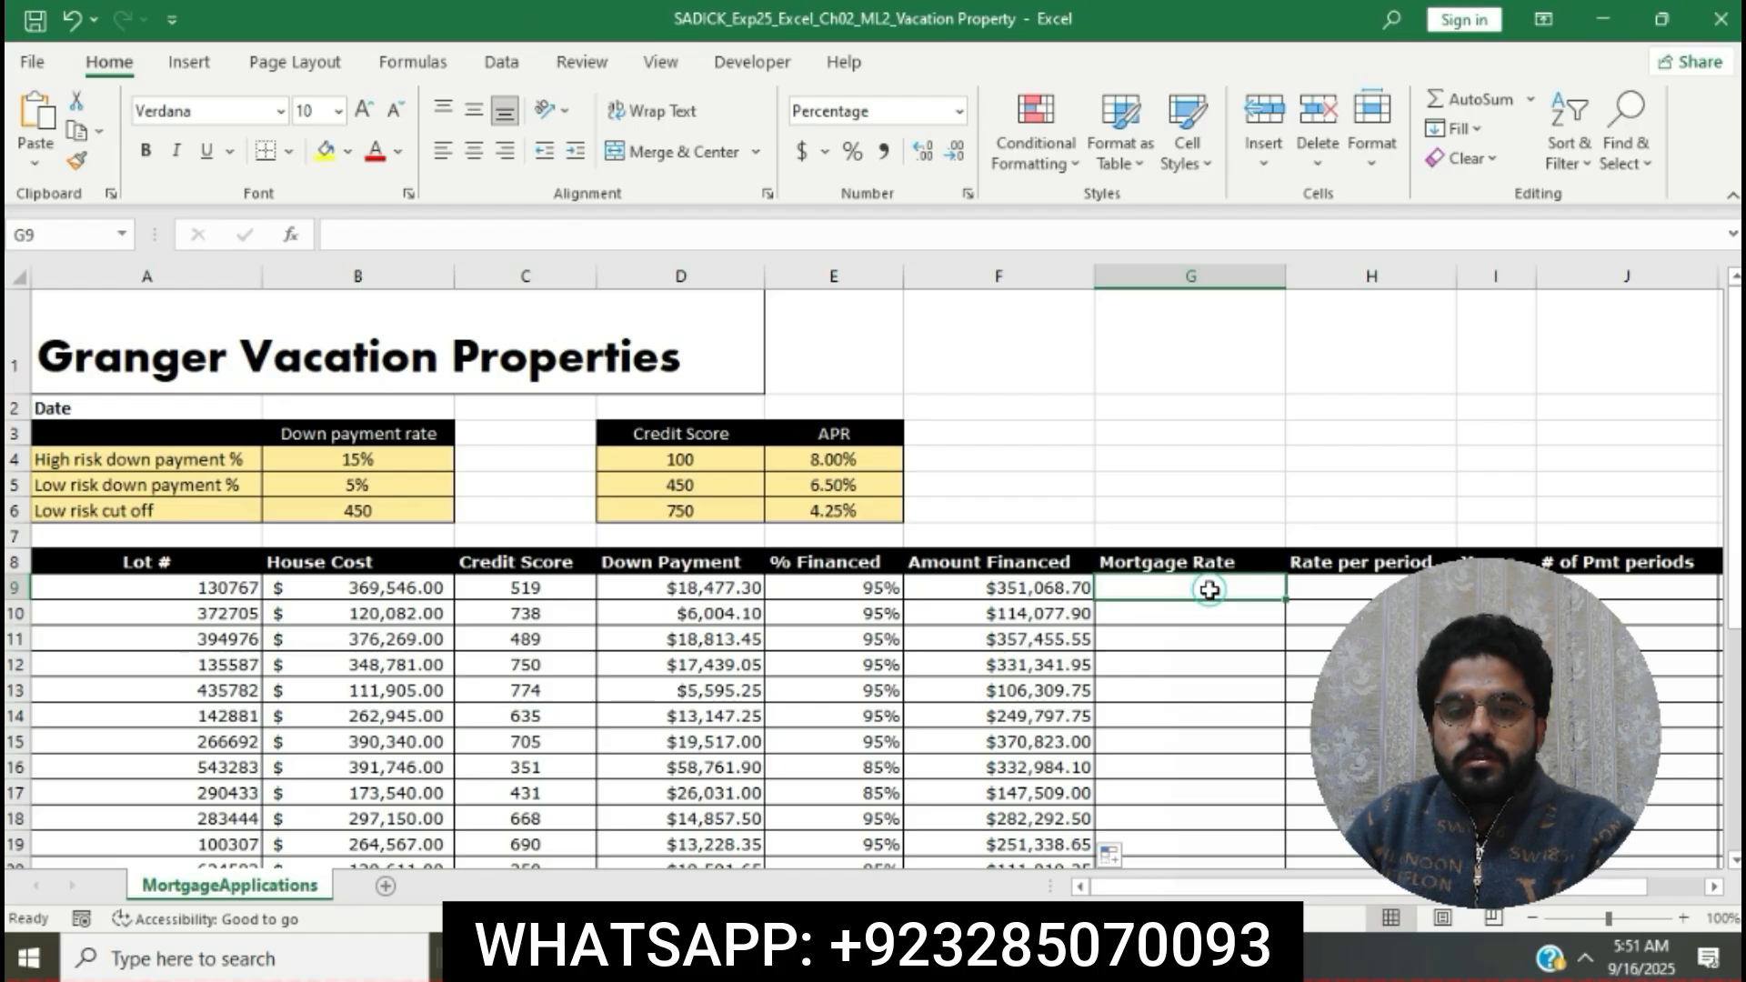
text(=V)
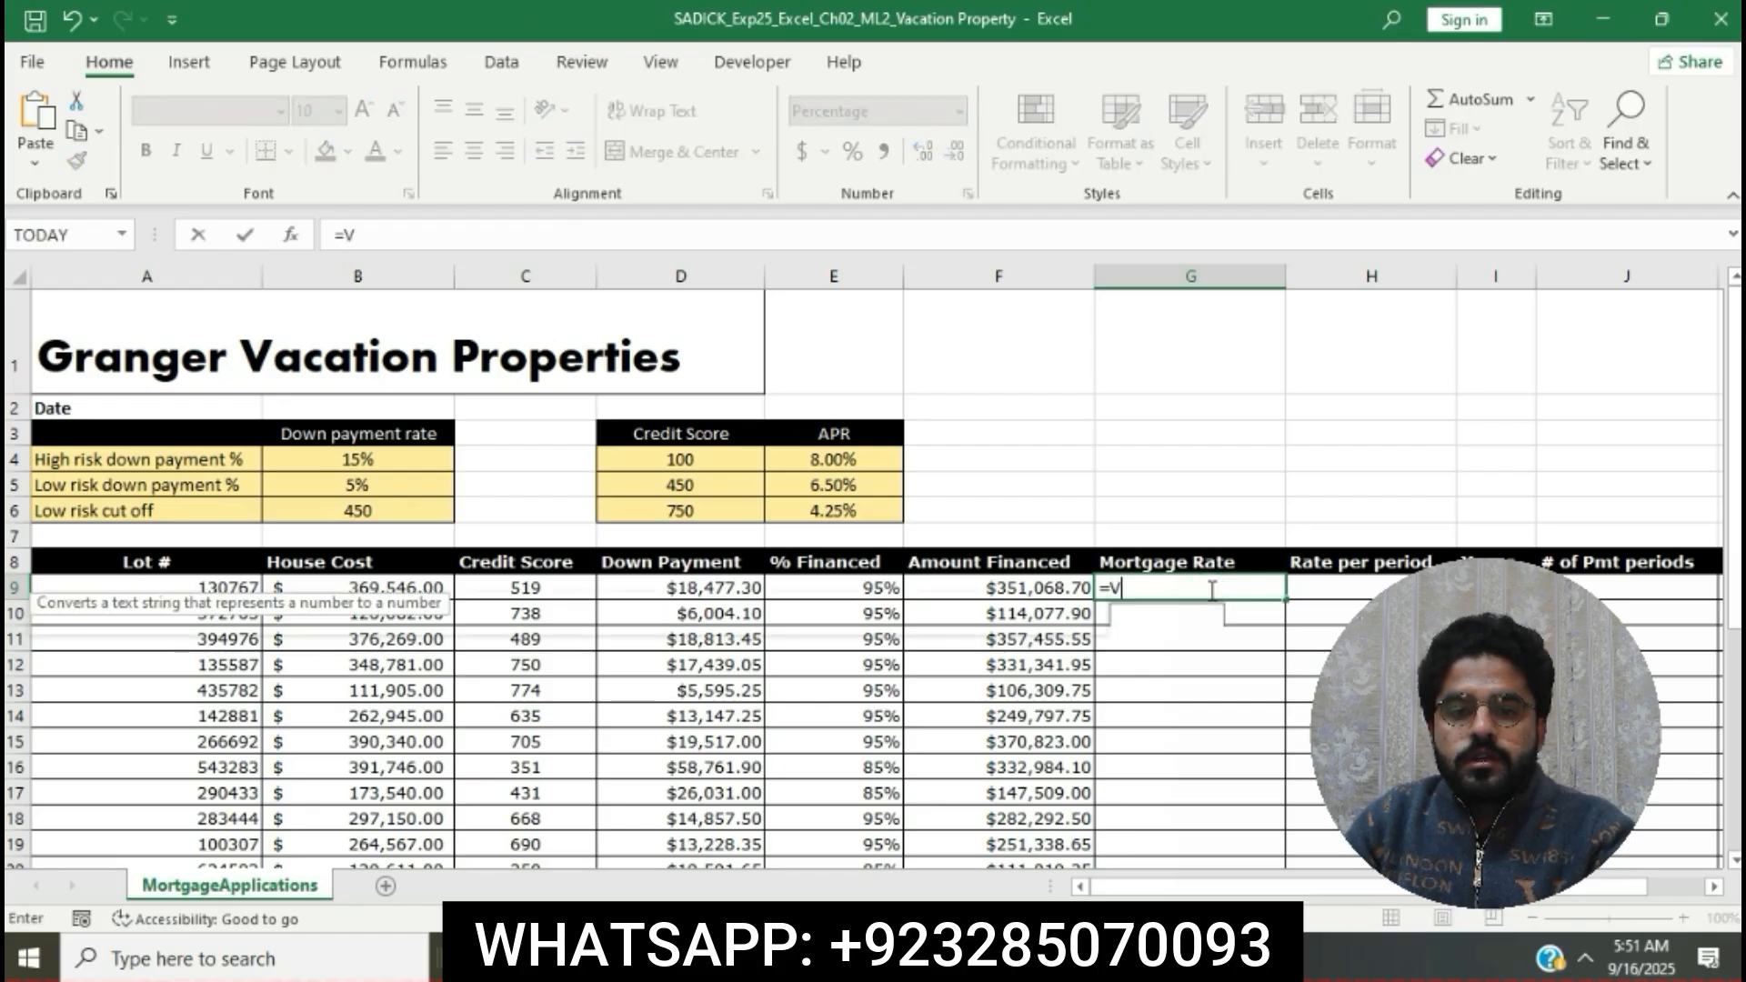
text(LOOKUP)
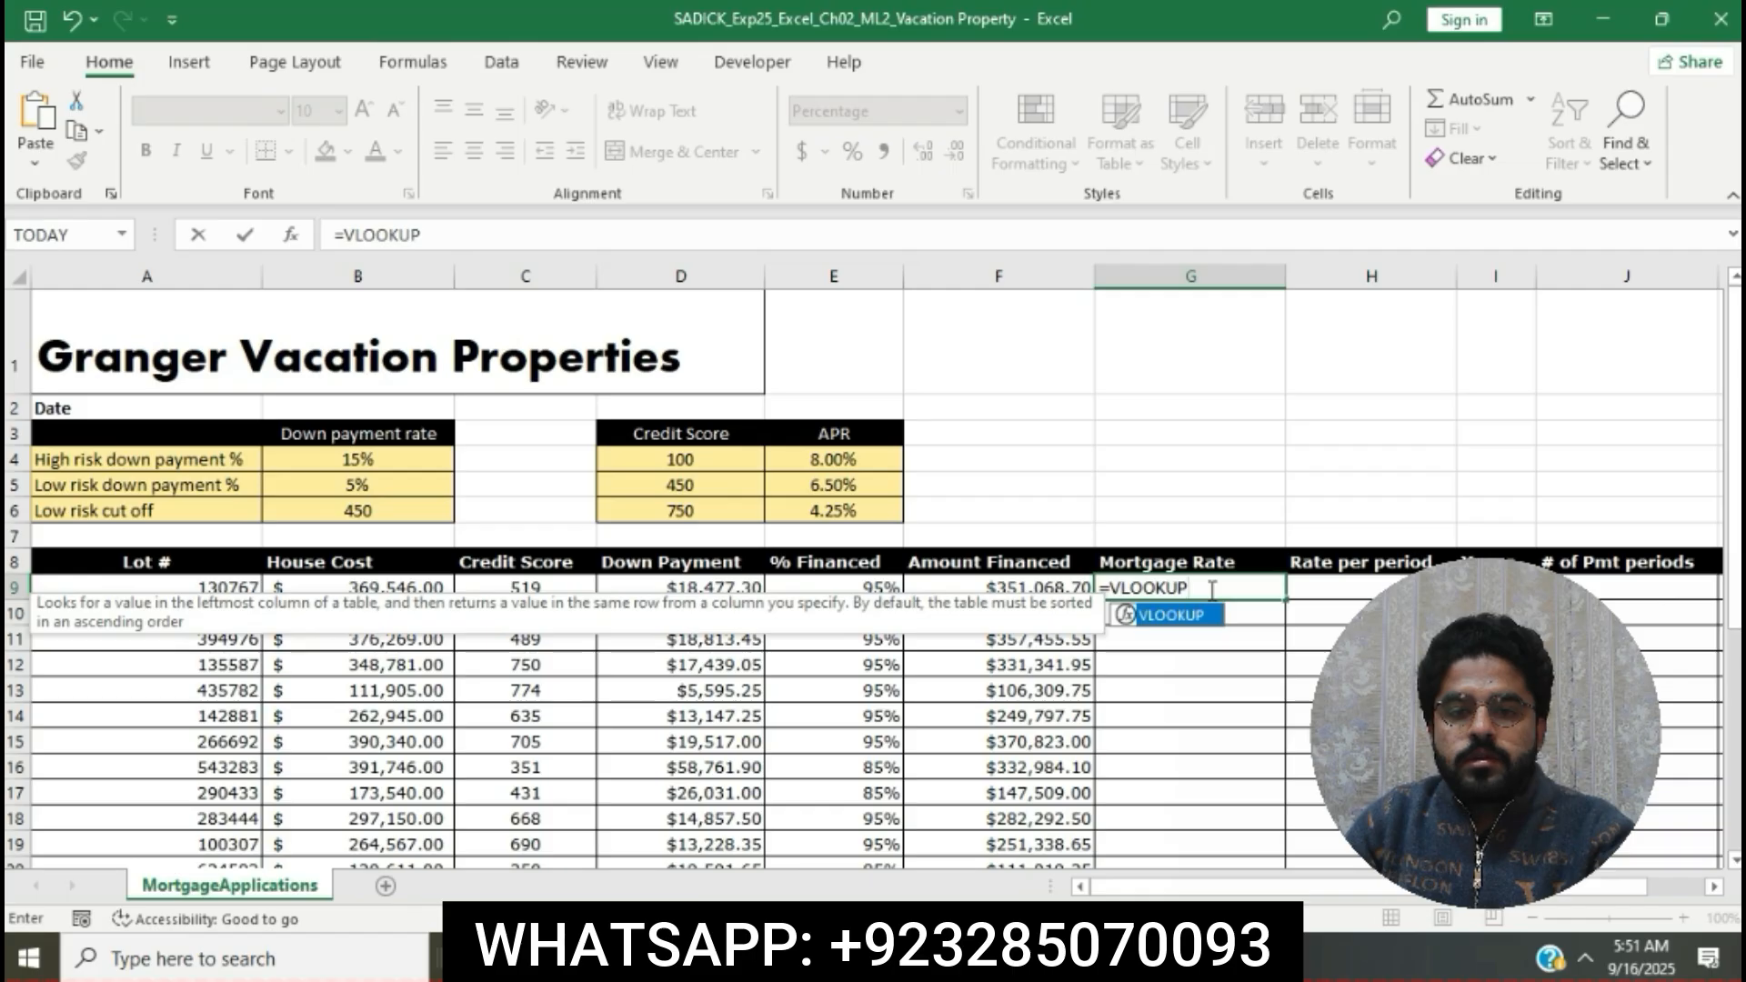
text(()
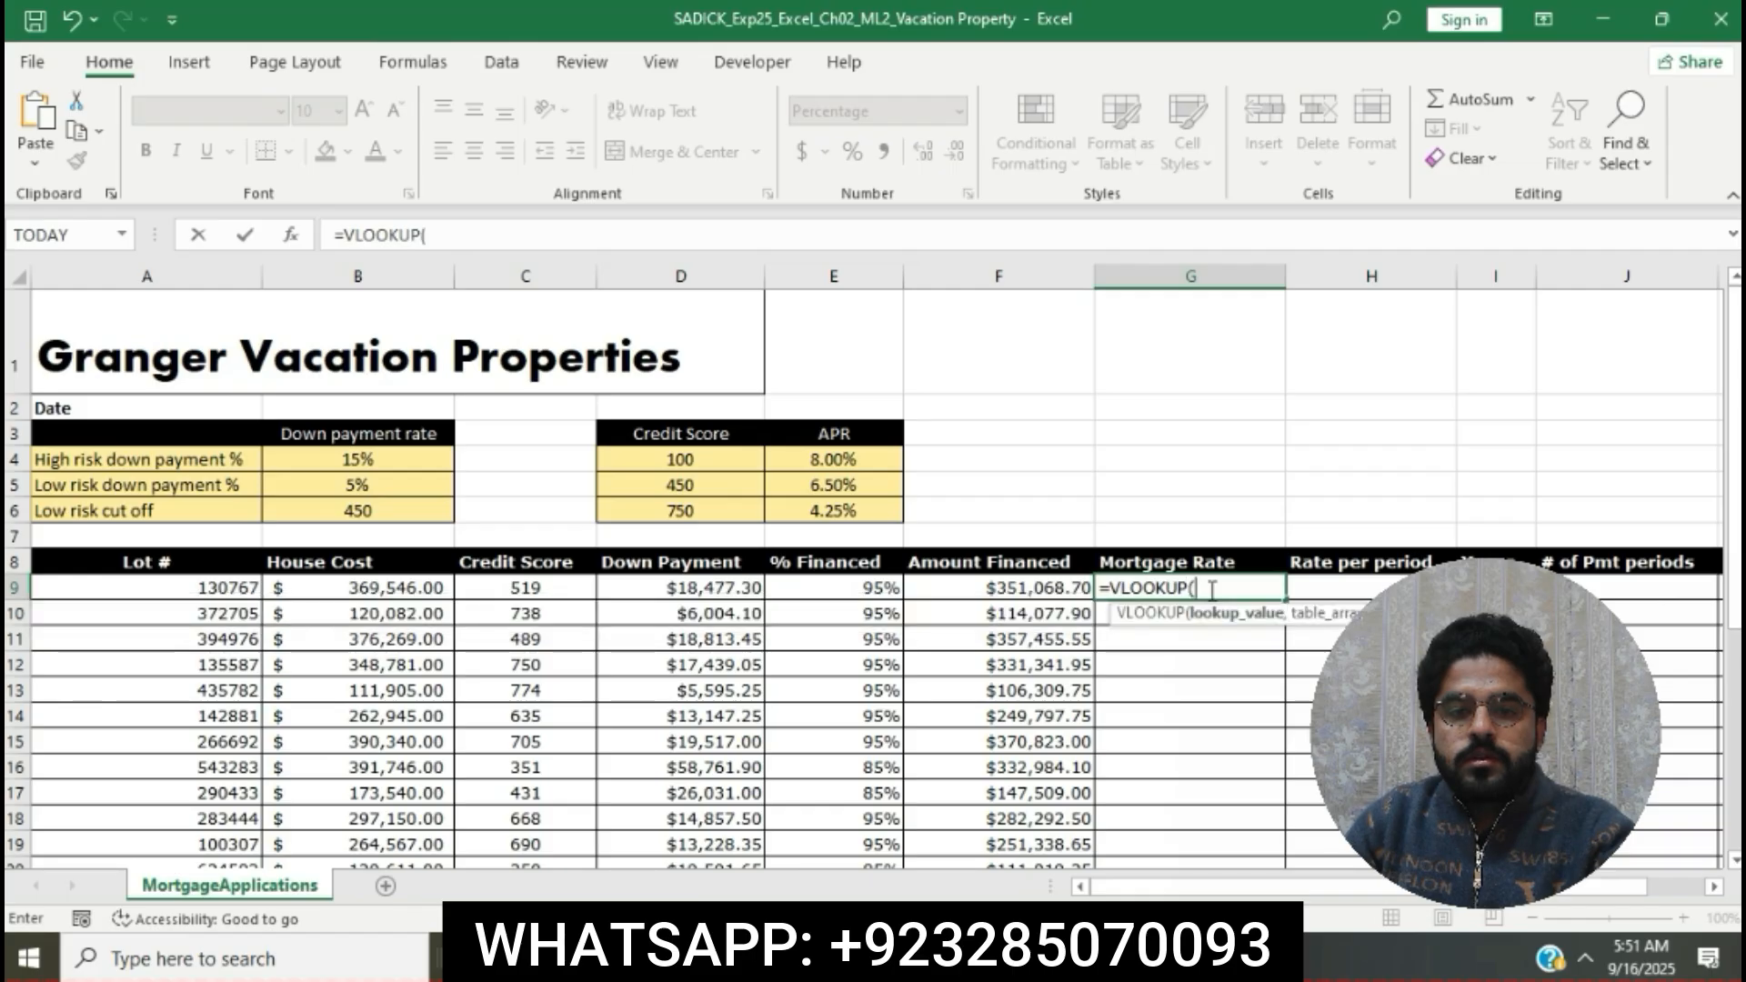
text(C9)
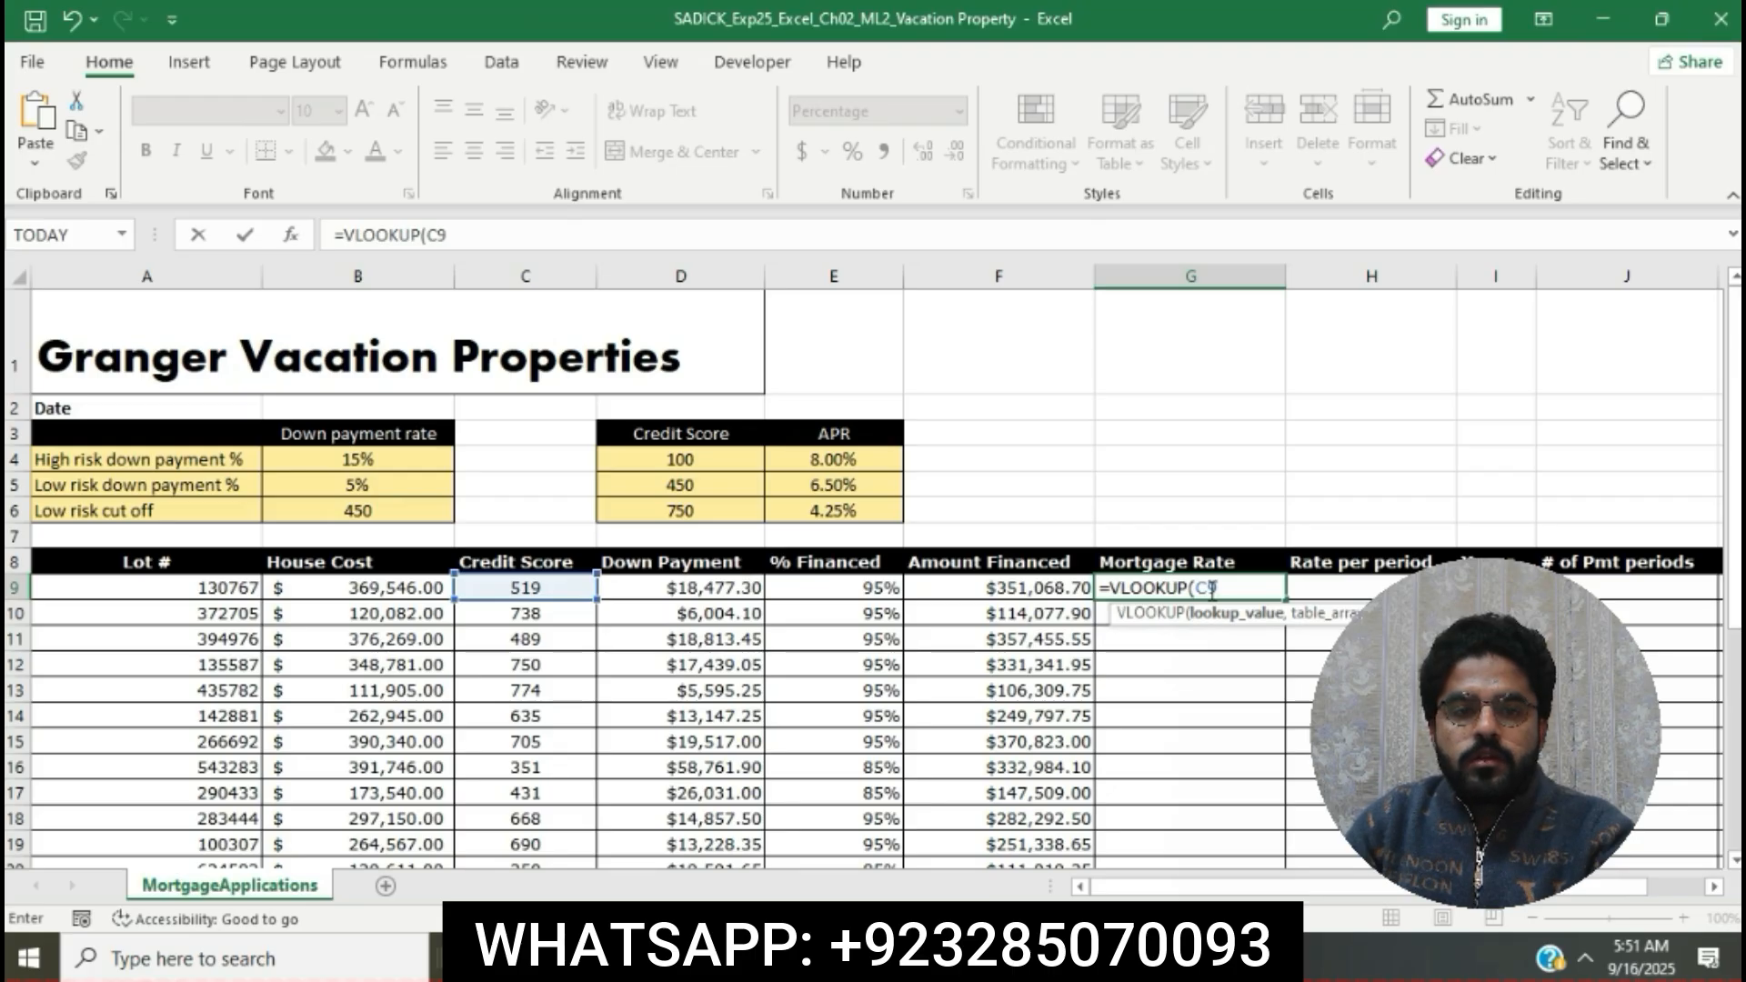
text(,$)
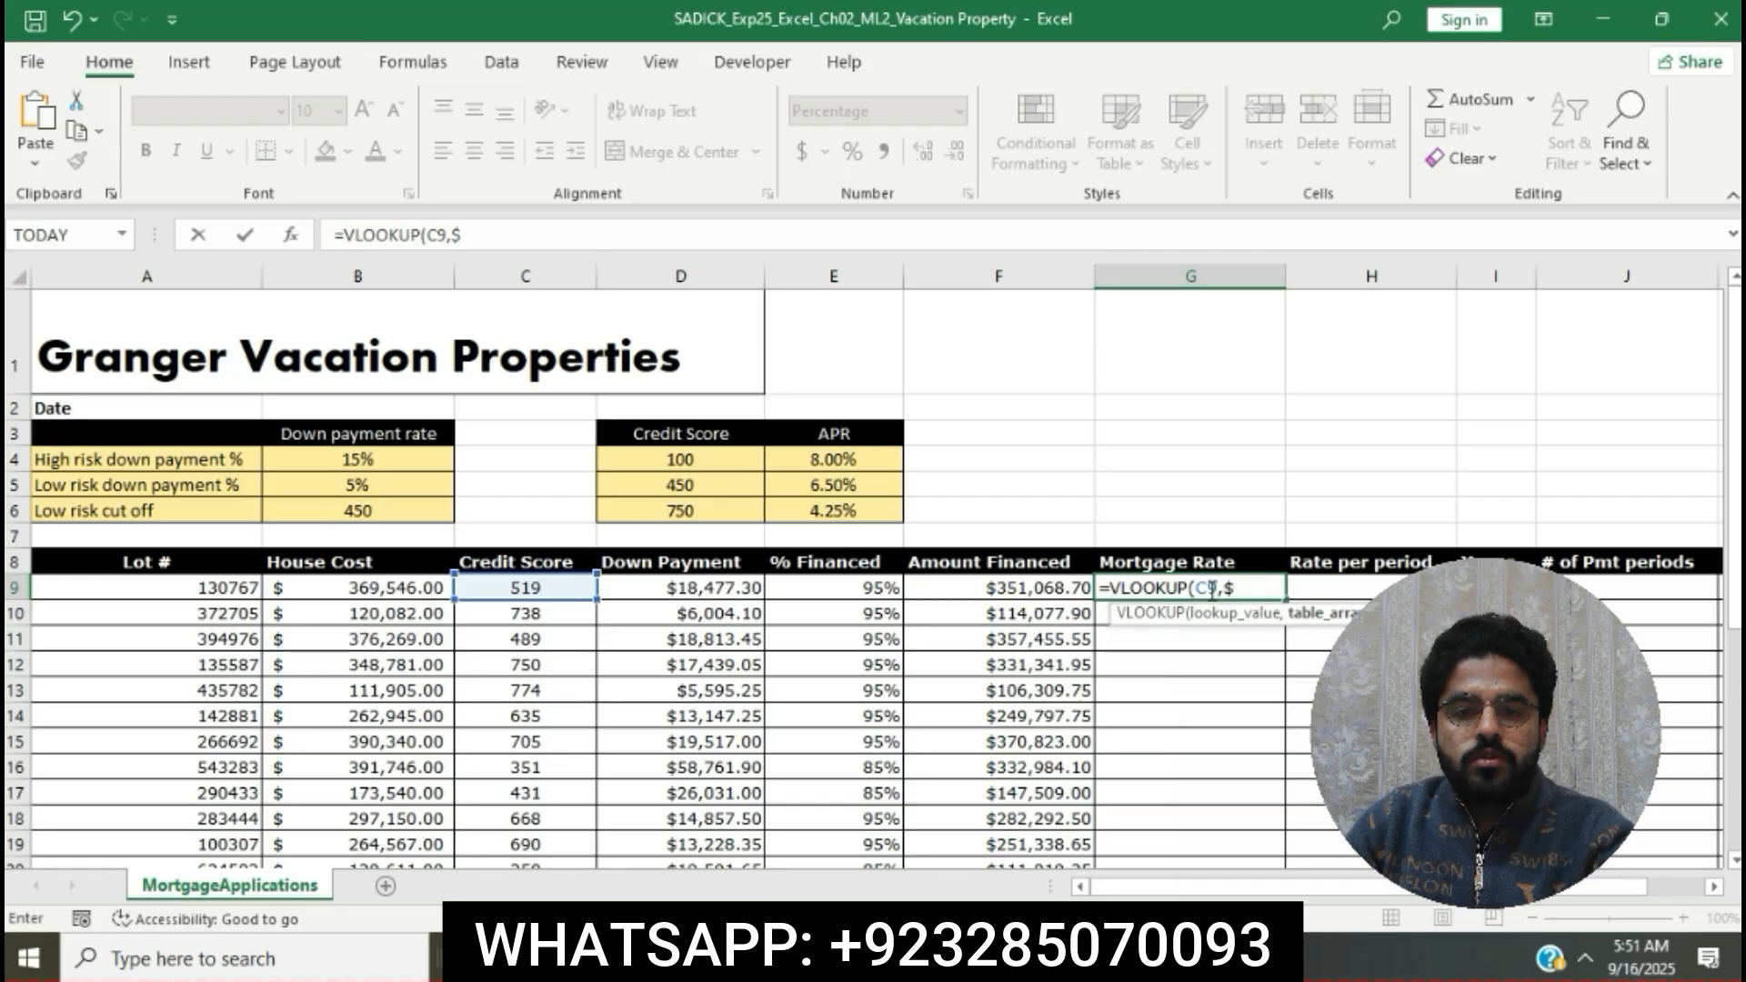
text(D$)
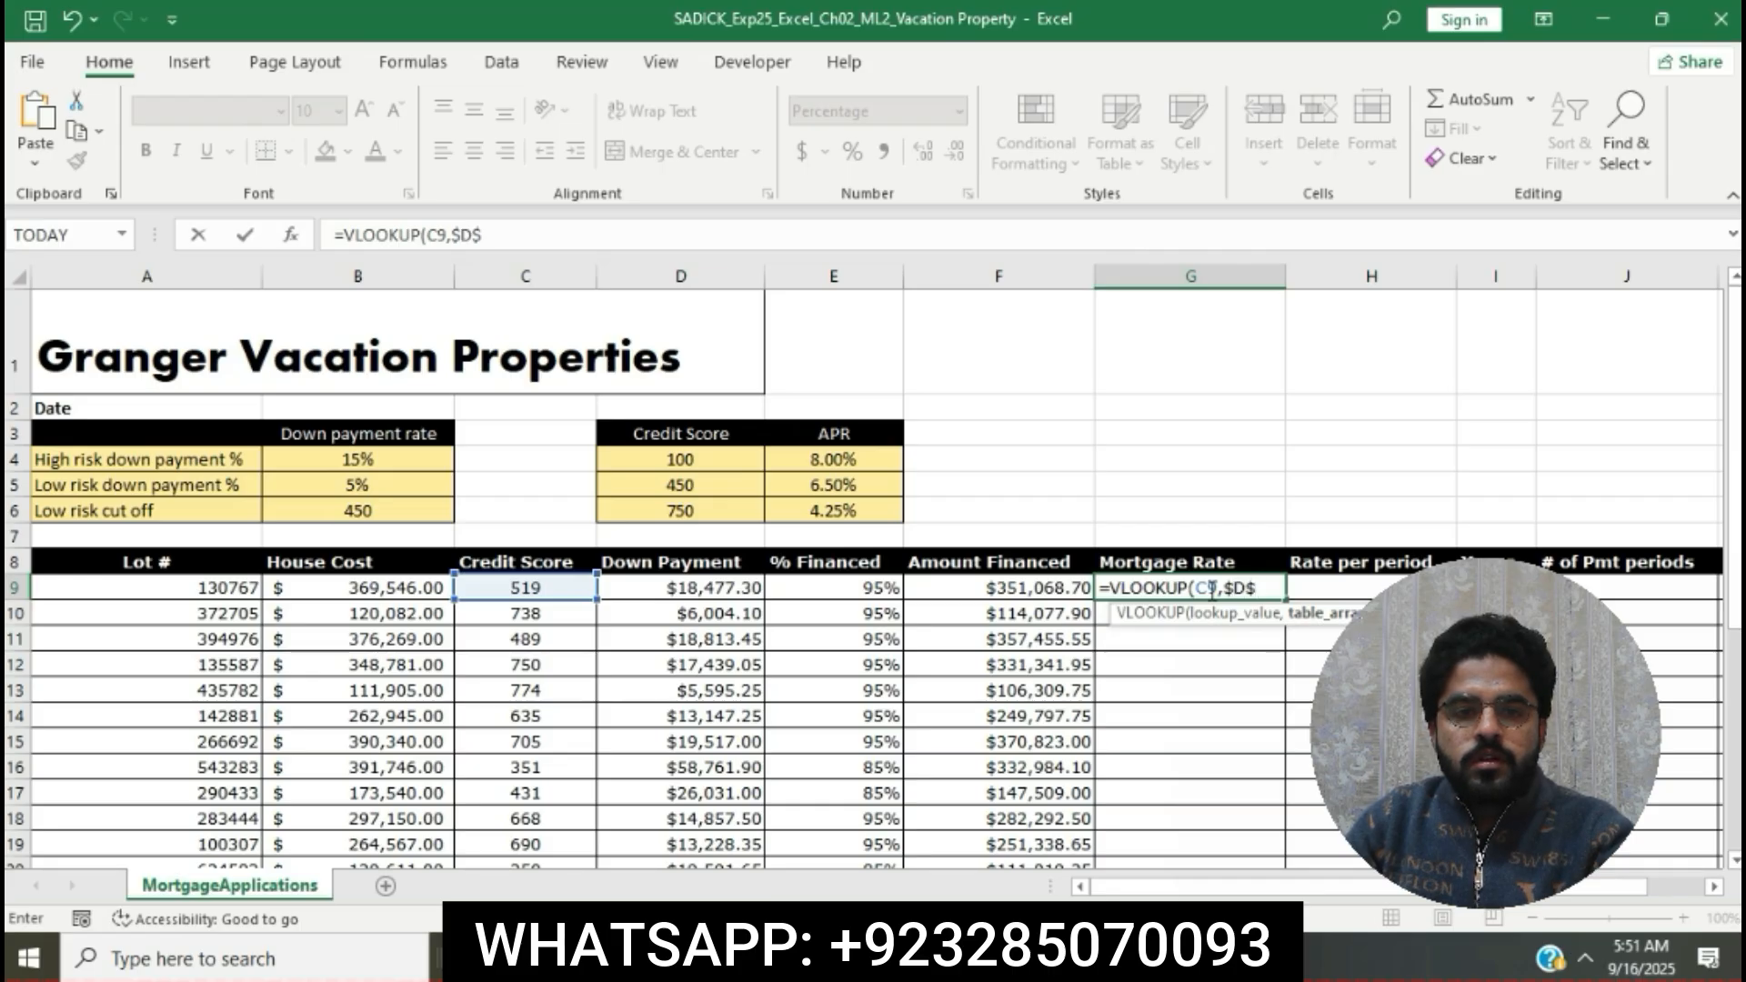
text(4)
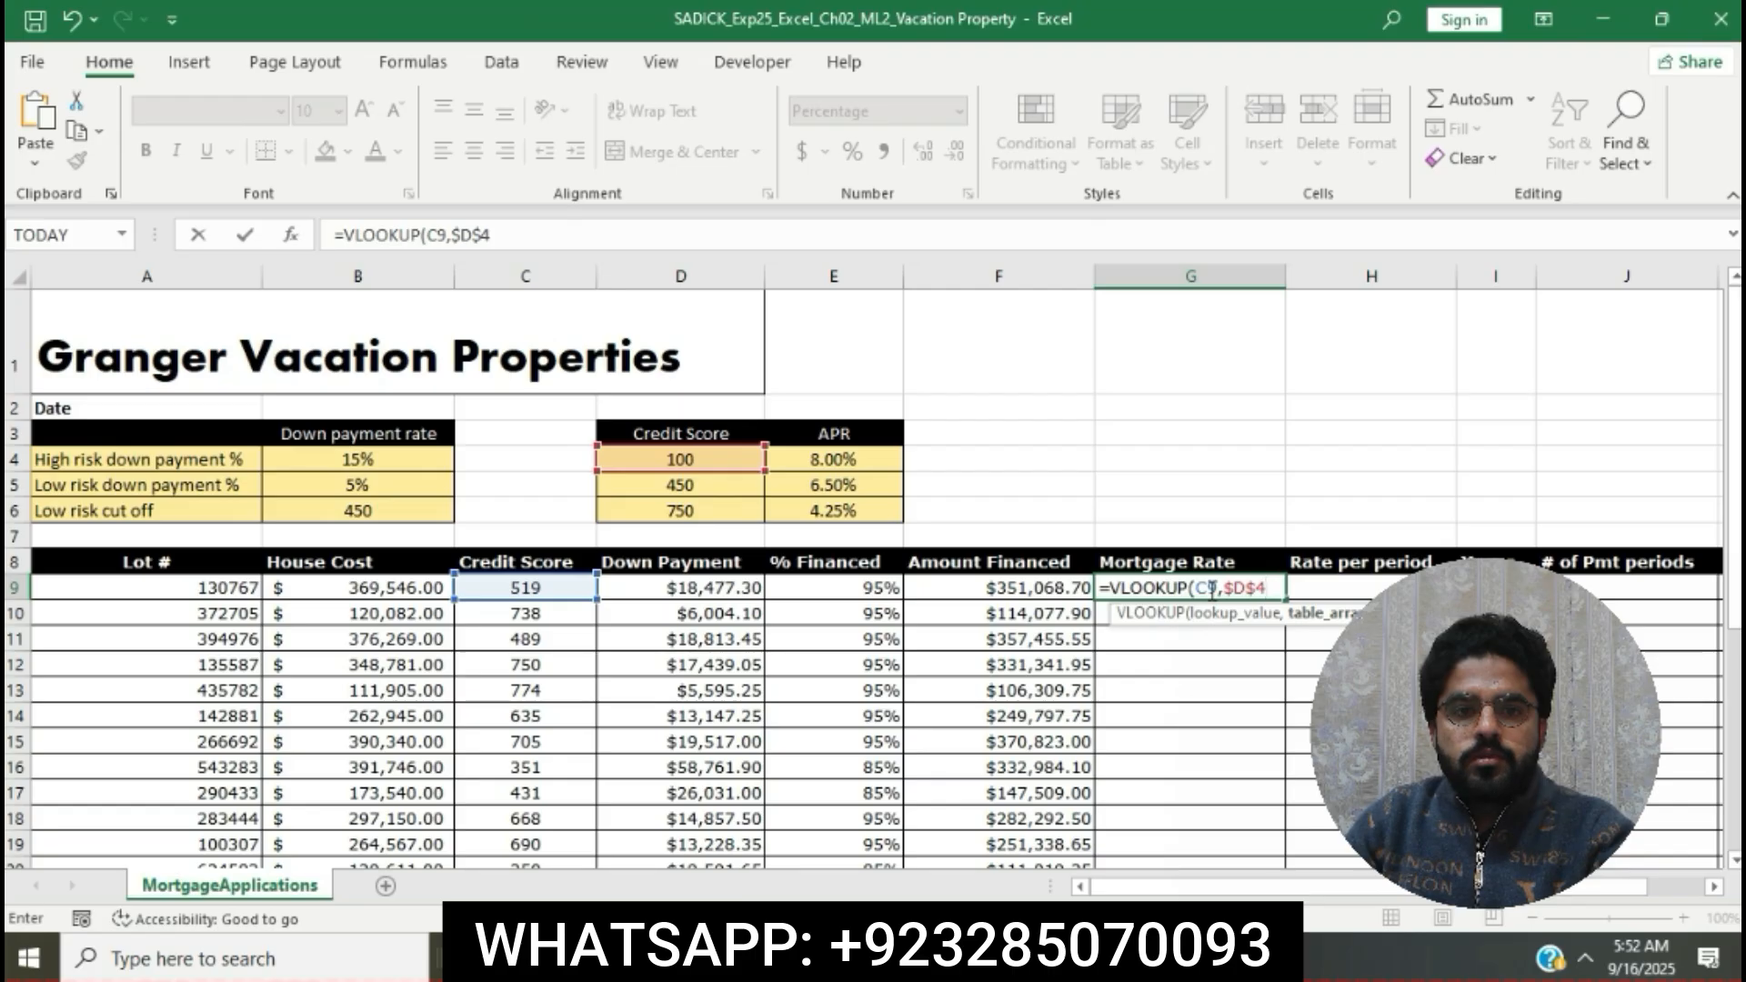
text(:)
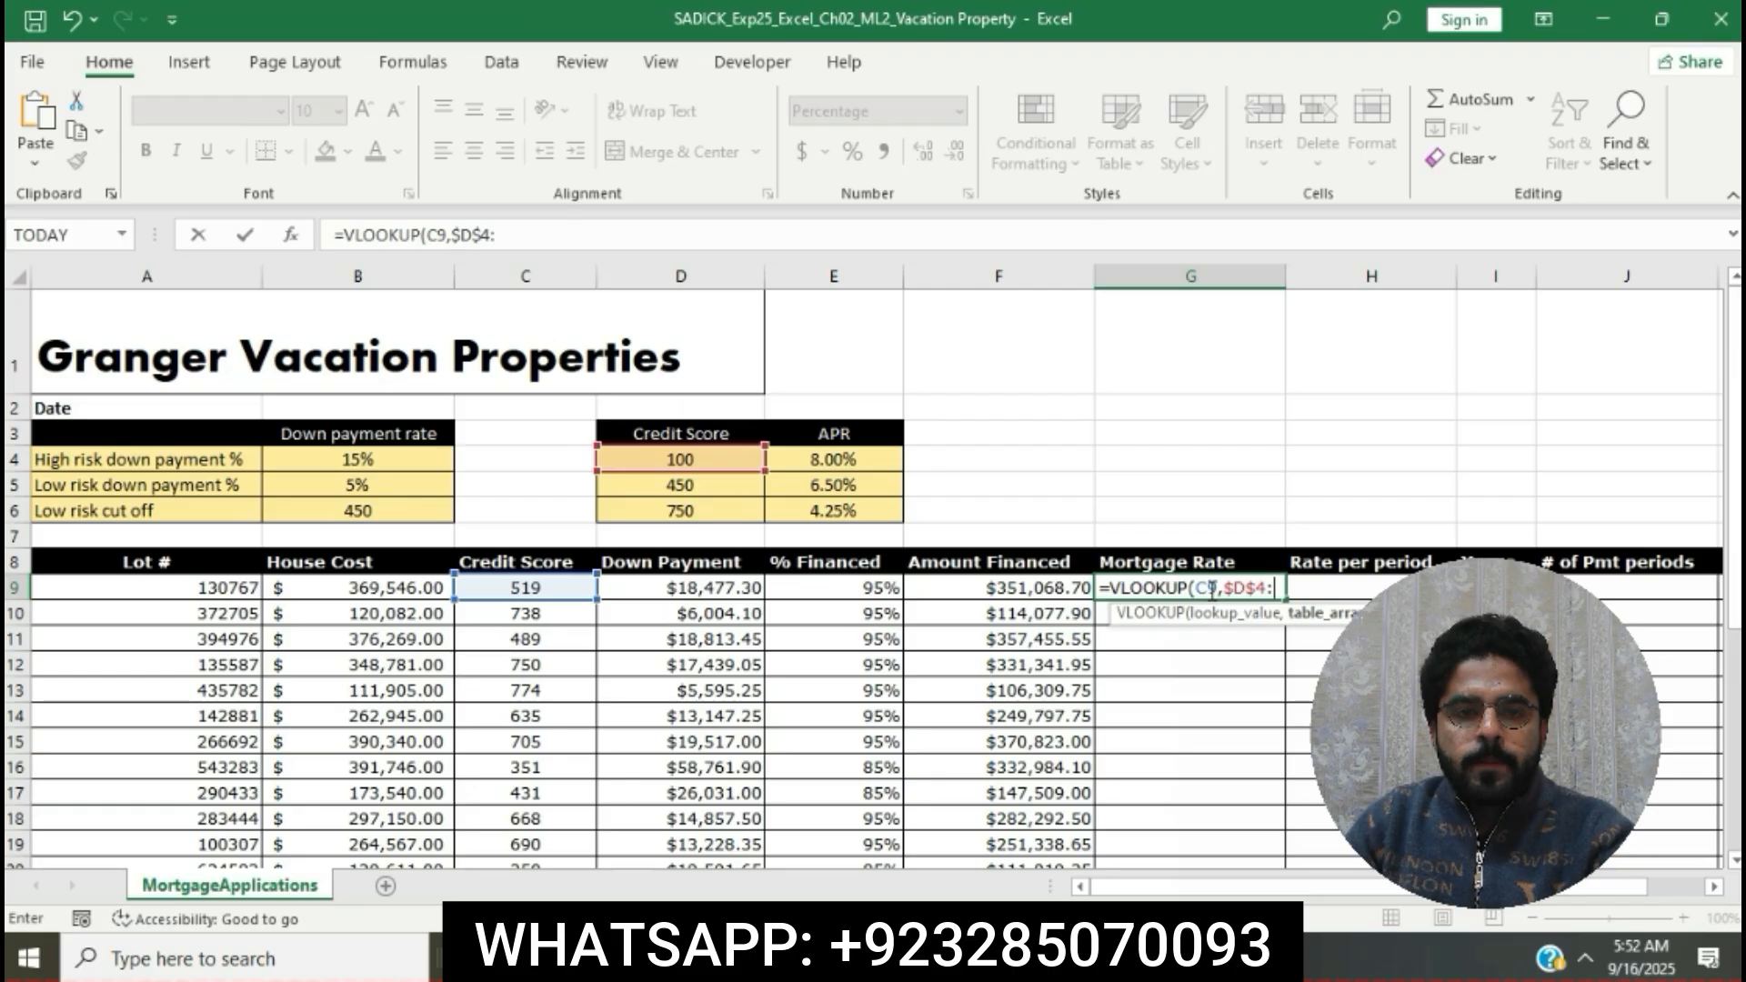
text($E$6)
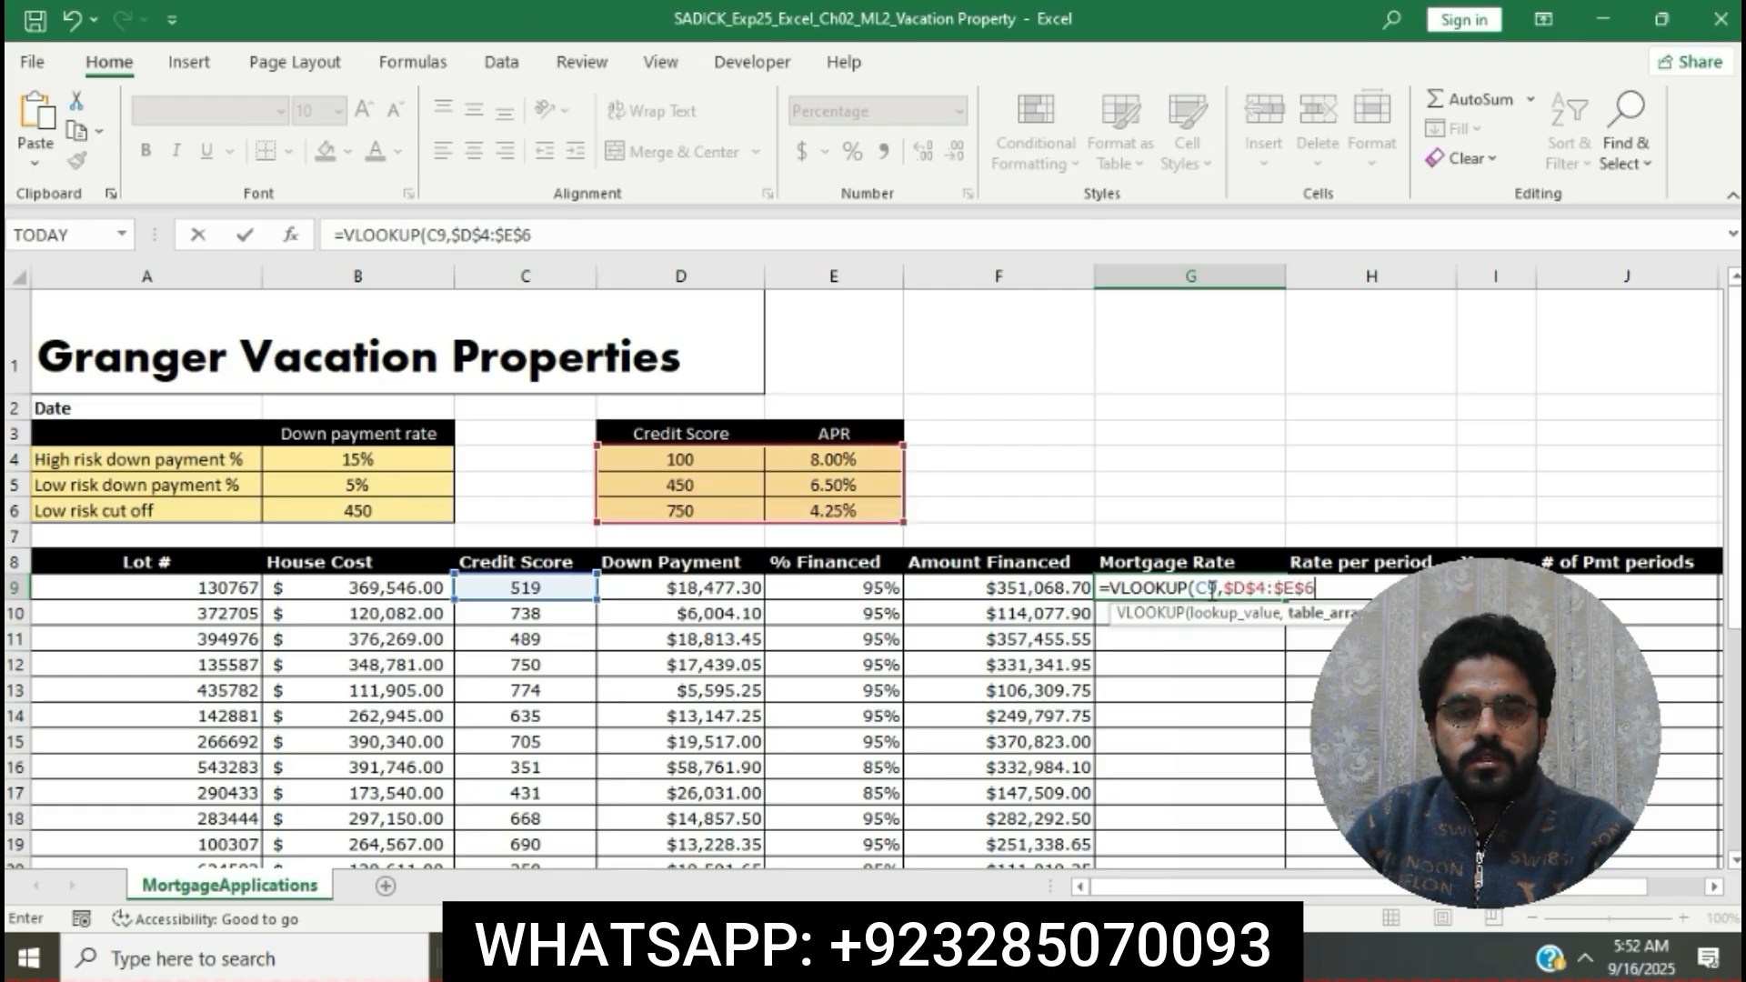
text(,2)
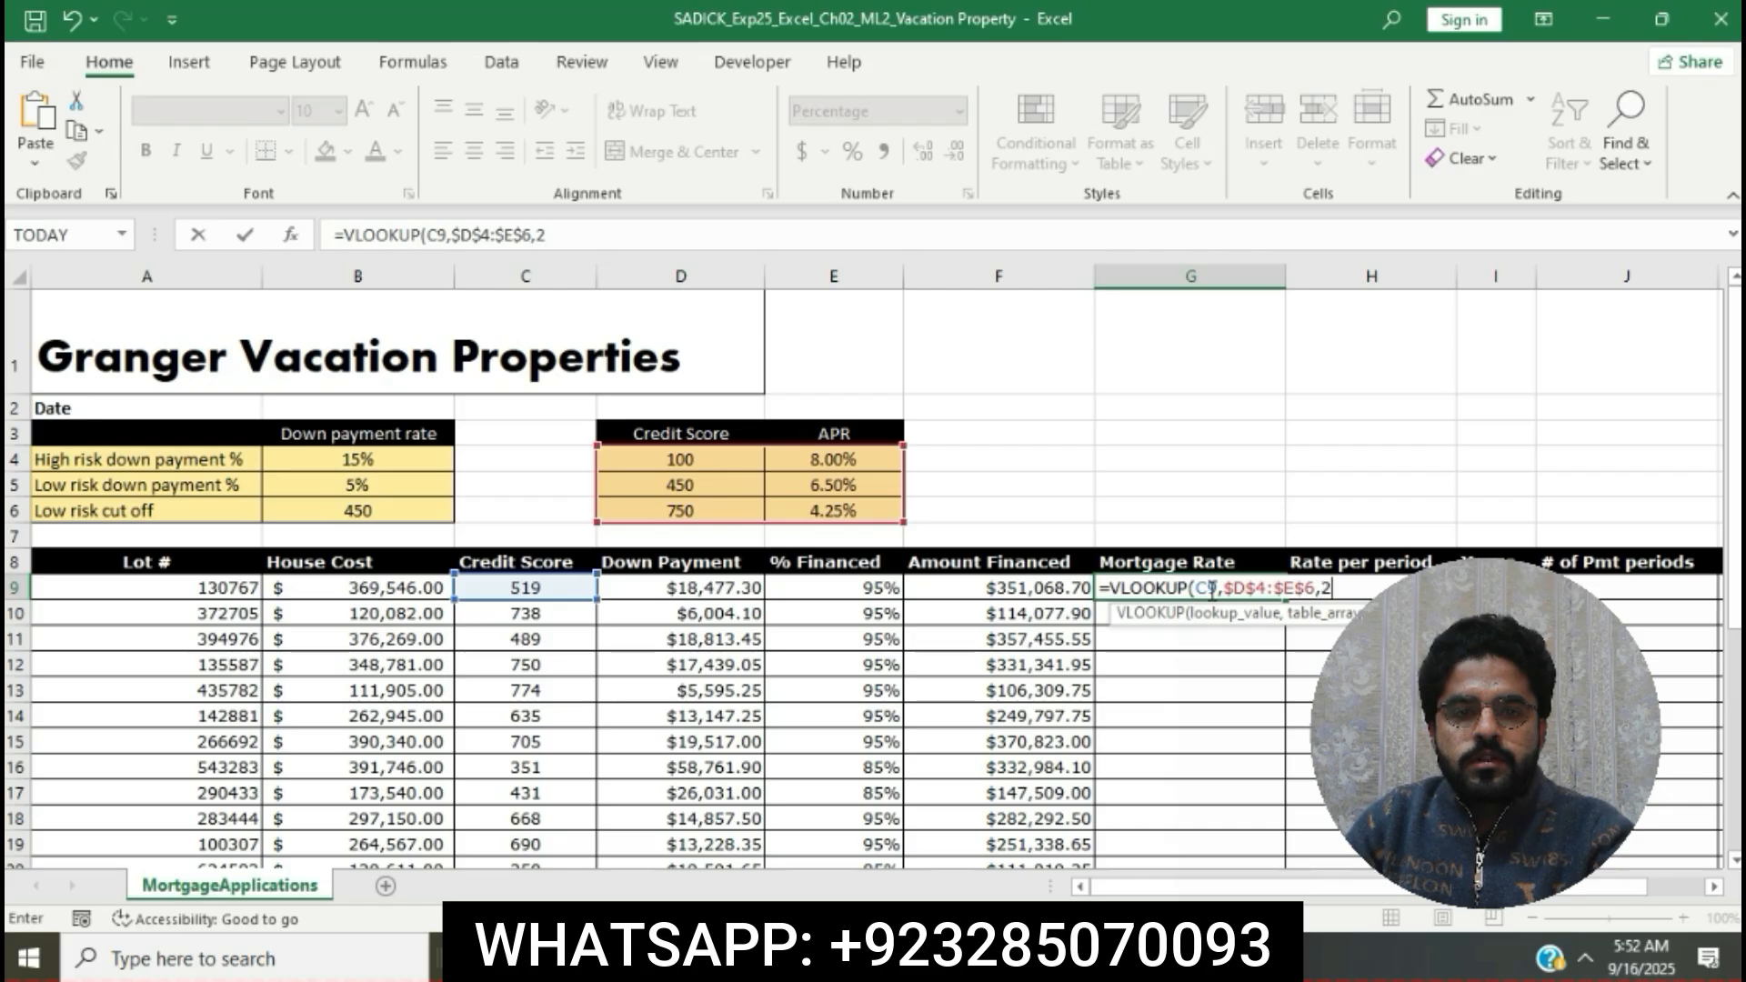
text())
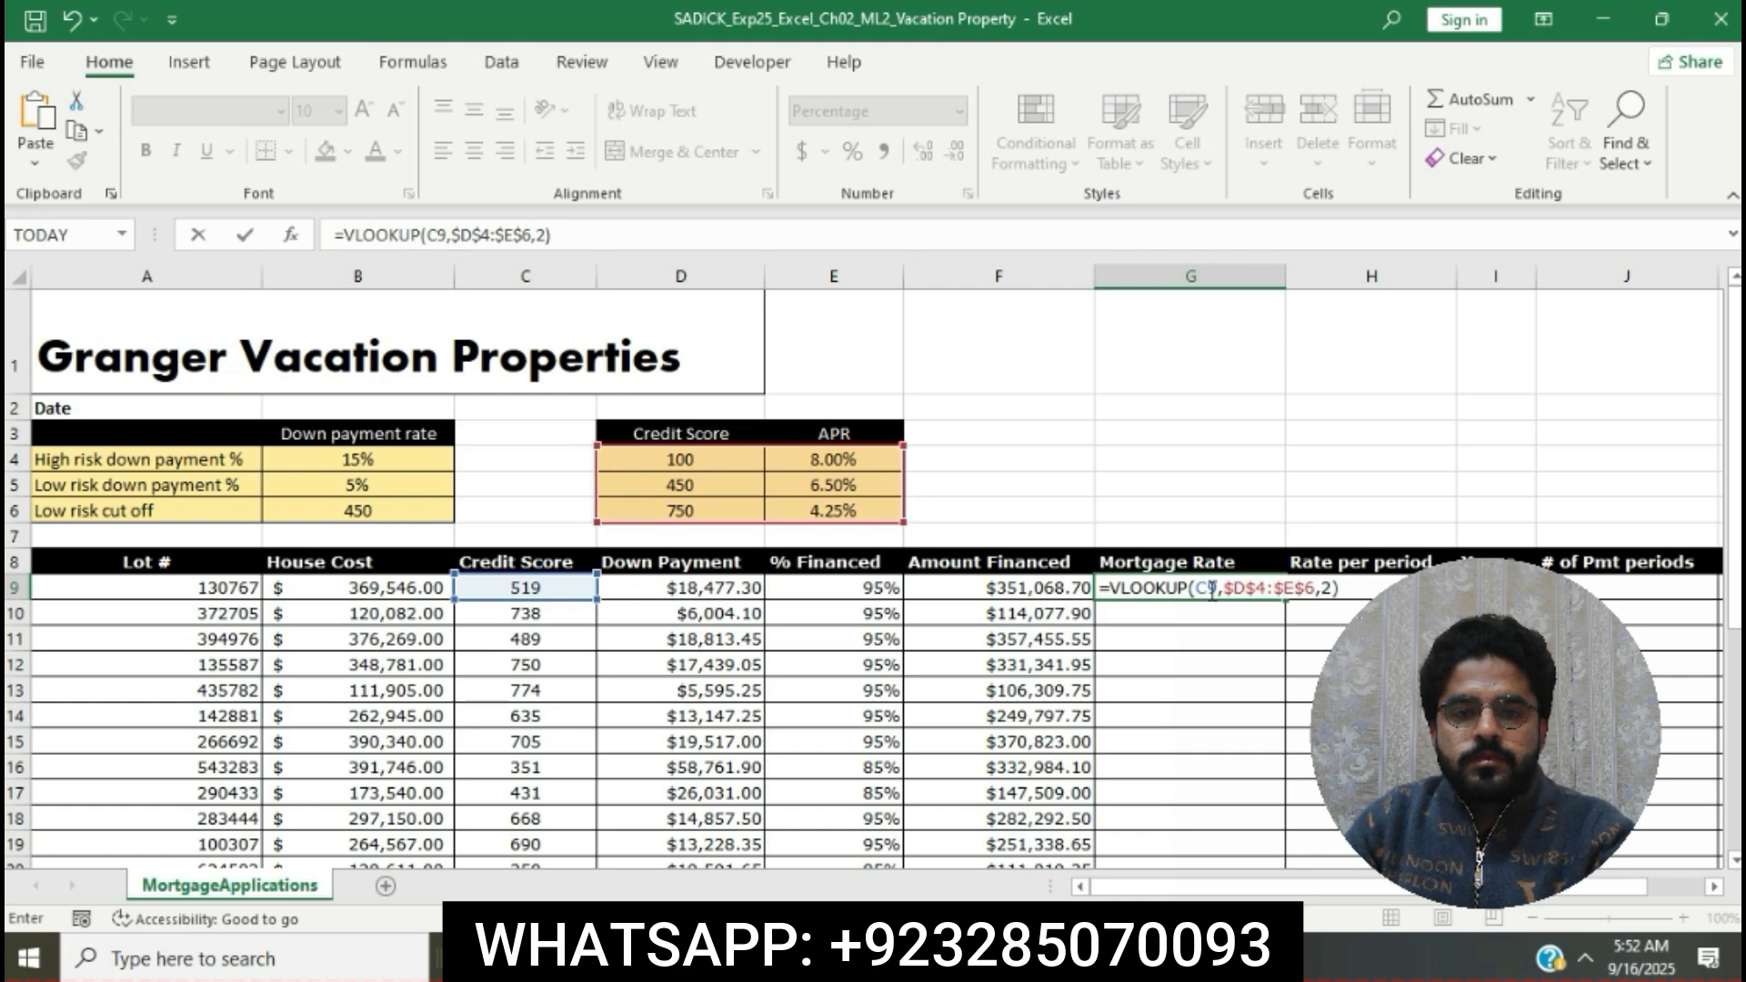
key(Return)
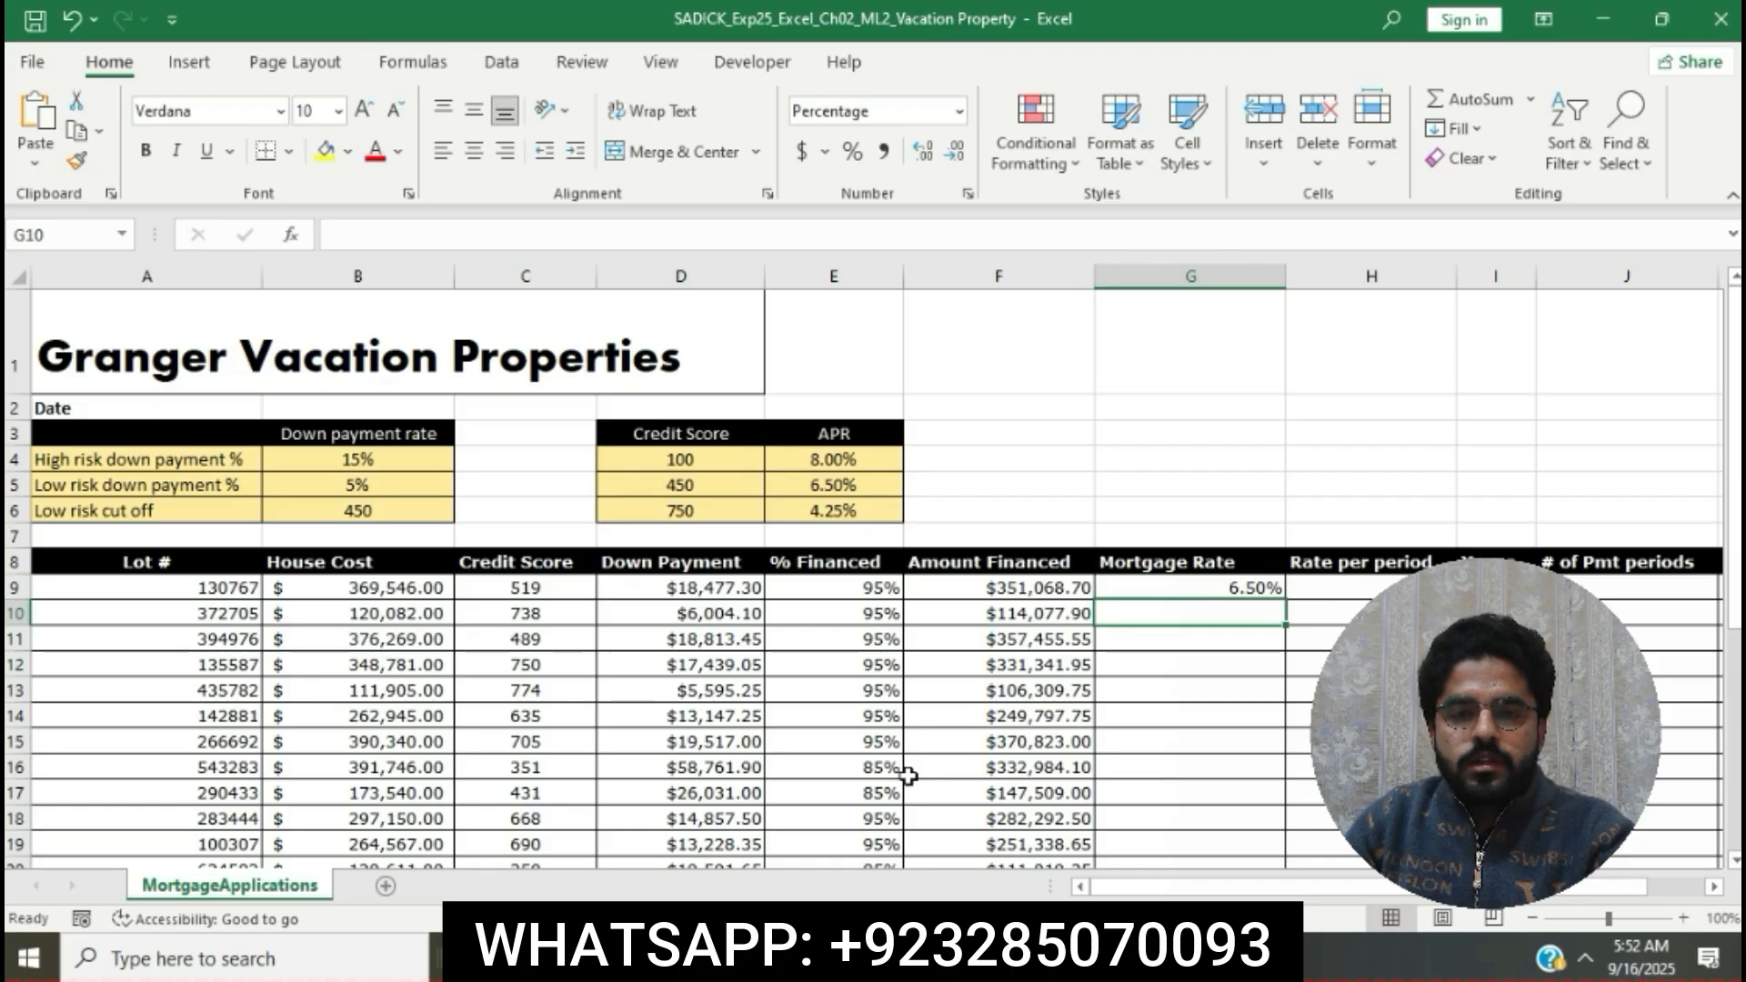
Step: Check the fill instruction of step 5 in Word and copy the G9 mortgage rate formula down through G28 in Excel
click(899, 958)
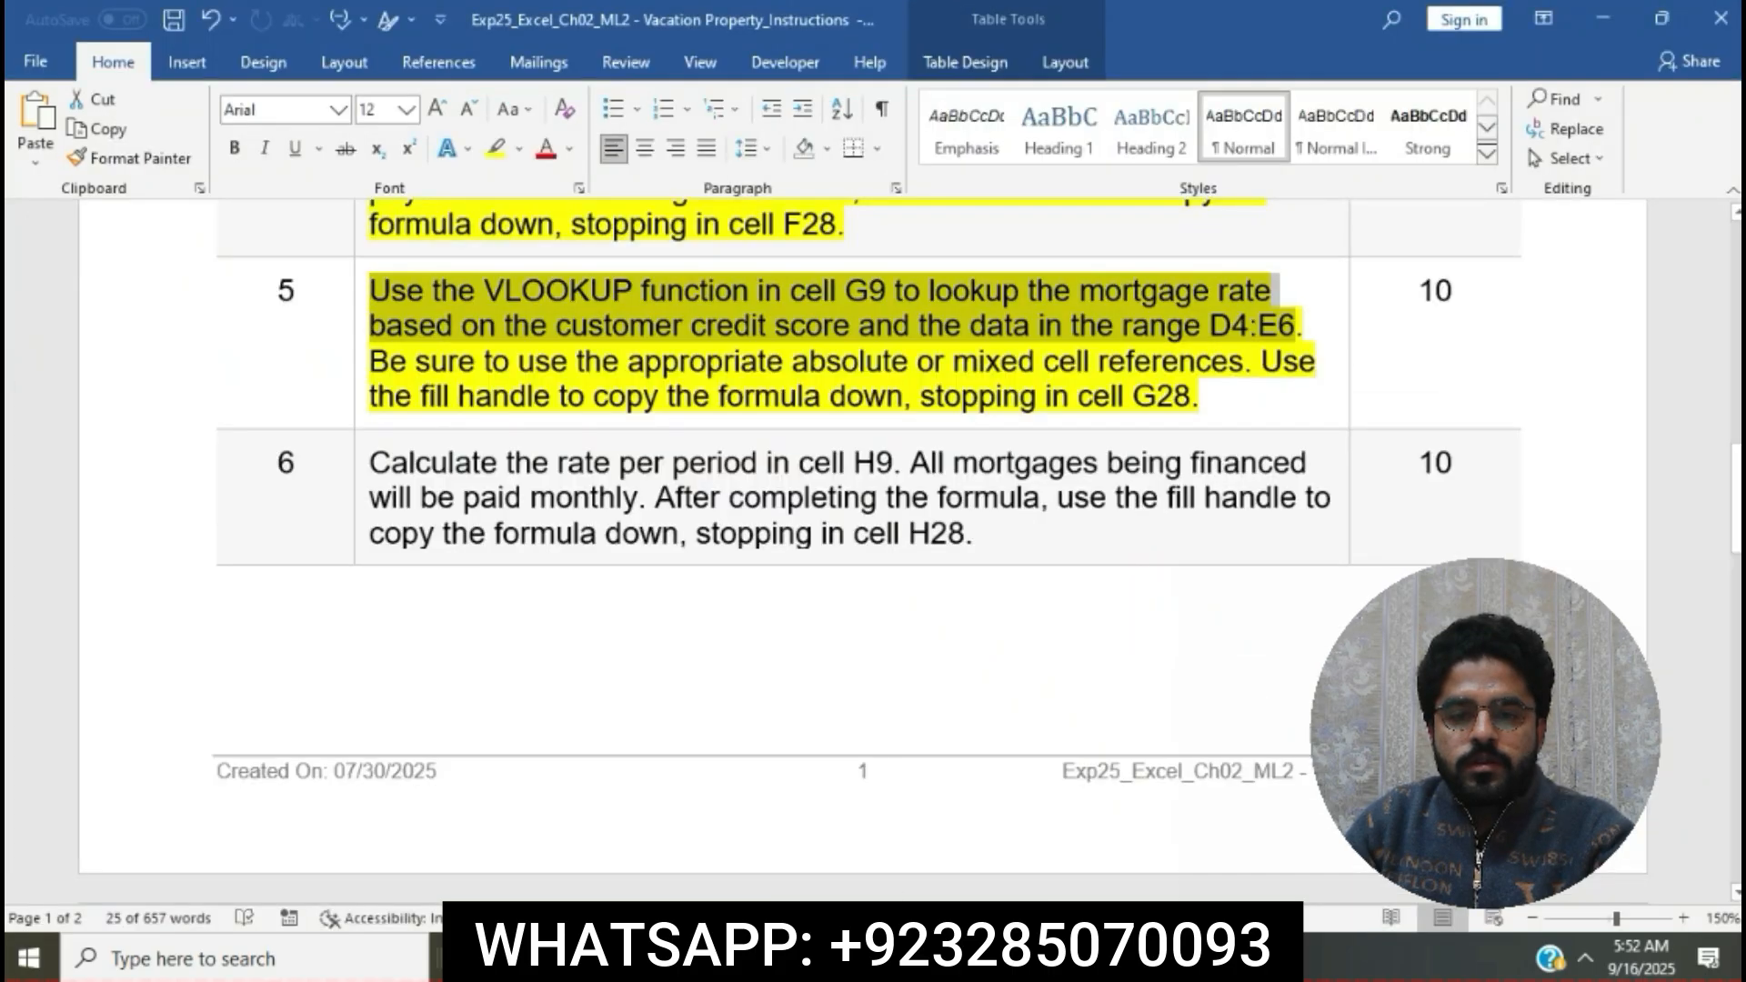
click(896, 425)
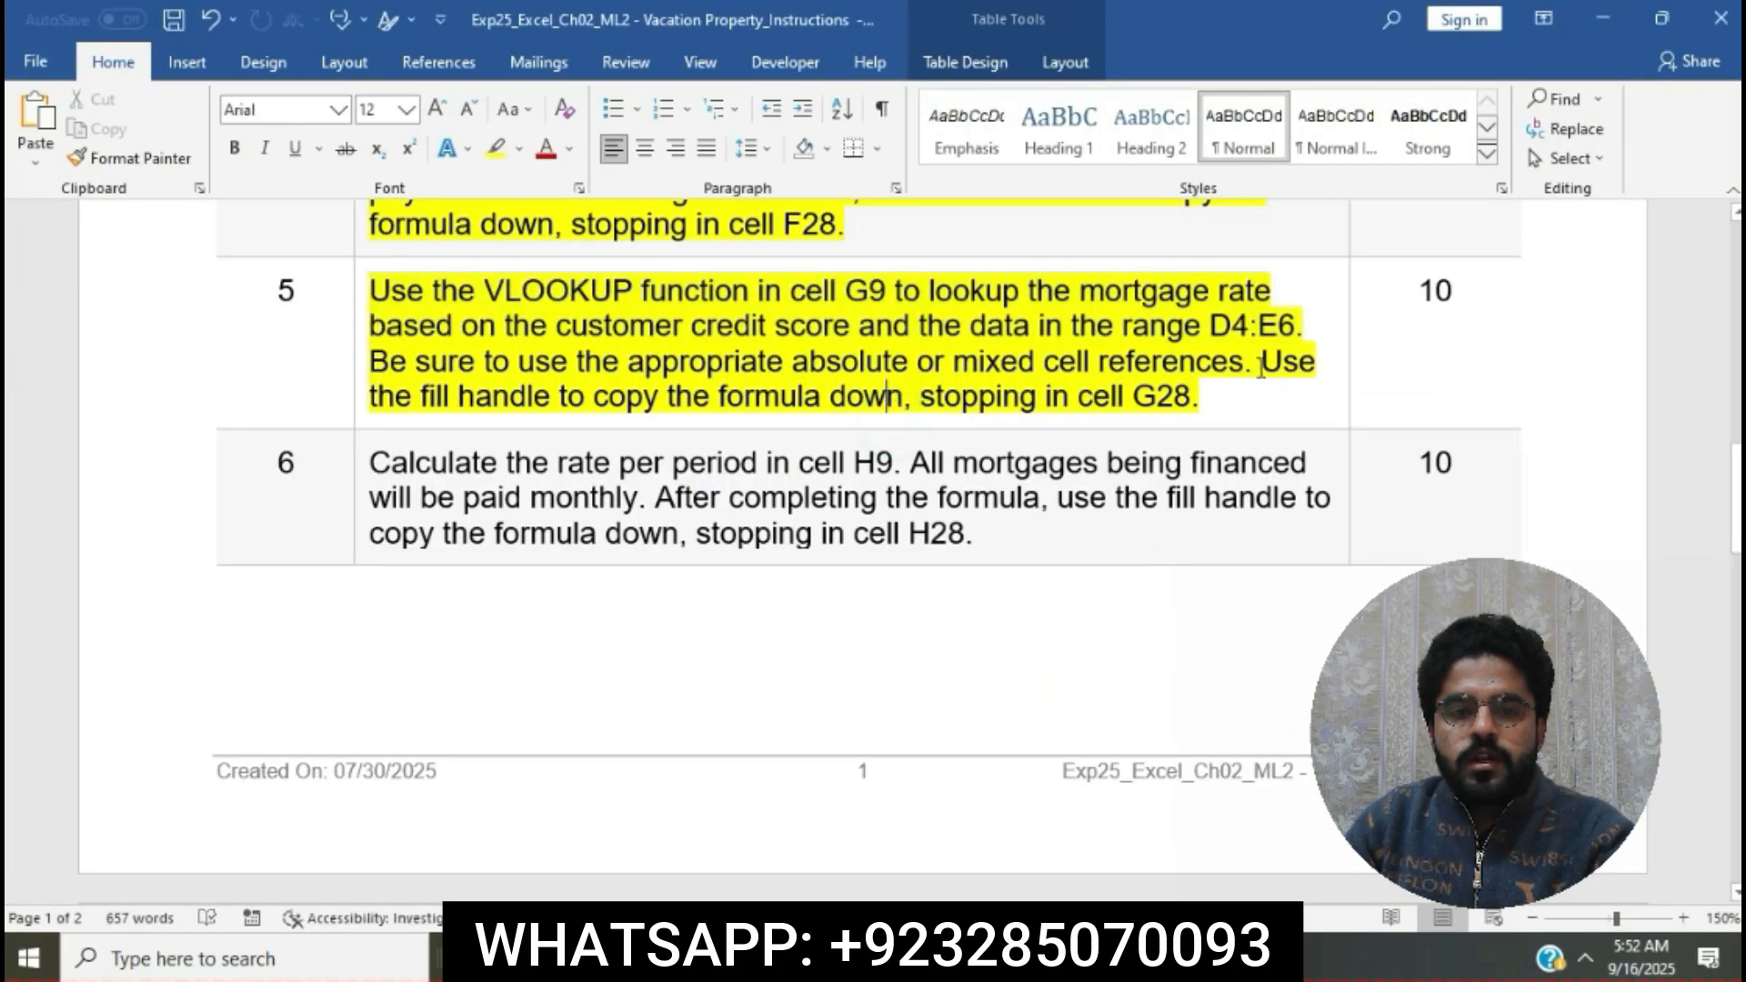
drag(1258, 362, 1296, 396)
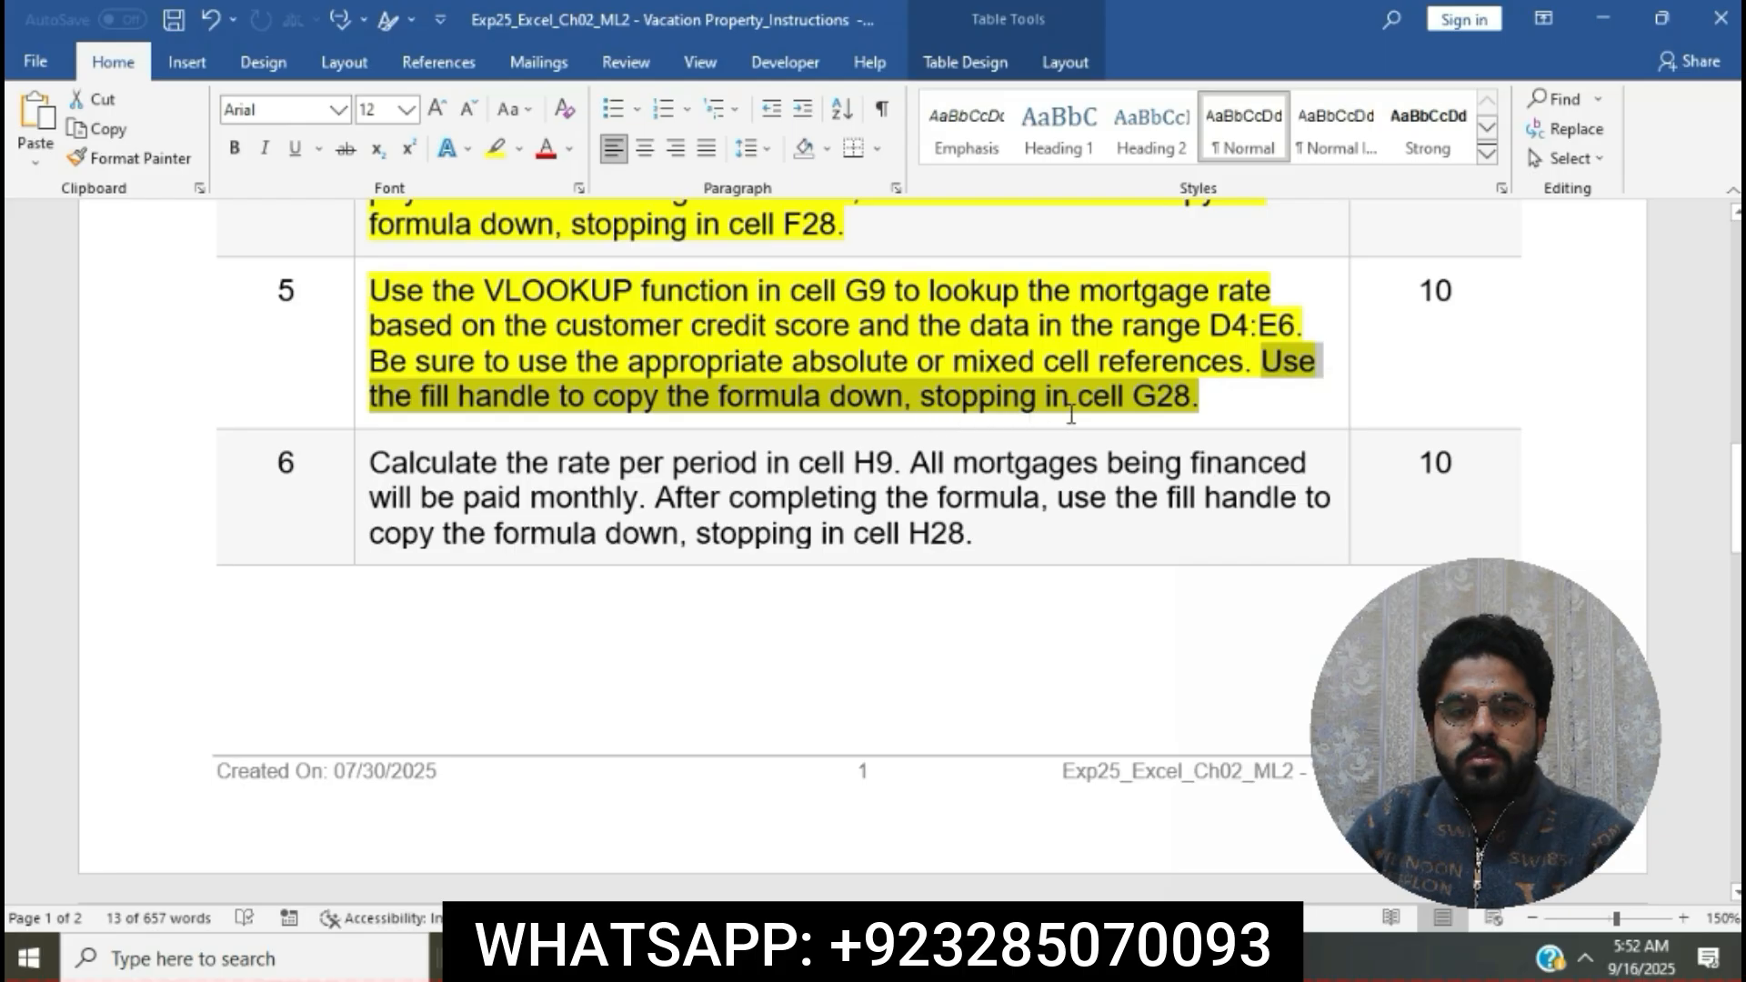
key(alt+Tab)
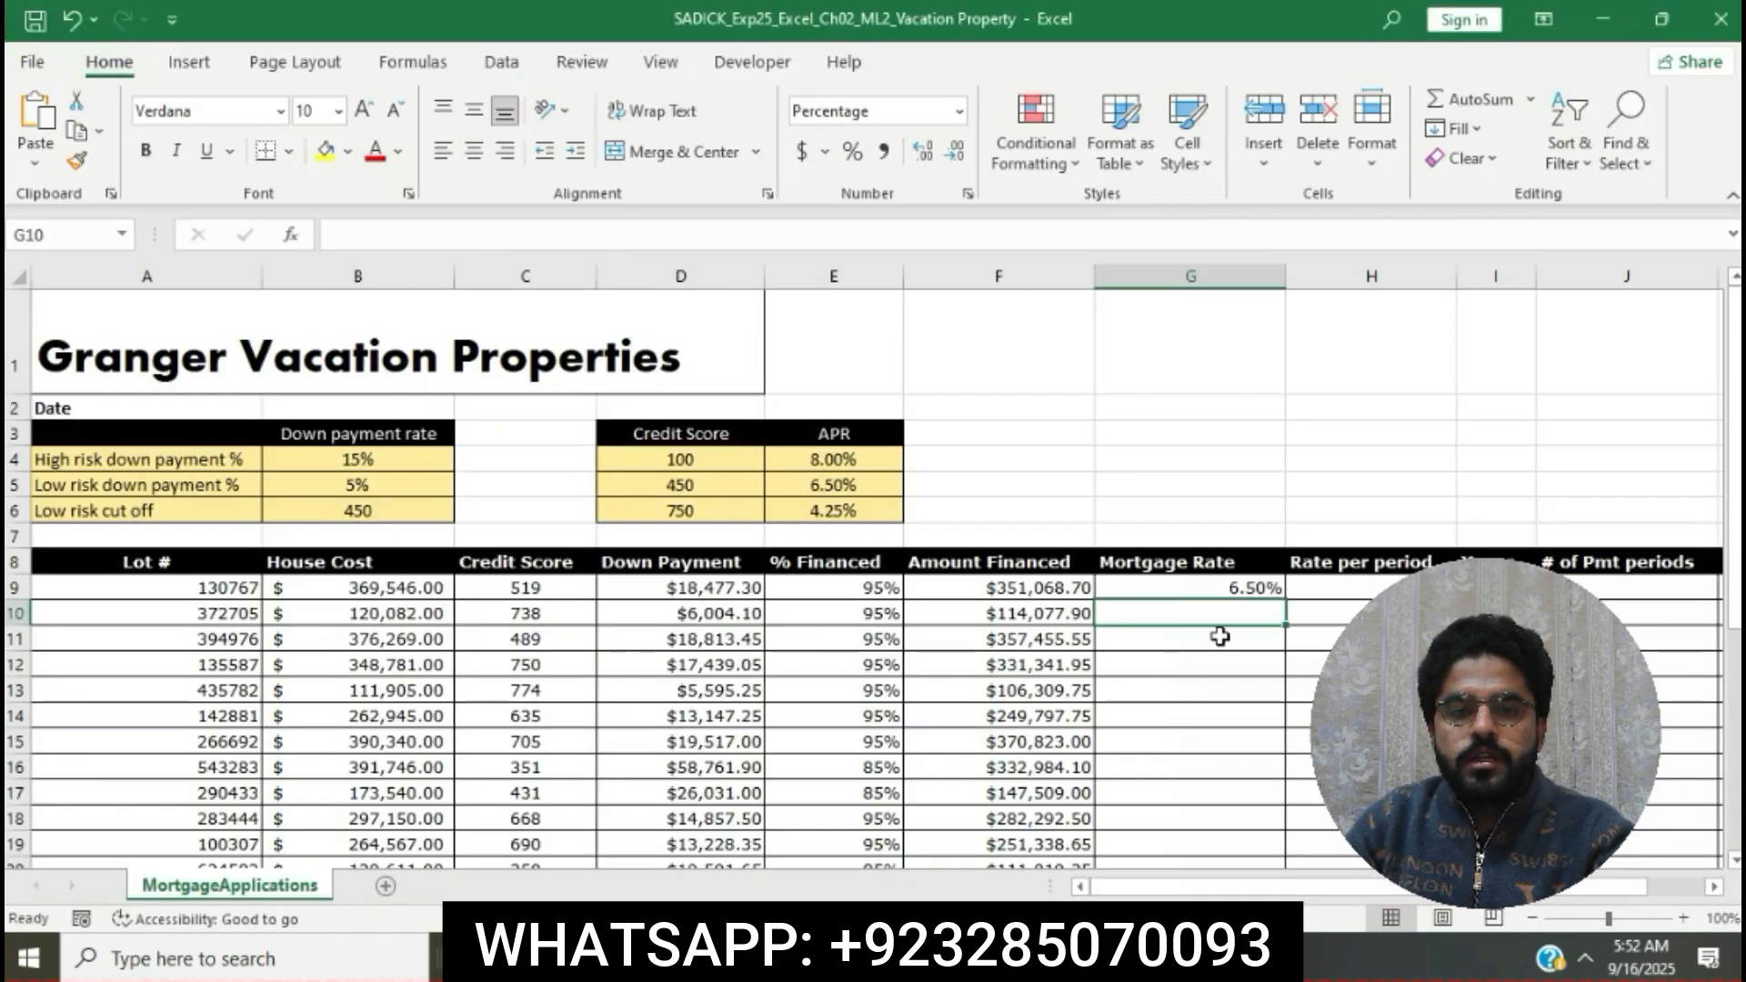
click(1202, 587)
click(1203, 583)
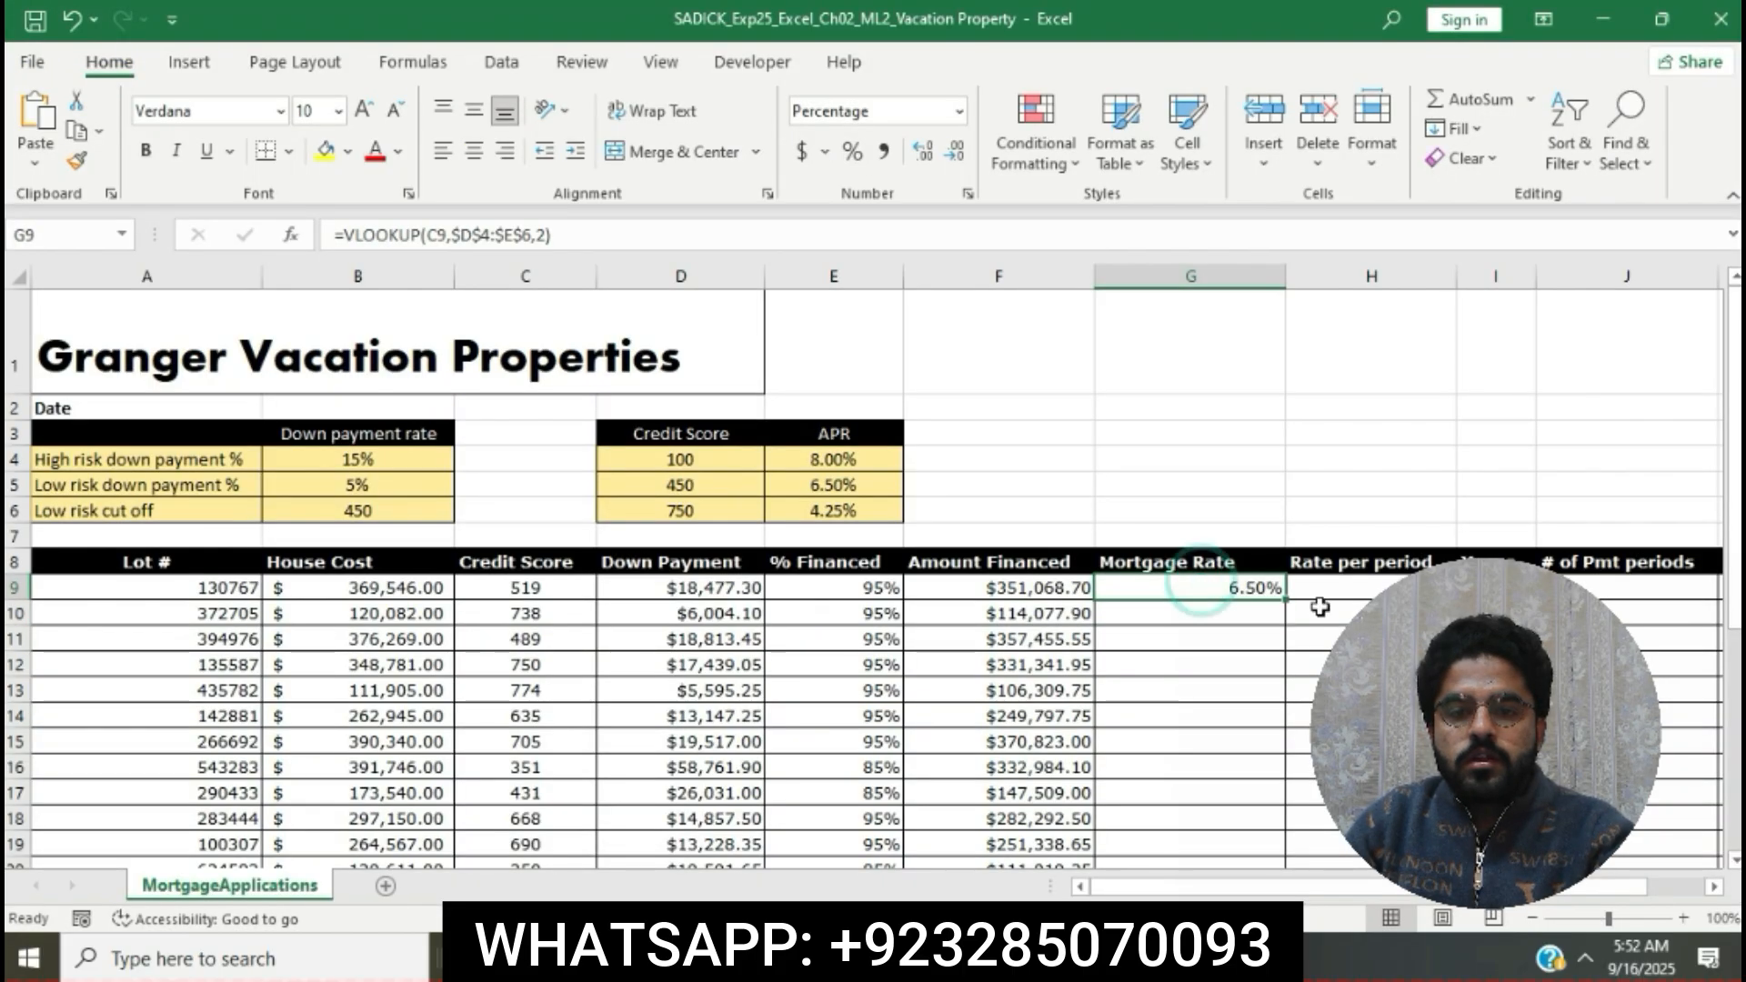
drag(1286, 599, 1248, 810)
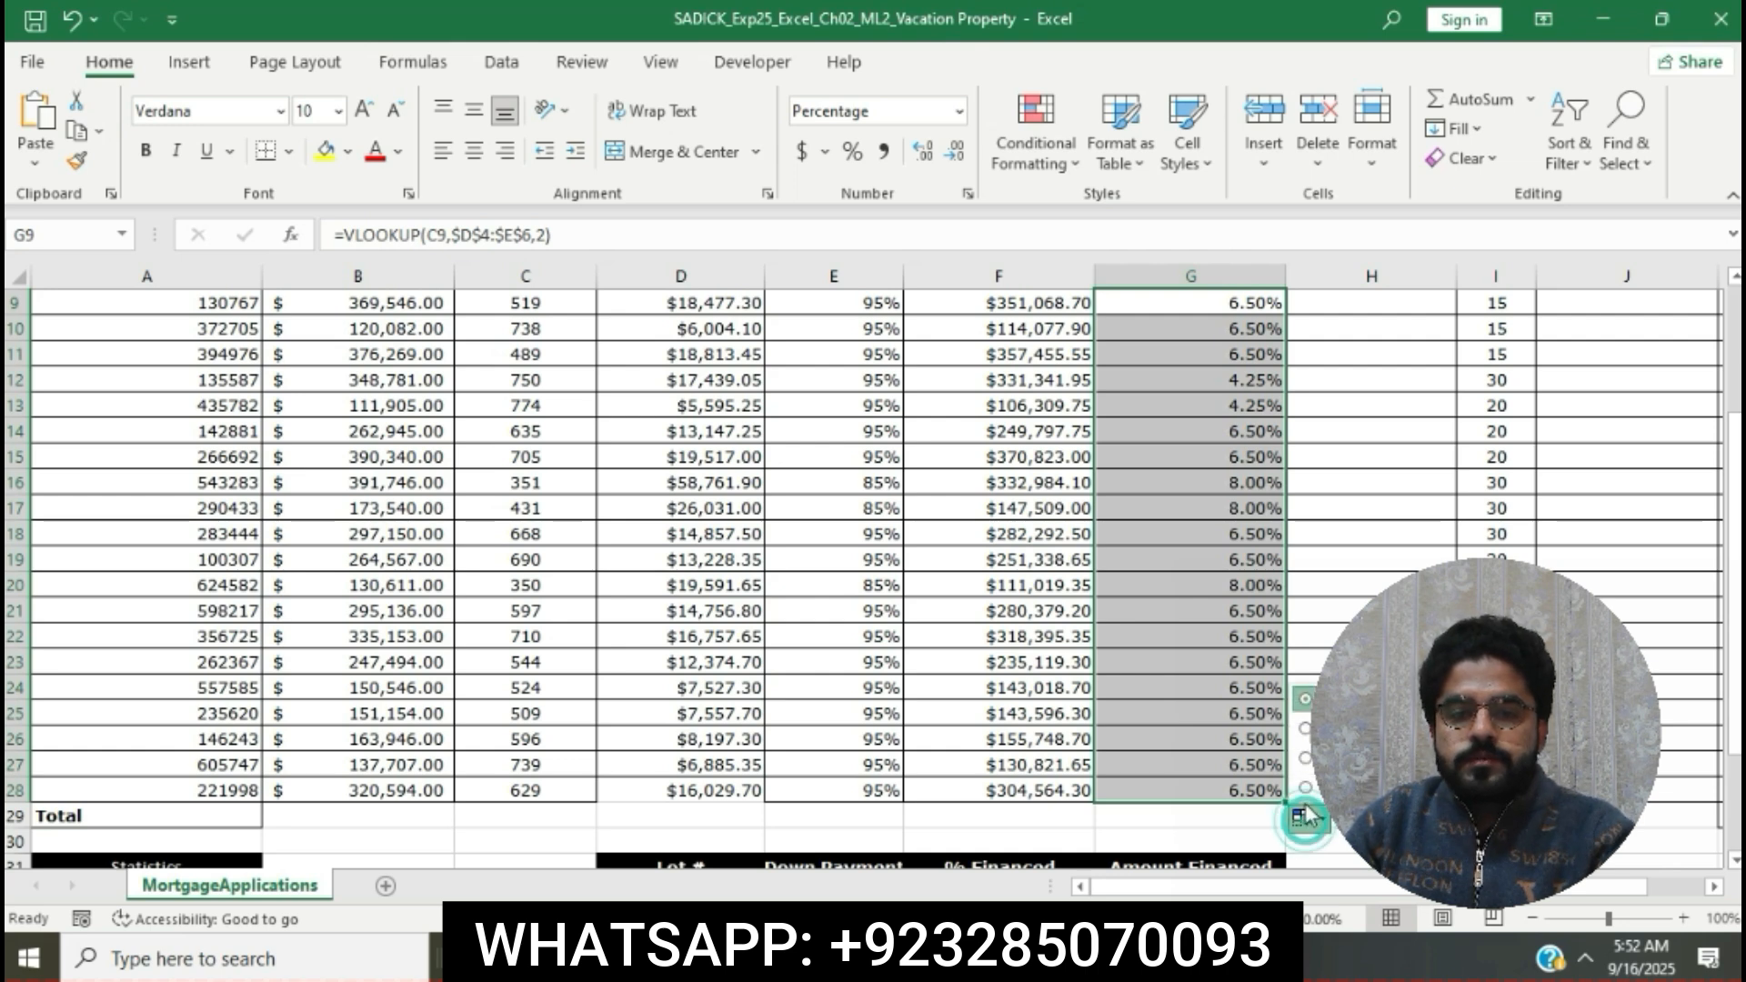
click(1337, 537)
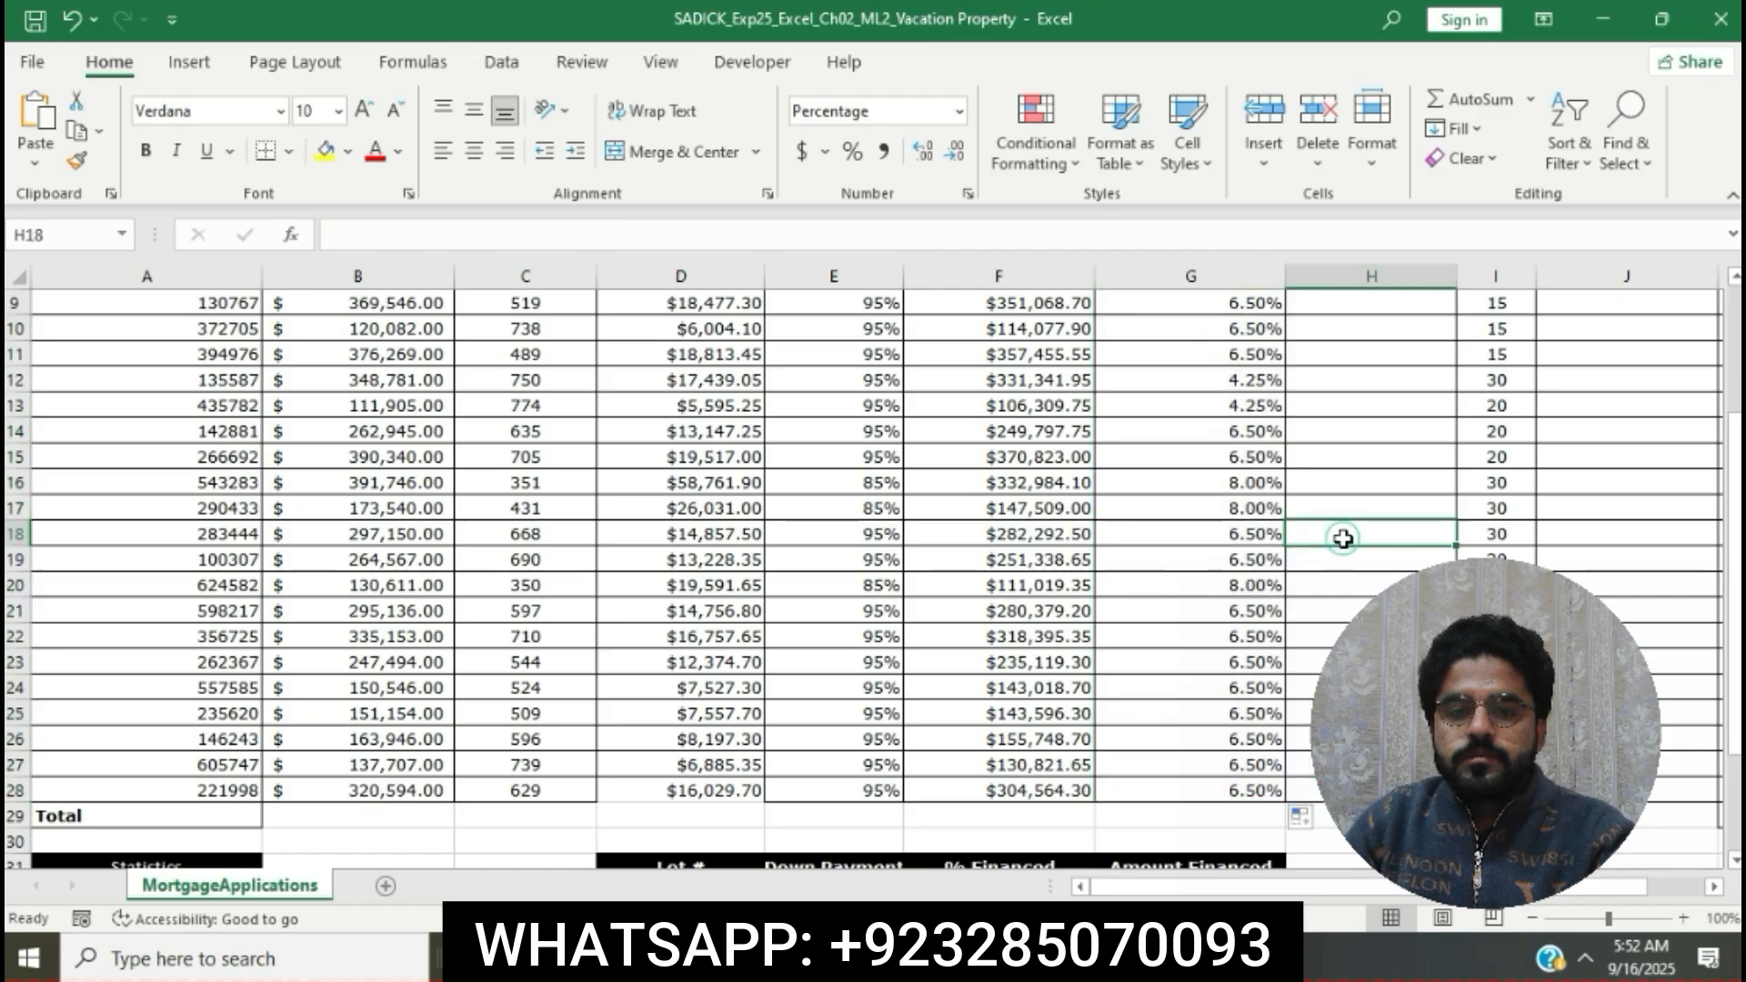
scroll(1338, 538, up, 3)
Step: Switch to the Word instructions and highlight the whole step 6 instruction in yellow
click(710, 959)
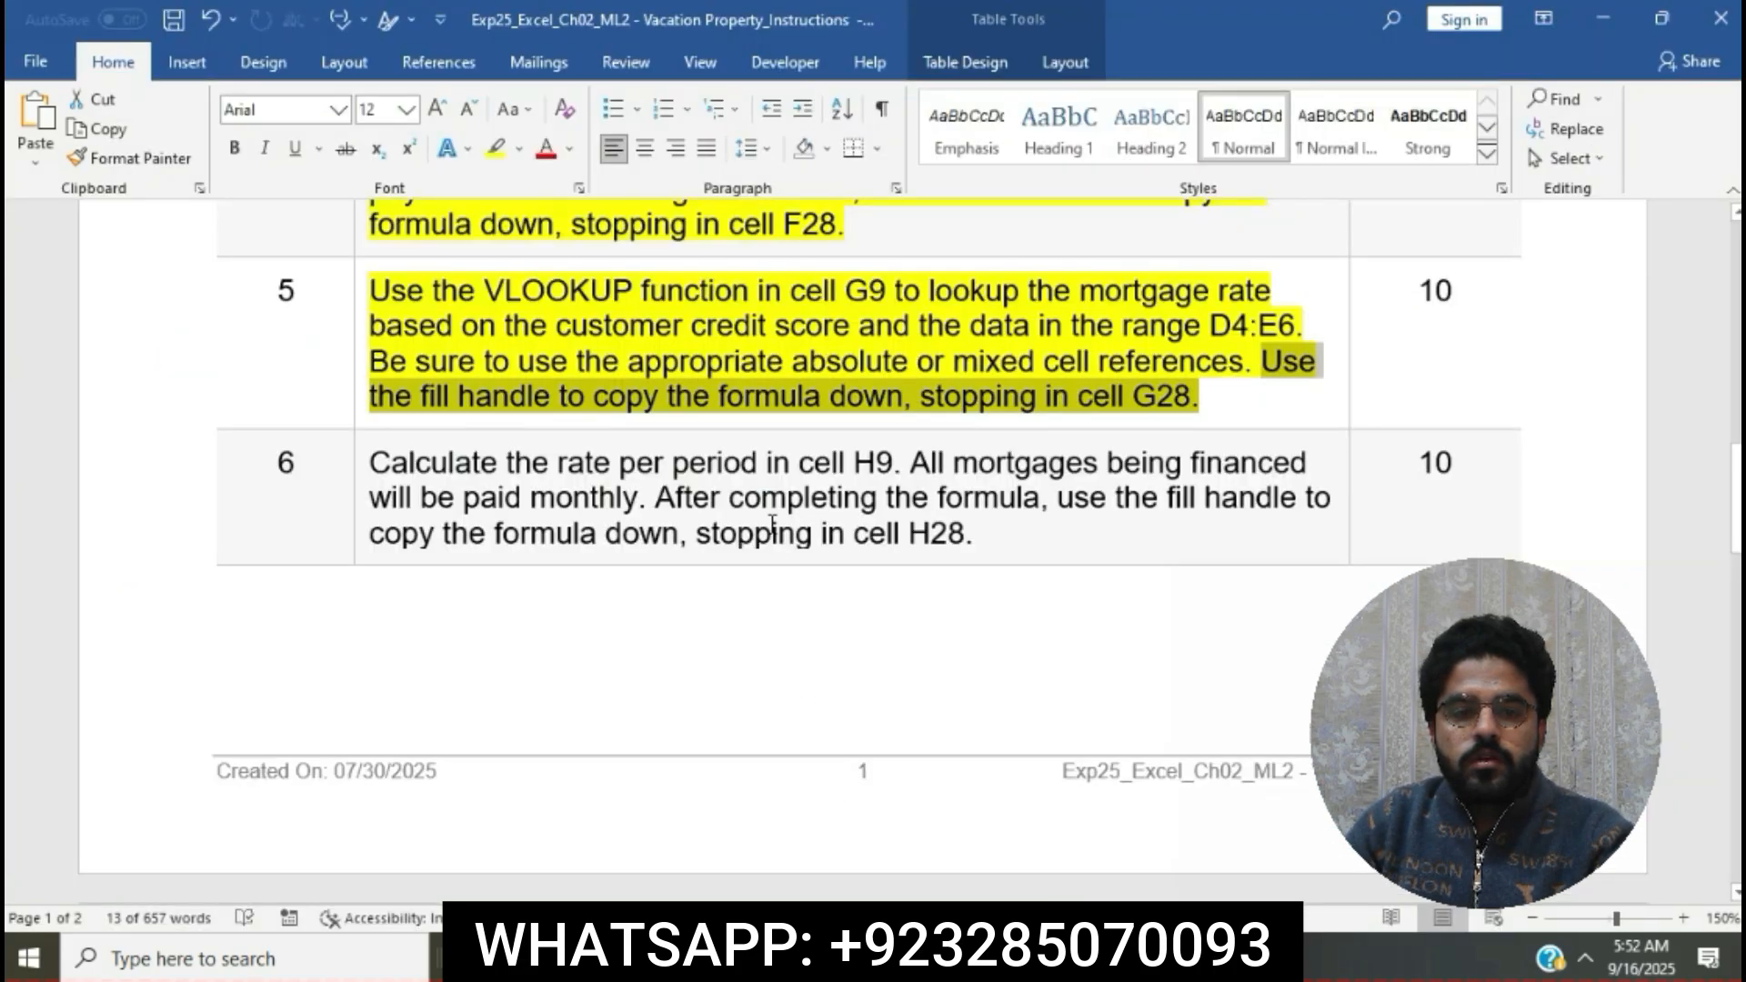
click(764, 393)
scroll(764, 394, down, 2)
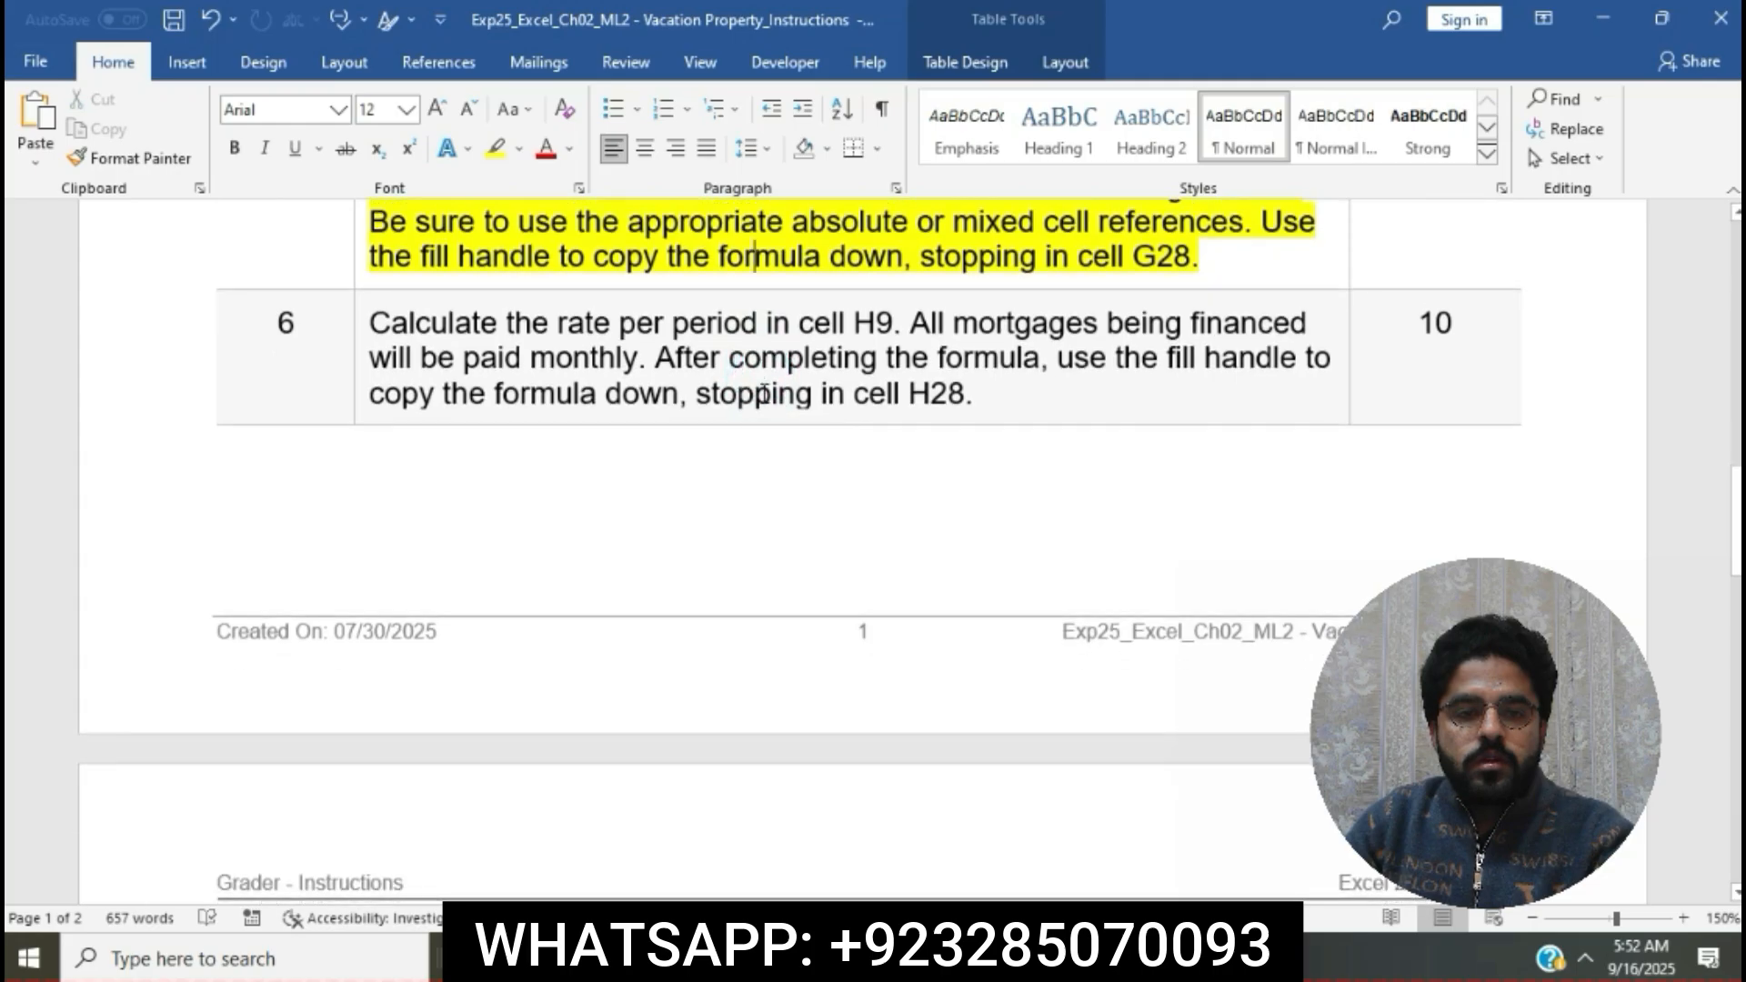
click(364, 326)
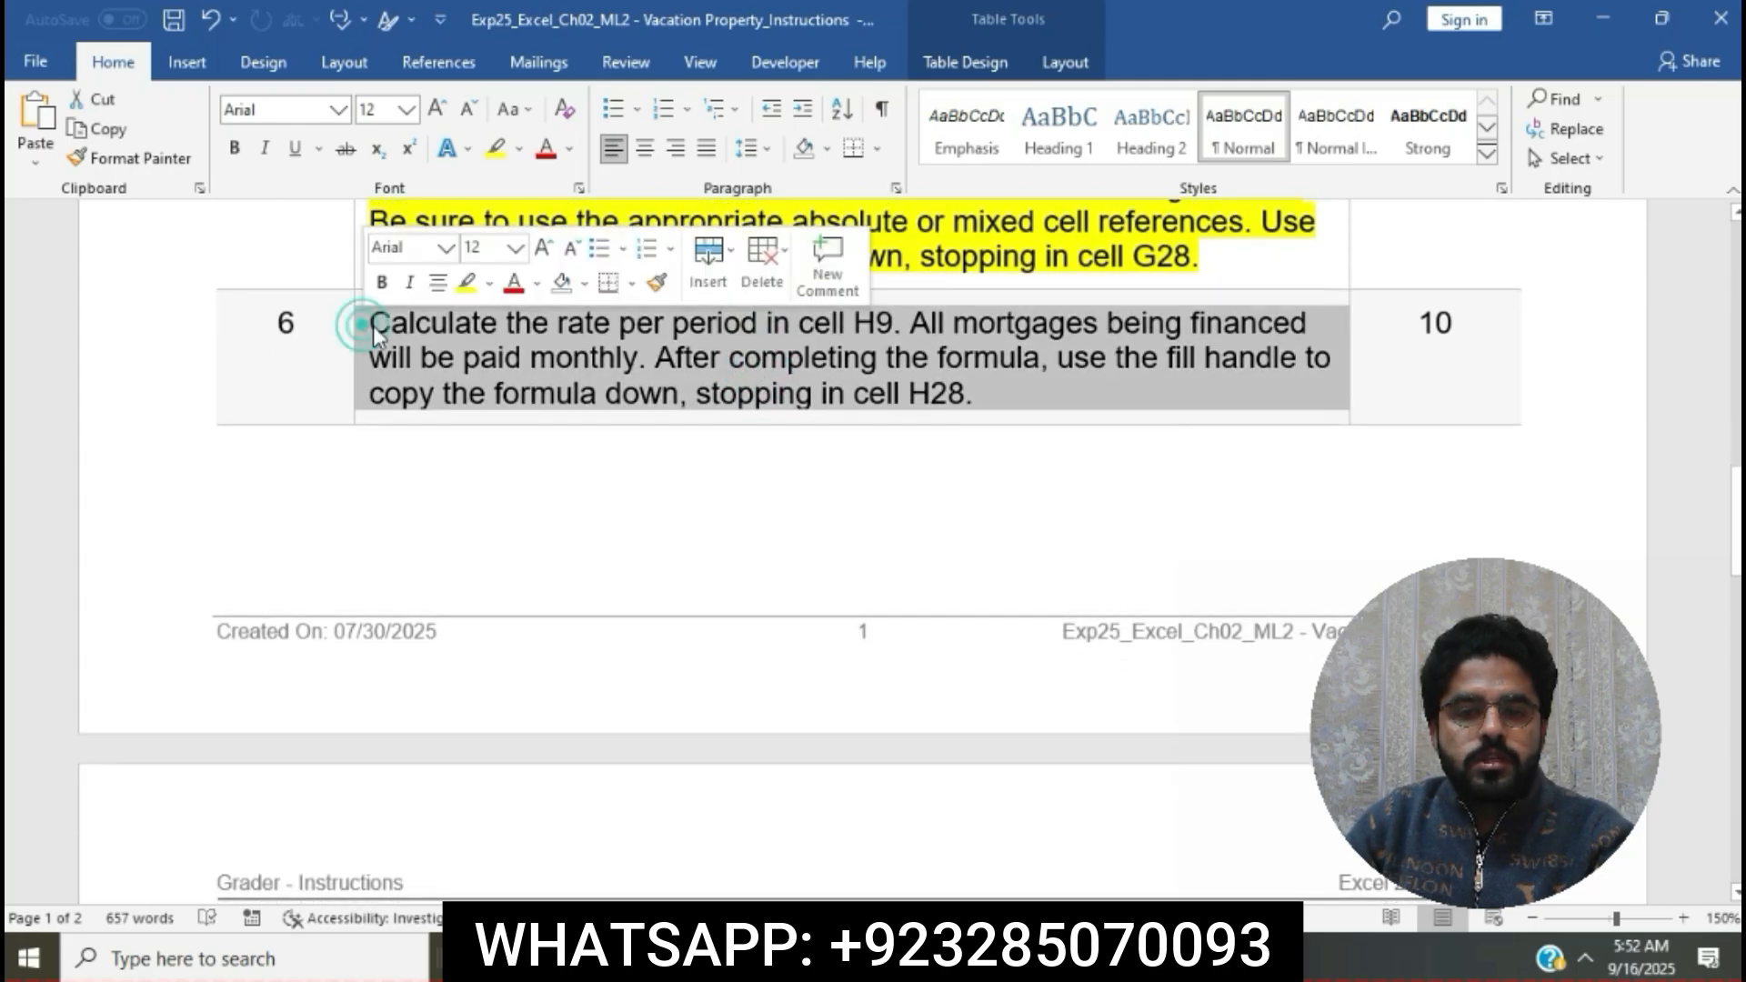
click(467, 286)
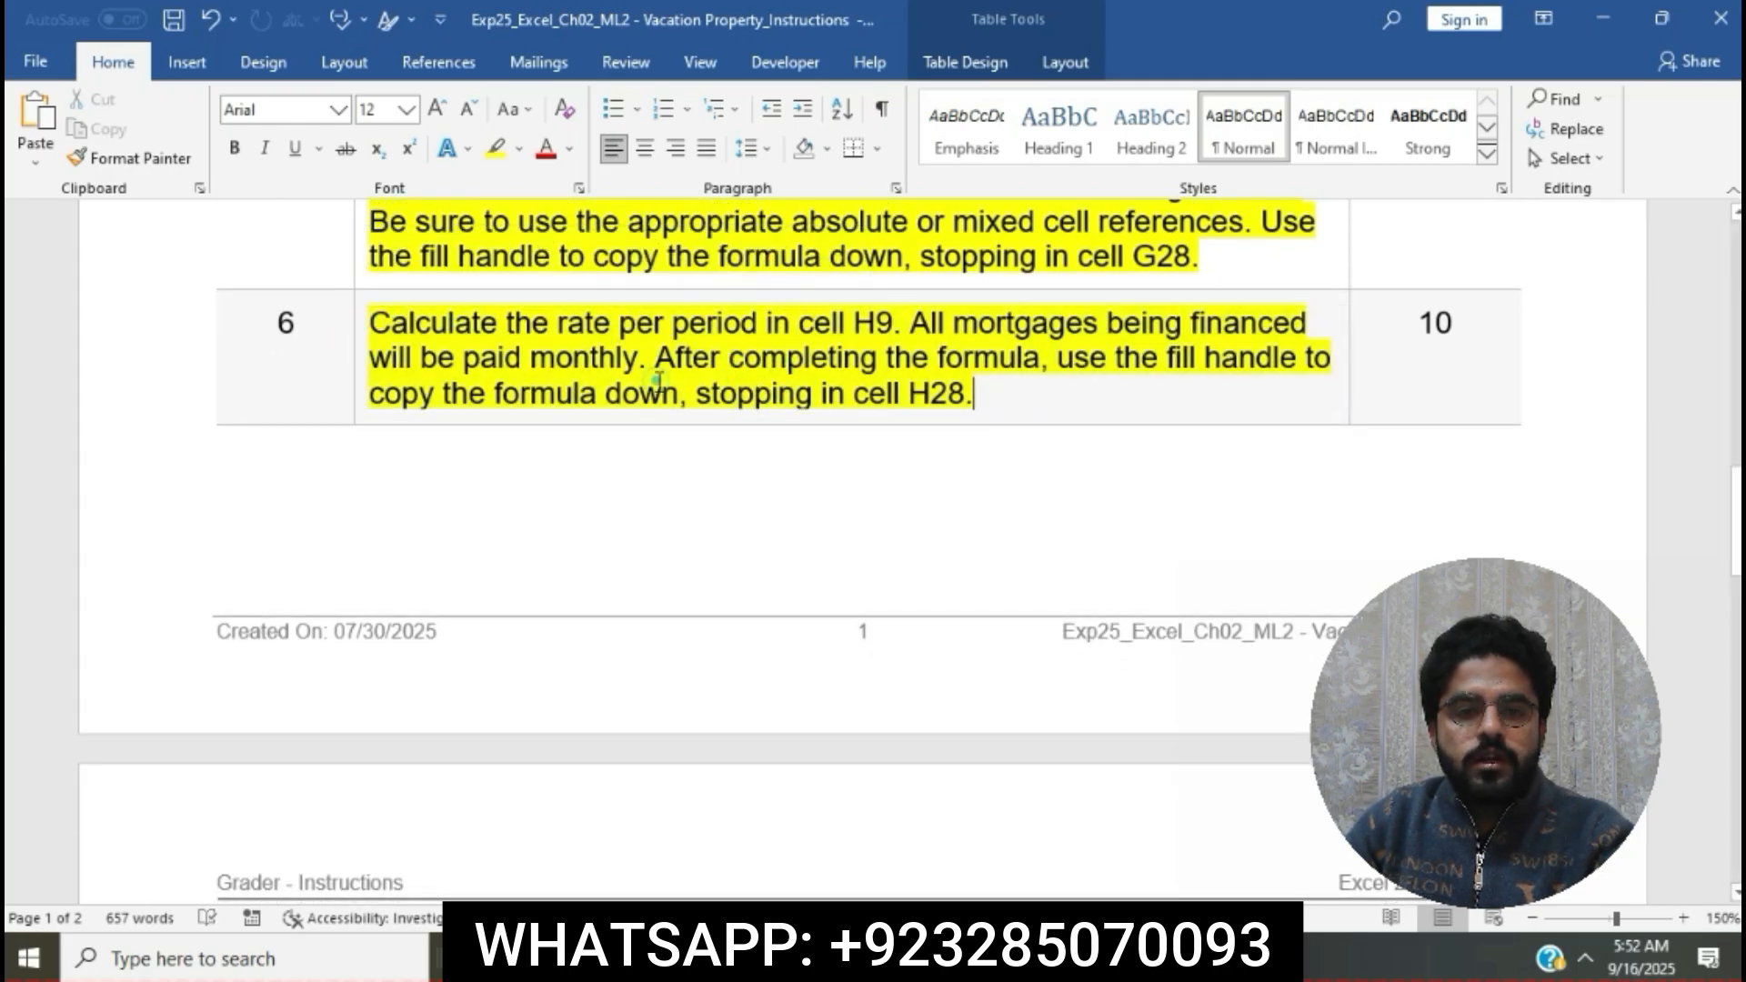
click(662, 391)
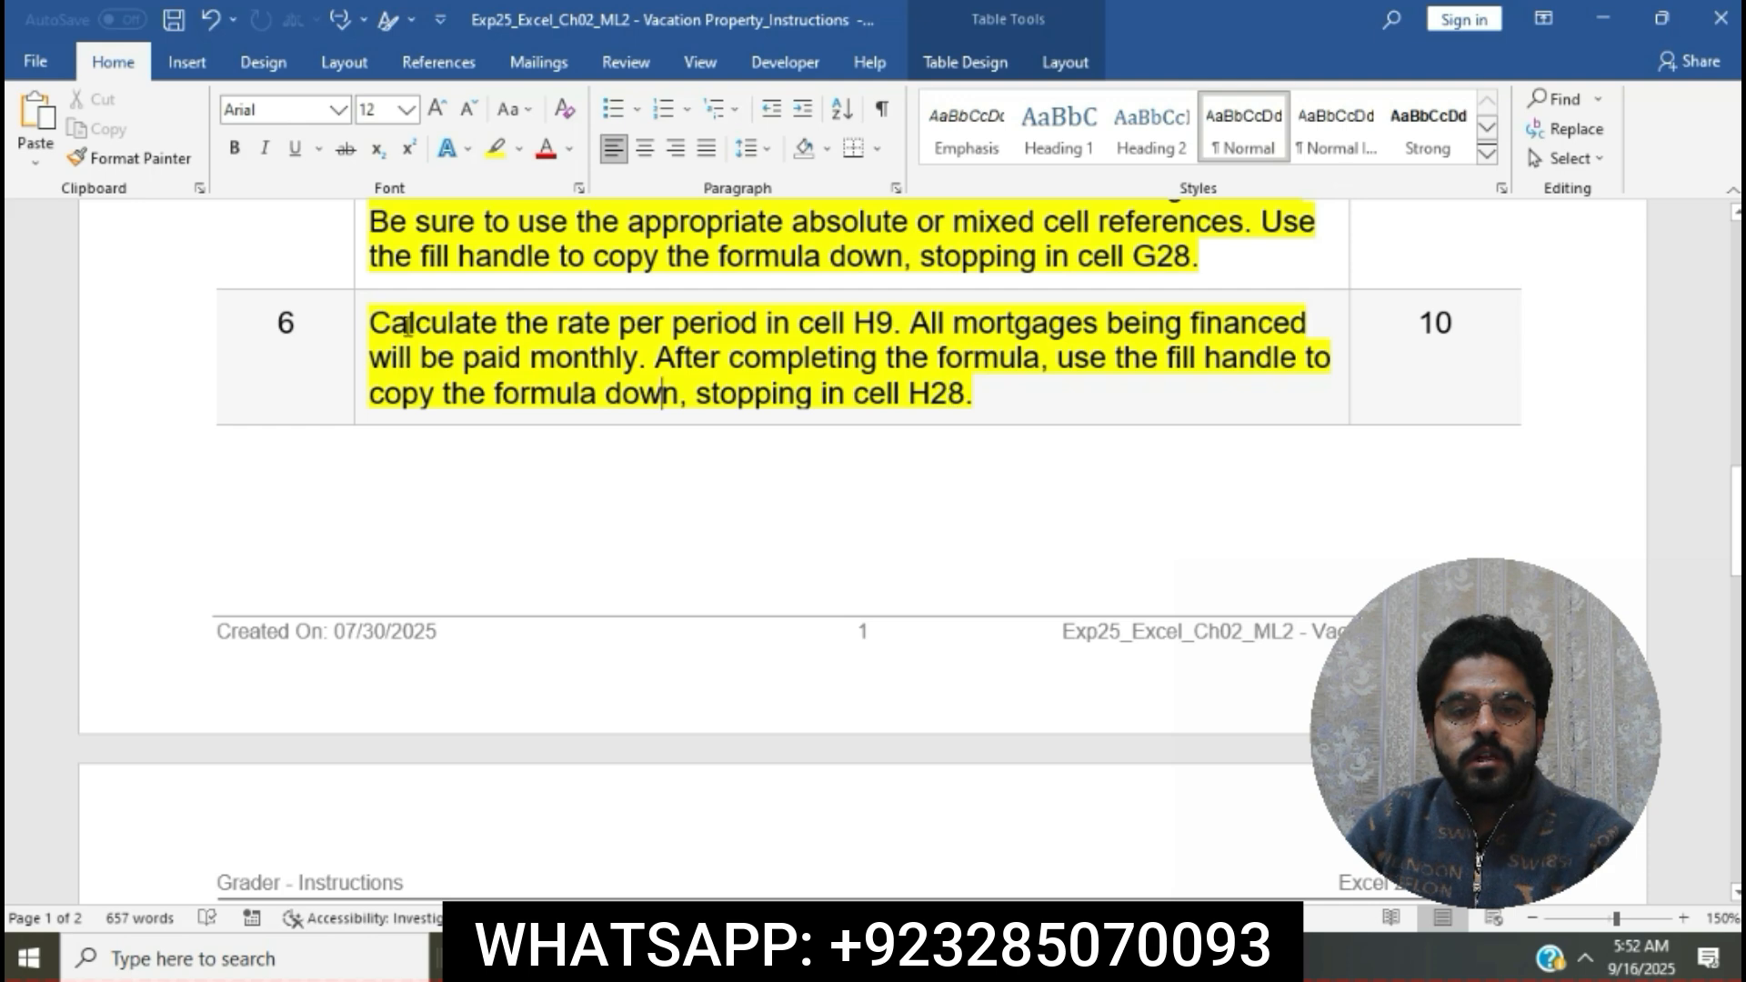
Step: Mark the H9 sentence of step 6, switch to Excel and enter =G9/12 in cell H9 of the Rate per period column
drag(371, 323, 905, 331)
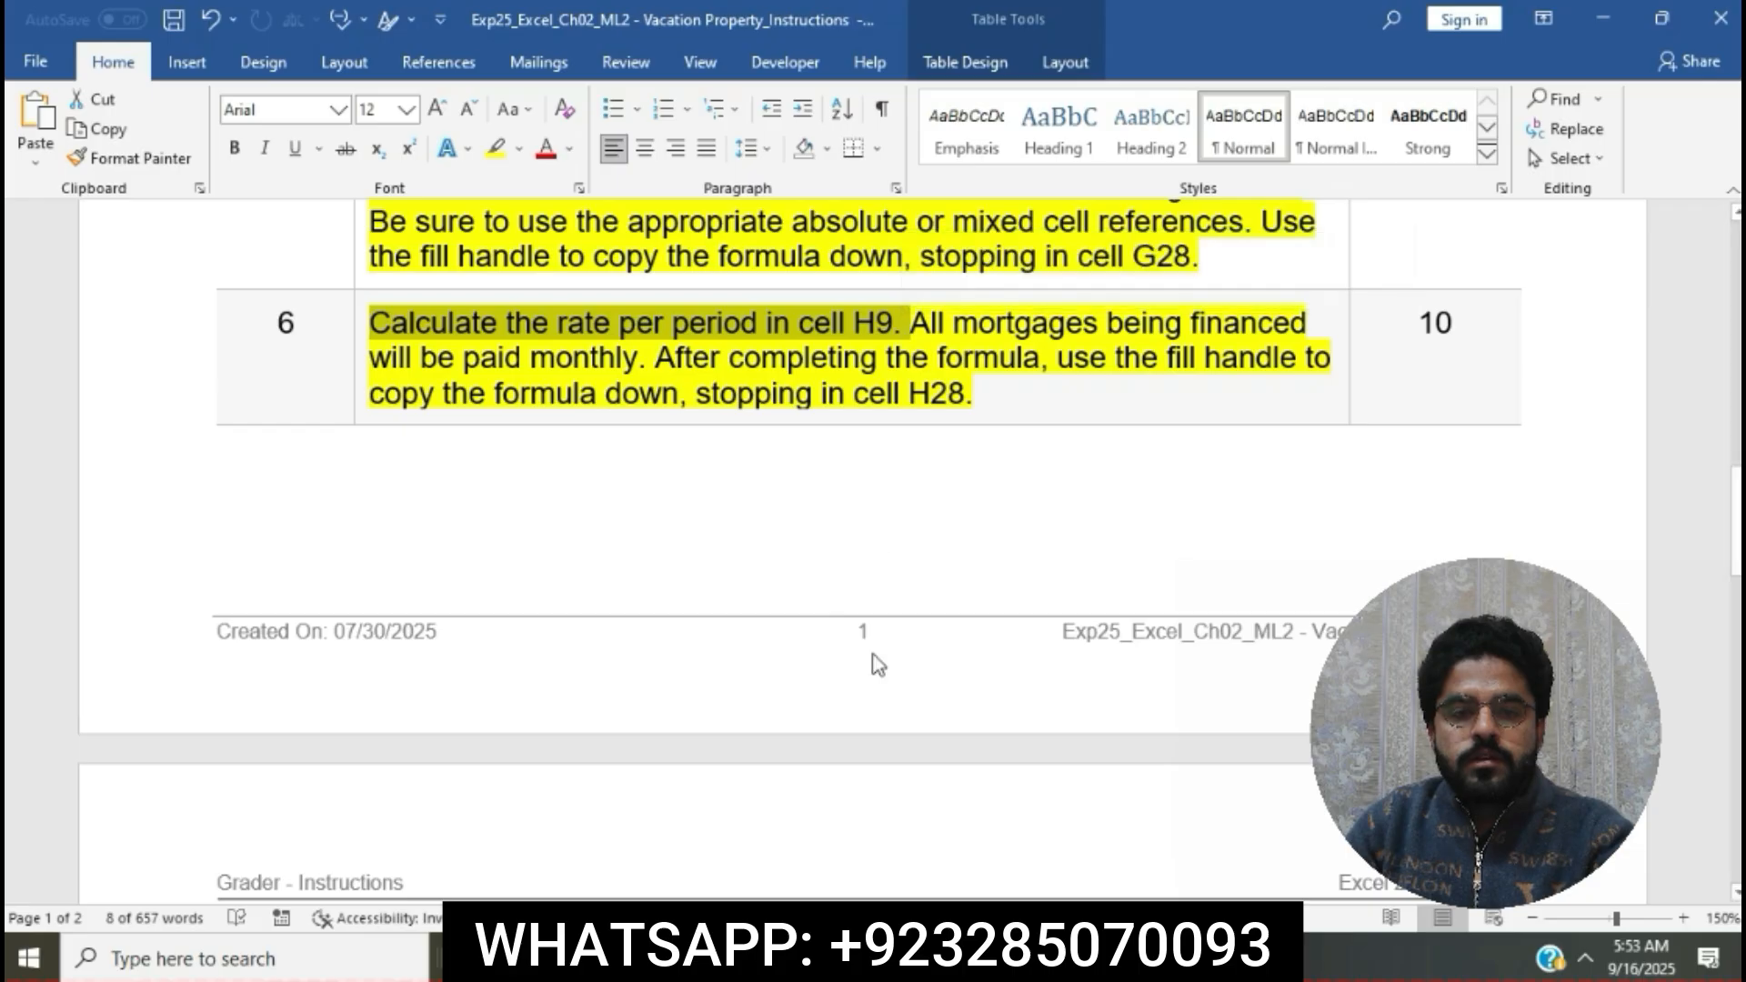
key(alt+Tab)
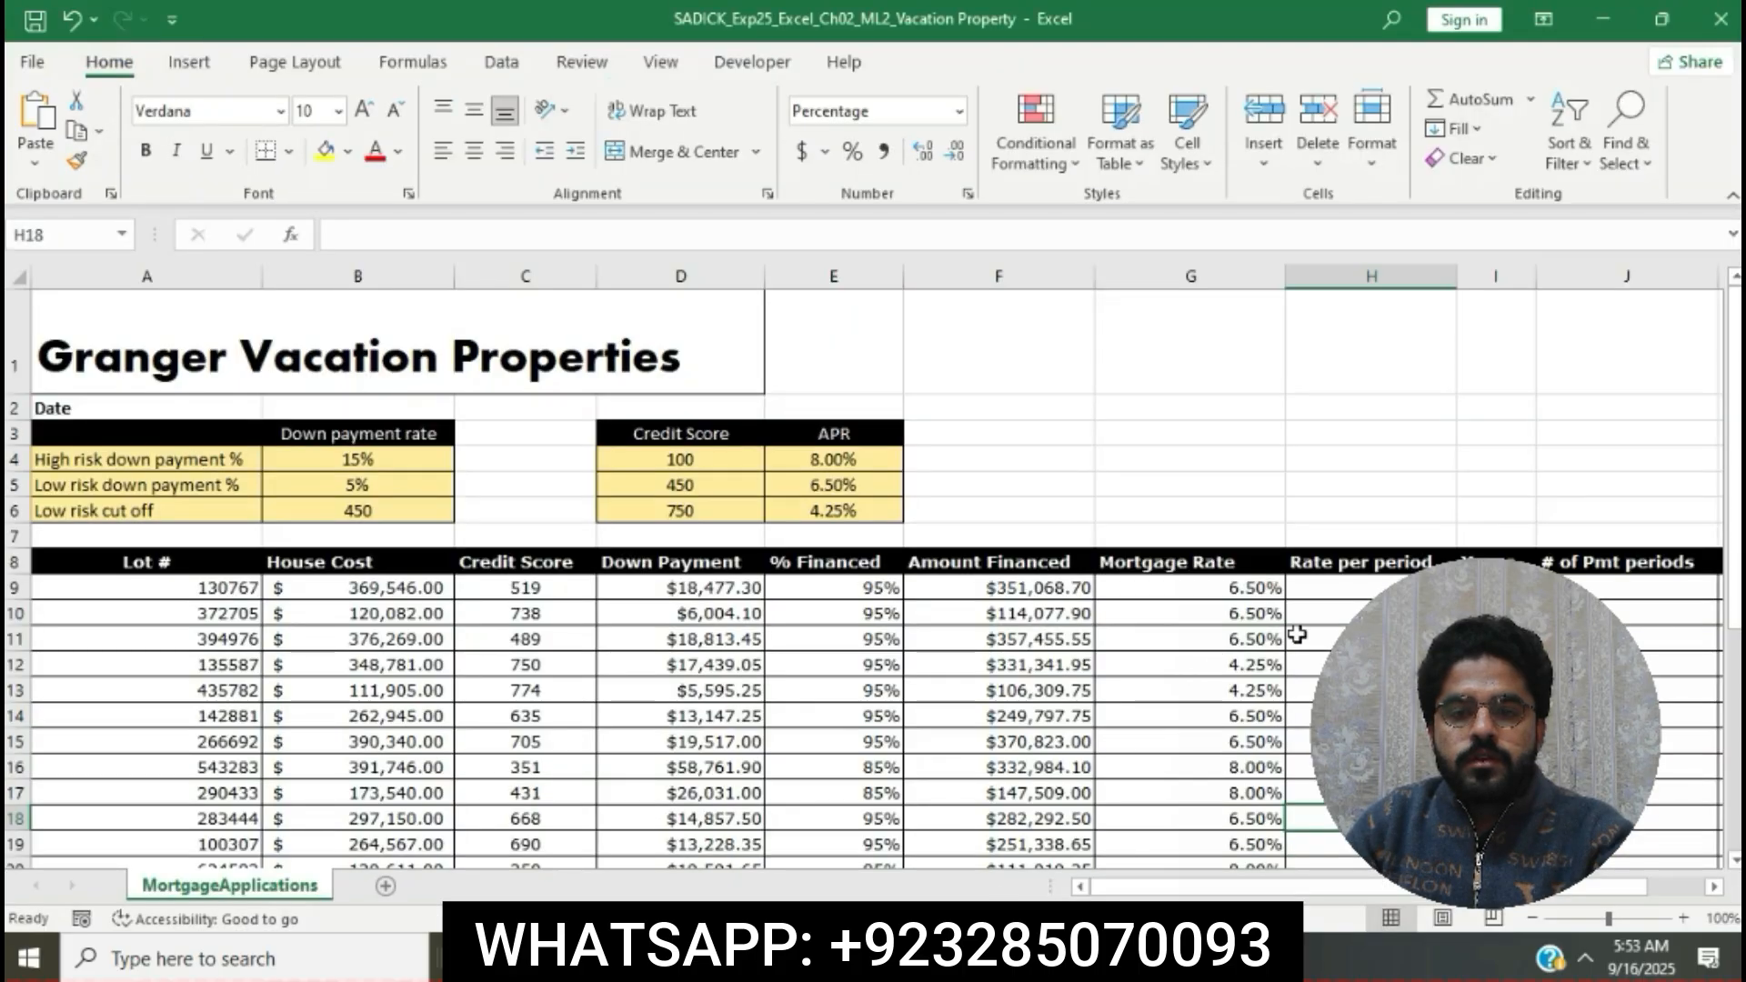
scroll(1169, 588, right, 1)
click(1169, 588)
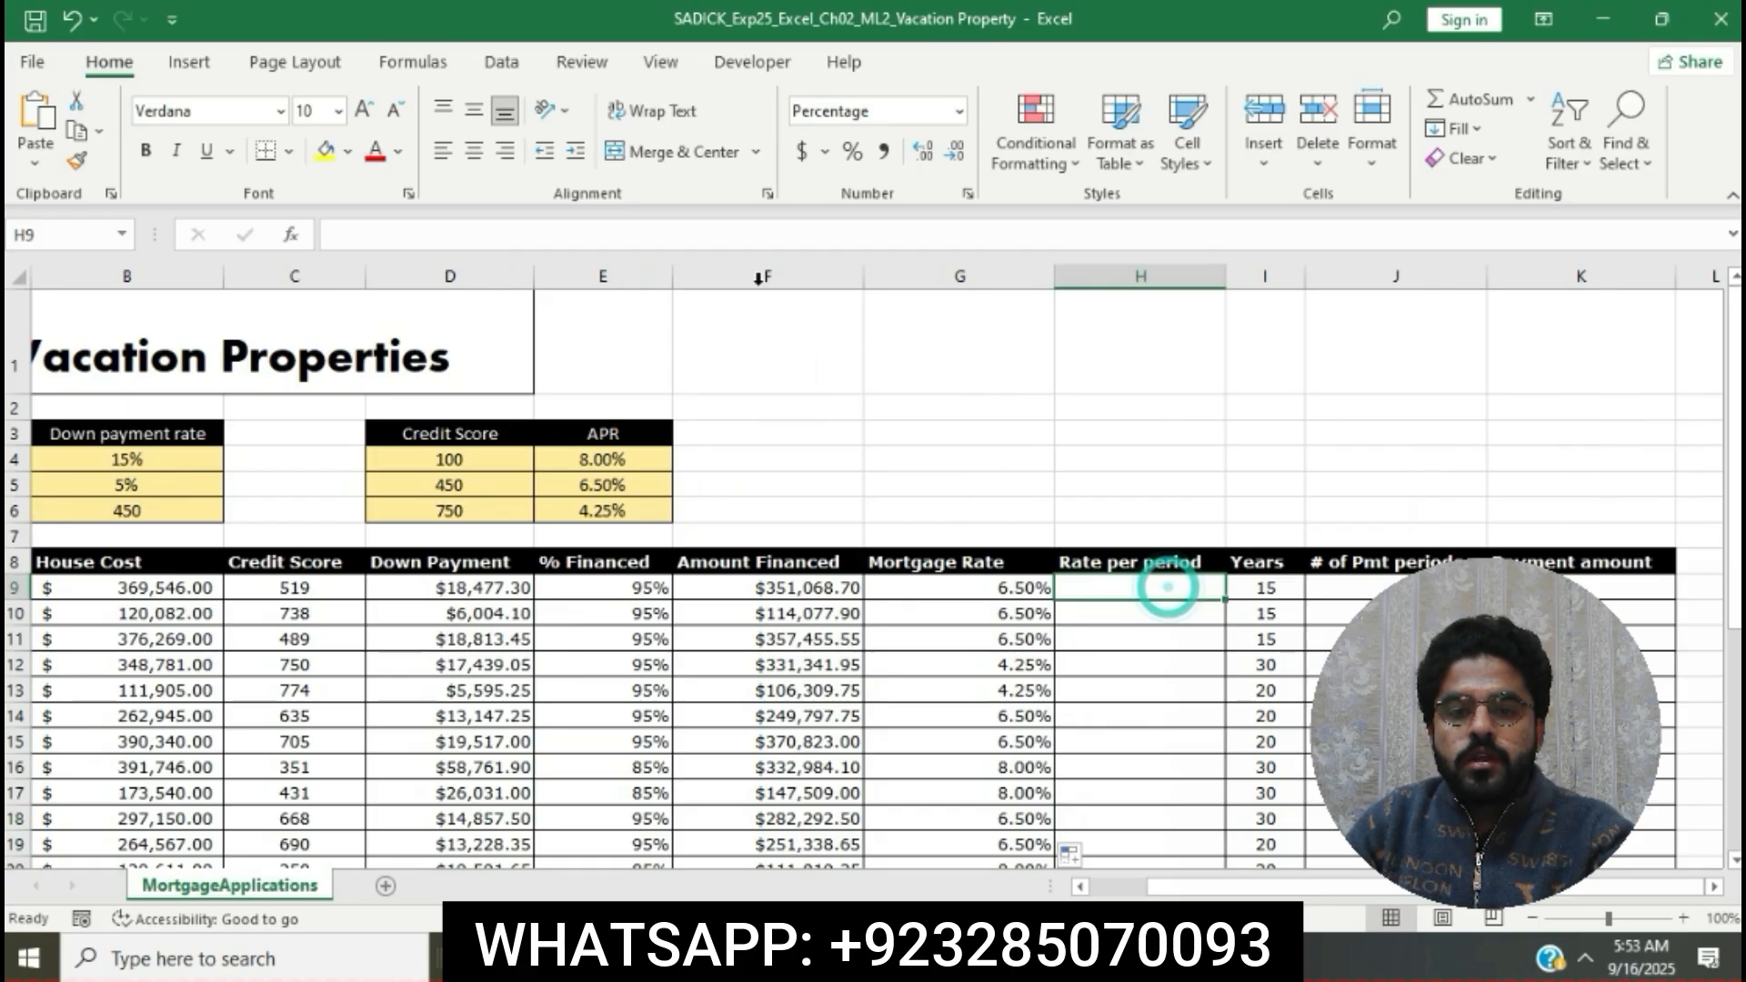
click(723, 234)
text(=)
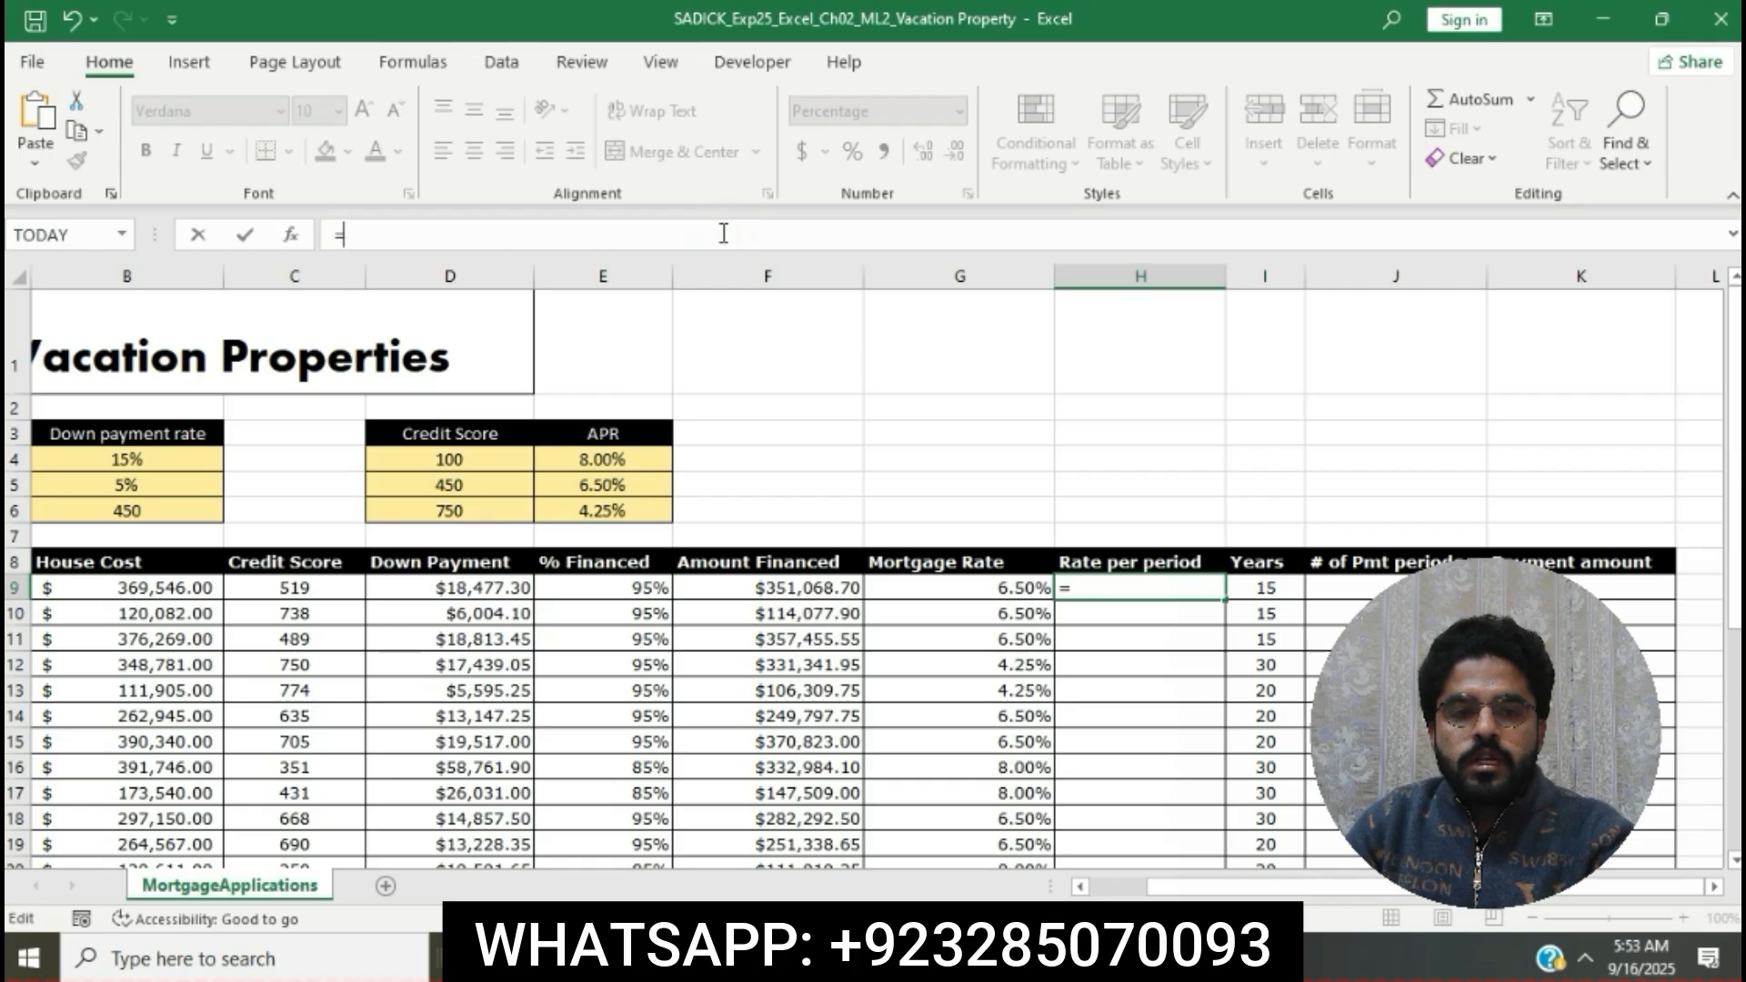
text(G9)
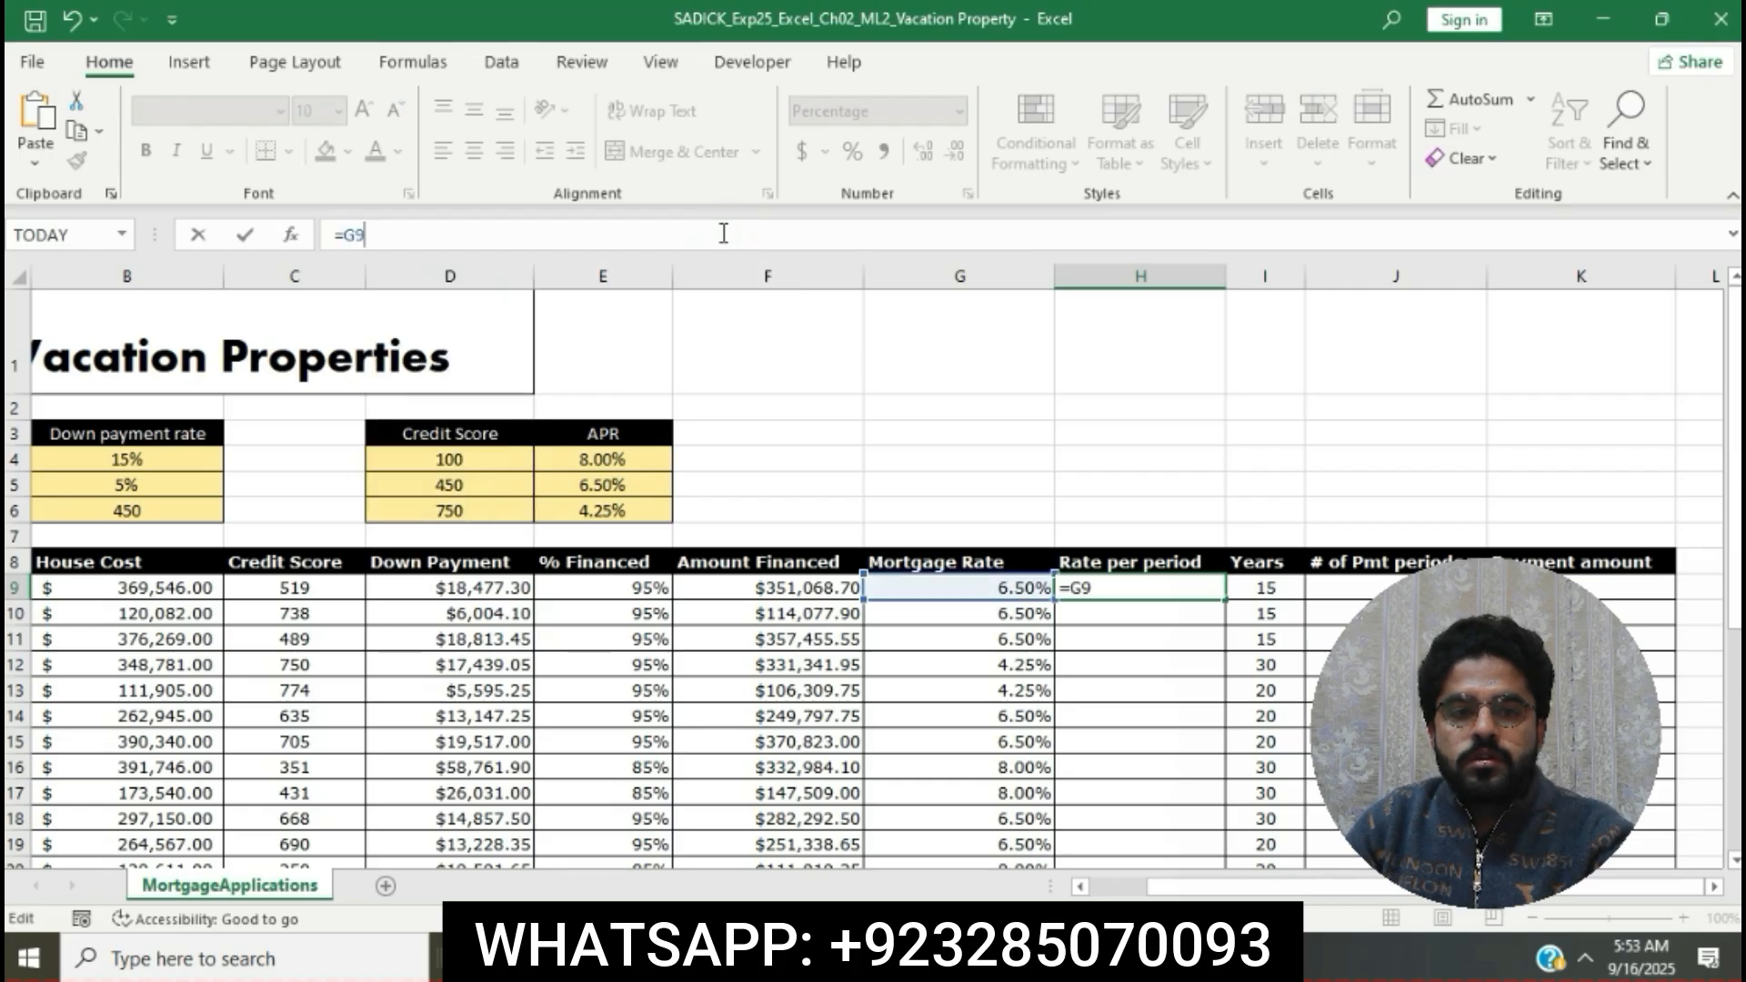
text(/)
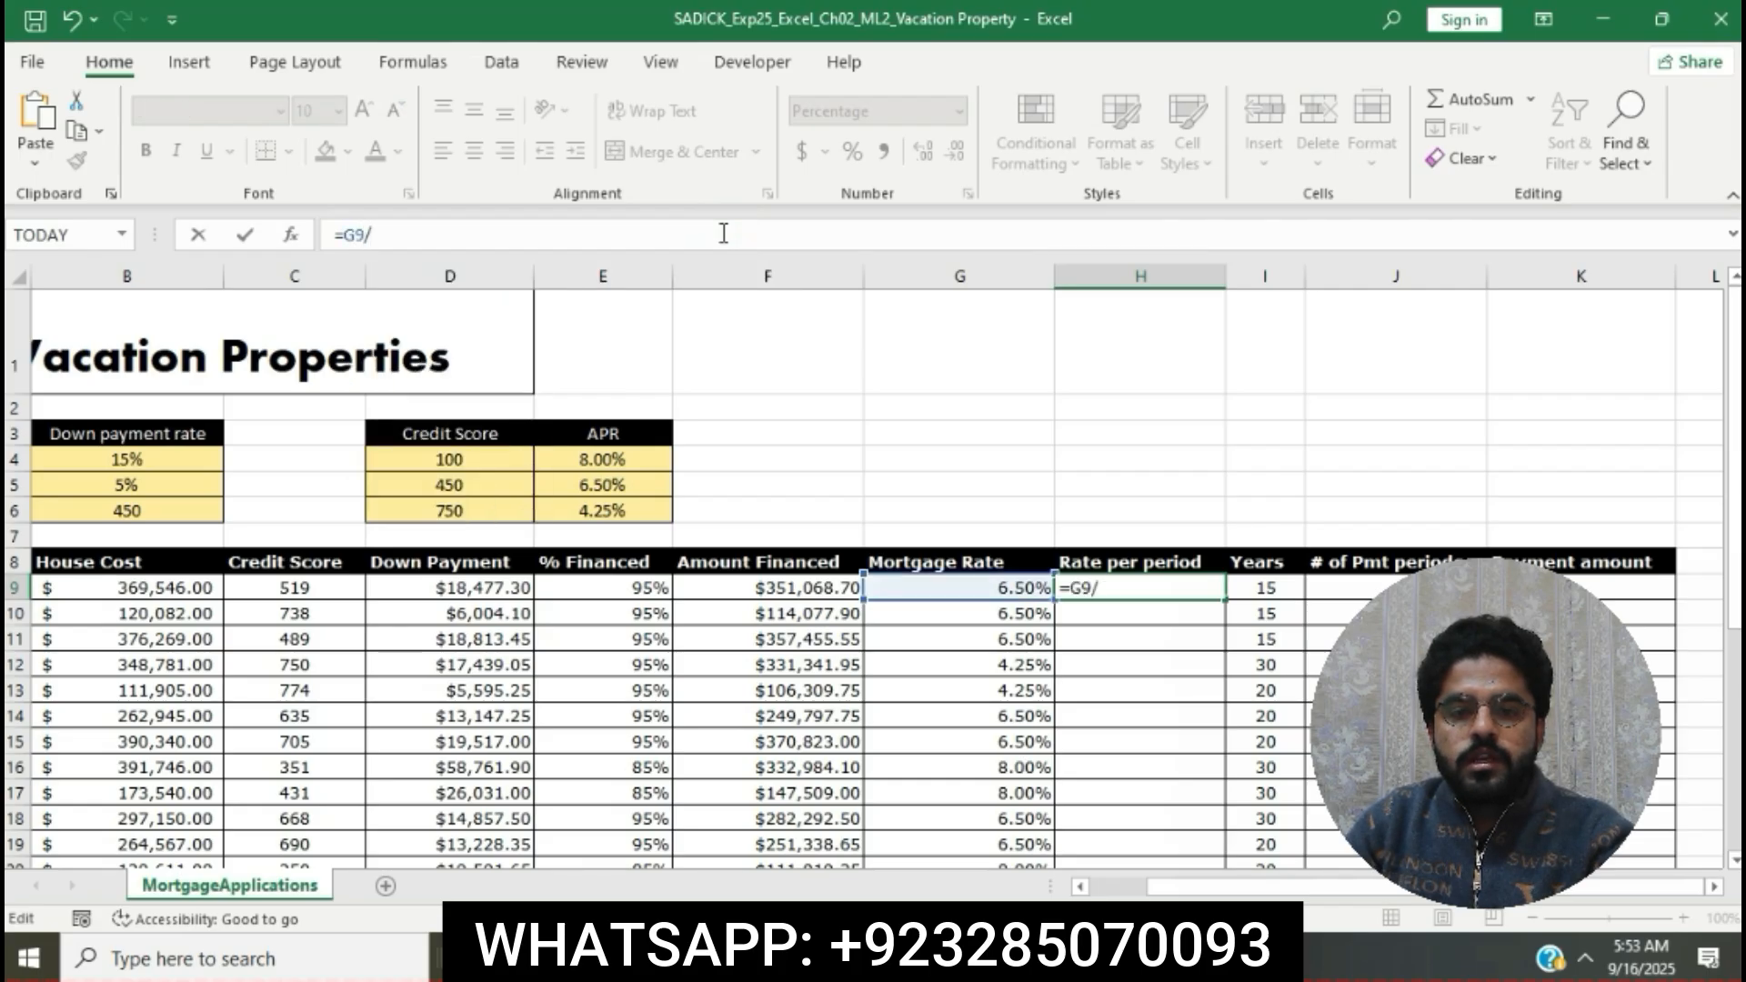
text(12)
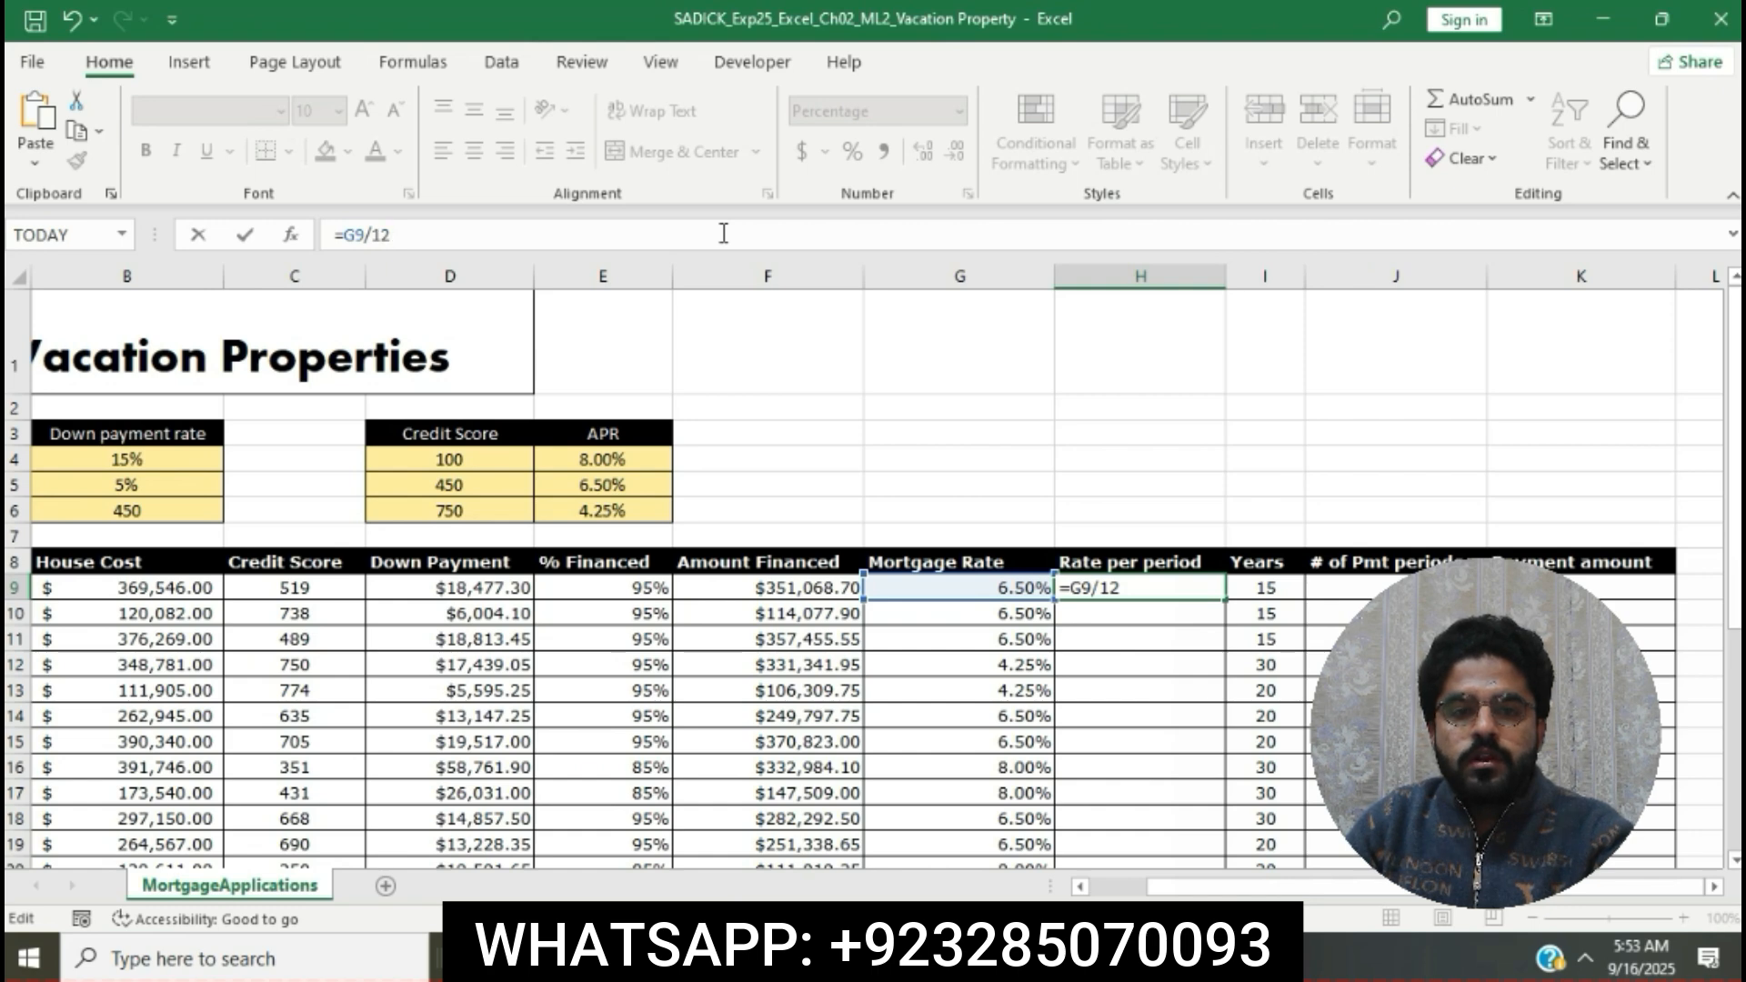
key(Return)
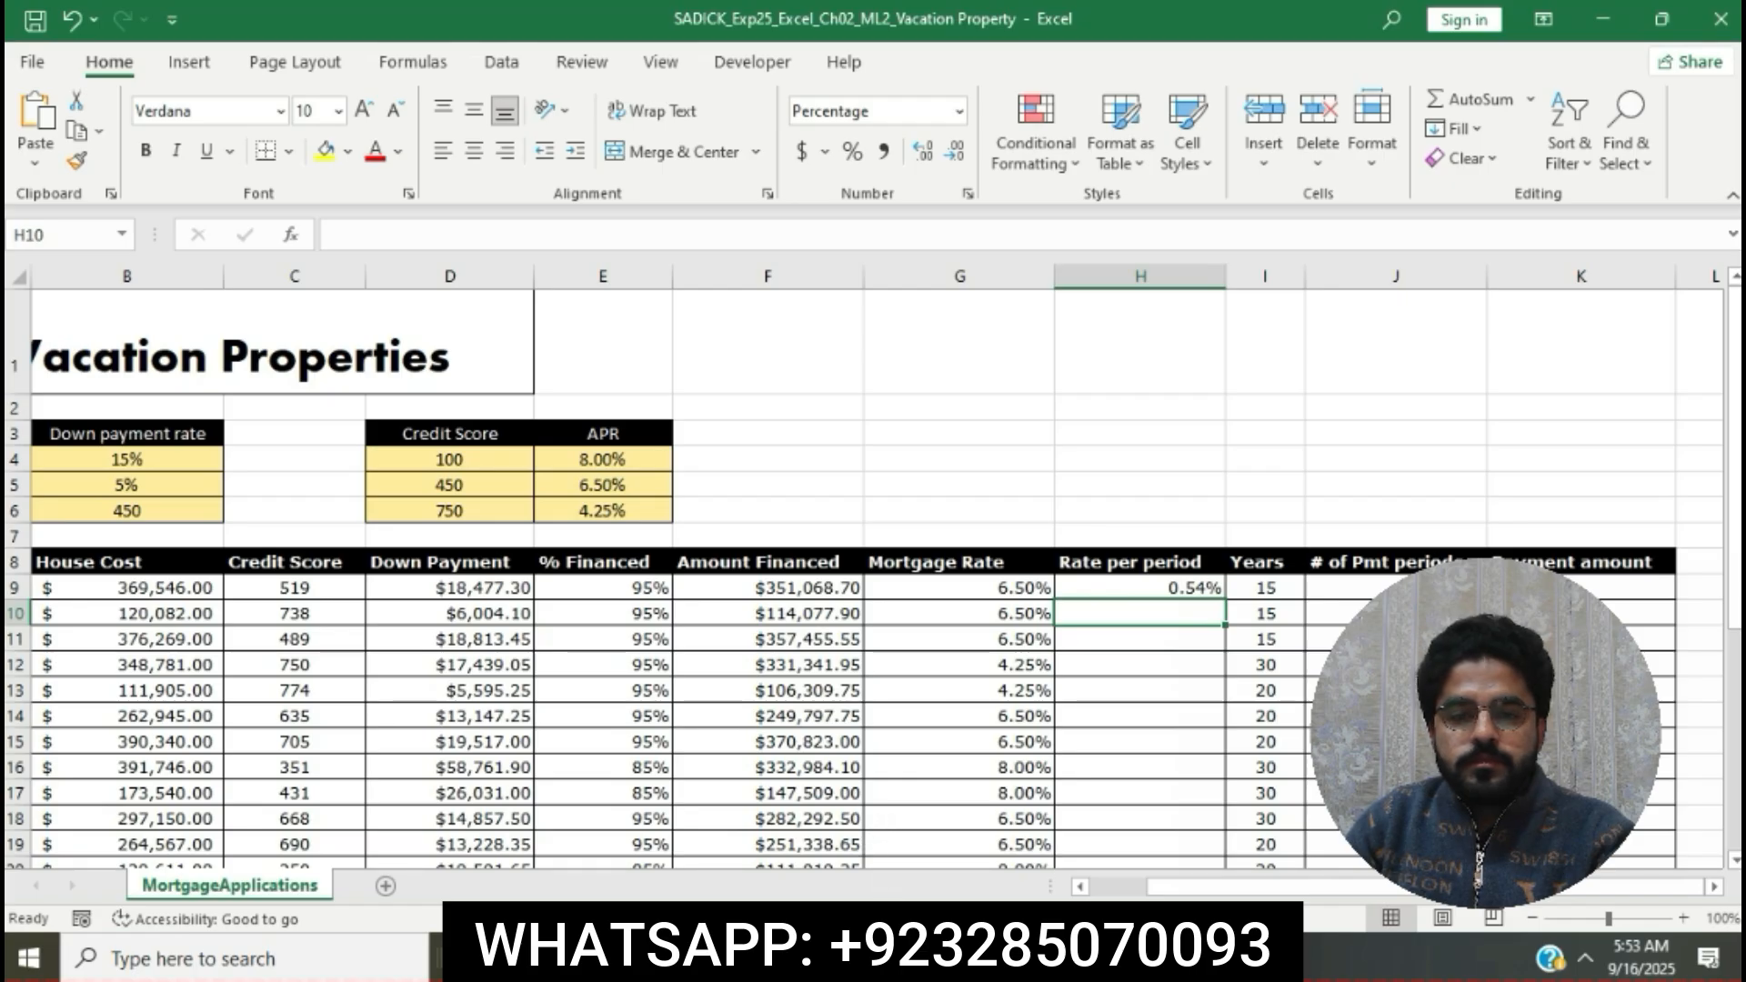
Step: Check the fill instruction of step 6 in Word and copy the H9 formula down through H28 in Excel, filling without formatting
click(801, 960)
click(1012, 393)
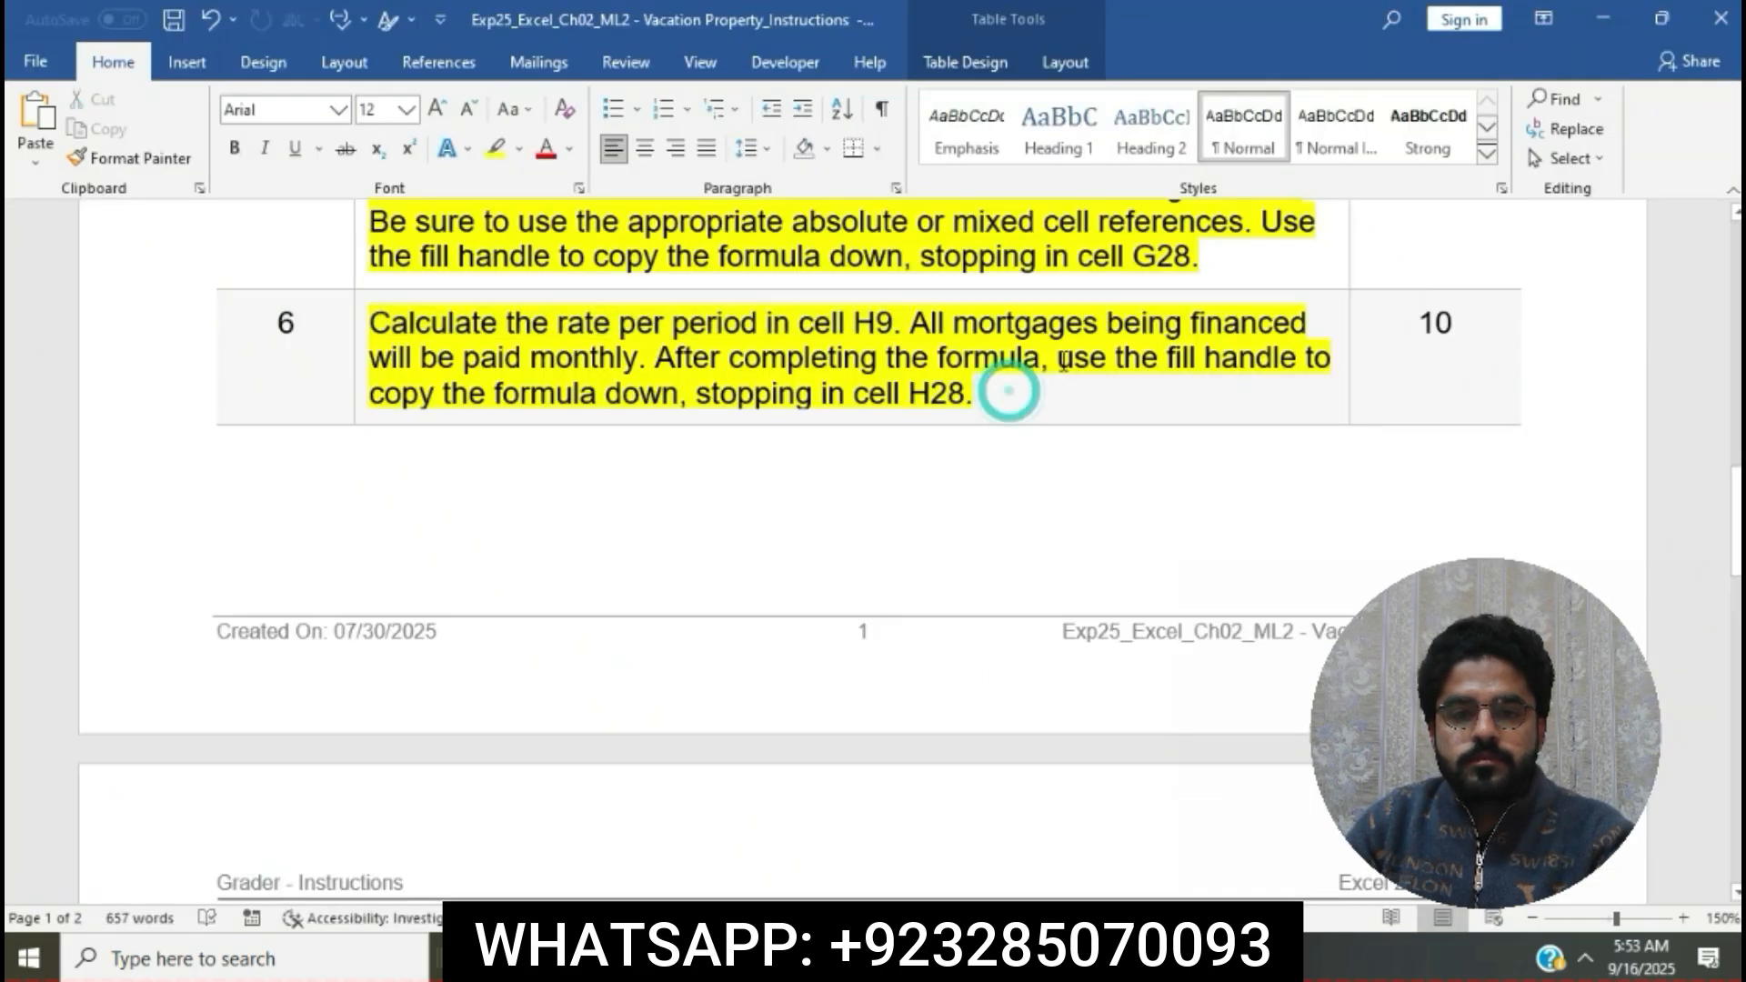
drag(1063, 361, 1083, 389)
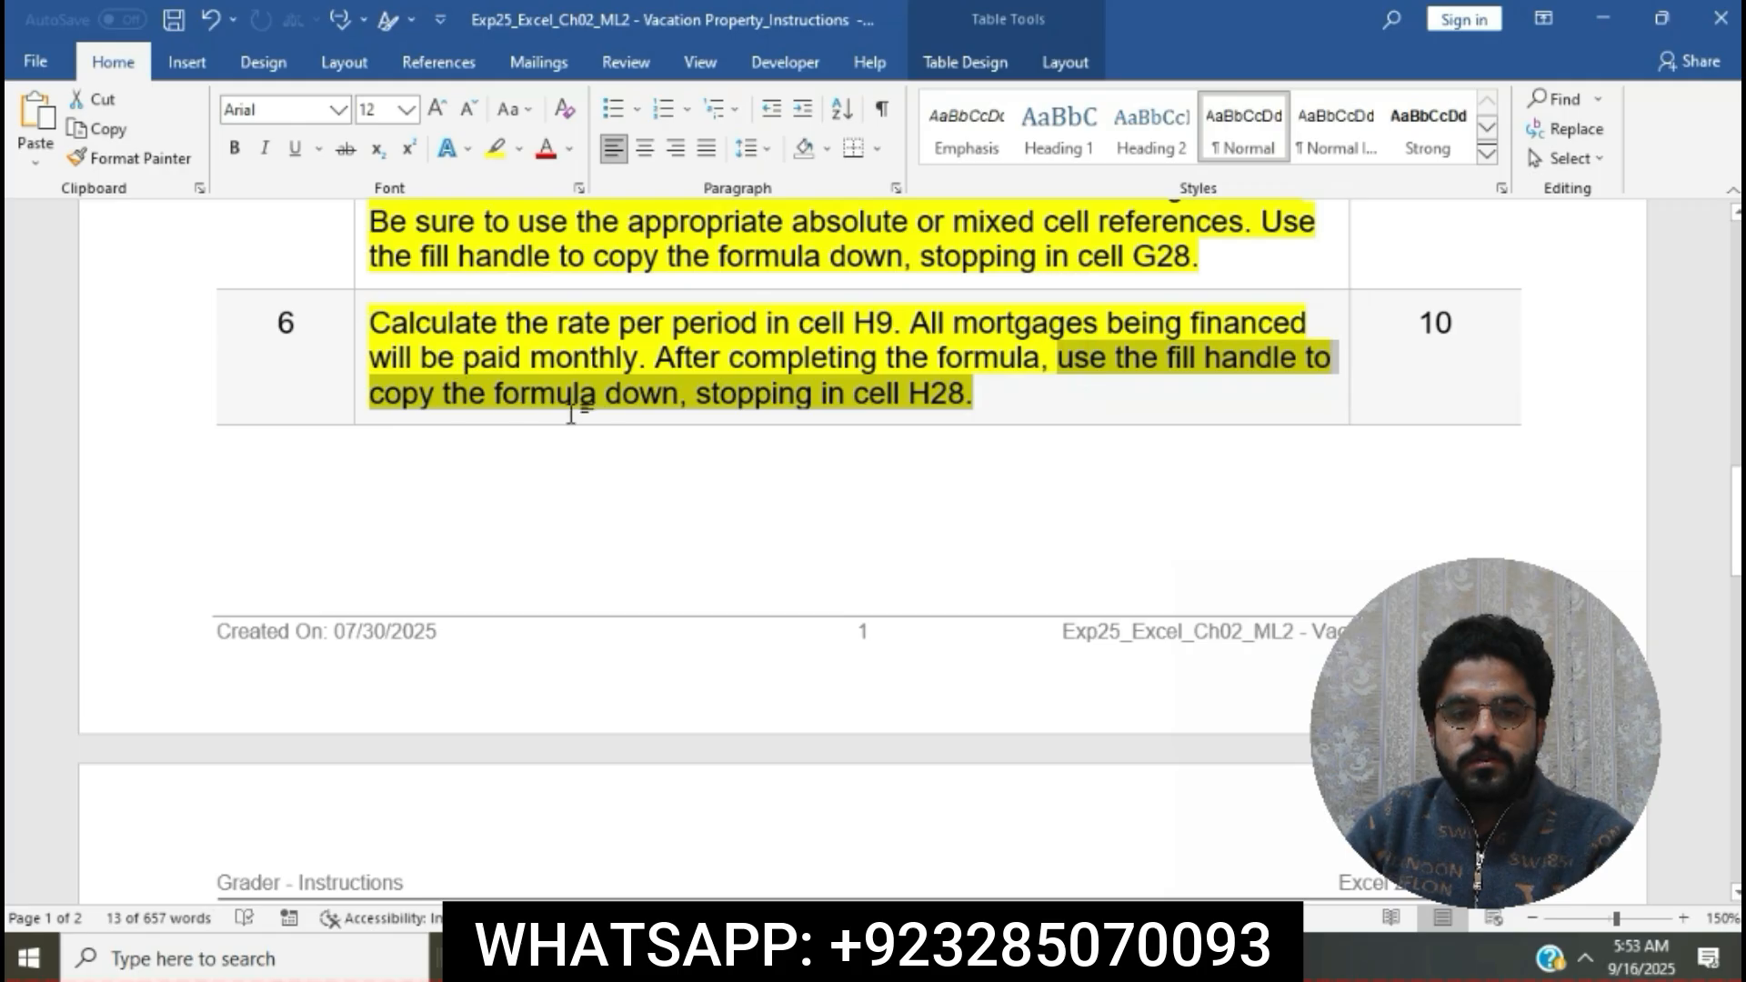
key(alt+Tab)
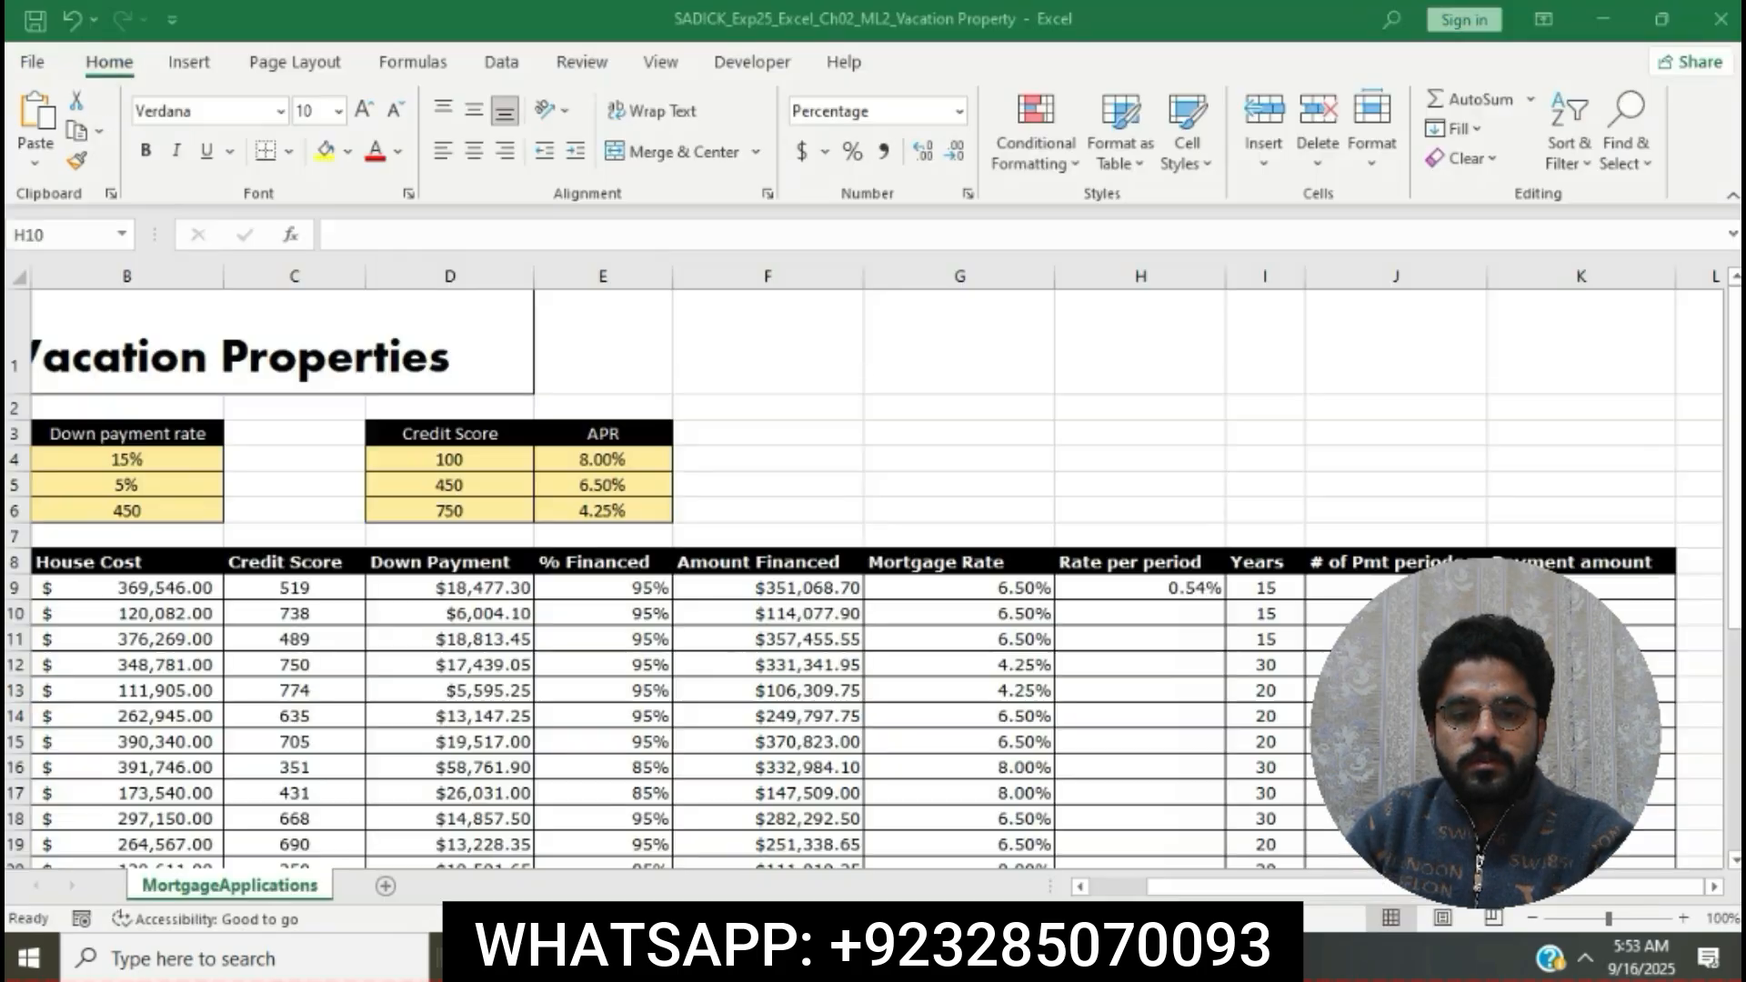
click(1175, 588)
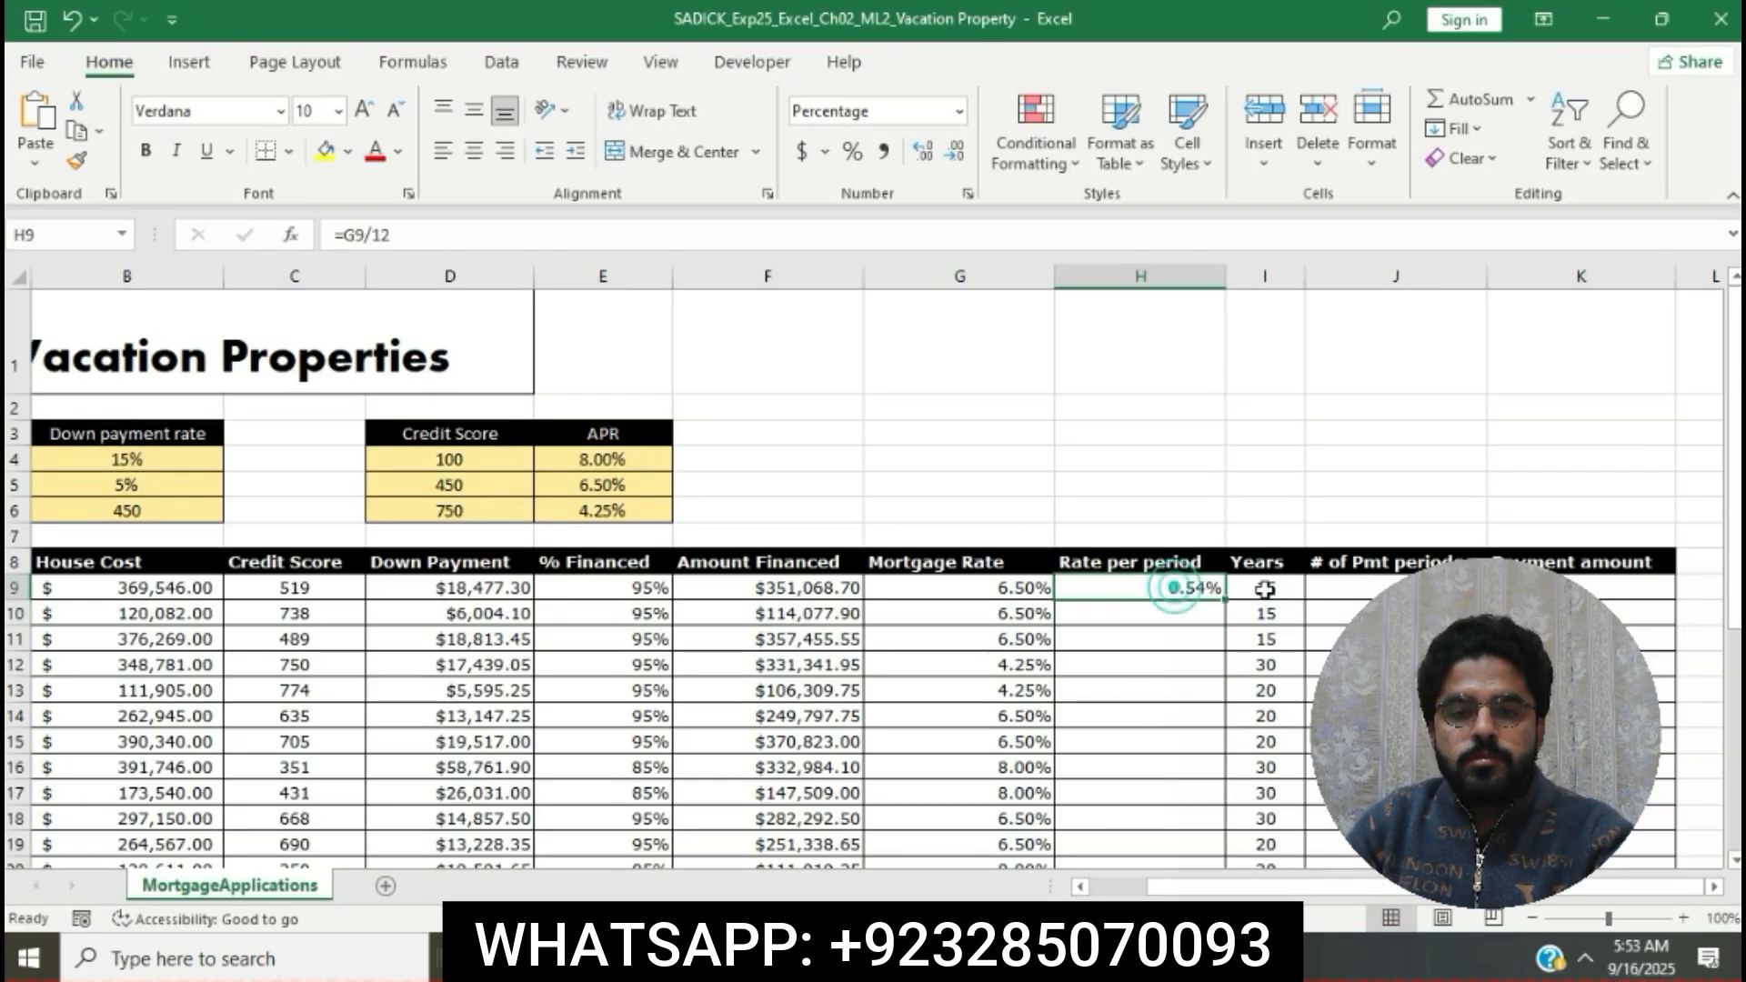
drag(1228, 605, 1123, 800)
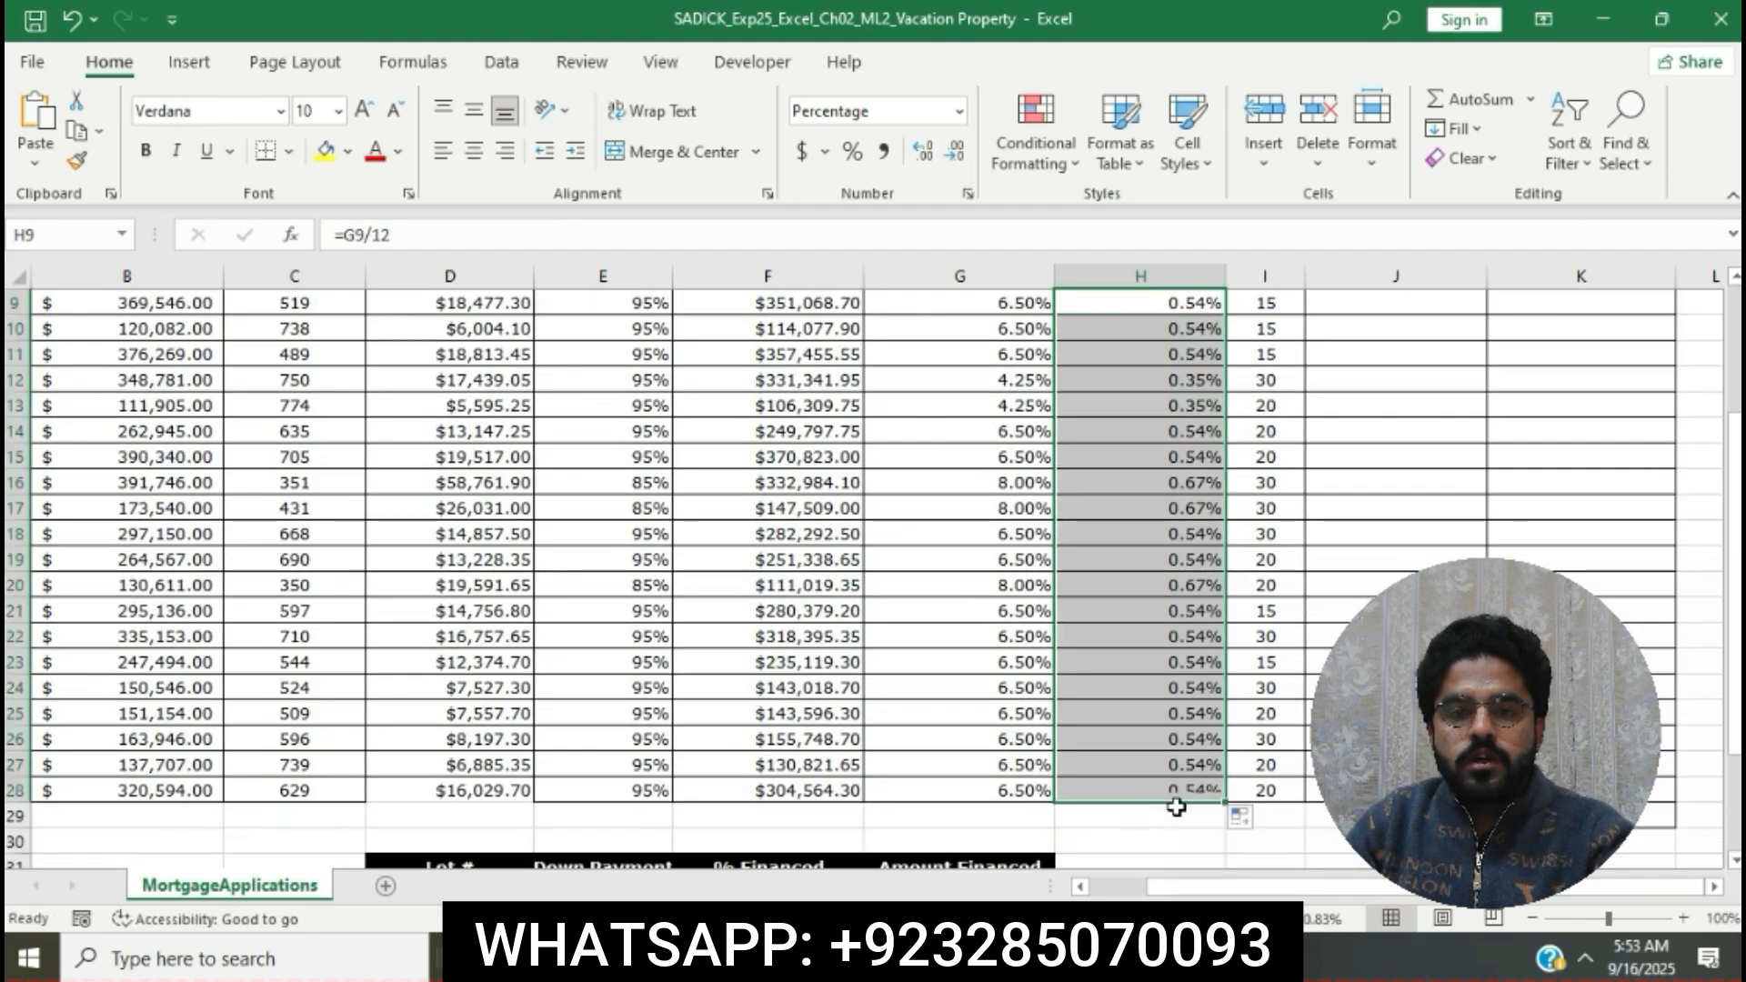
click(1261, 821)
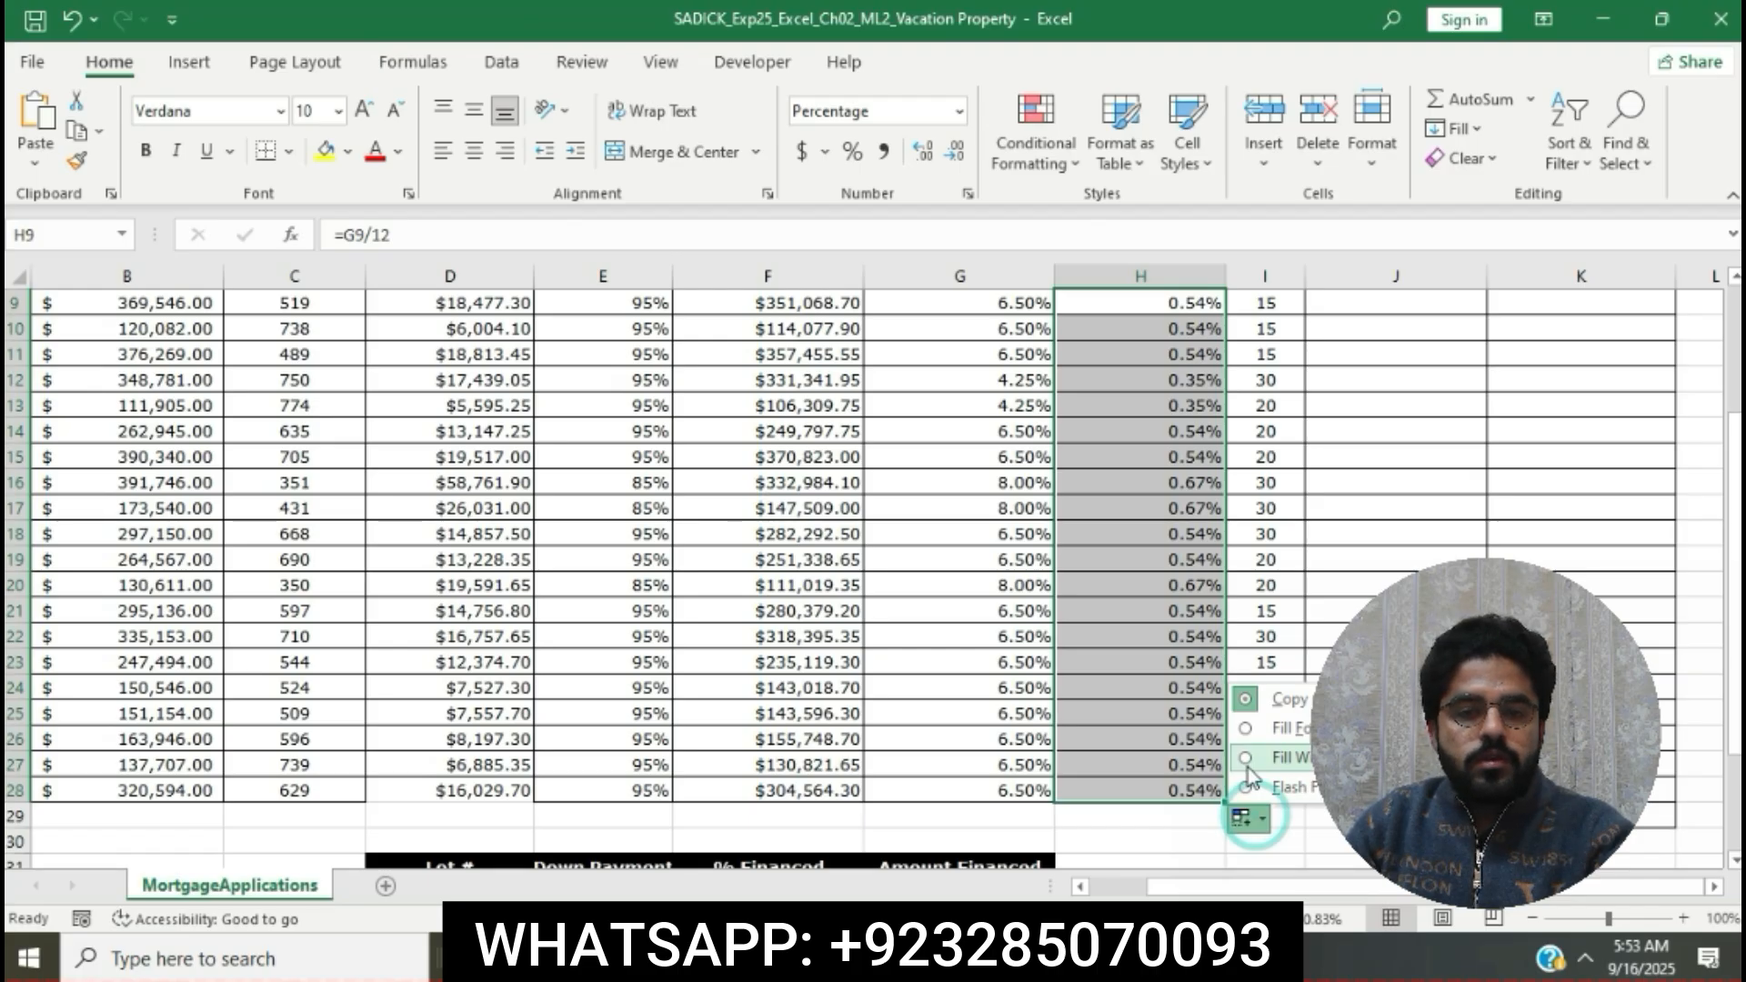
click(1283, 758)
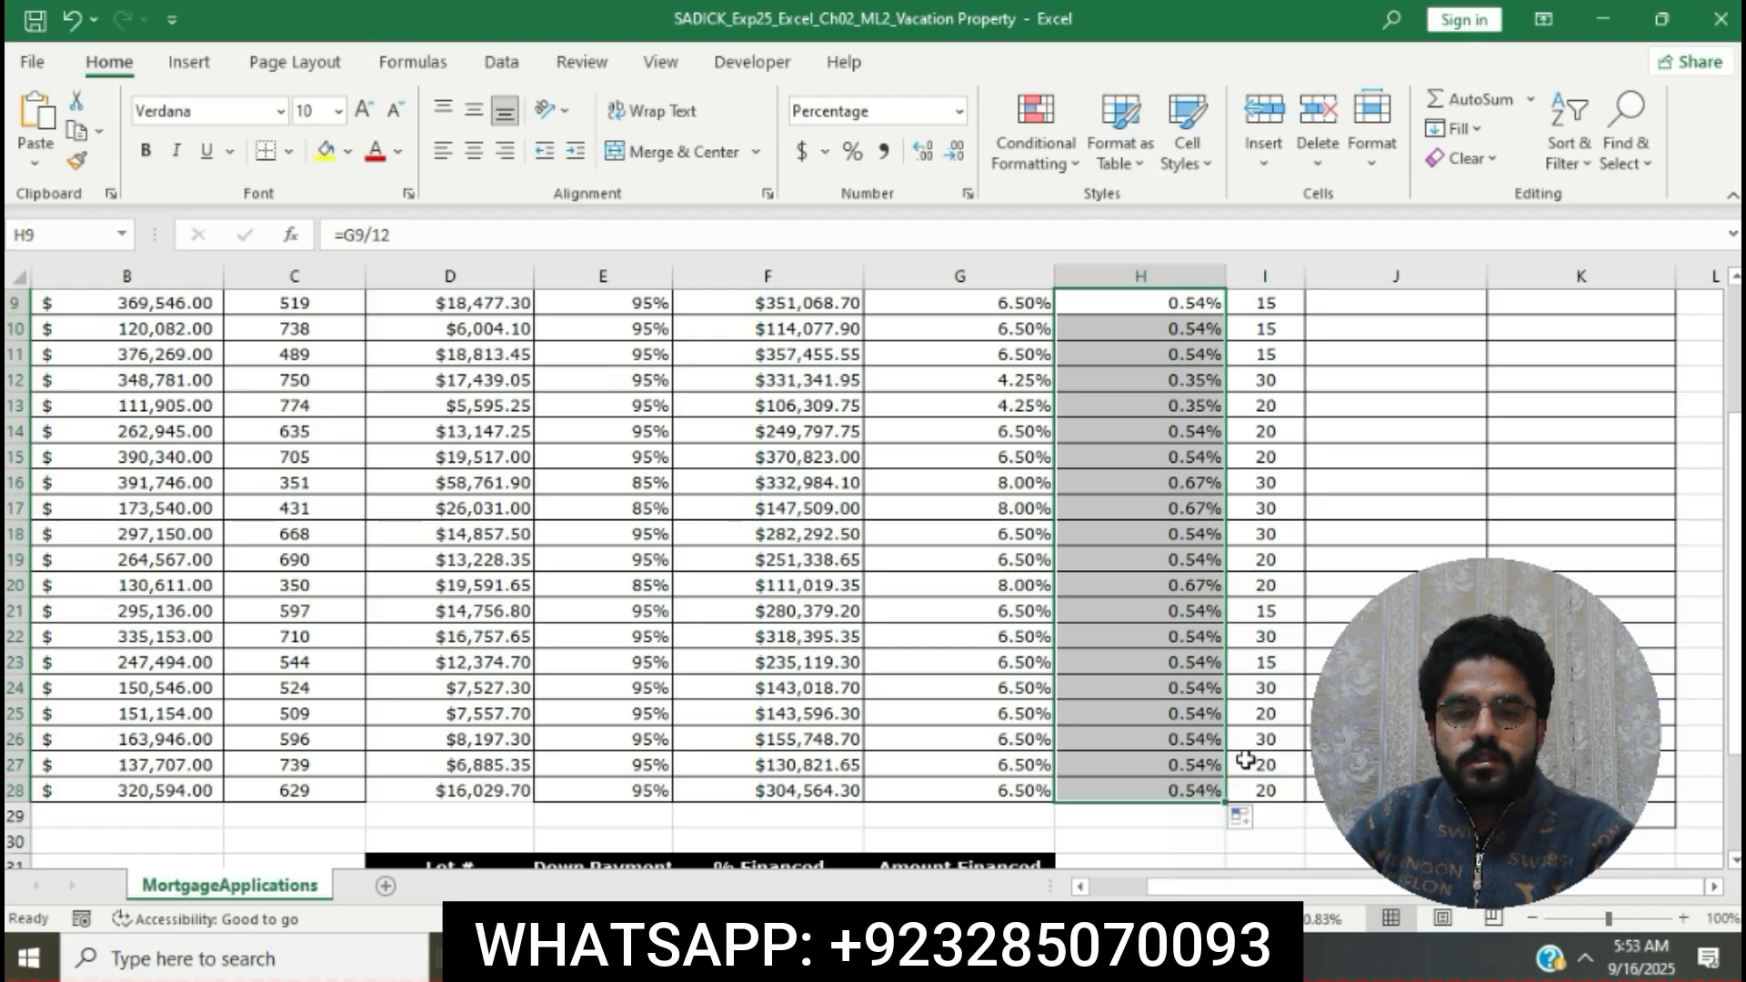
click(1375, 585)
scroll(1377, 585, up, 2)
scroll(1377, 585, up, 1)
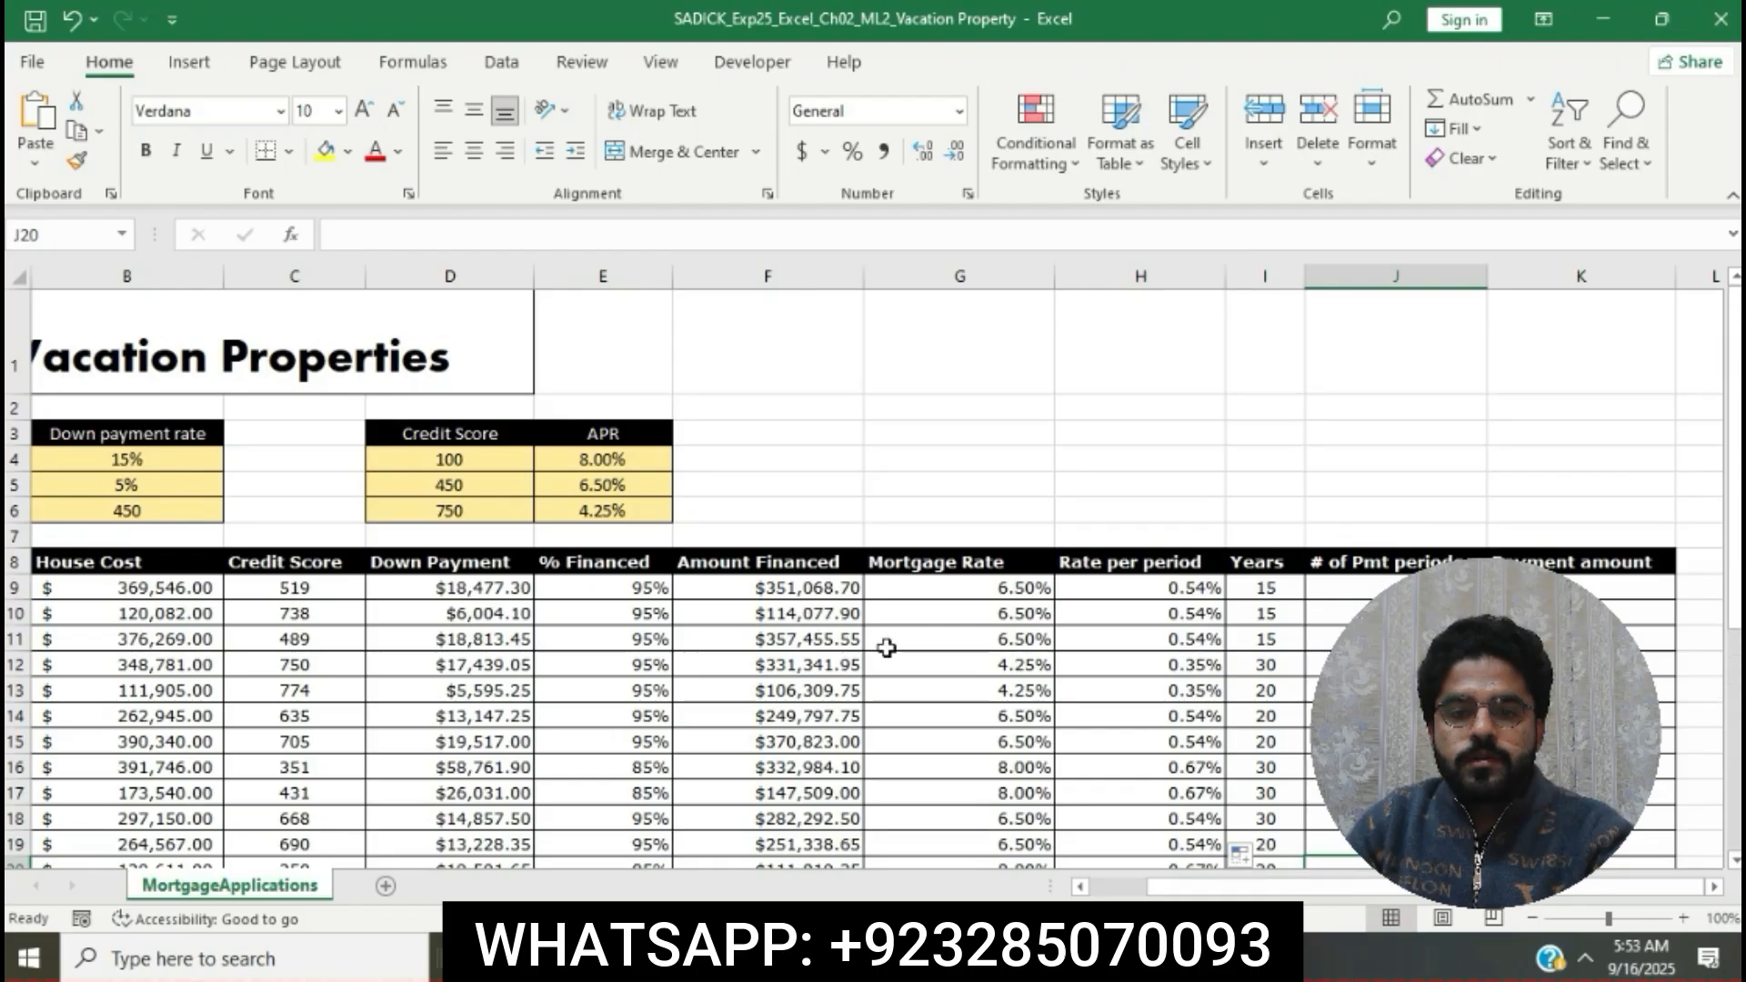
Step: Switch to the Word instructions and highlight the whole step 7 instruction in yellow
key(alt+Tab)
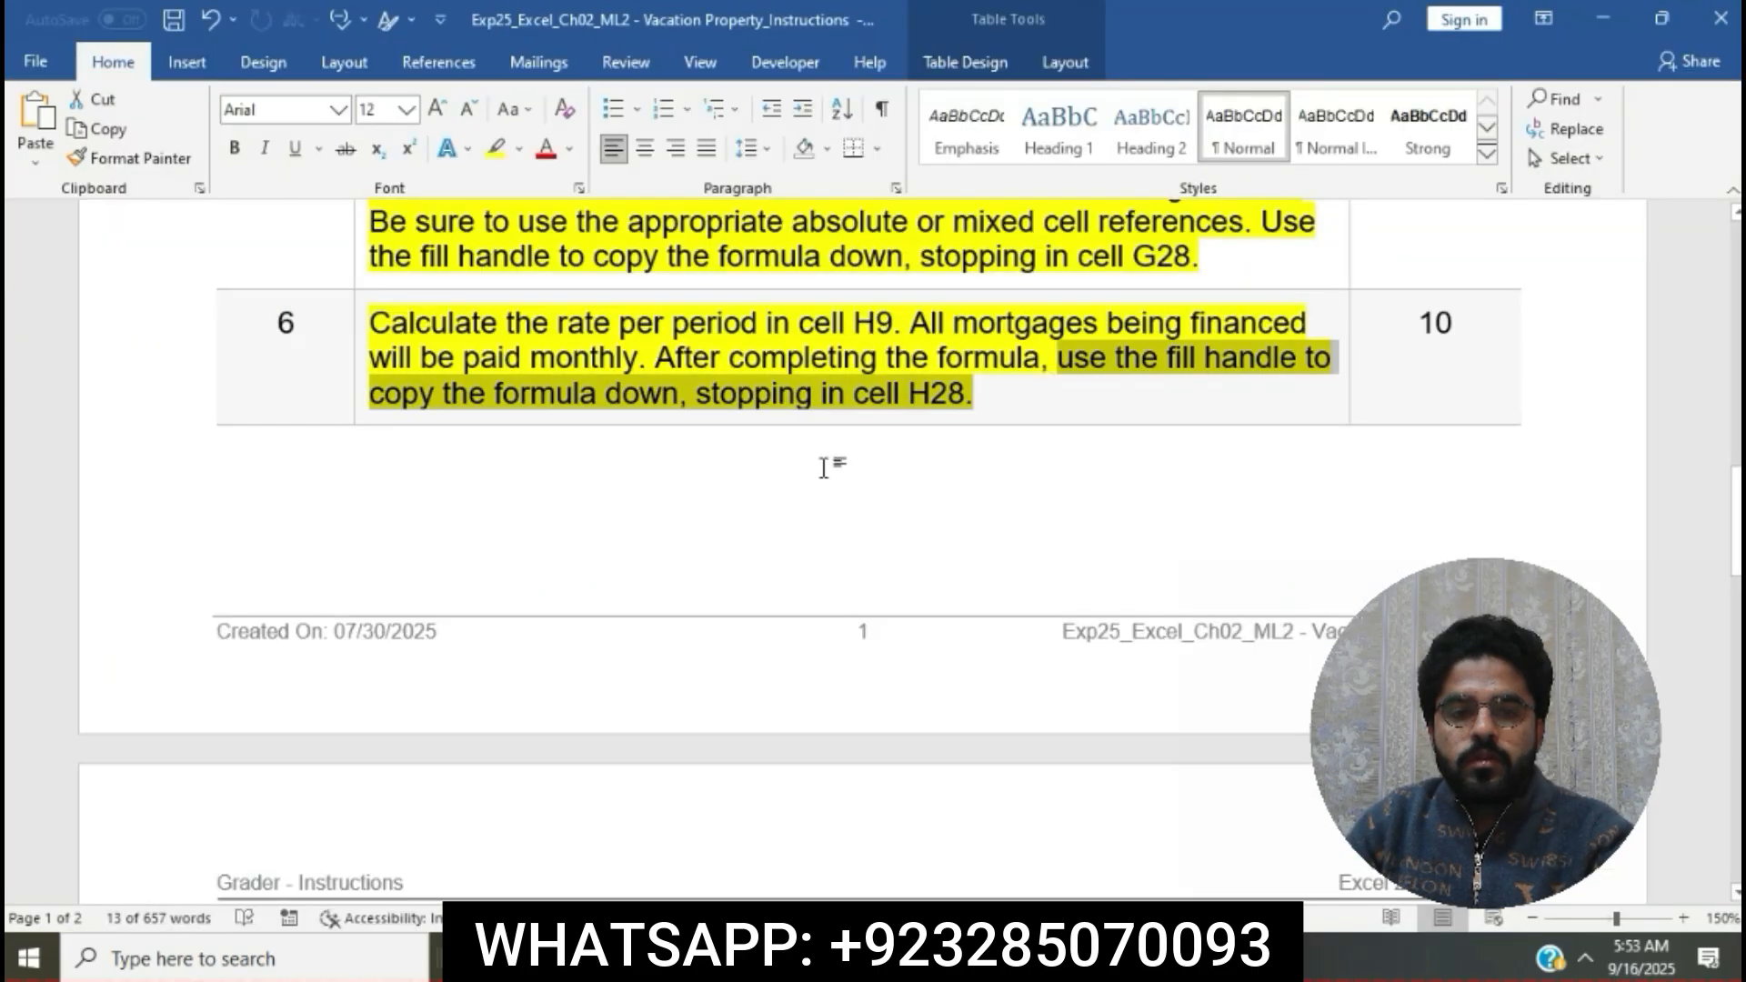
scroll(819, 468, down, 5)
click(362, 492)
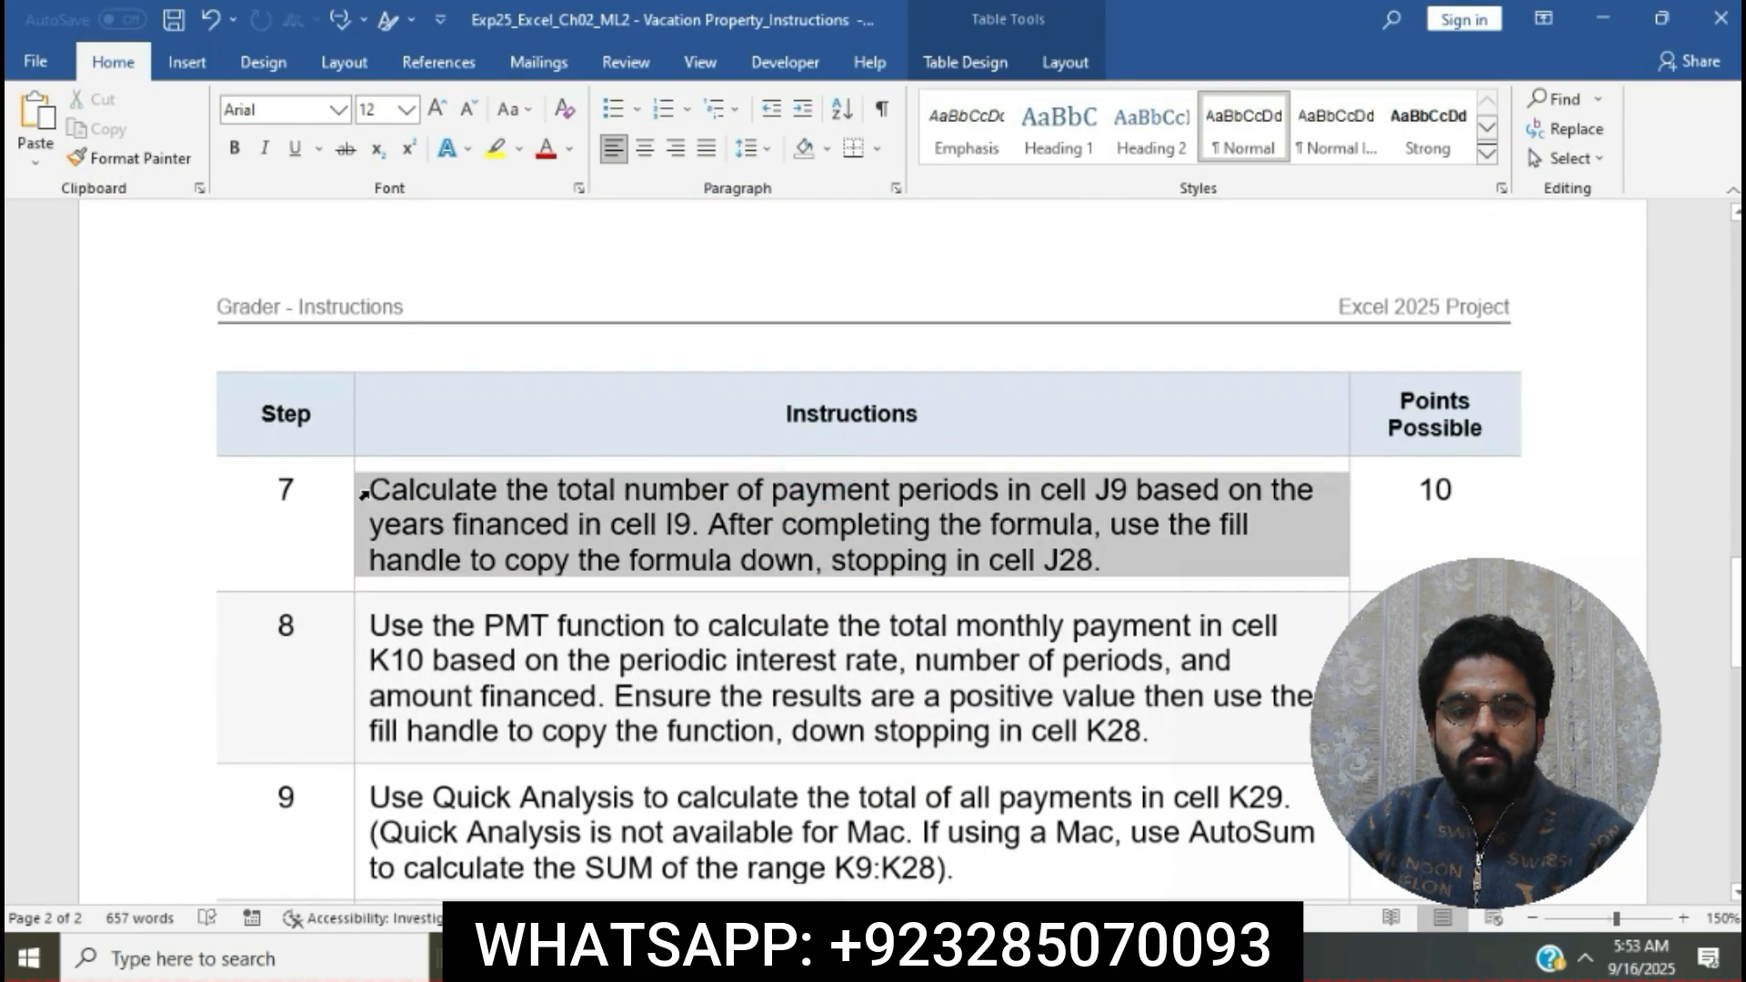
click(473, 460)
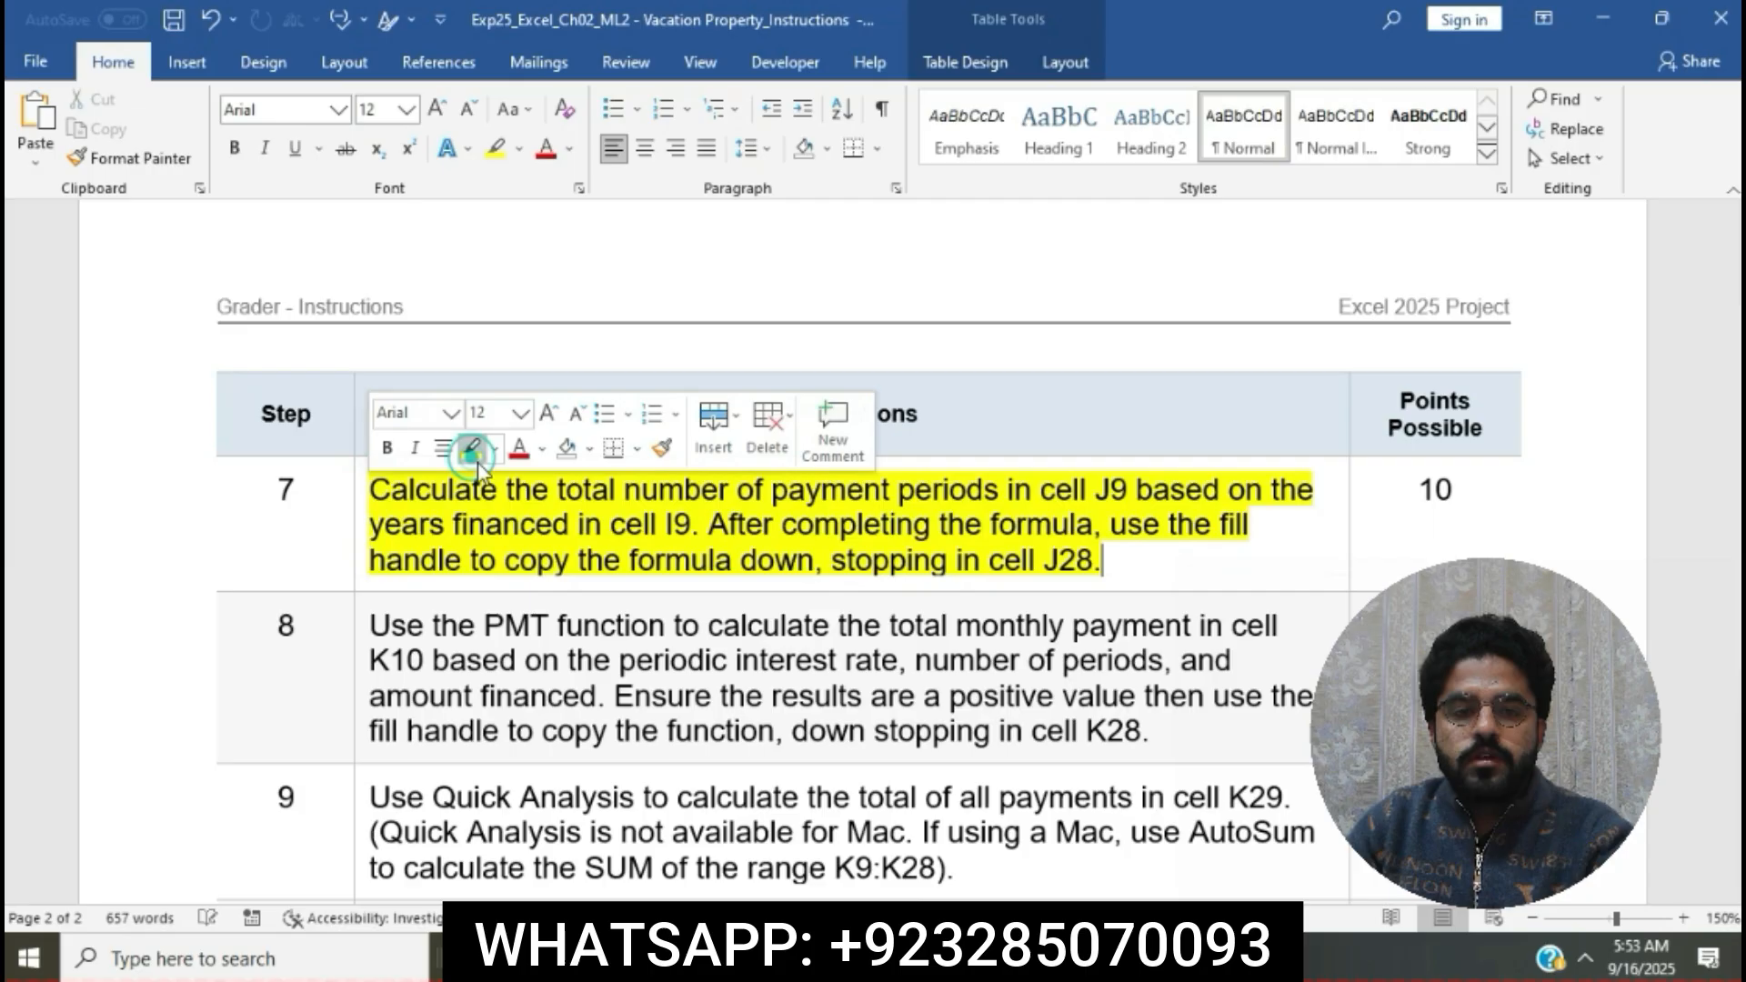
click(560, 522)
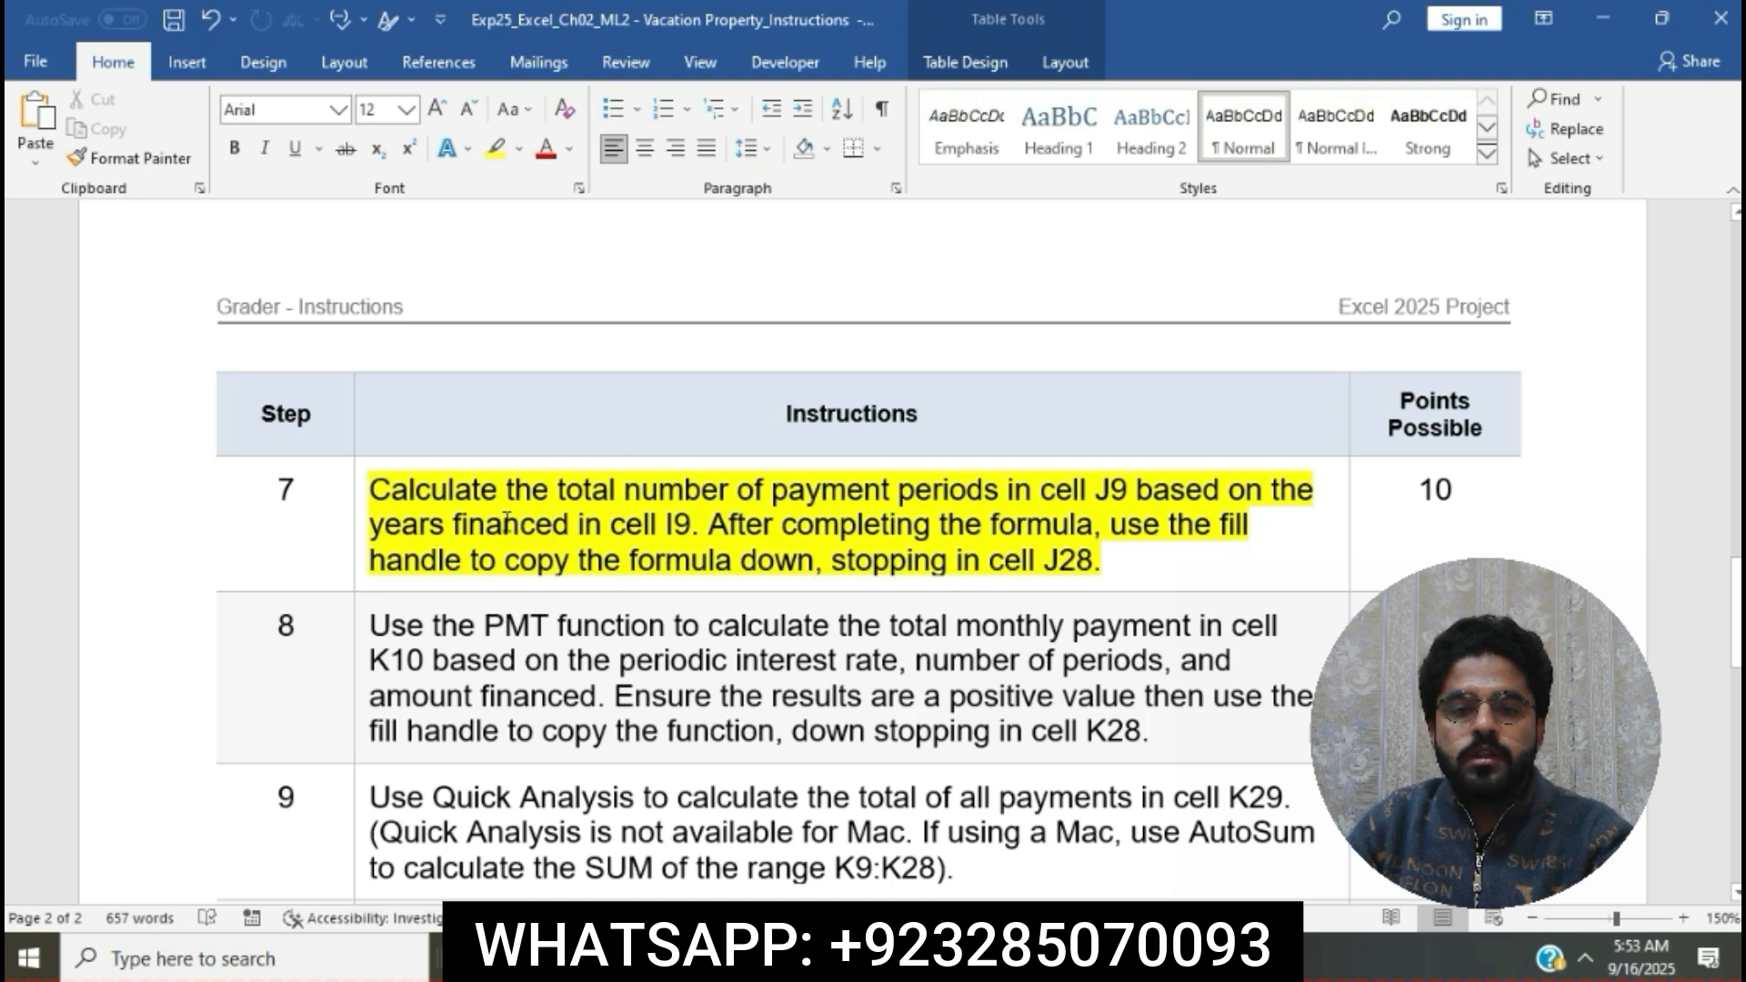
Step: Mark the payment periods sentence of step 7, switch to Excel and enter =I9*12 in cell J9
drag(392, 493, 1164, 503)
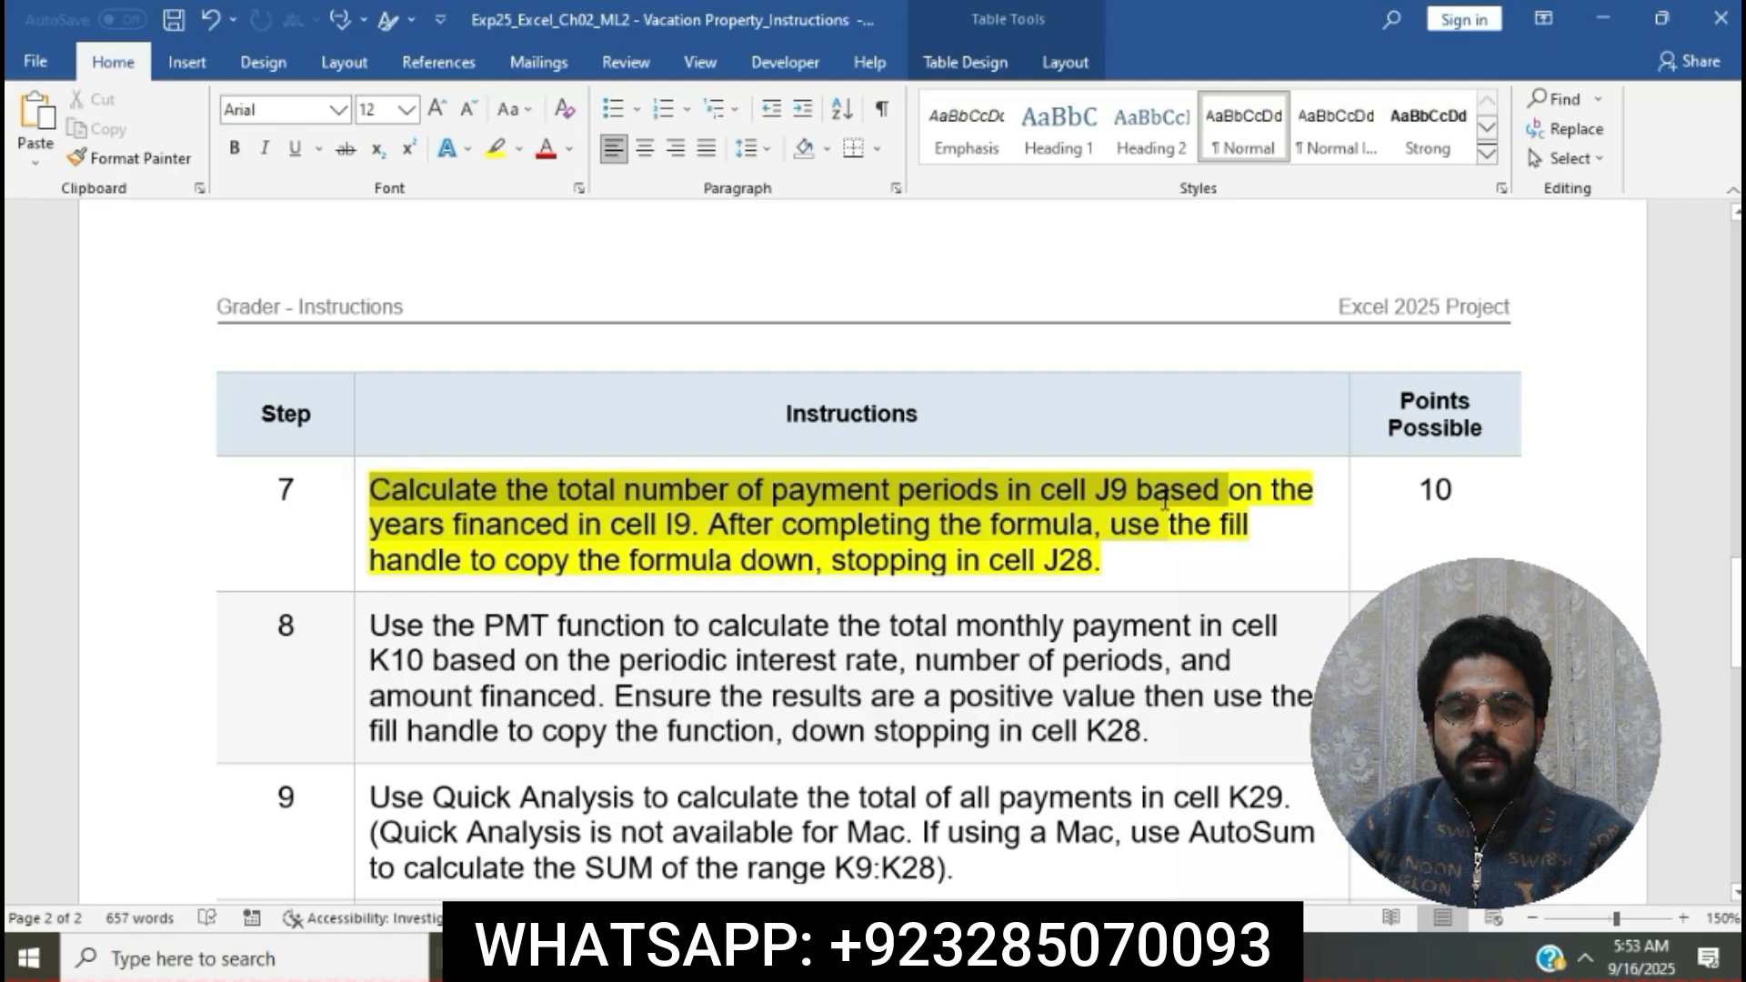
drag(1165, 503, 687, 528)
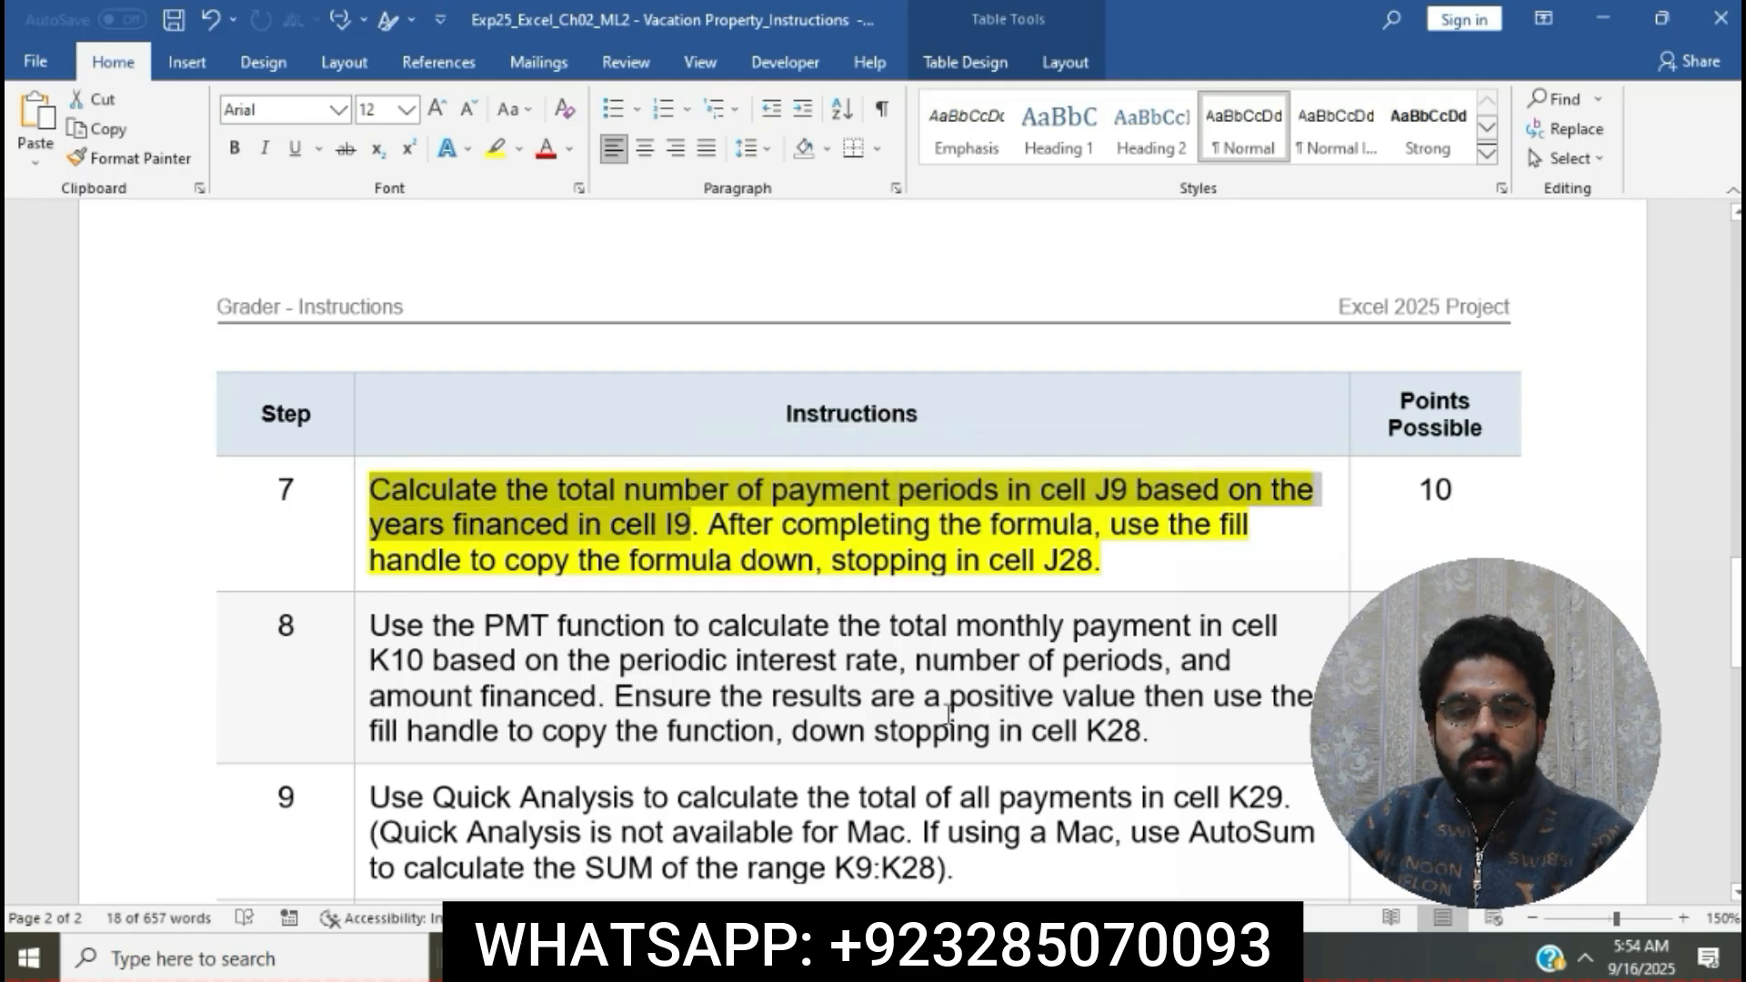
key(alt+Tab)
click(1356, 587)
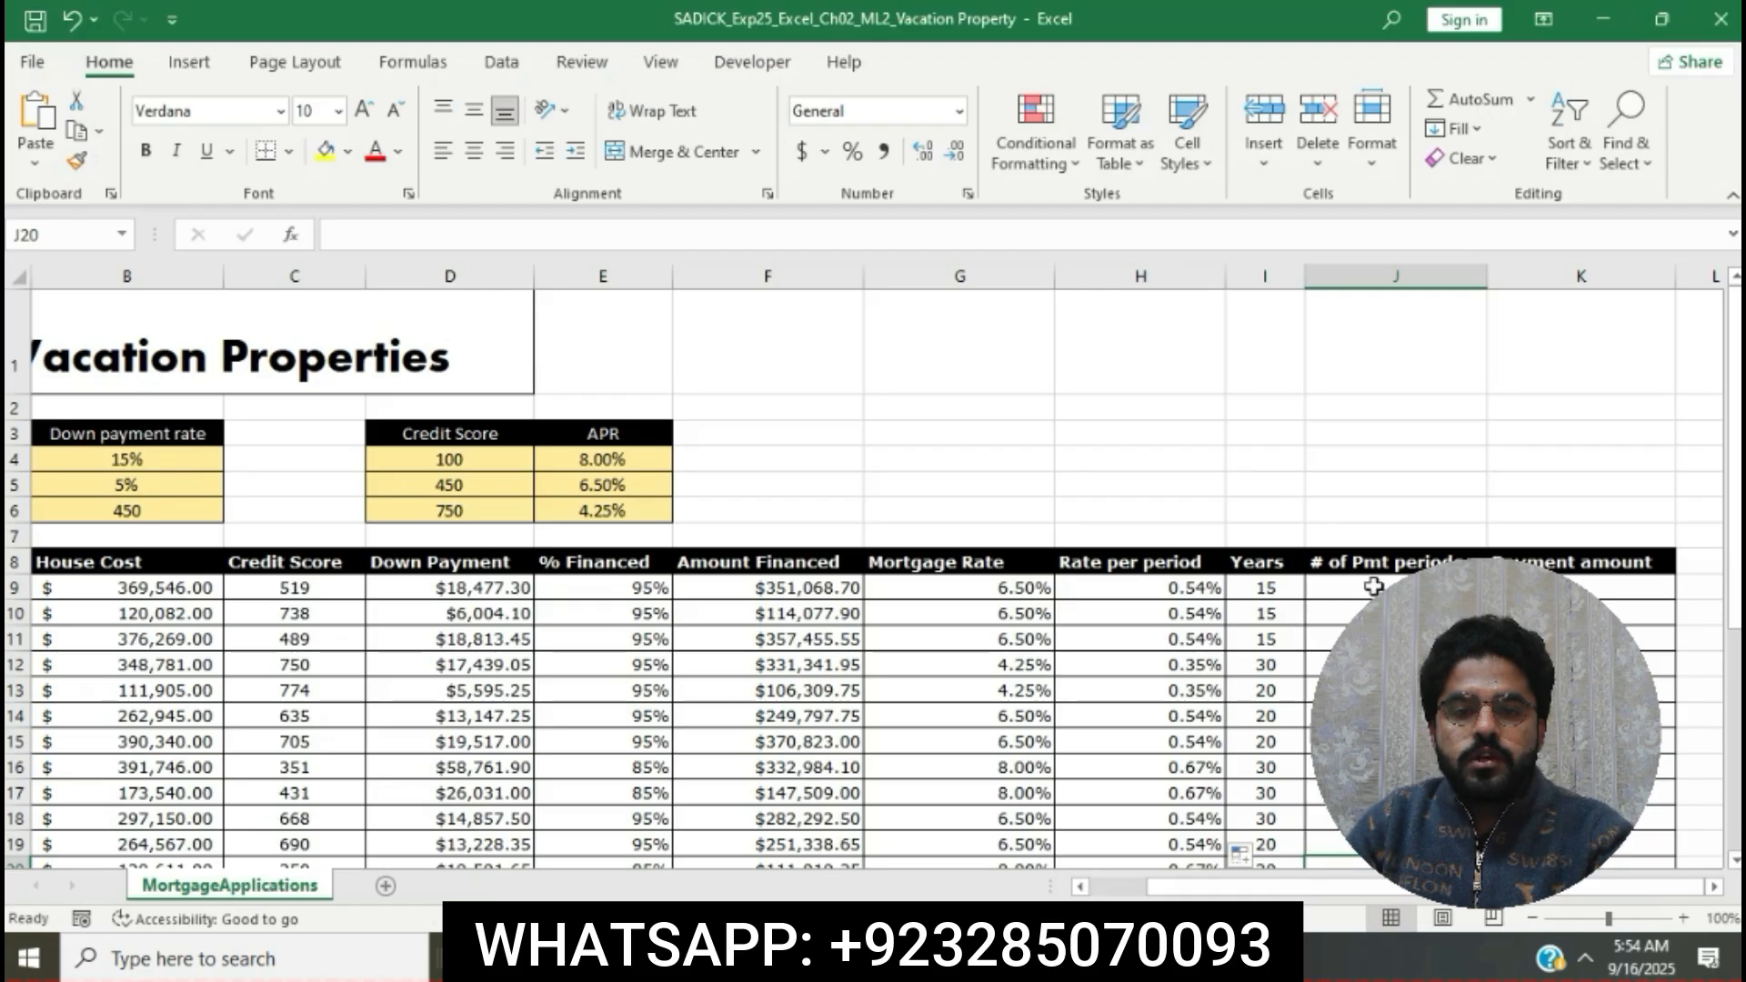
click(850, 238)
text(=)
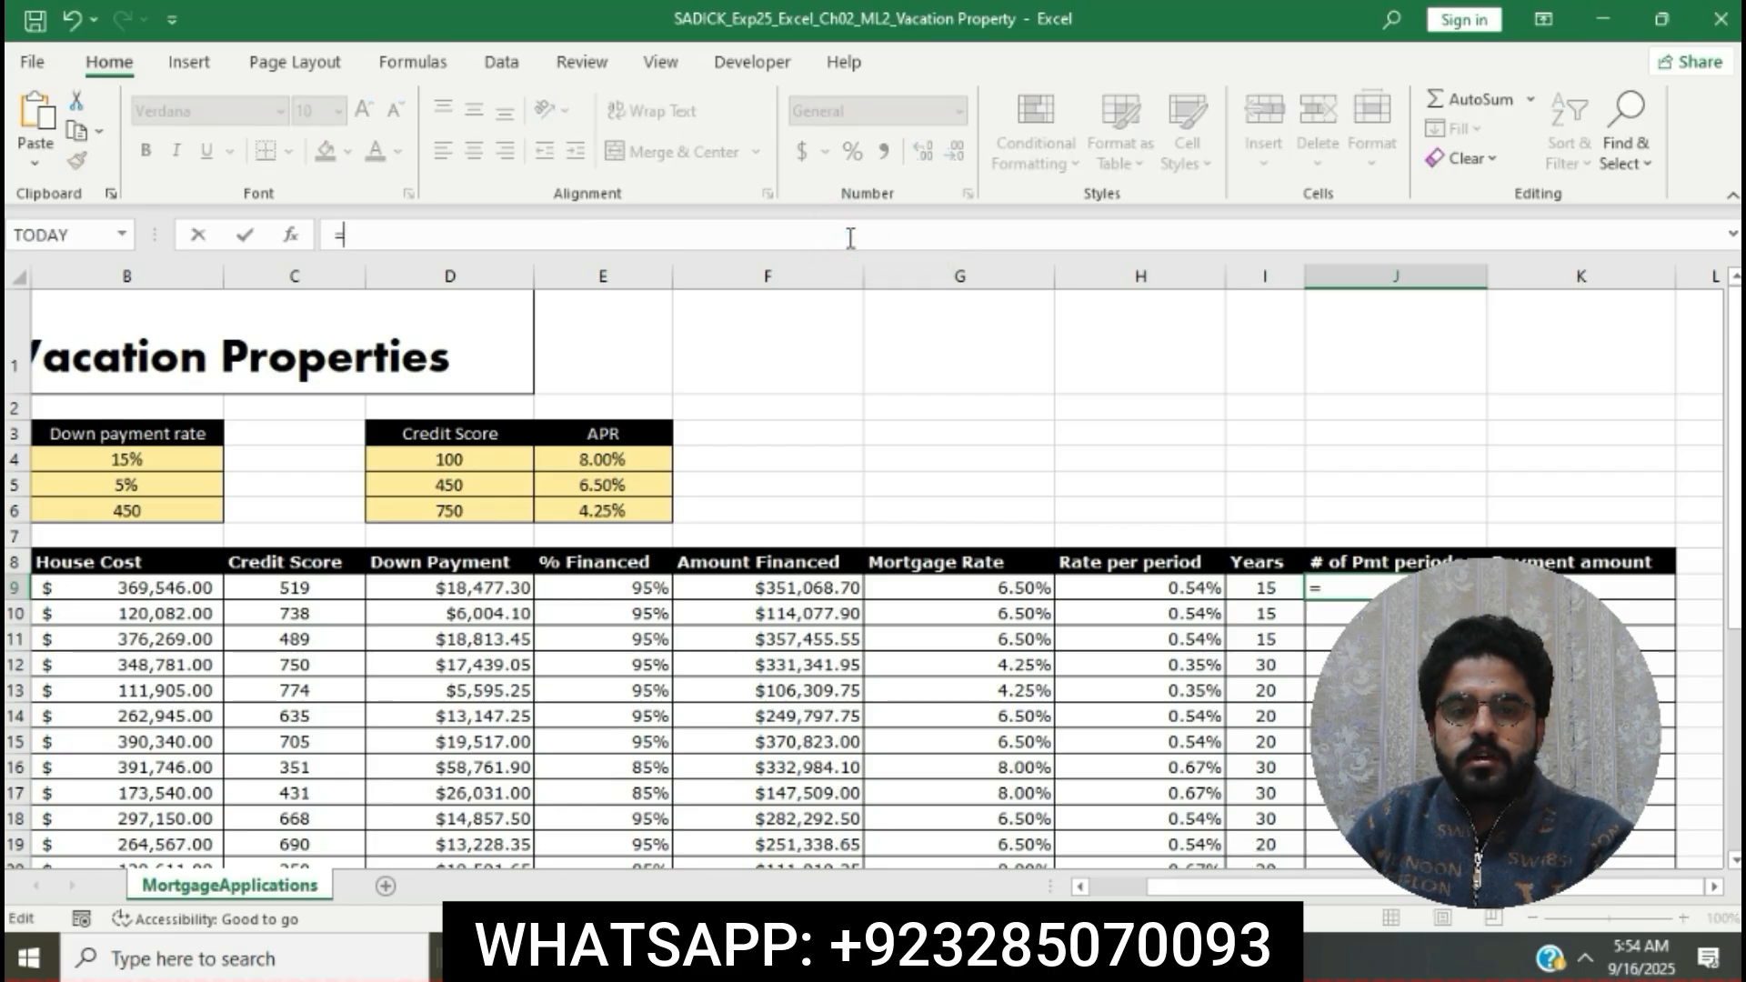
text(I9)
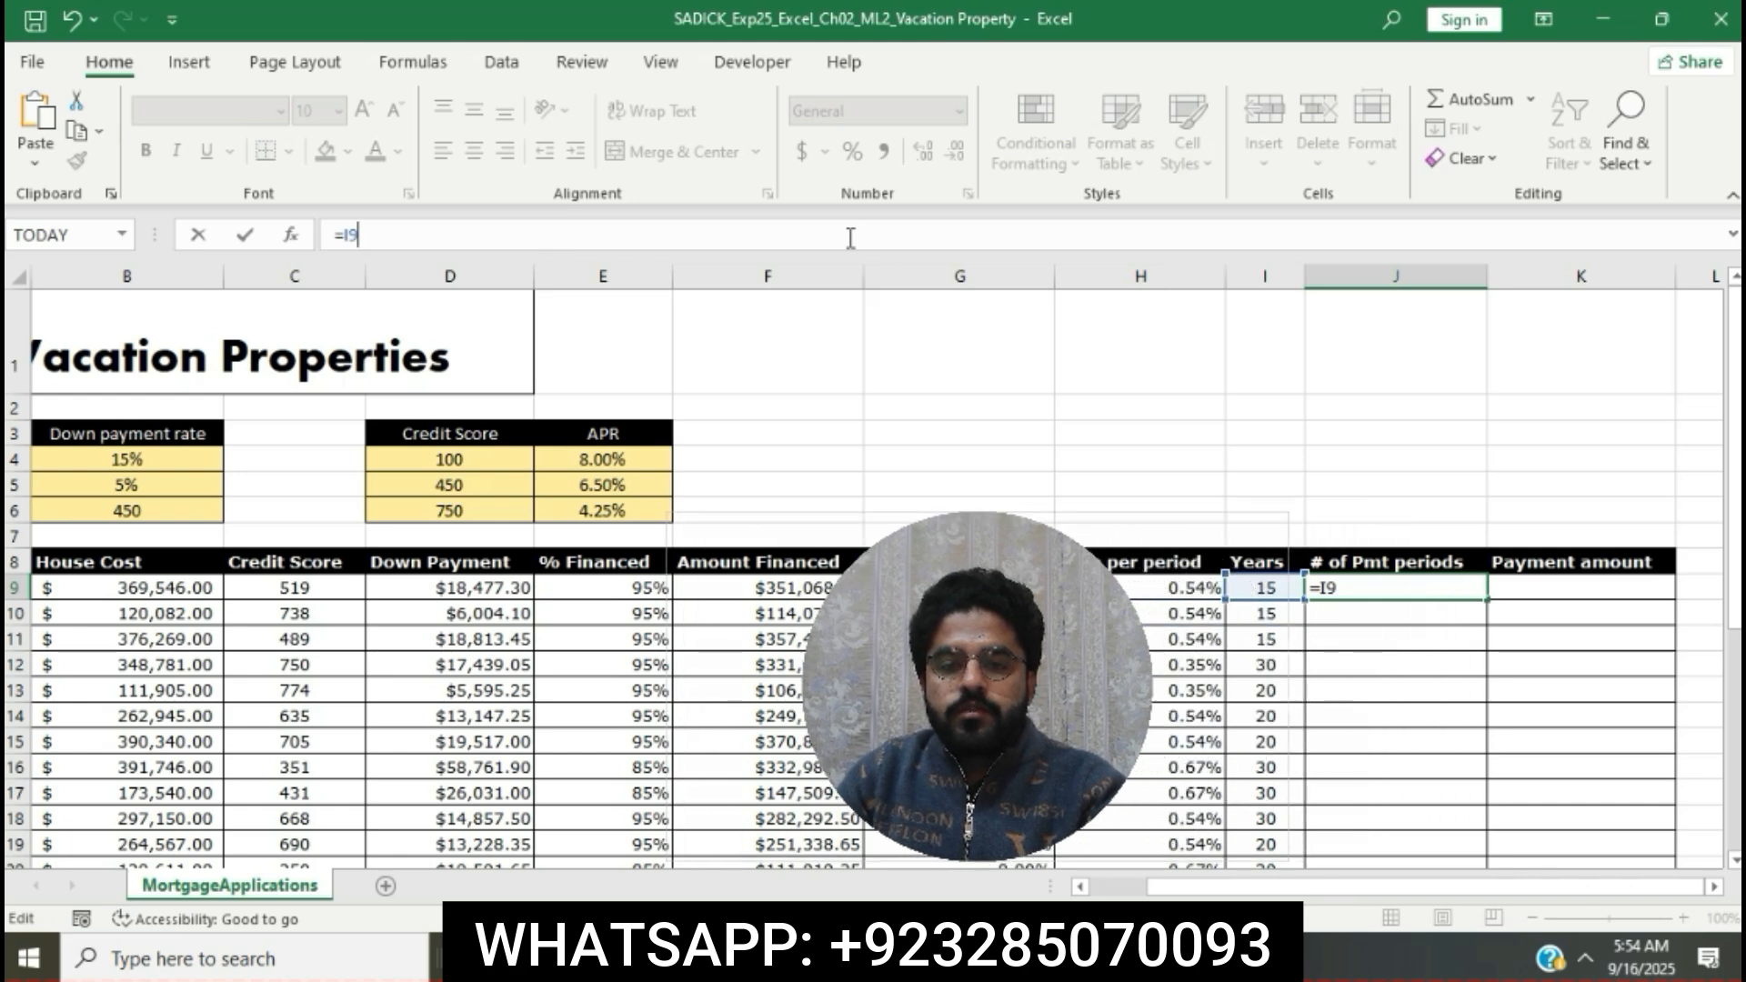
text(*)
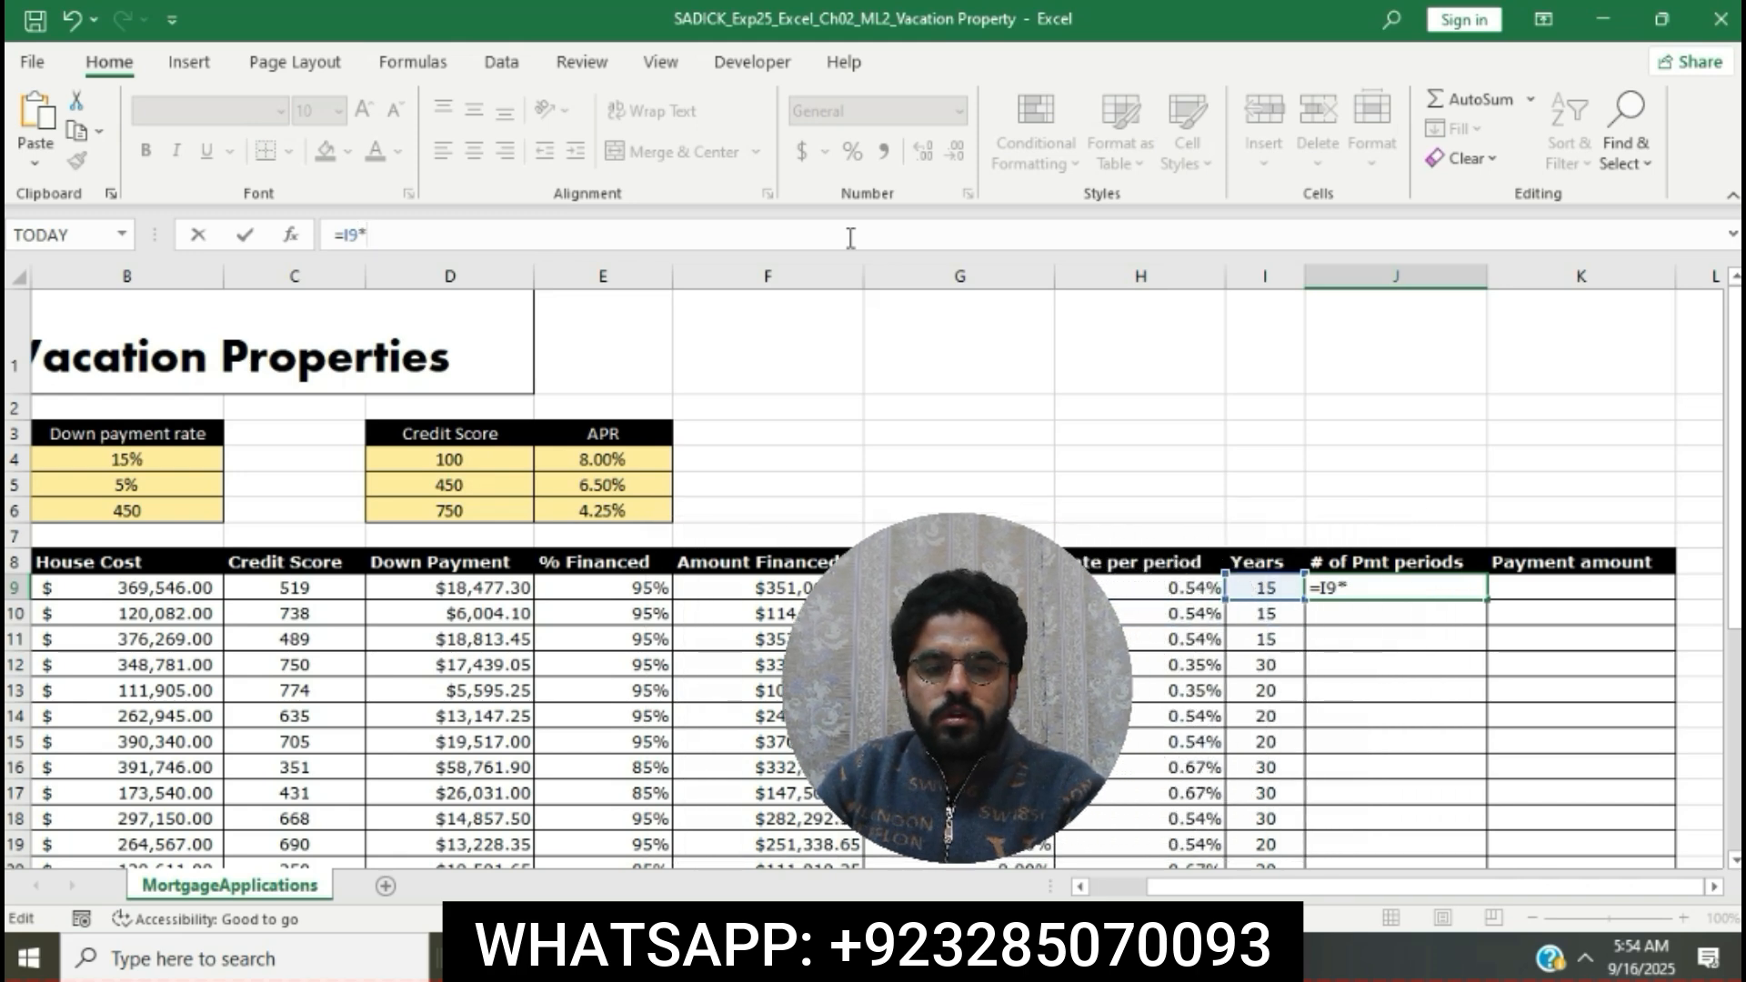
text(12)
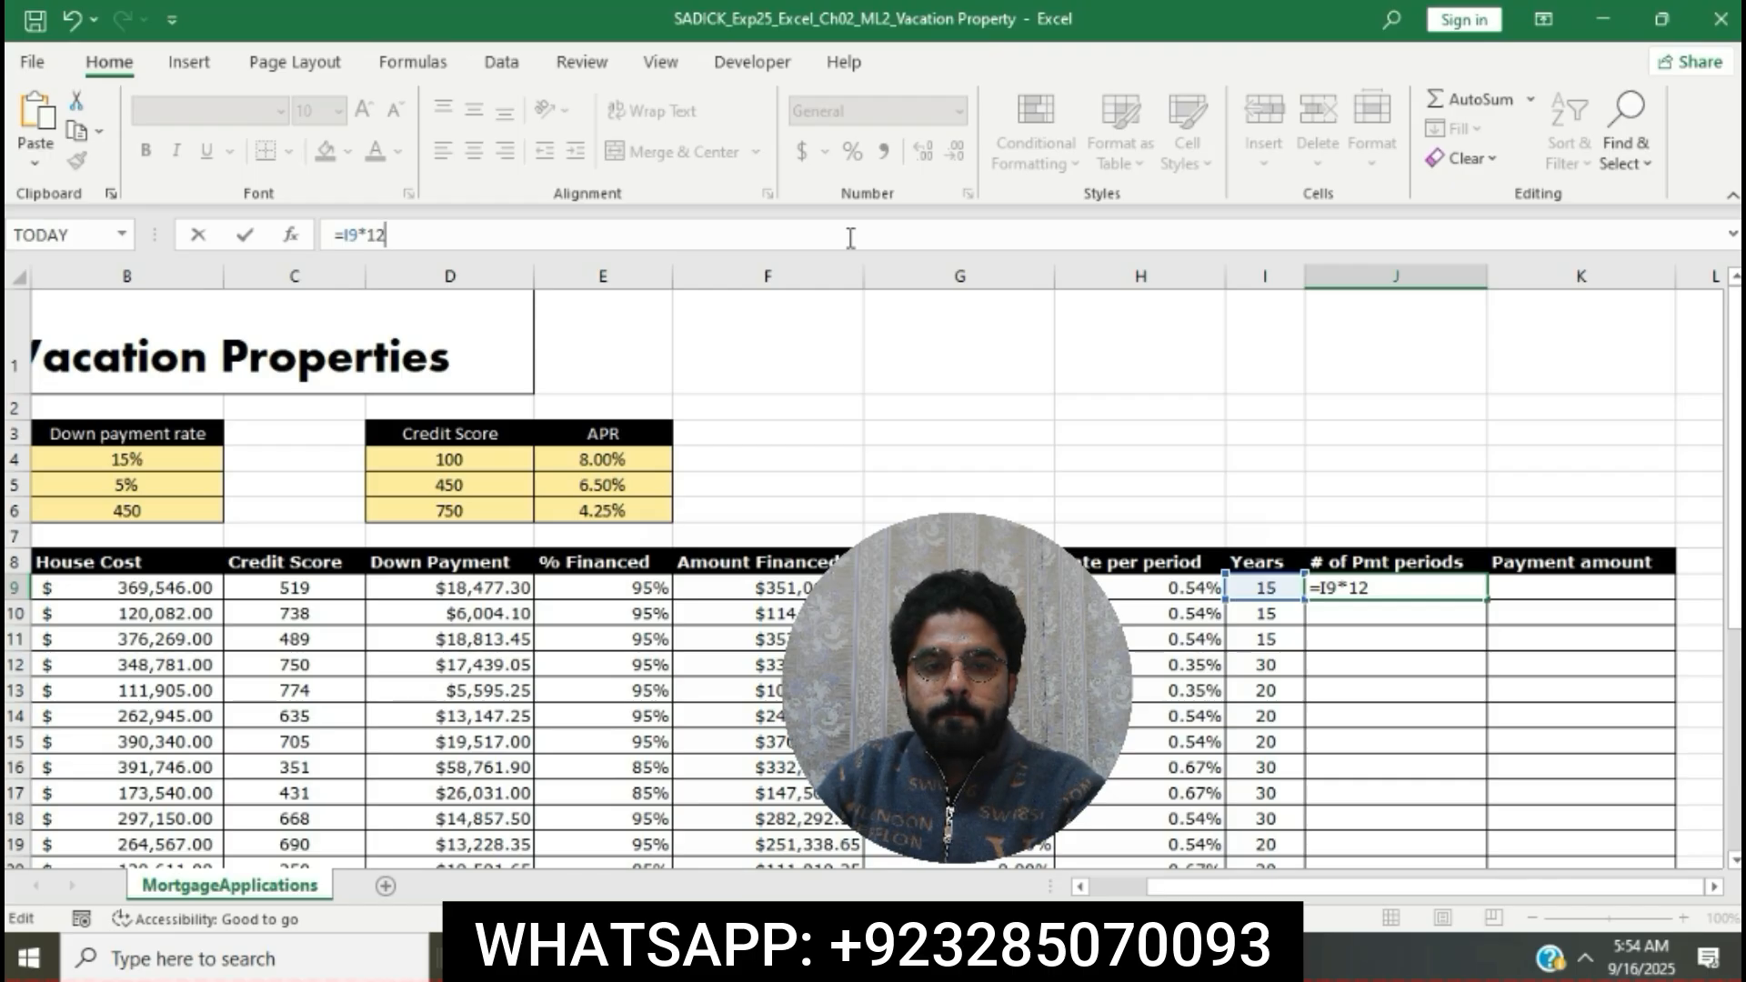
key(Return)
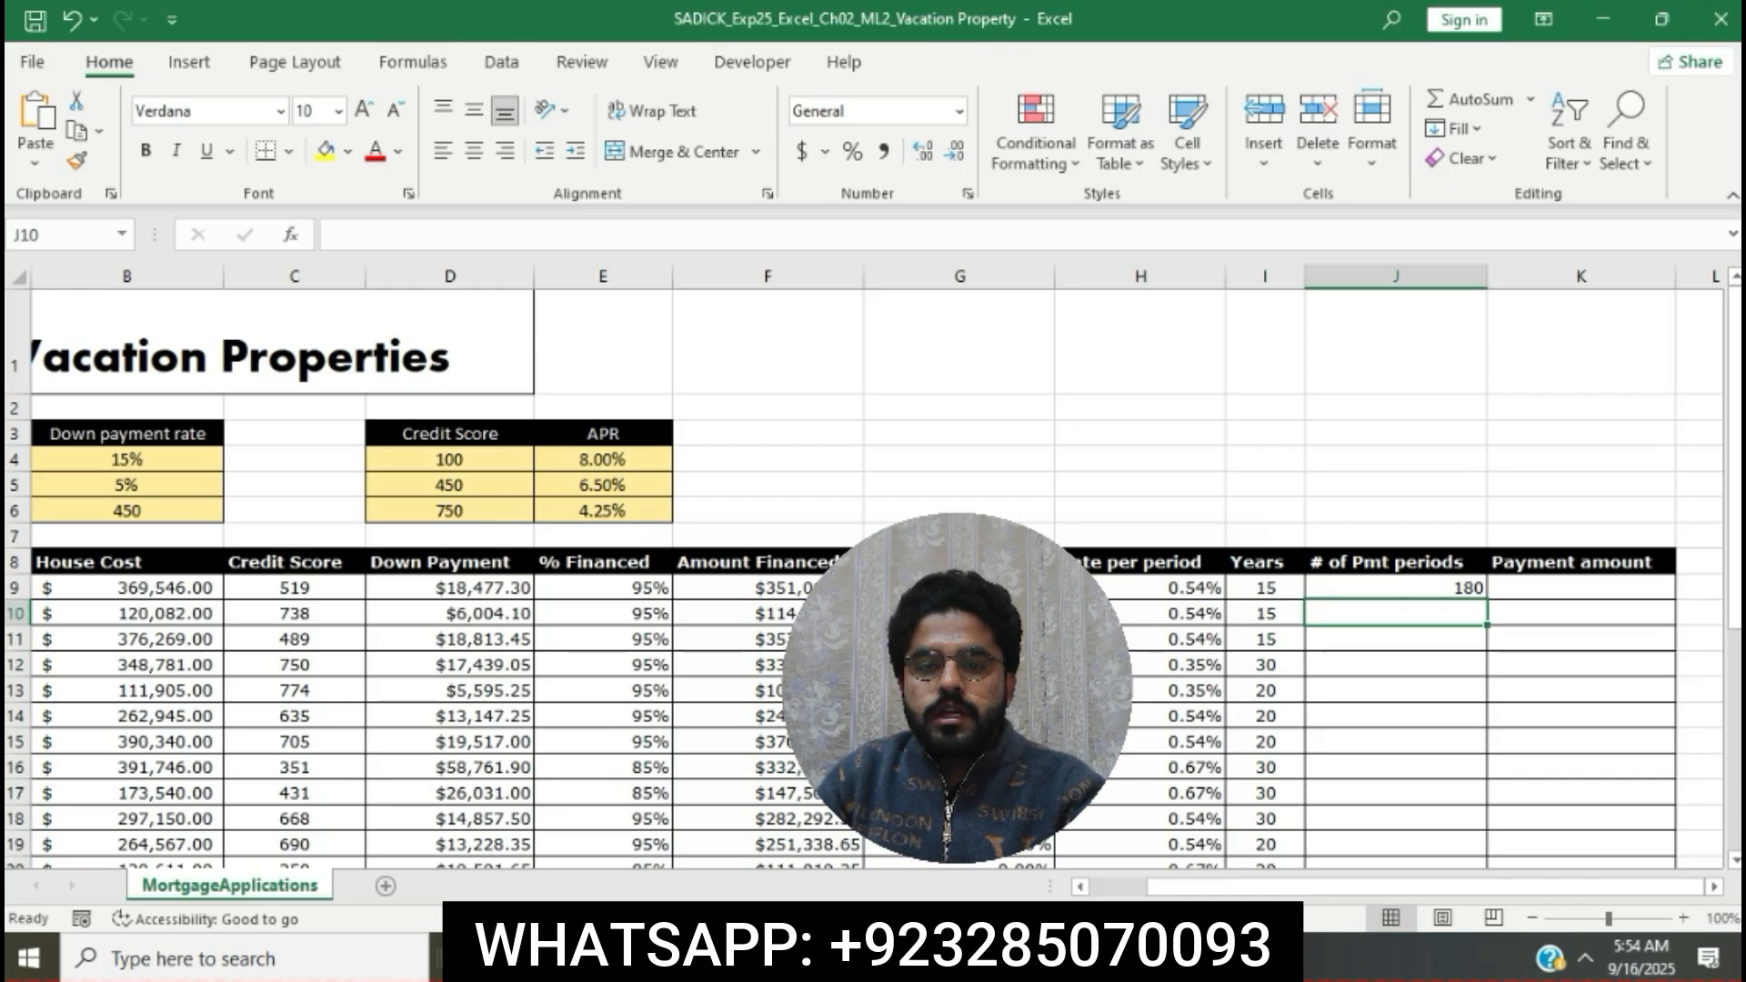
Step: Check the fill instruction of step 7 in Word and copy the J9 formula down through J28 in Excel, filling without formatting
key(alt+Tab)
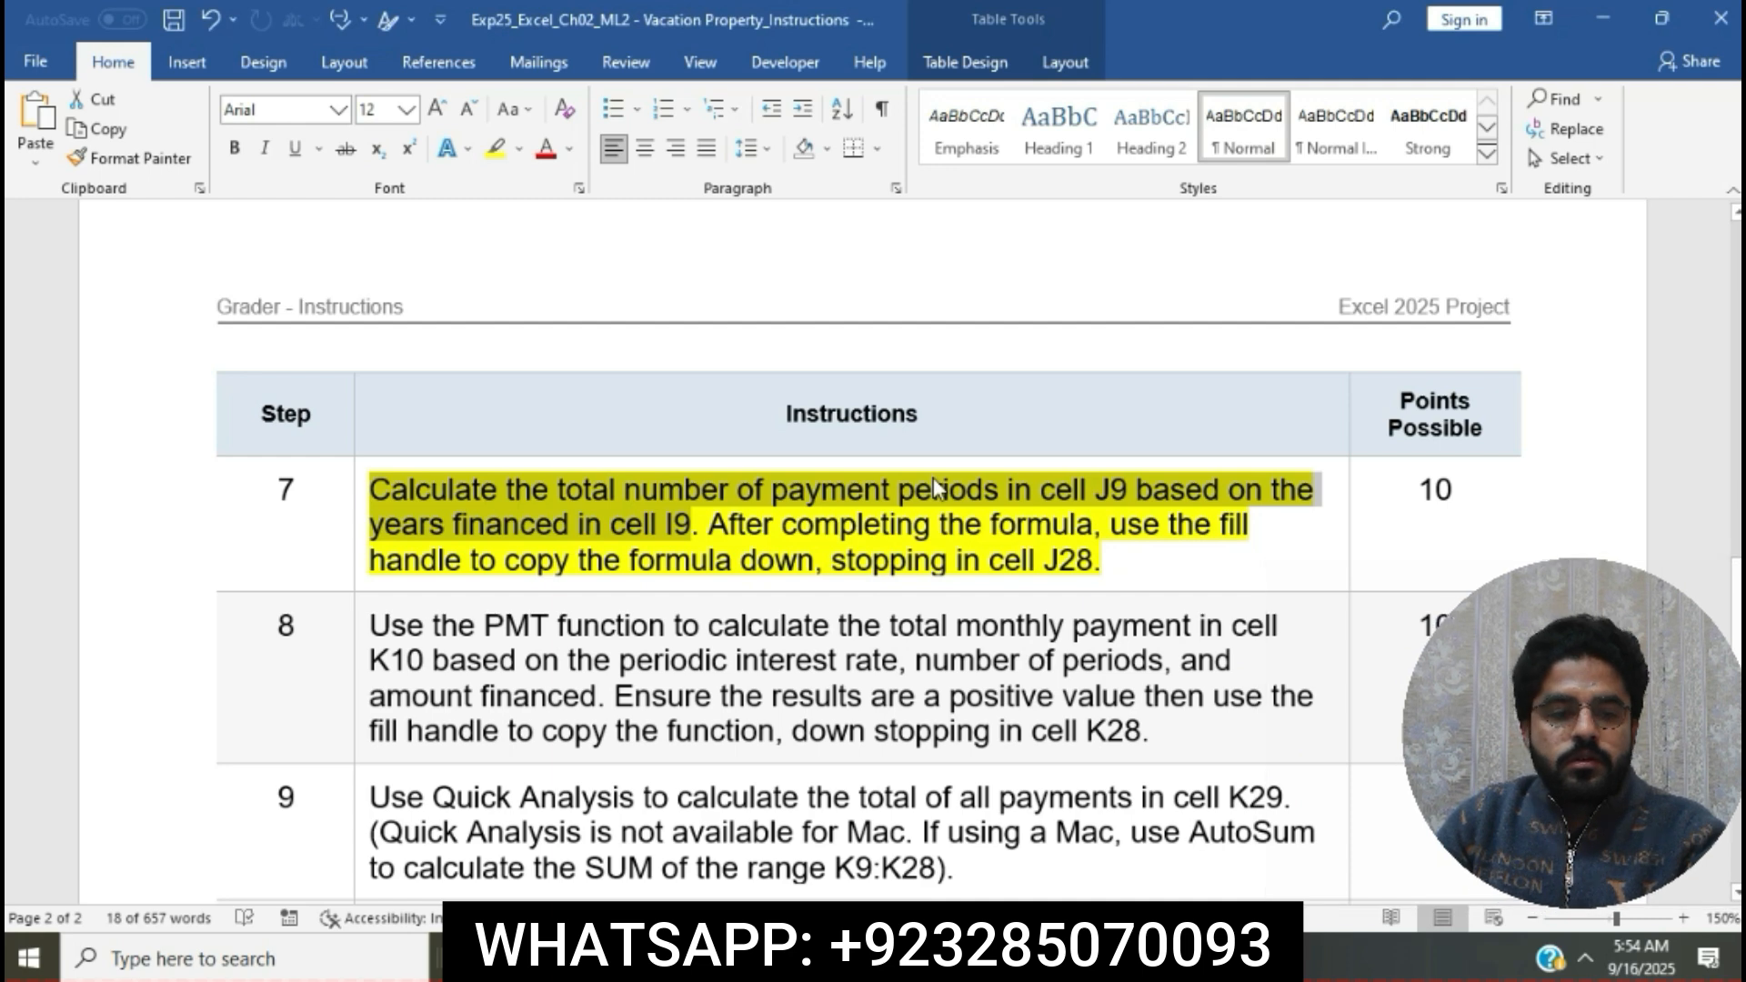
click(933, 479)
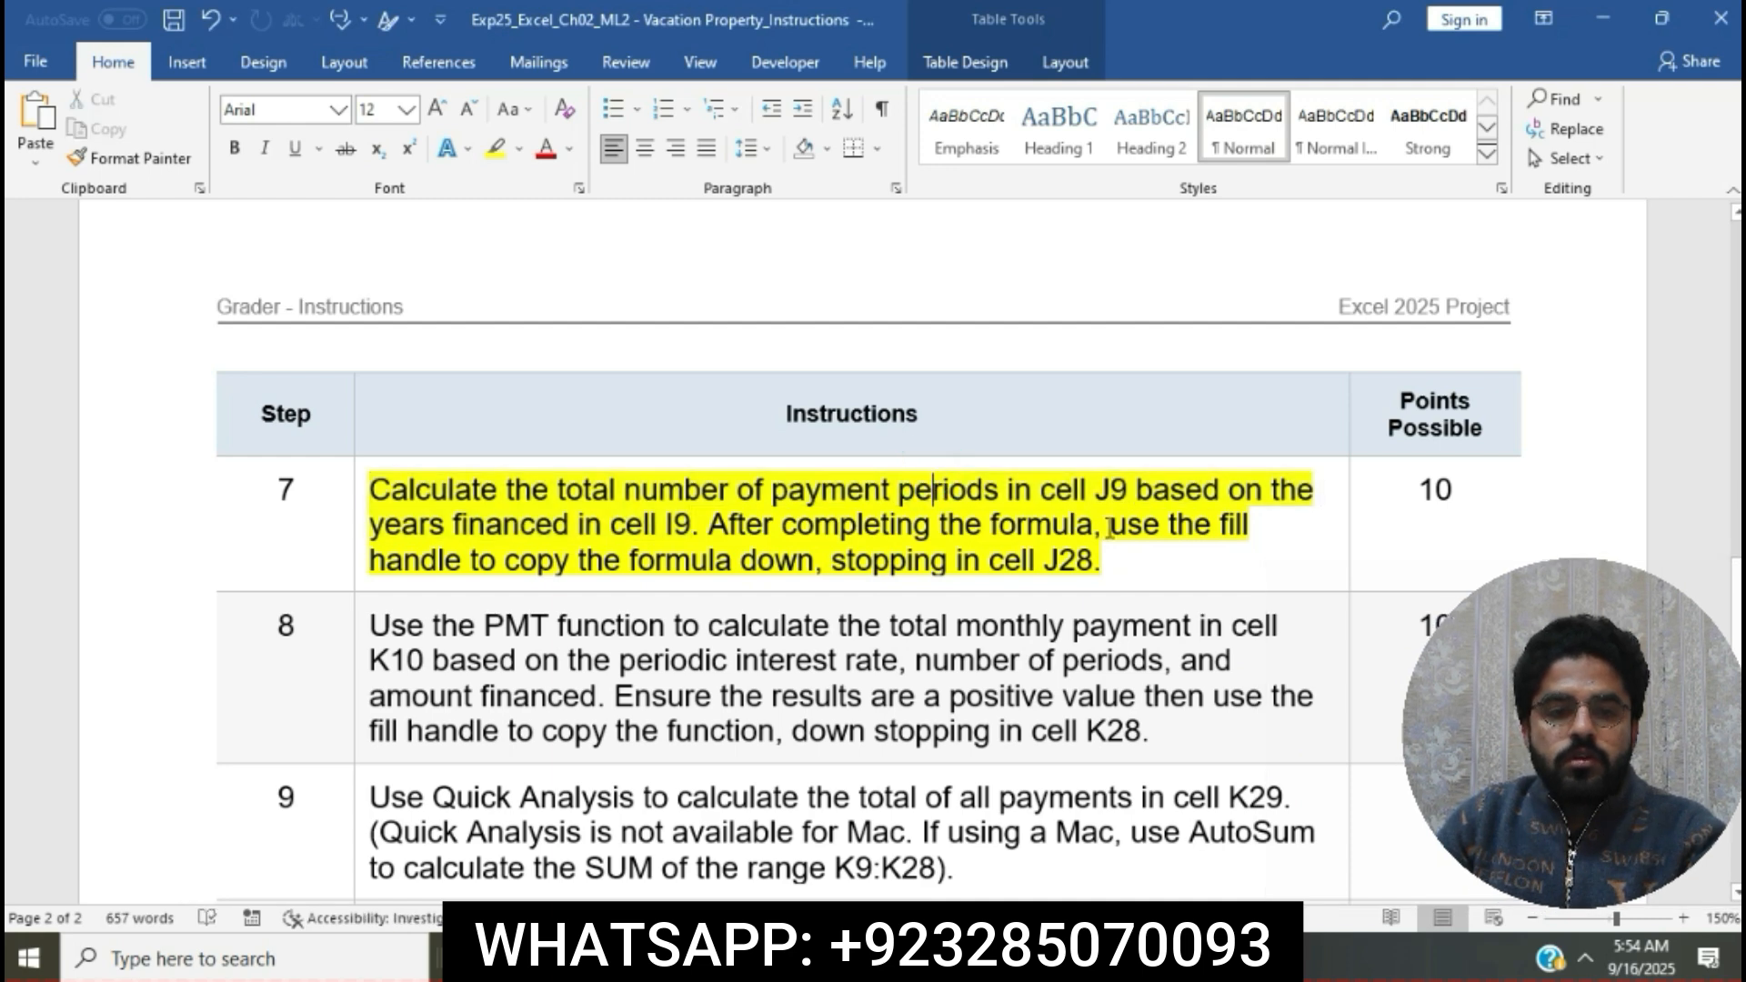
drag(1111, 527, 1102, 560)
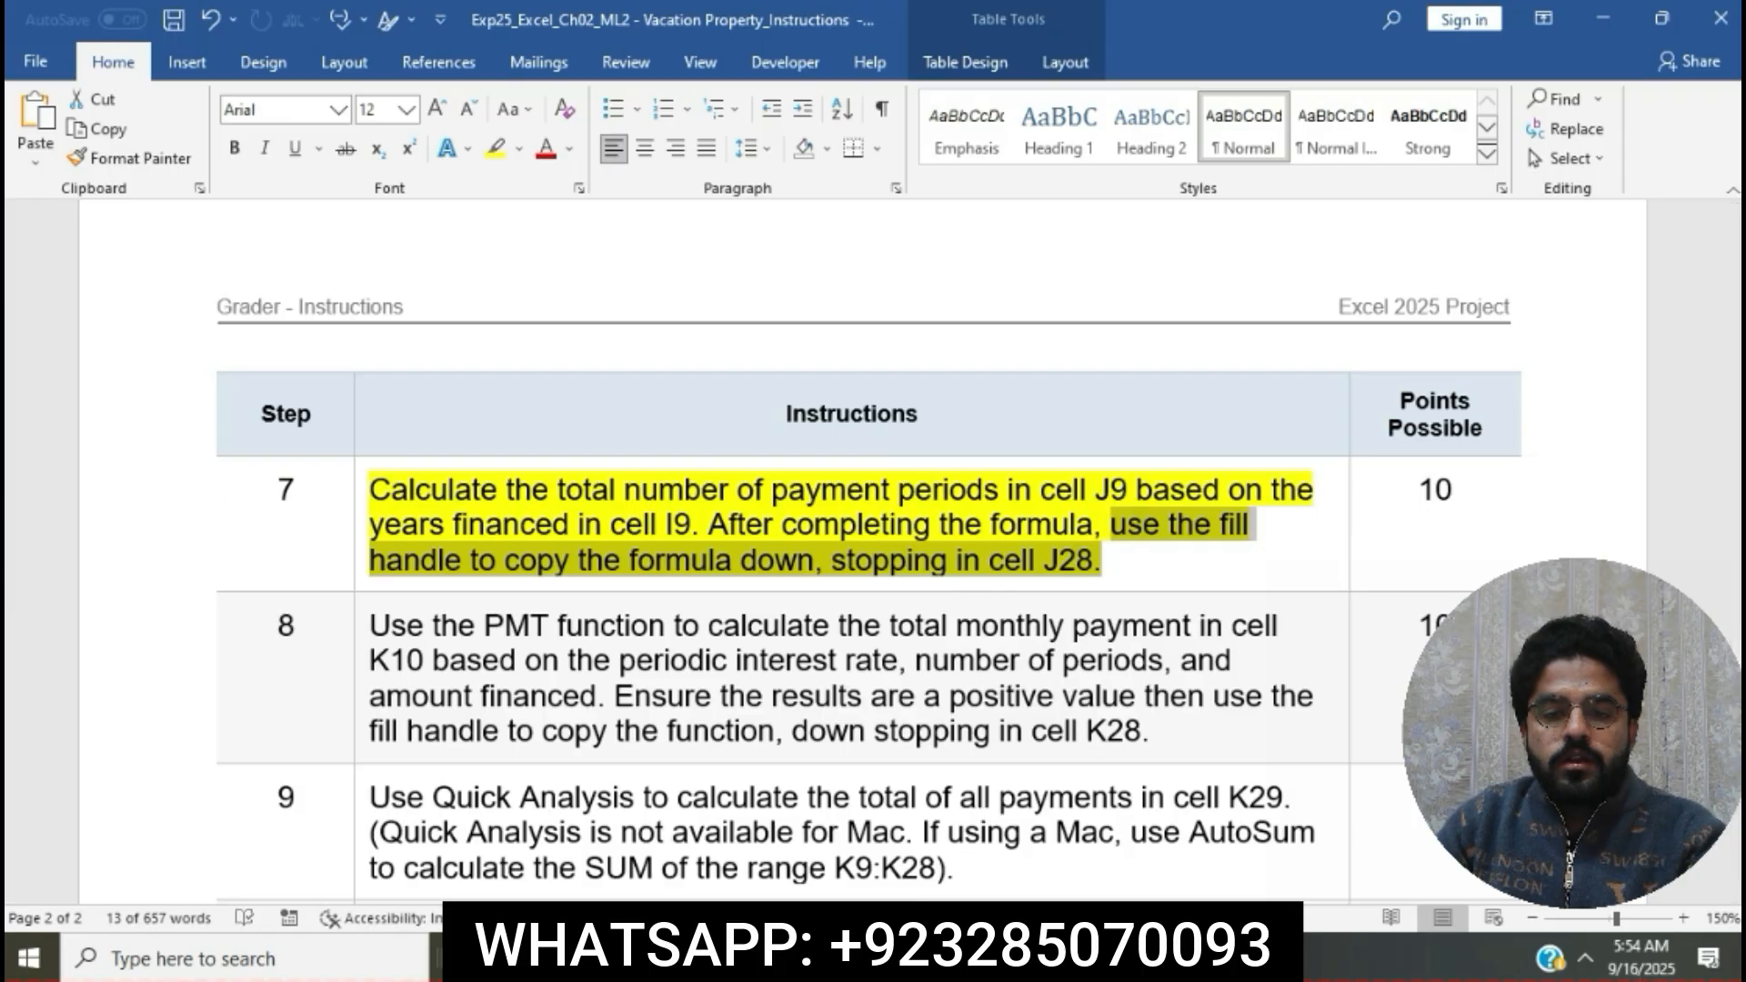
key(alt+Tab)
click(1405, 587)
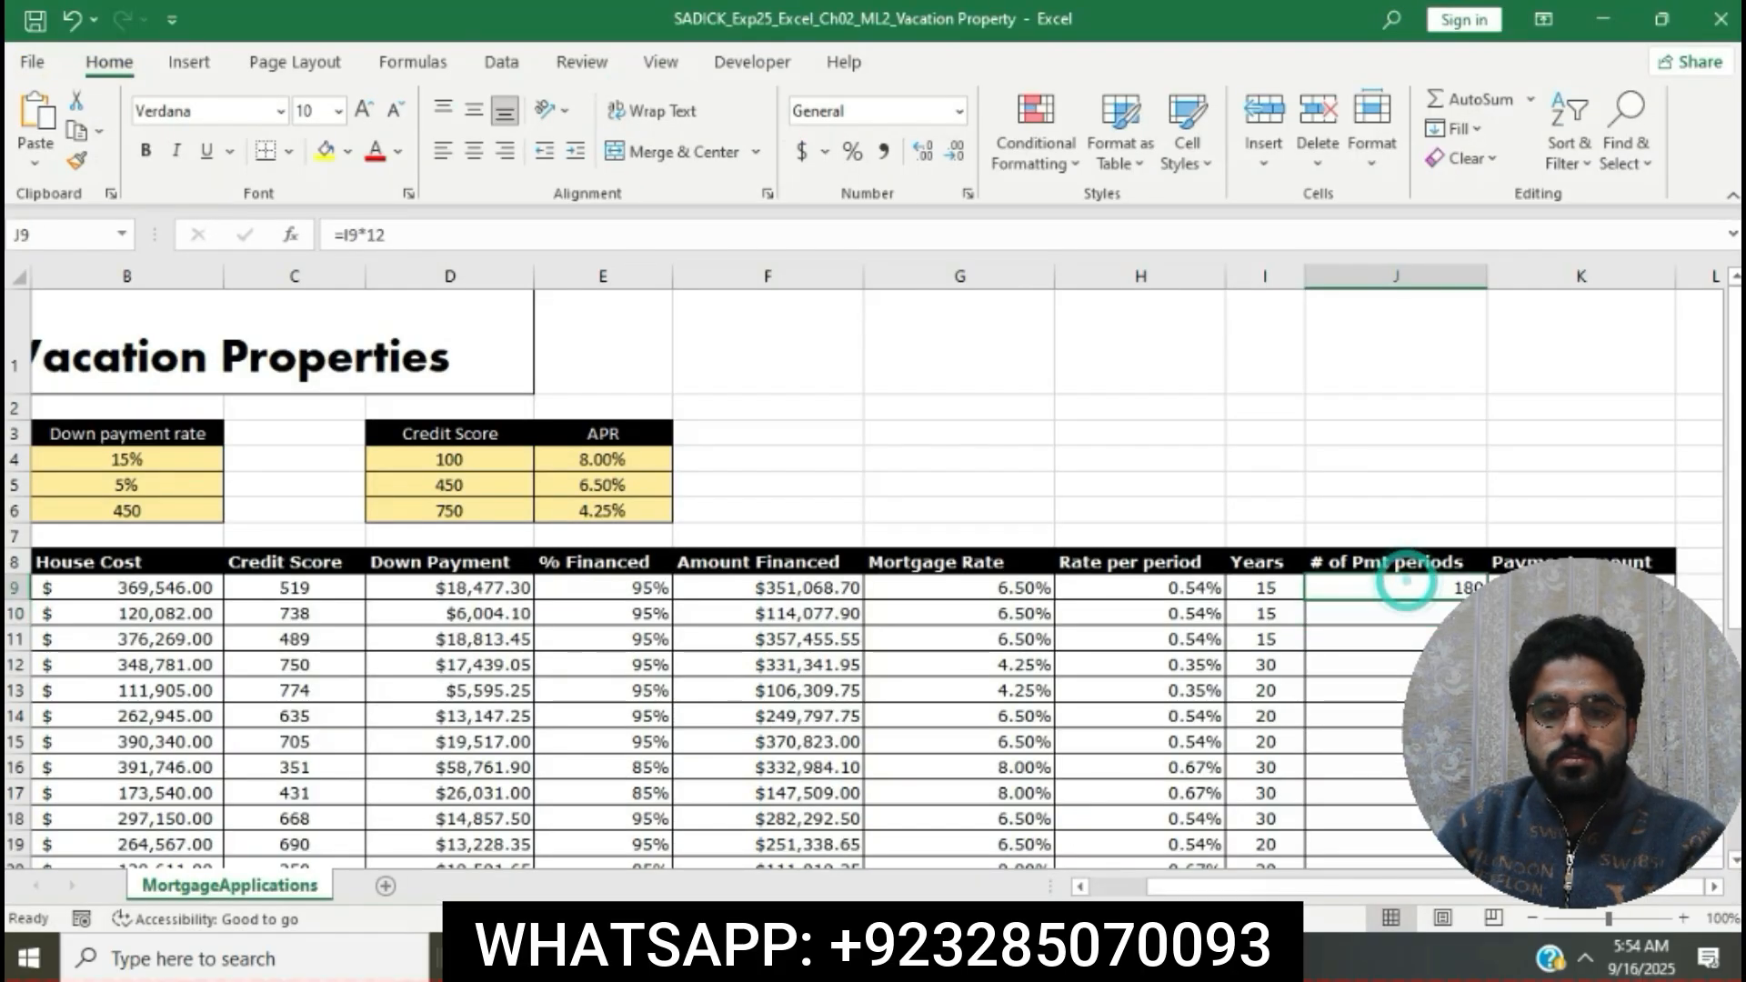
drag(1486, 599, 1419, 800)
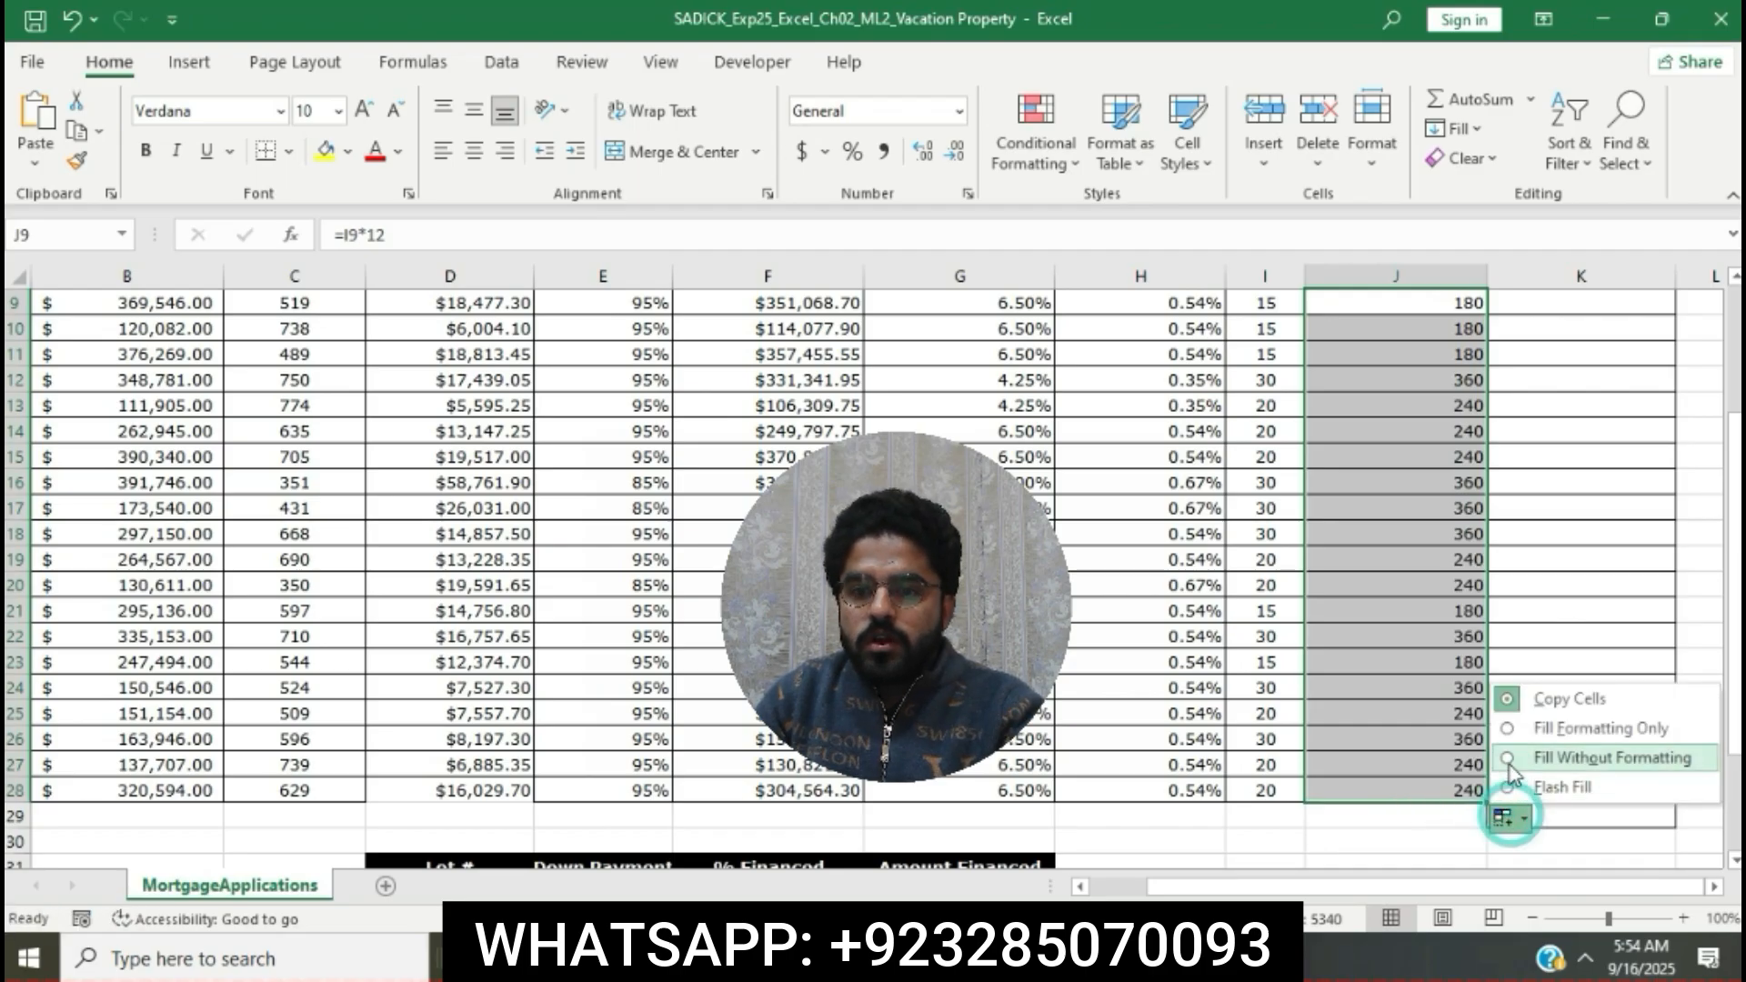
click(1510, 764)
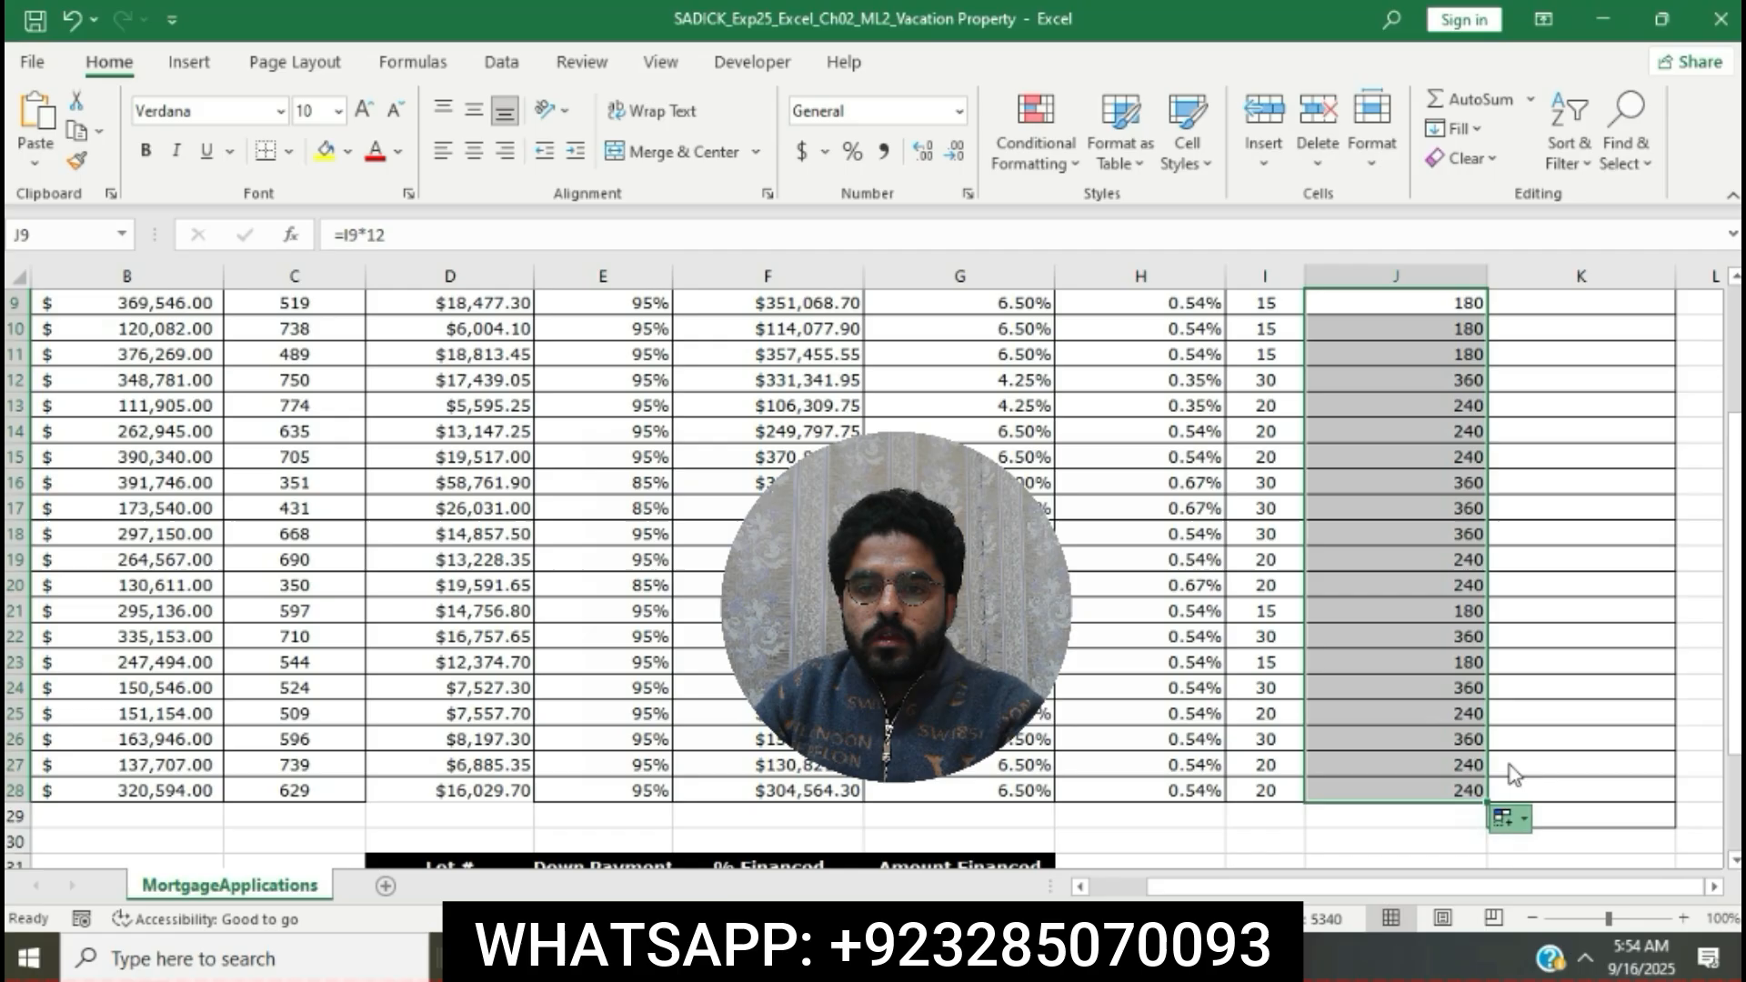
click(1535, 535)
scroll(1535, 535, up, 3)
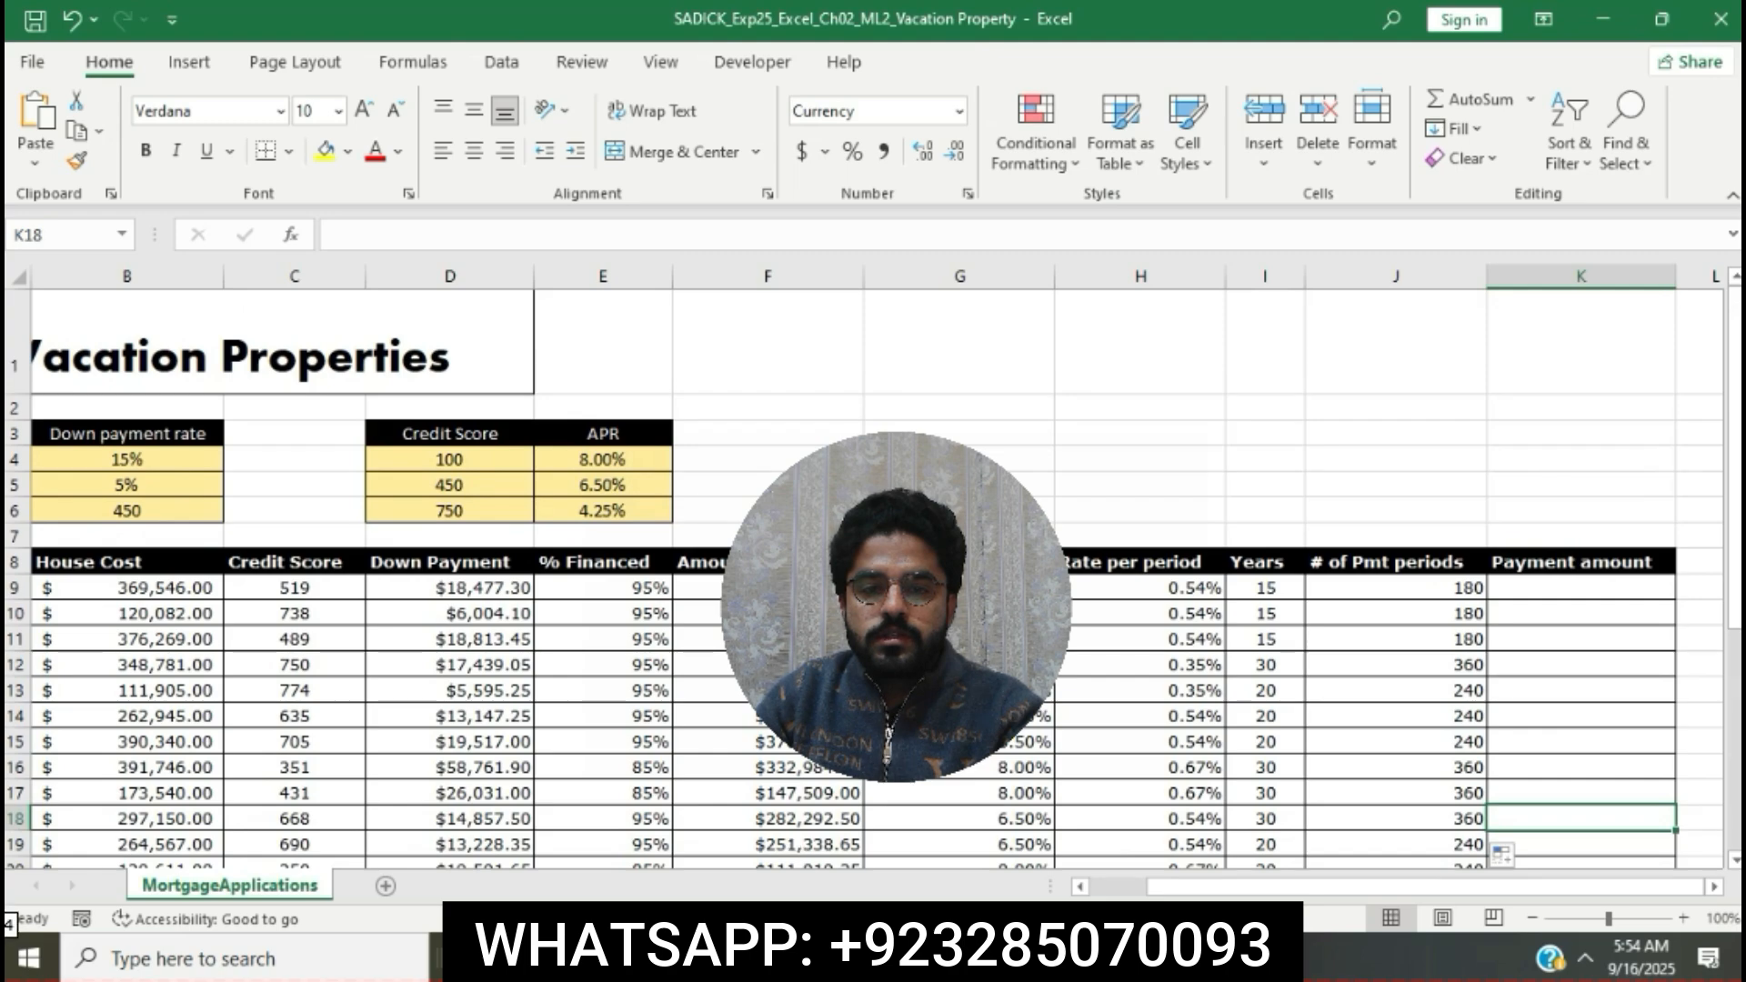
Step: Switch to the Word instructions and highlight the whole step 8 instruction in yellow
key(alt+Tab)
click(894, 564)
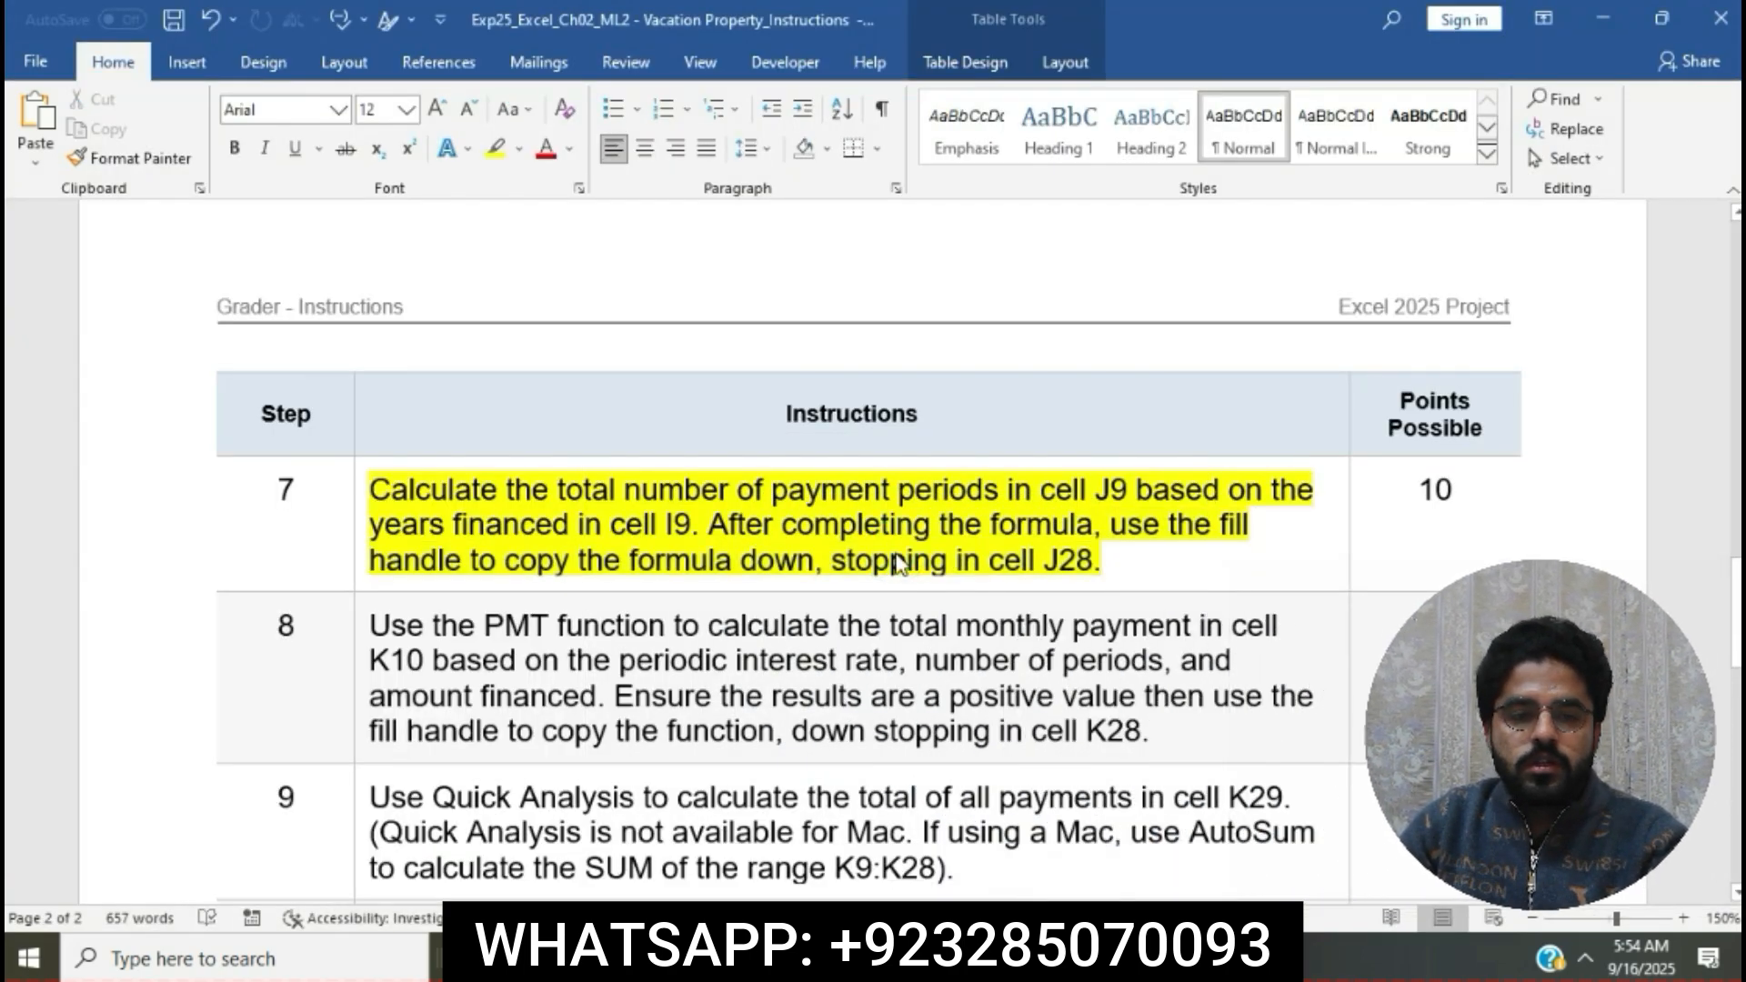
scroll(893, 563, down, 4)
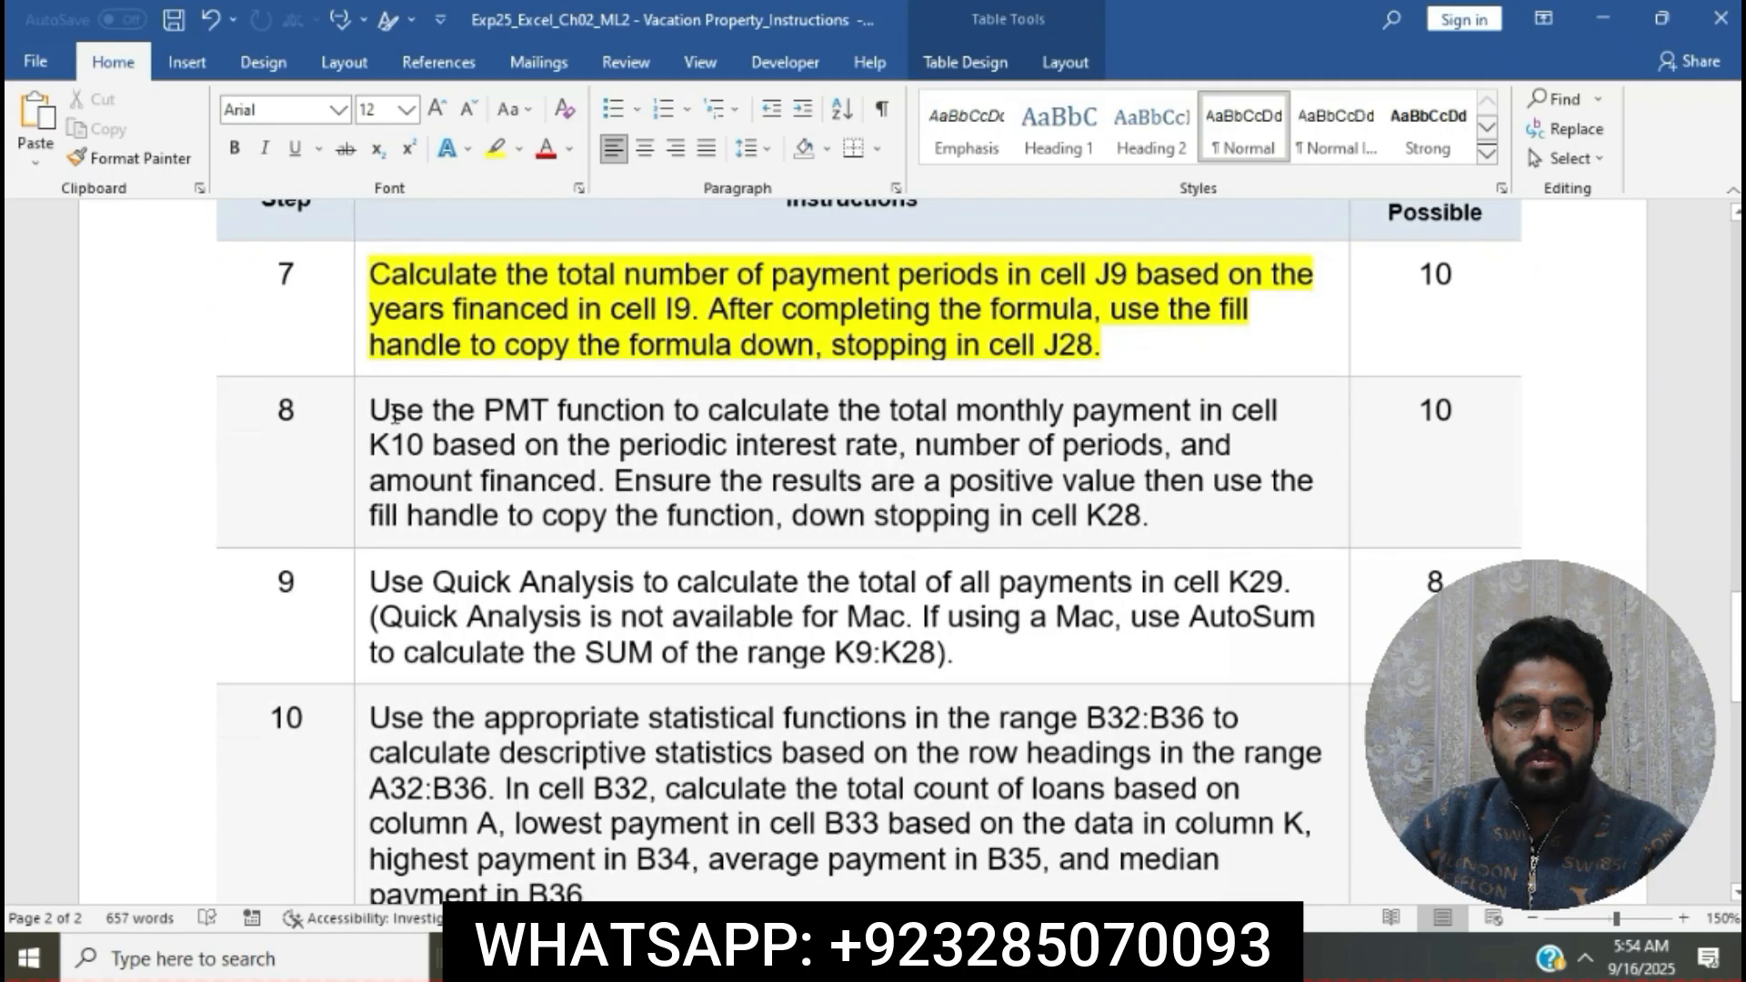
click(362, 414)
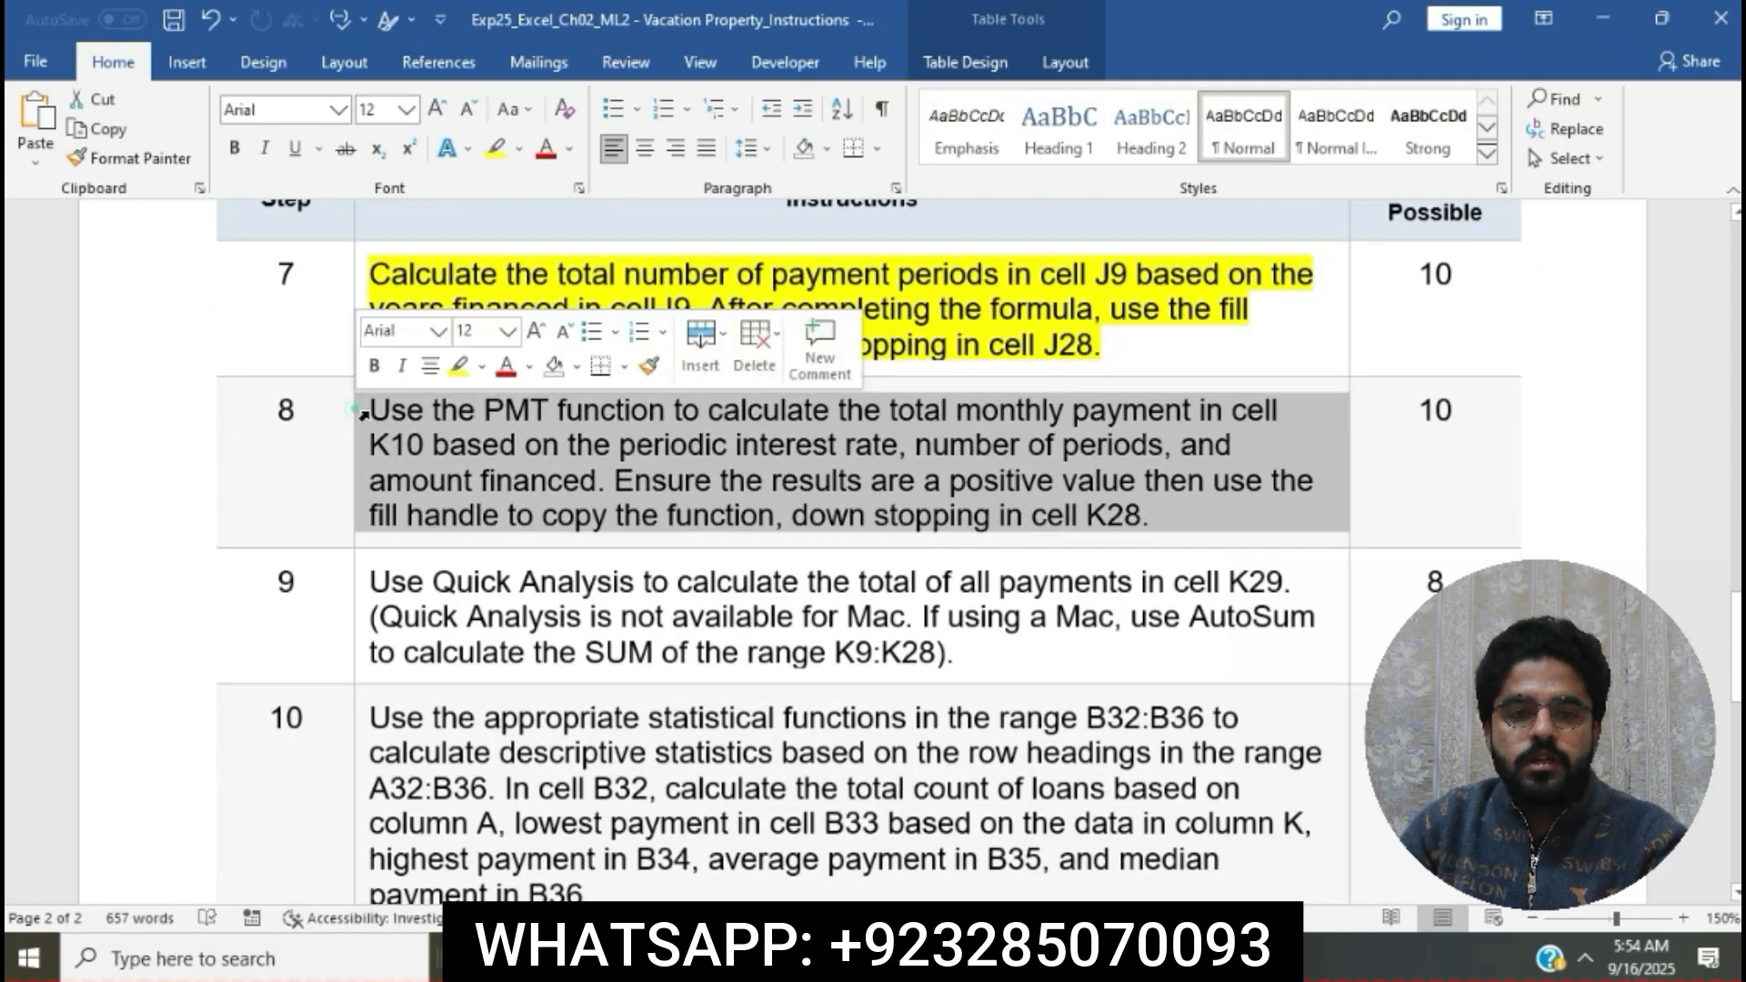
click(456, 373)
click(527, 448)
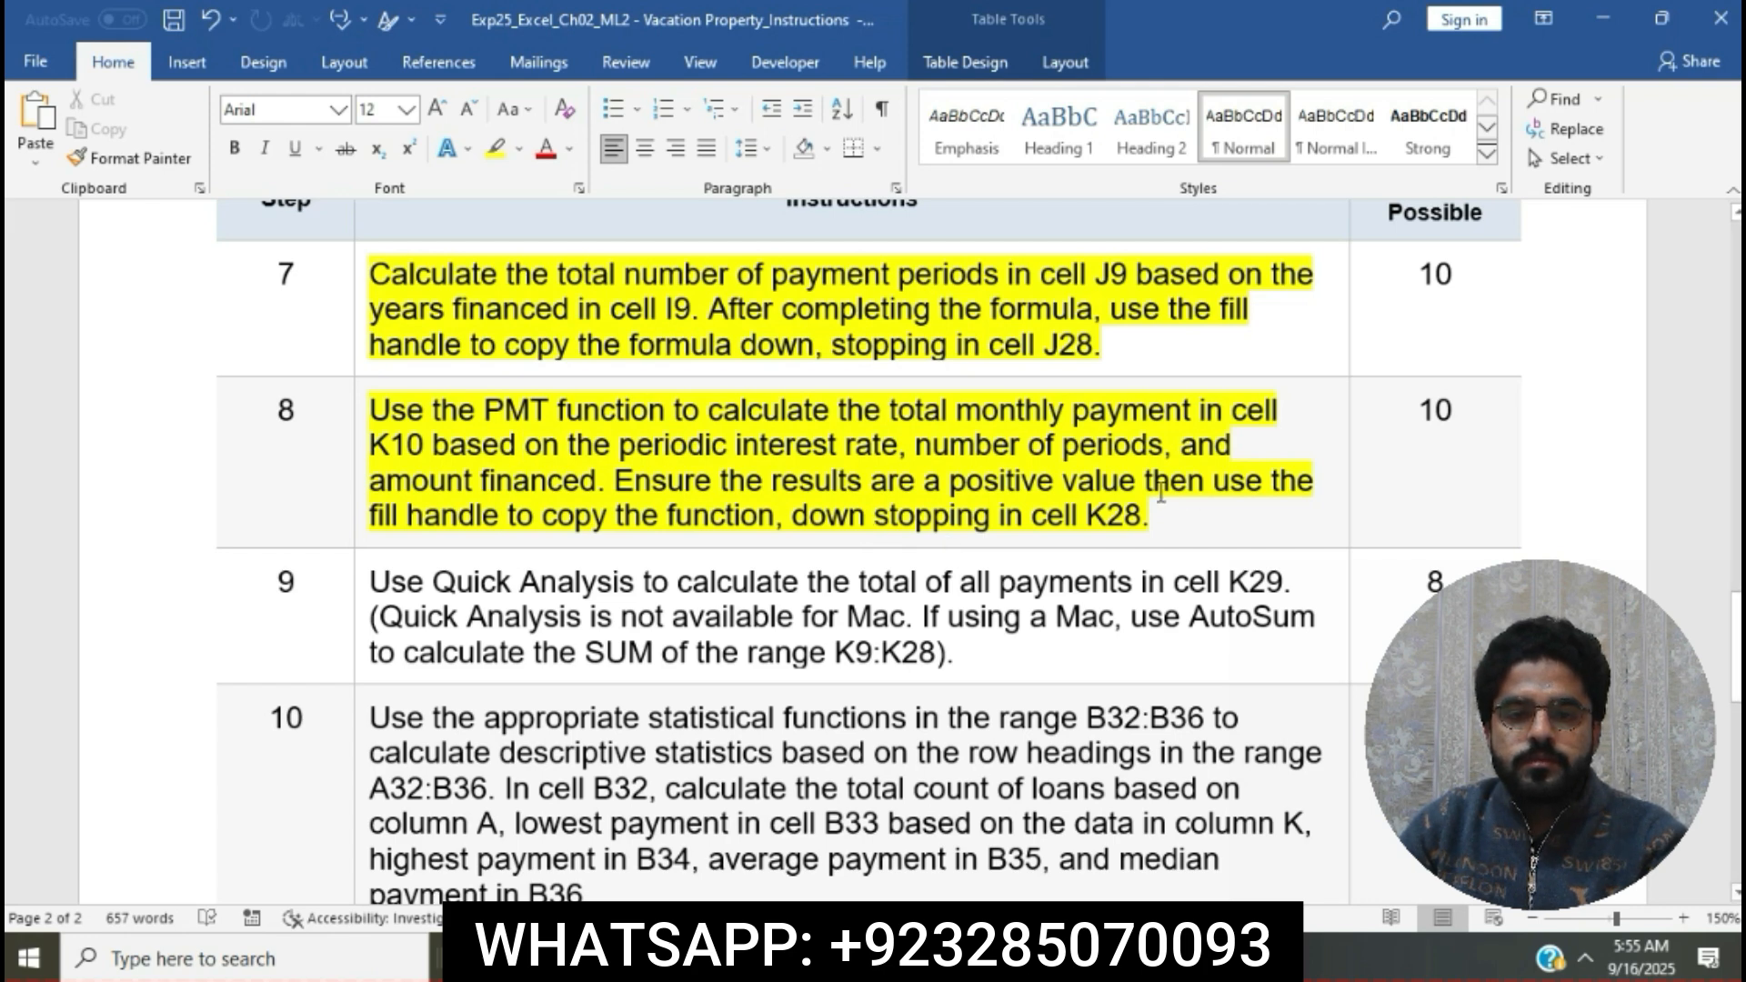
Step: Mark the PMT function sentence of step 8, switch to Excel and enter =PMT(H9,J9,-F9) in cell K9
drag(369, 409, 641, 461)
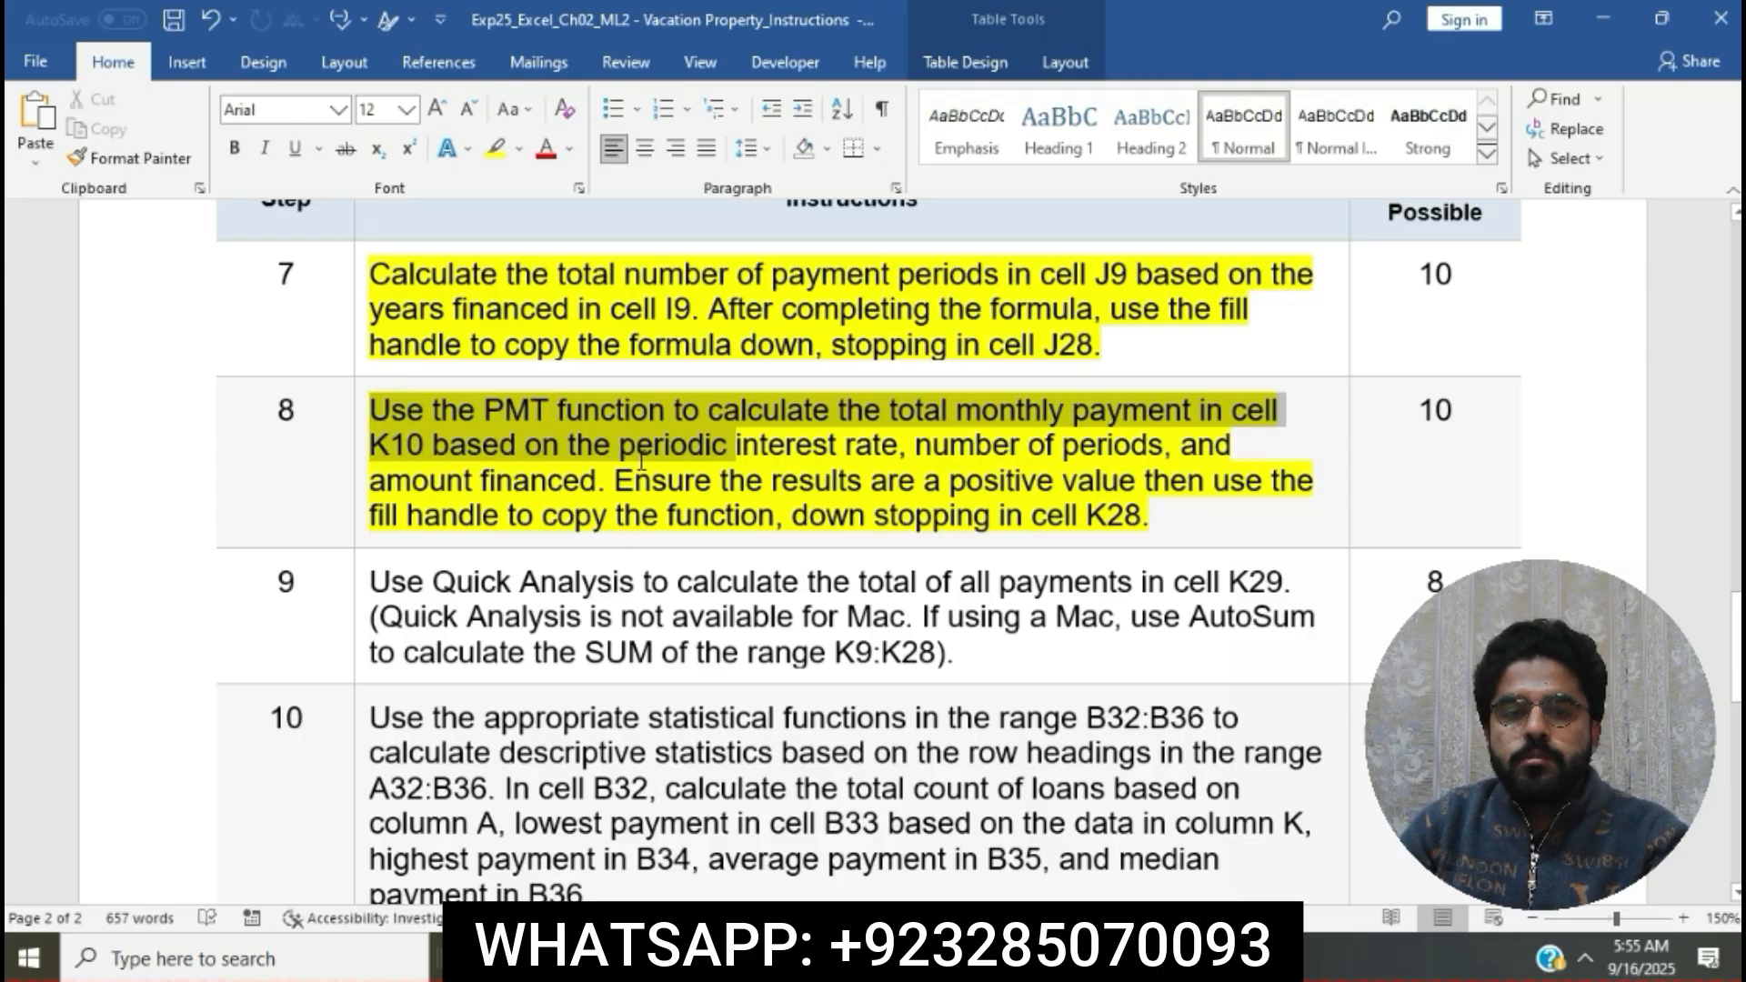
mouse_move(642, 462)
mouse_down()
mouse_move(669, 479)
mouse_move(616, 469)
mouse_up()
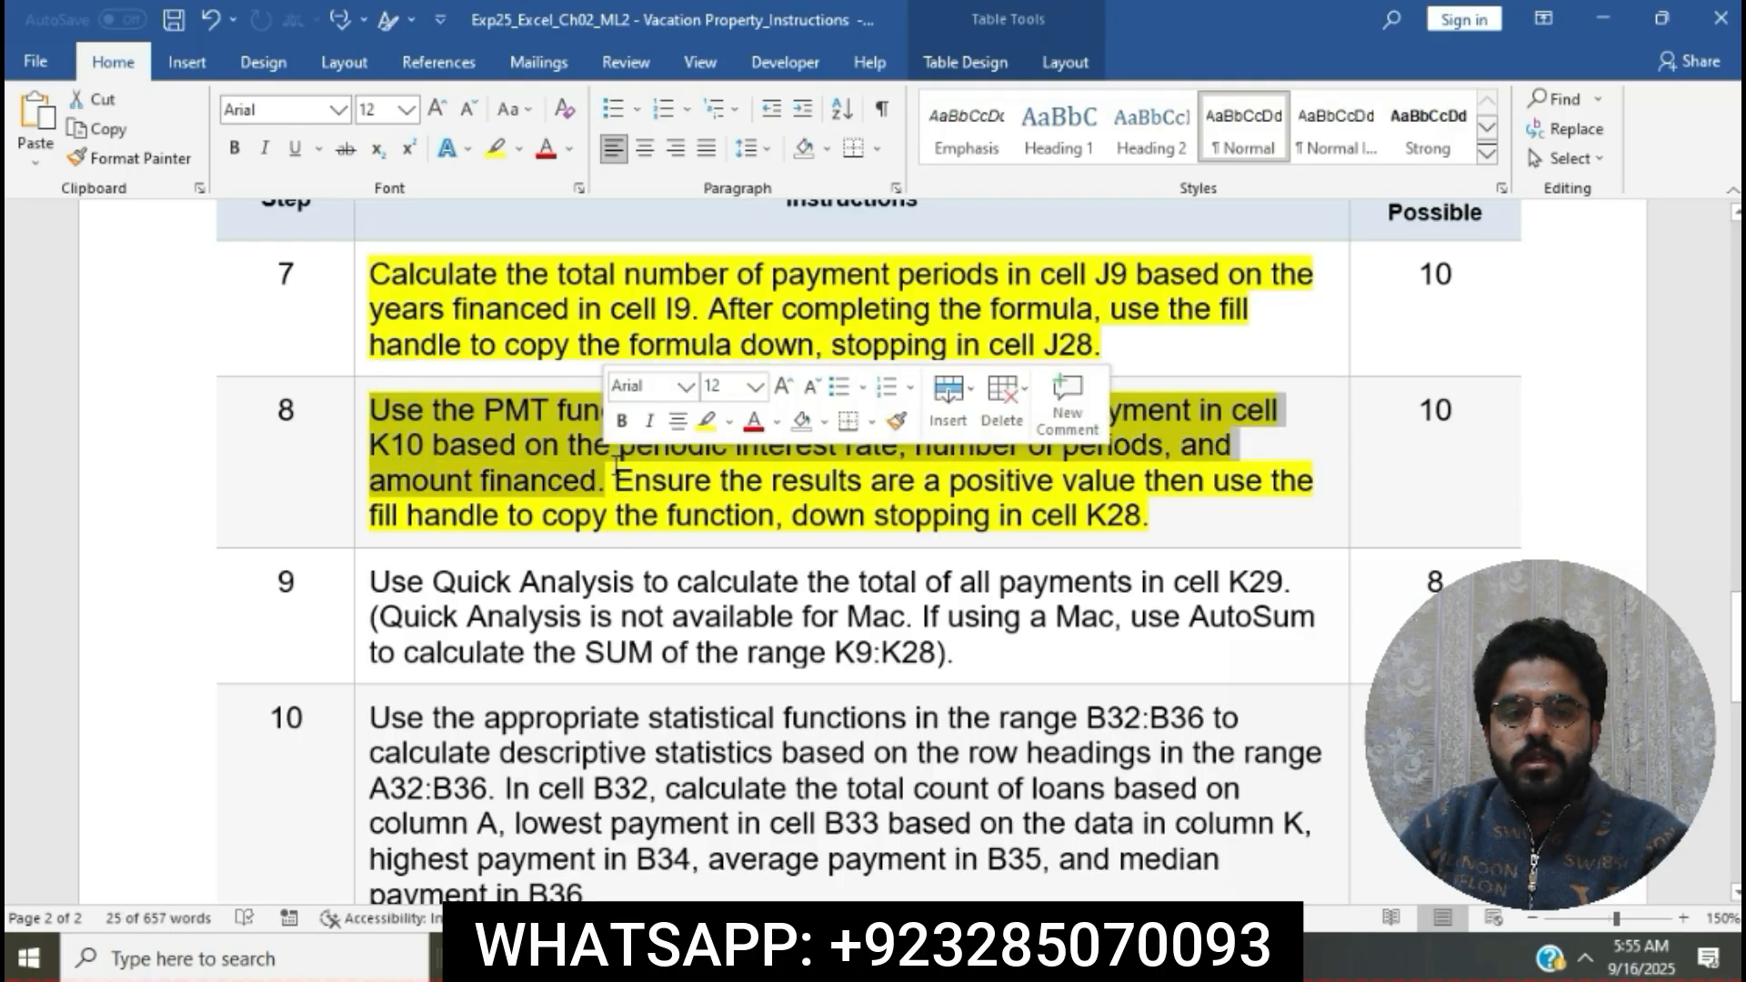
click(895, 959)
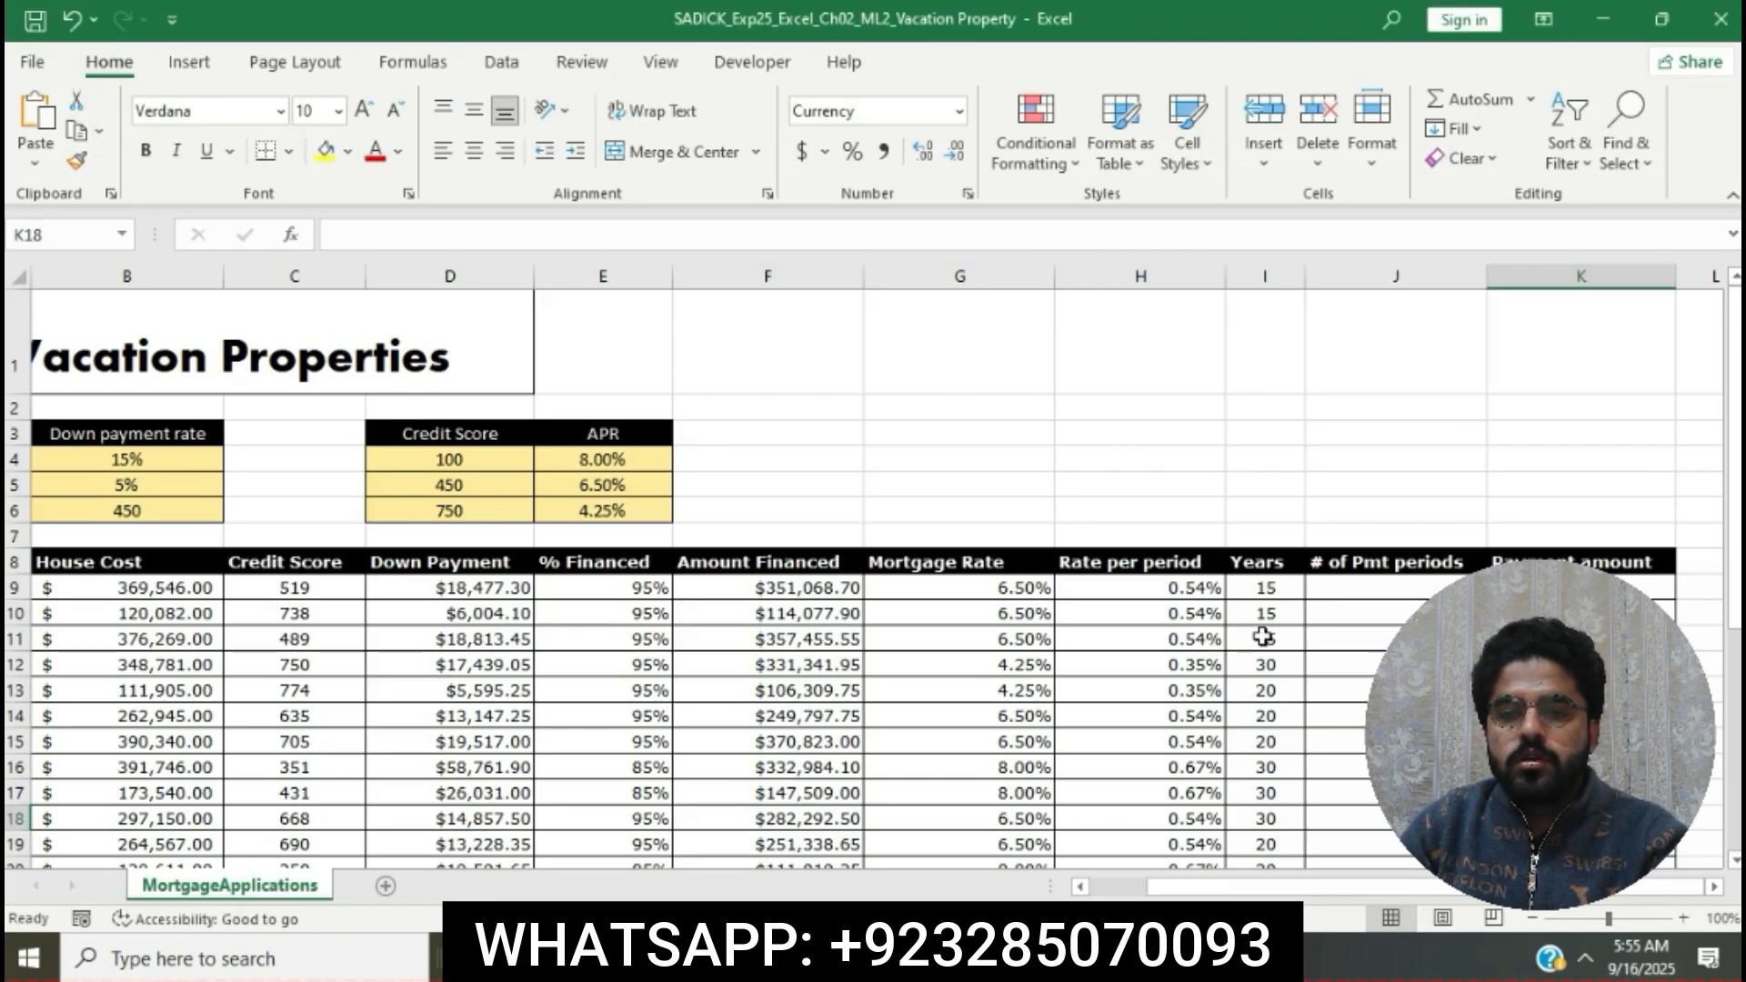
scroll(1262, 637, right, 2)
click(1359, 606)
click(1351, 590)
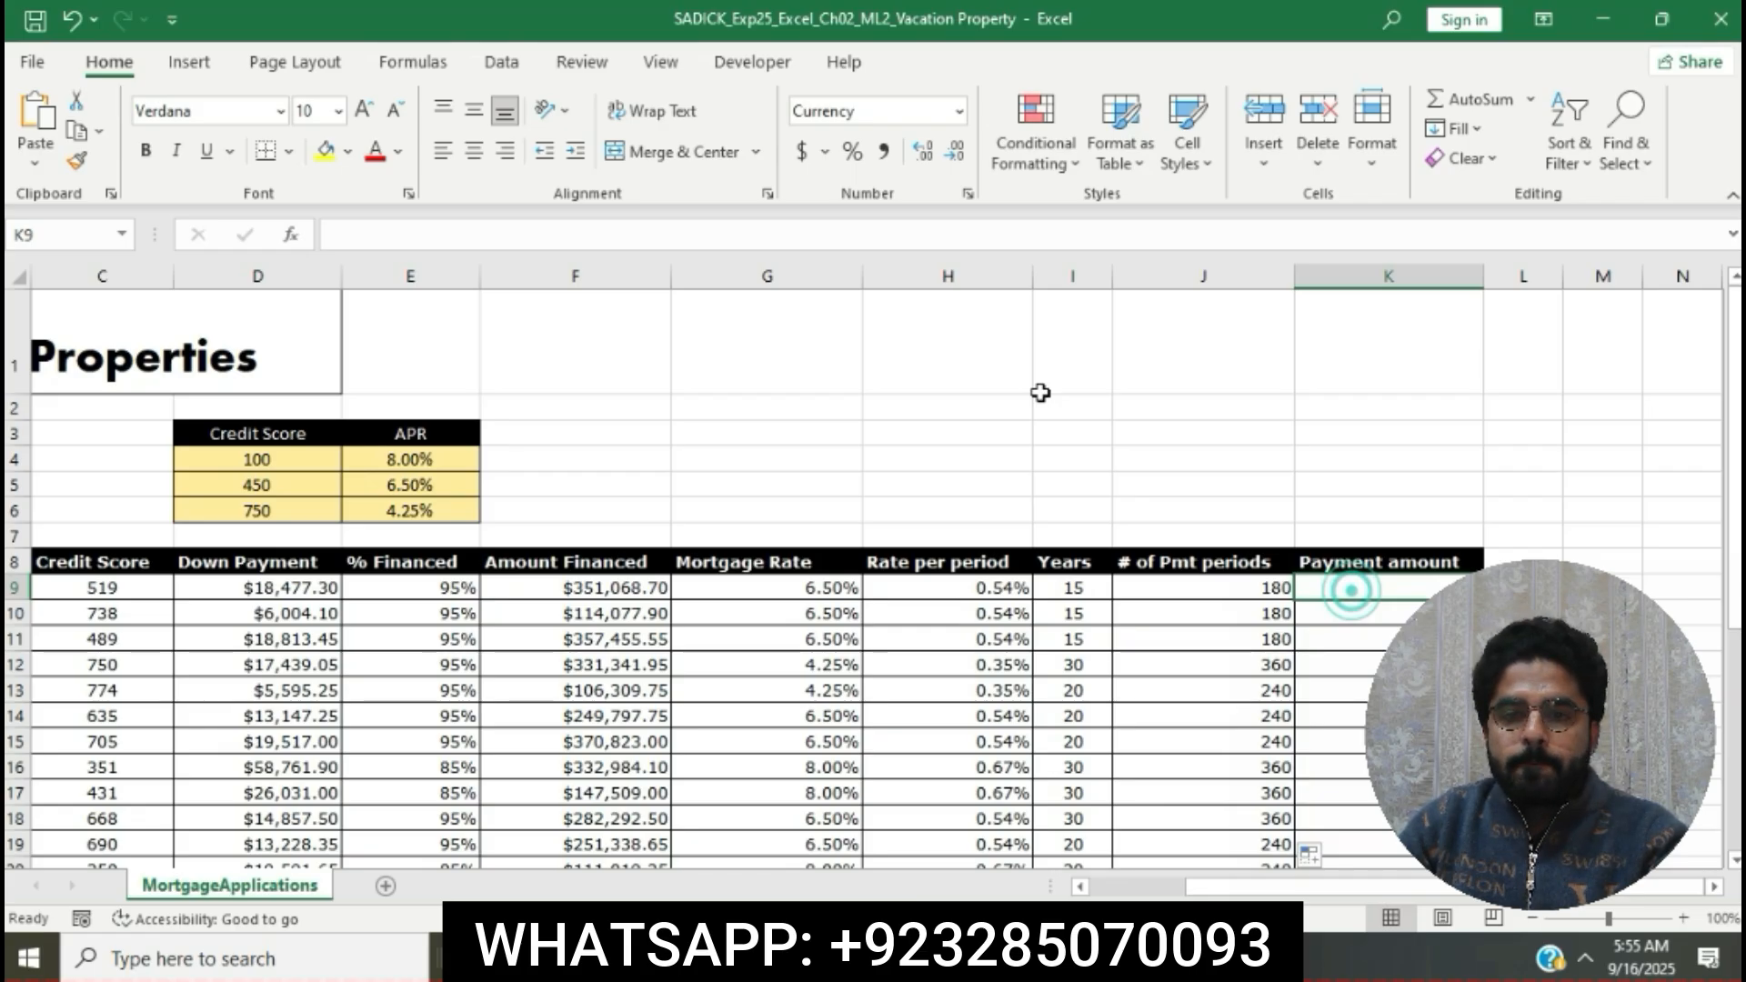
click(813, 239)
text(=)
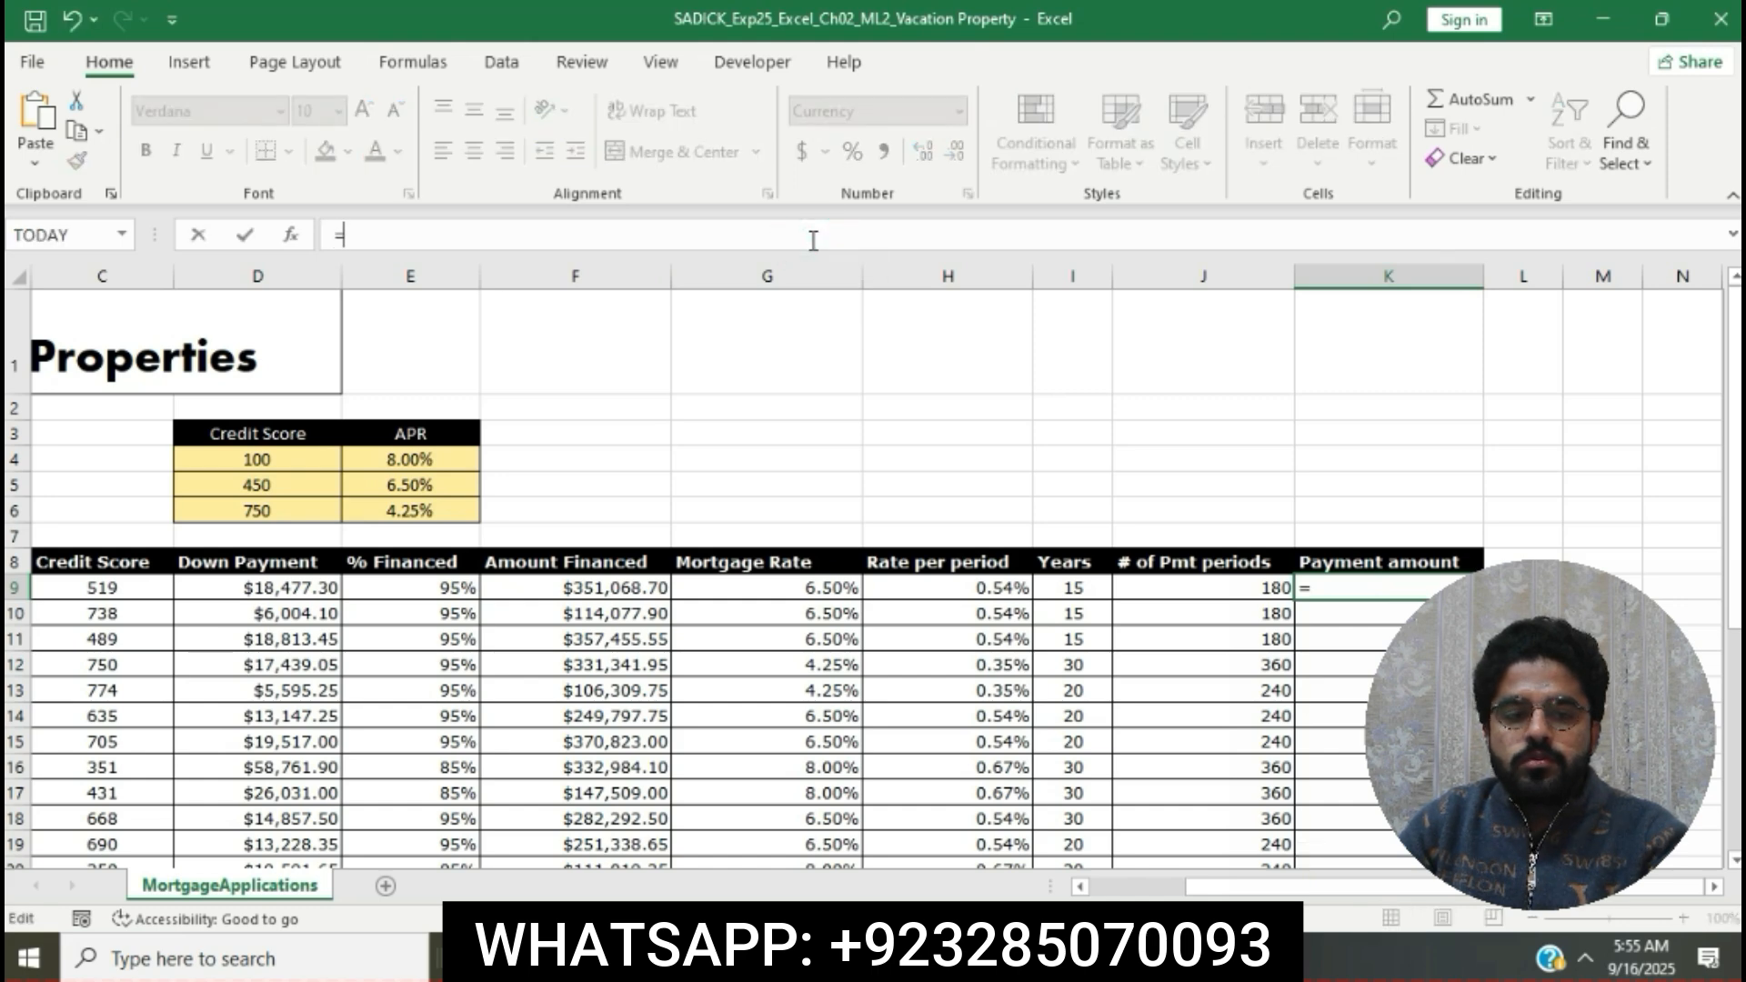
text(PM)
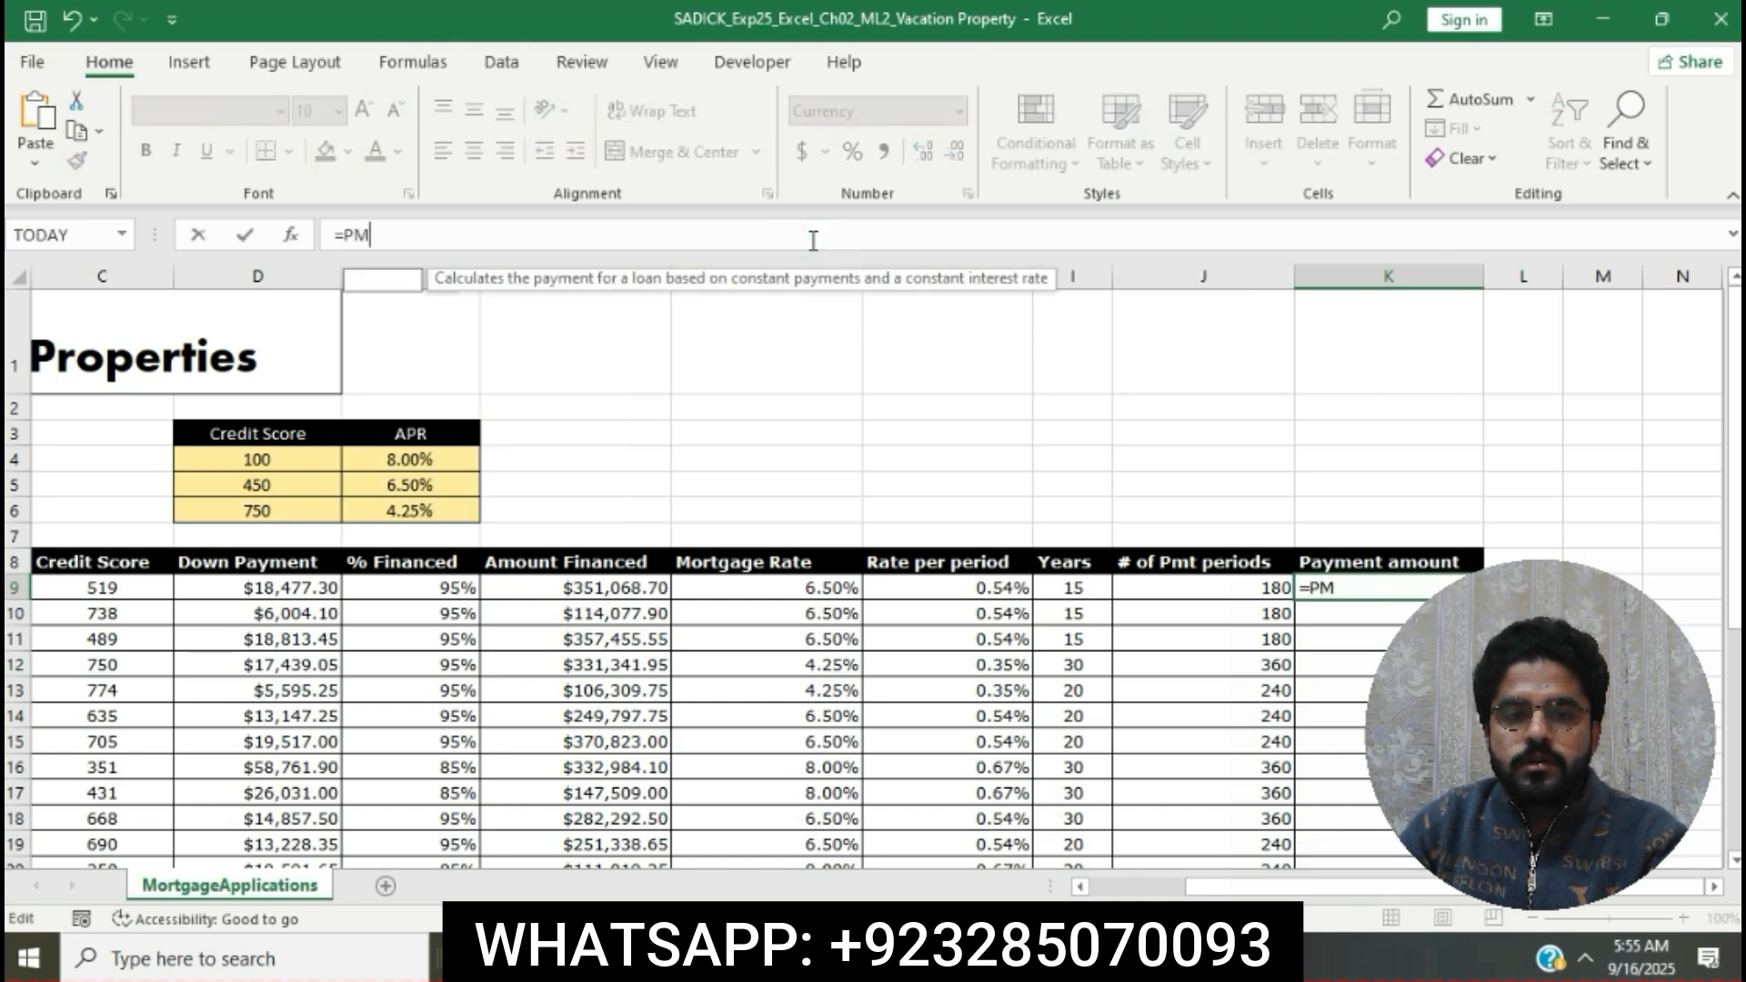
text(T(H9)
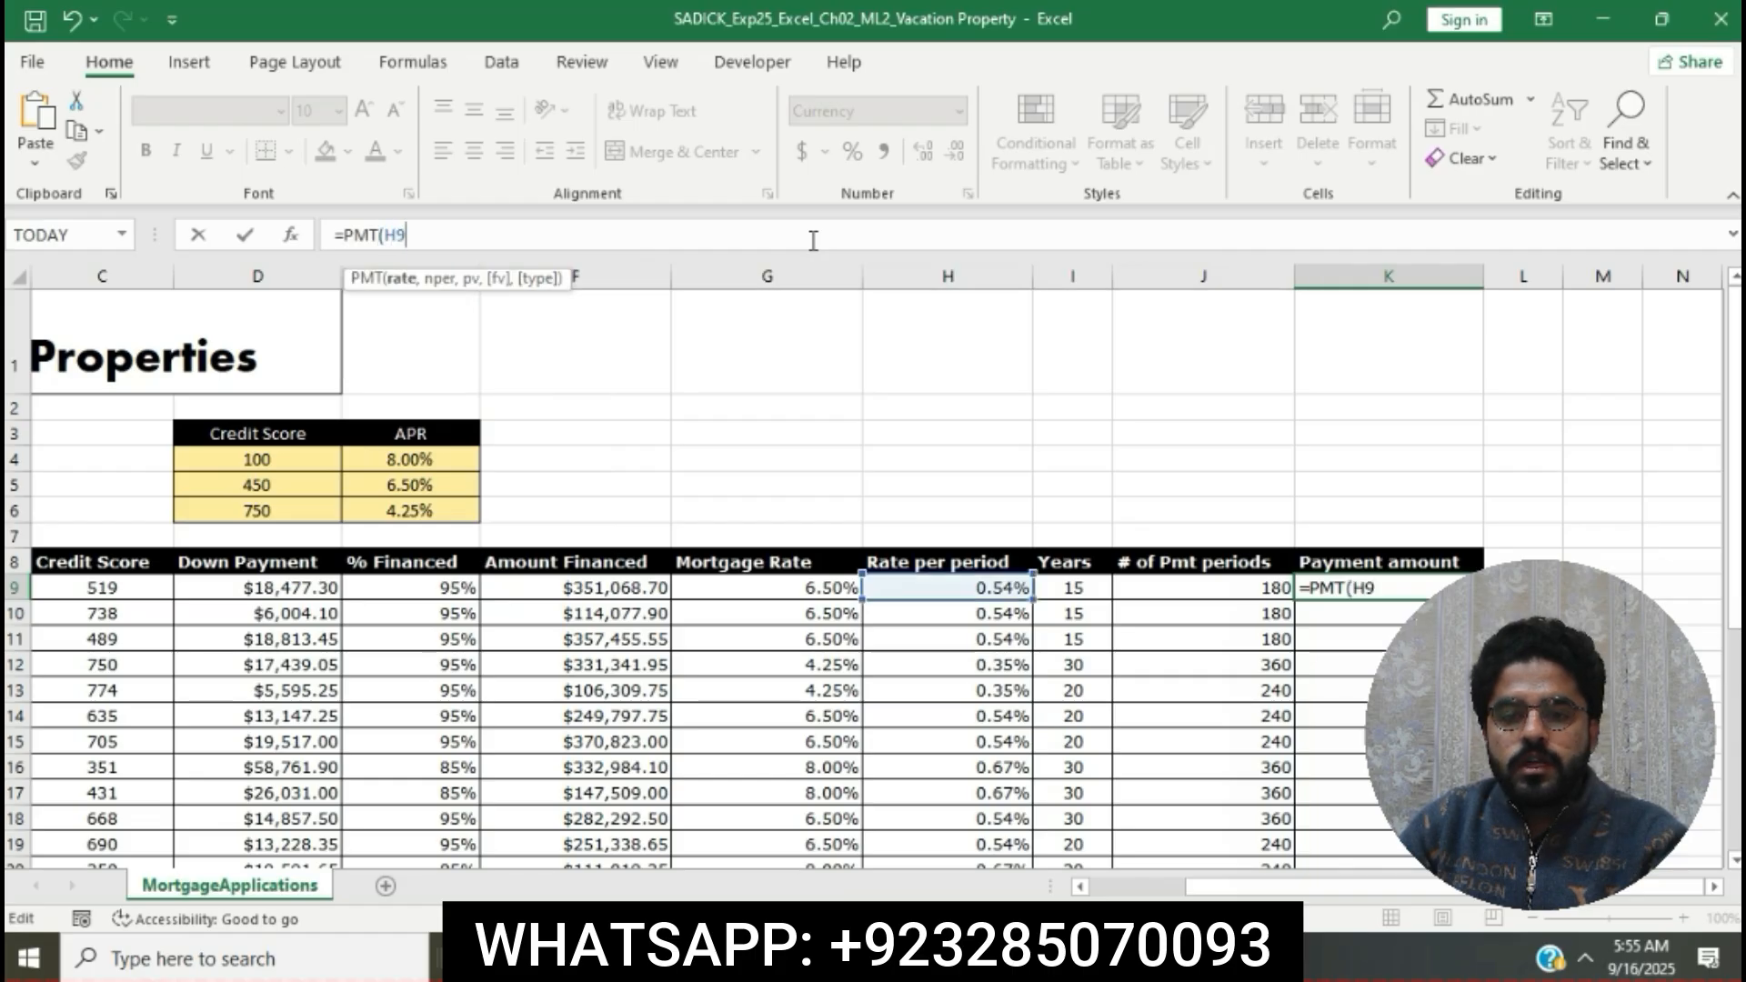
text(,J9)
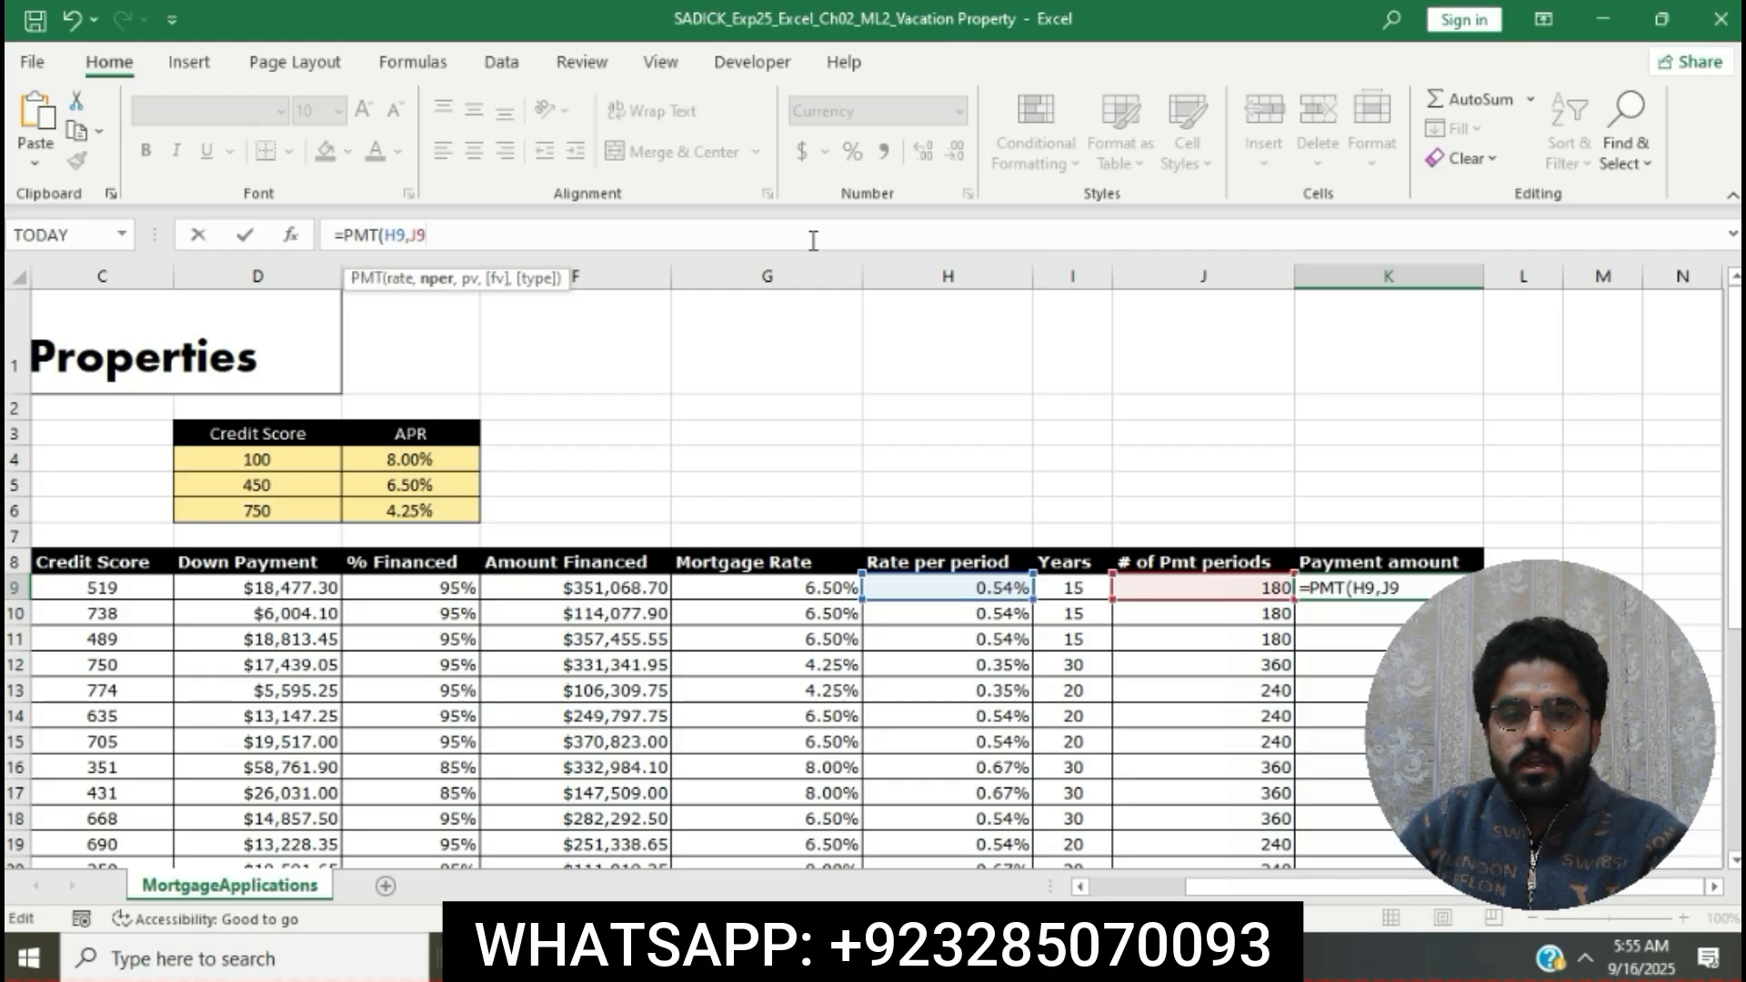
text(,)
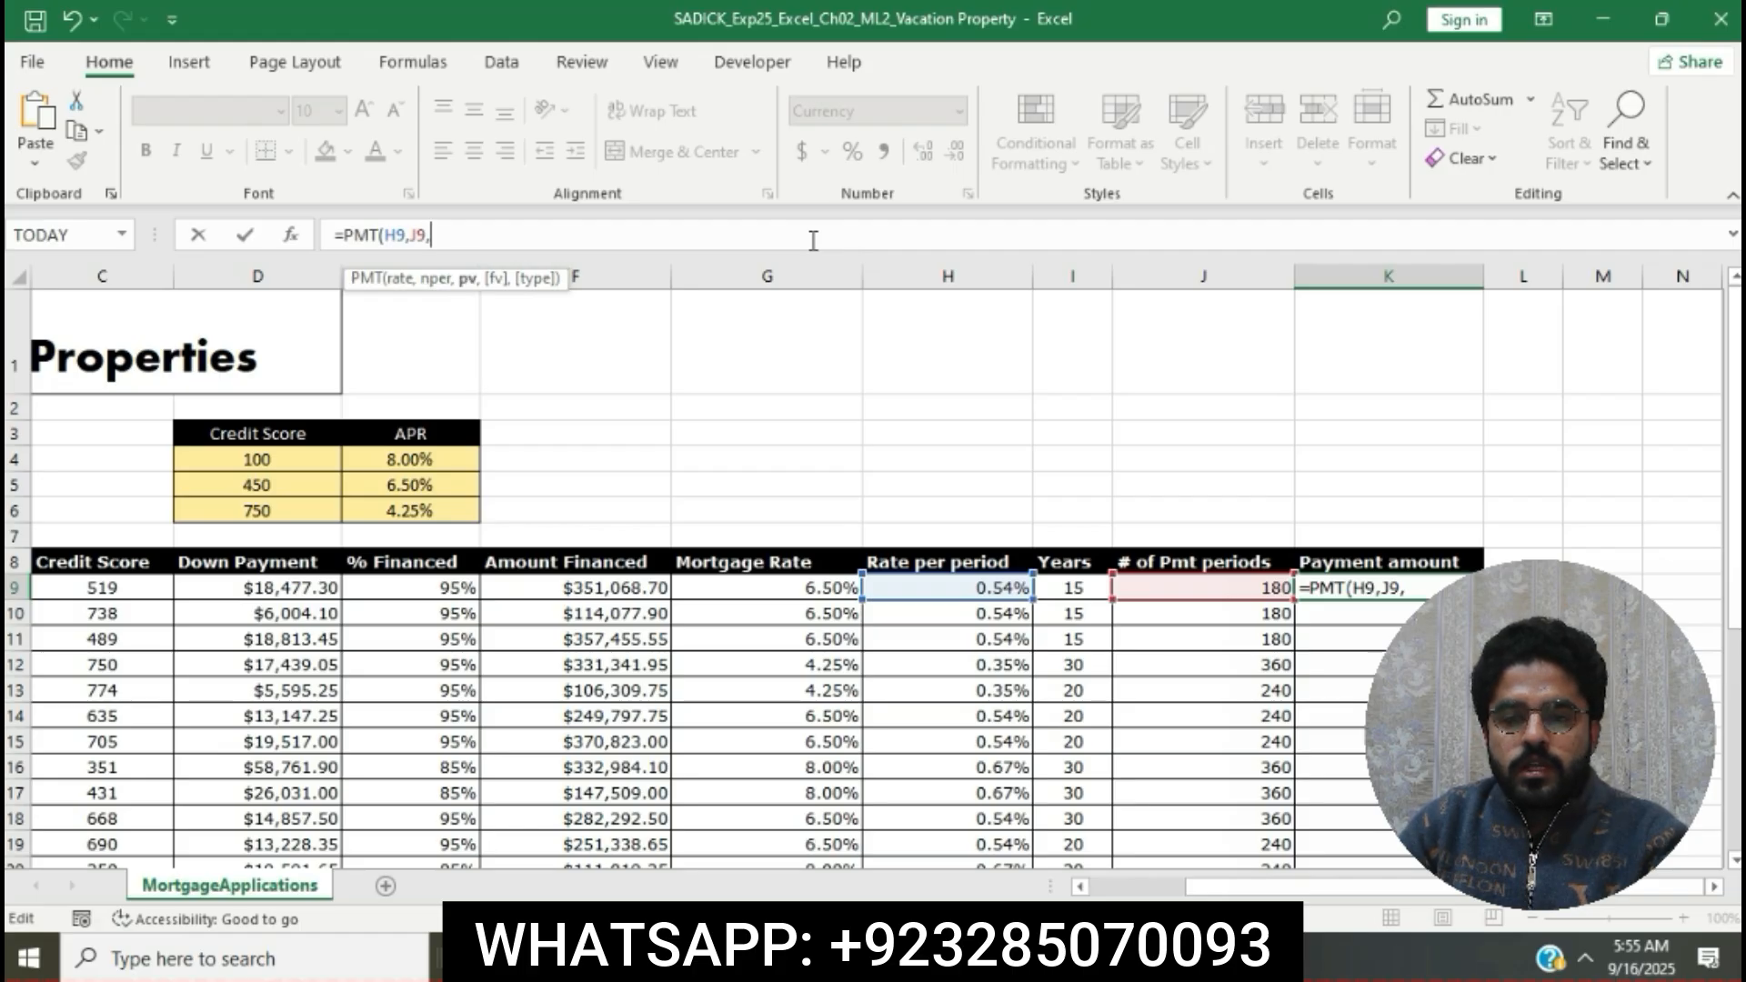
text(-)
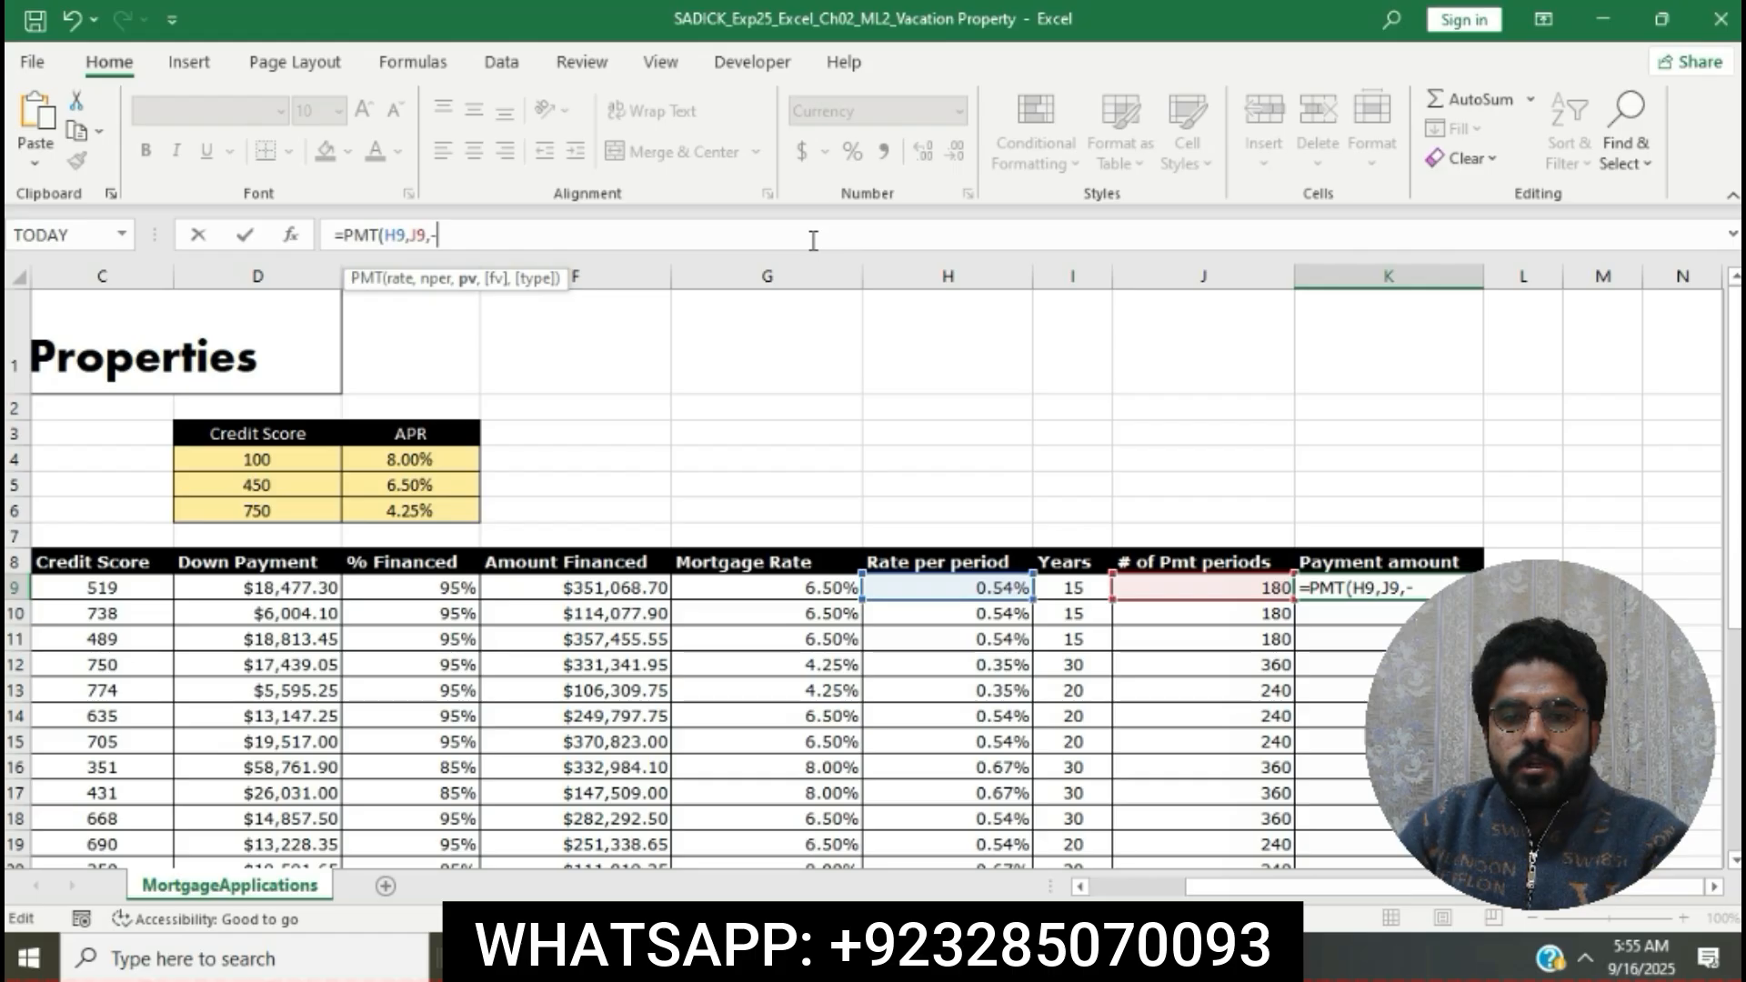
text(F9)
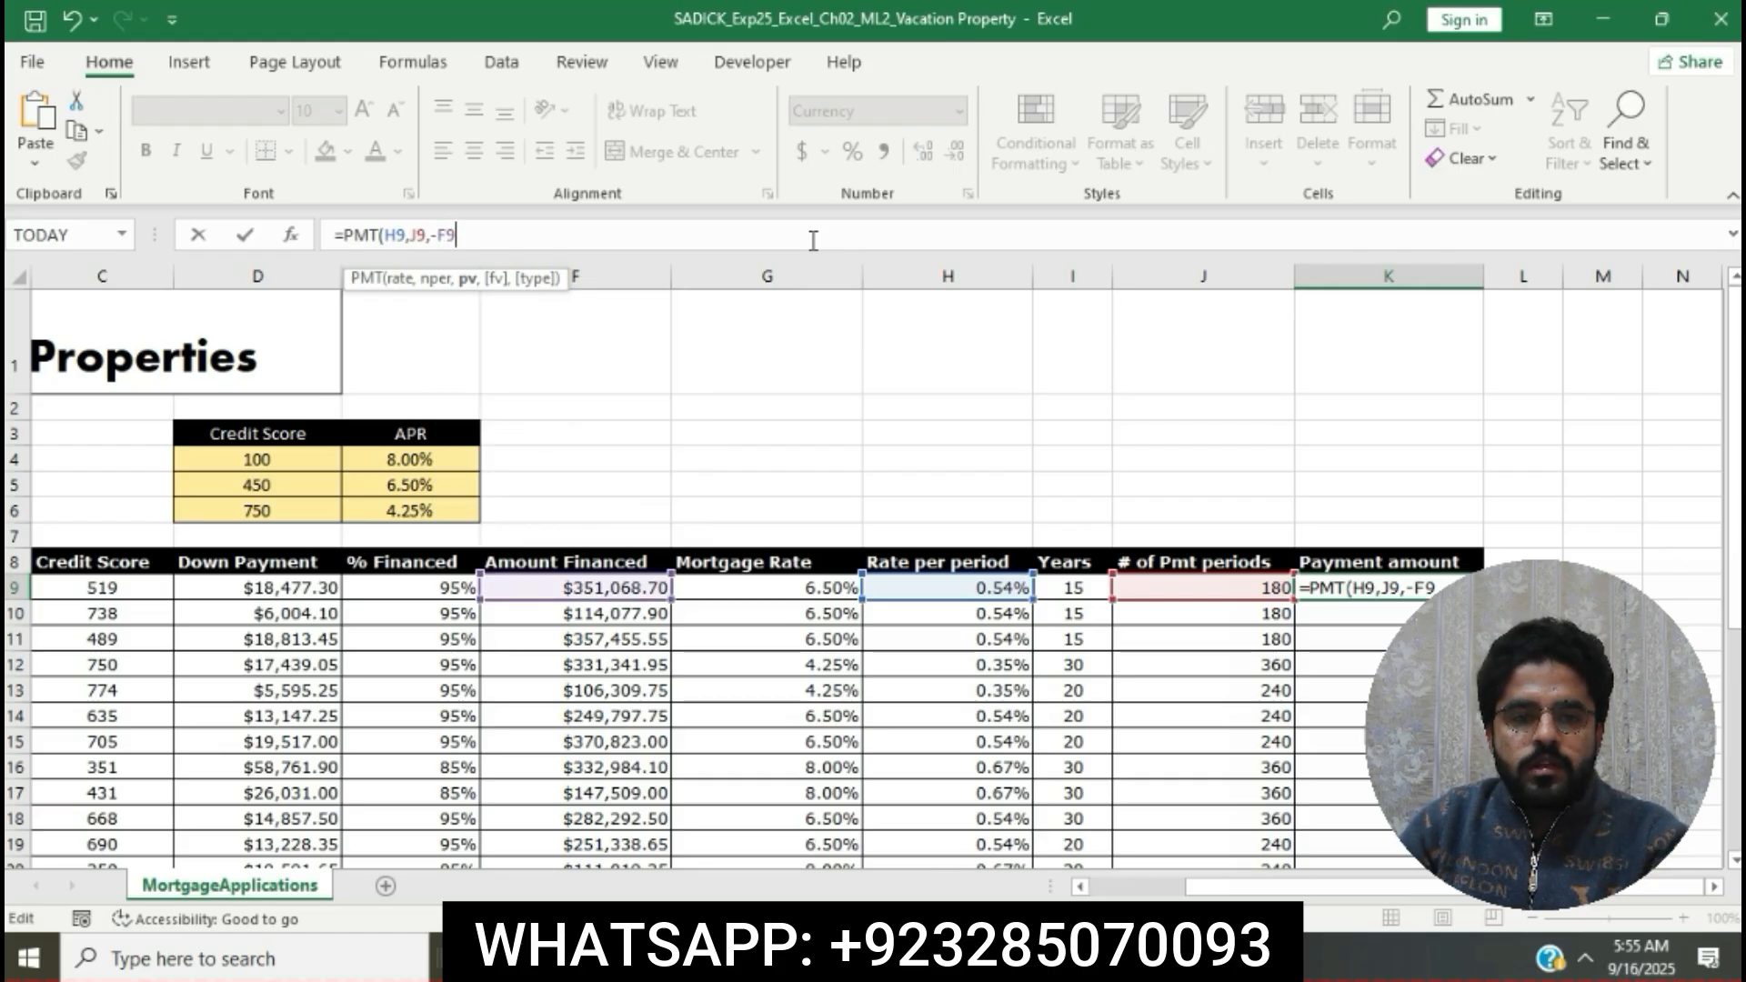
text())
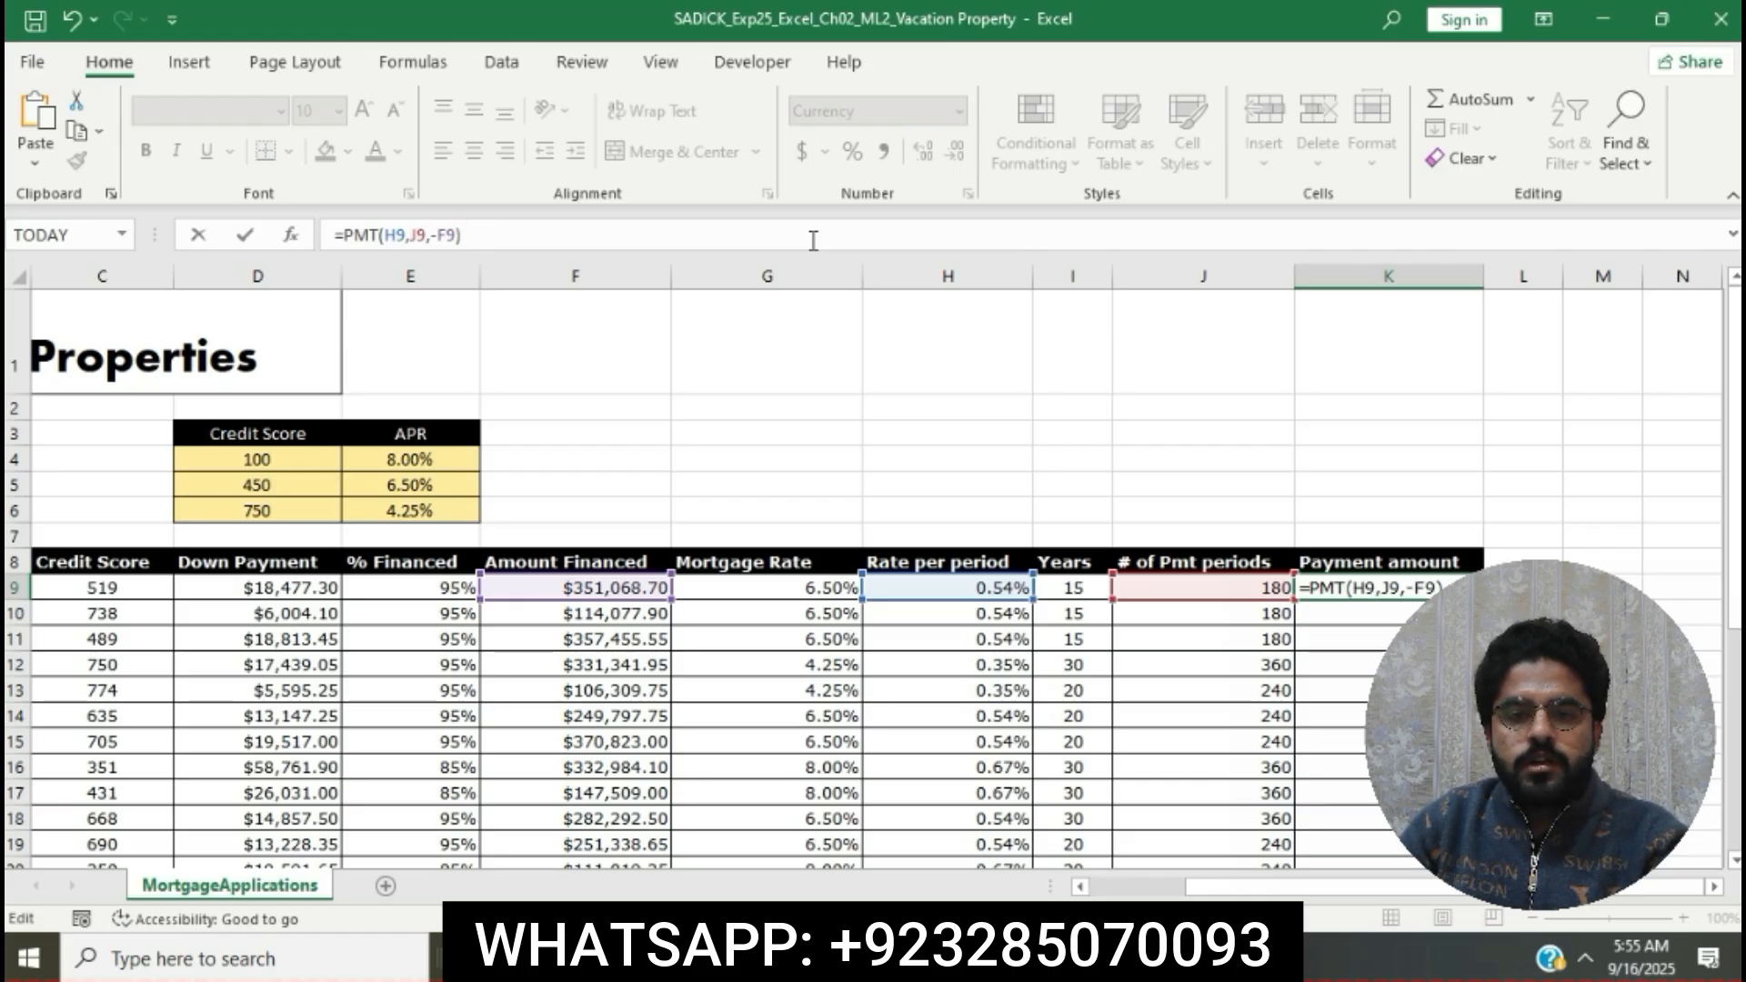
key(Return)
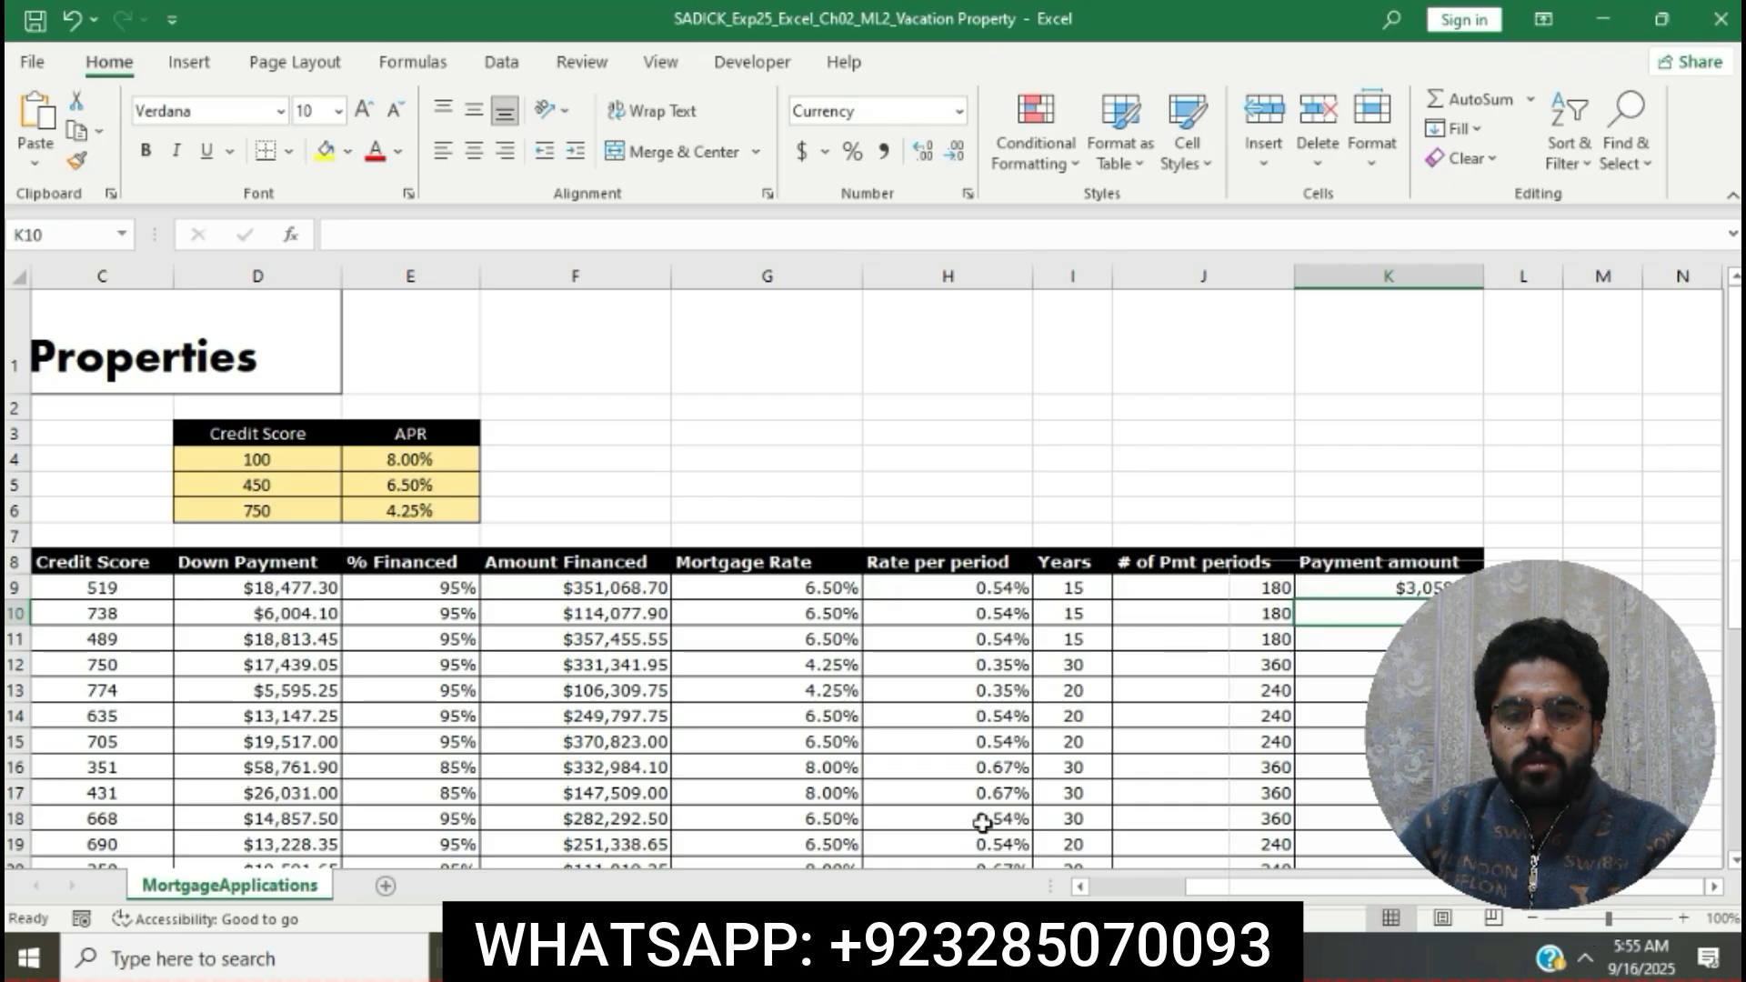
Step: Check the fill instruction of step 8 in Word and copy the K9 formula down through K28 in Excel, filling without formatting
key(alt+Tab)
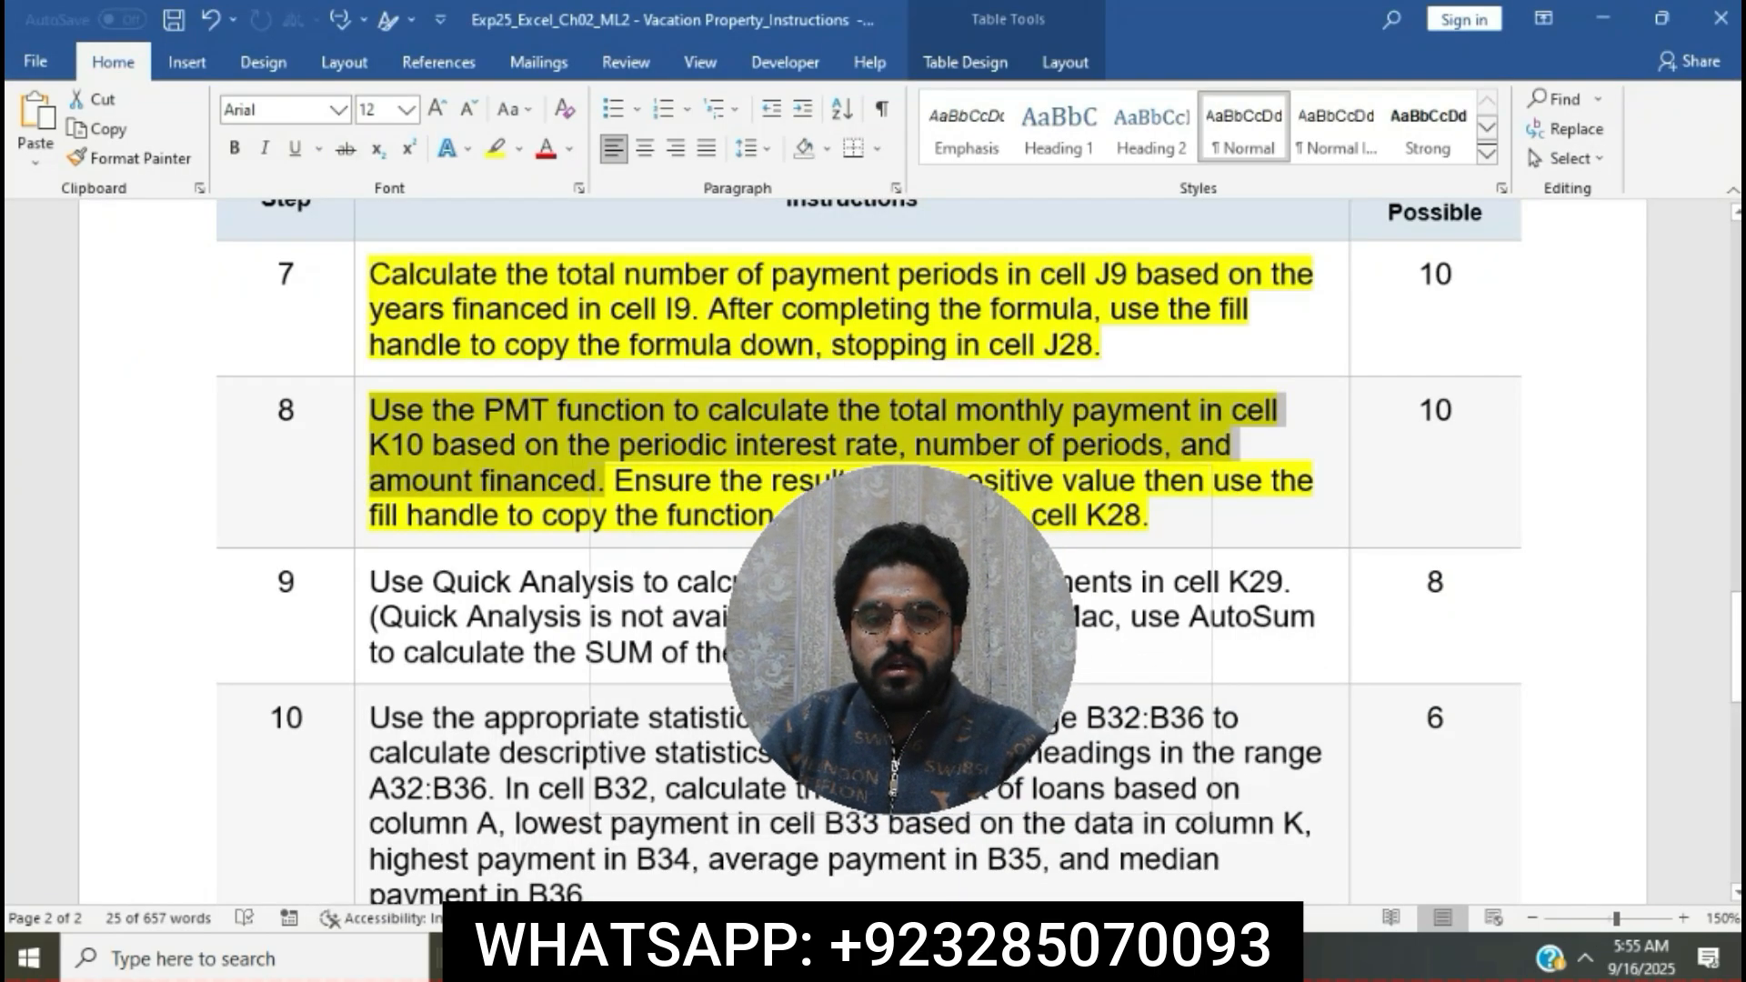
click(879, 453)
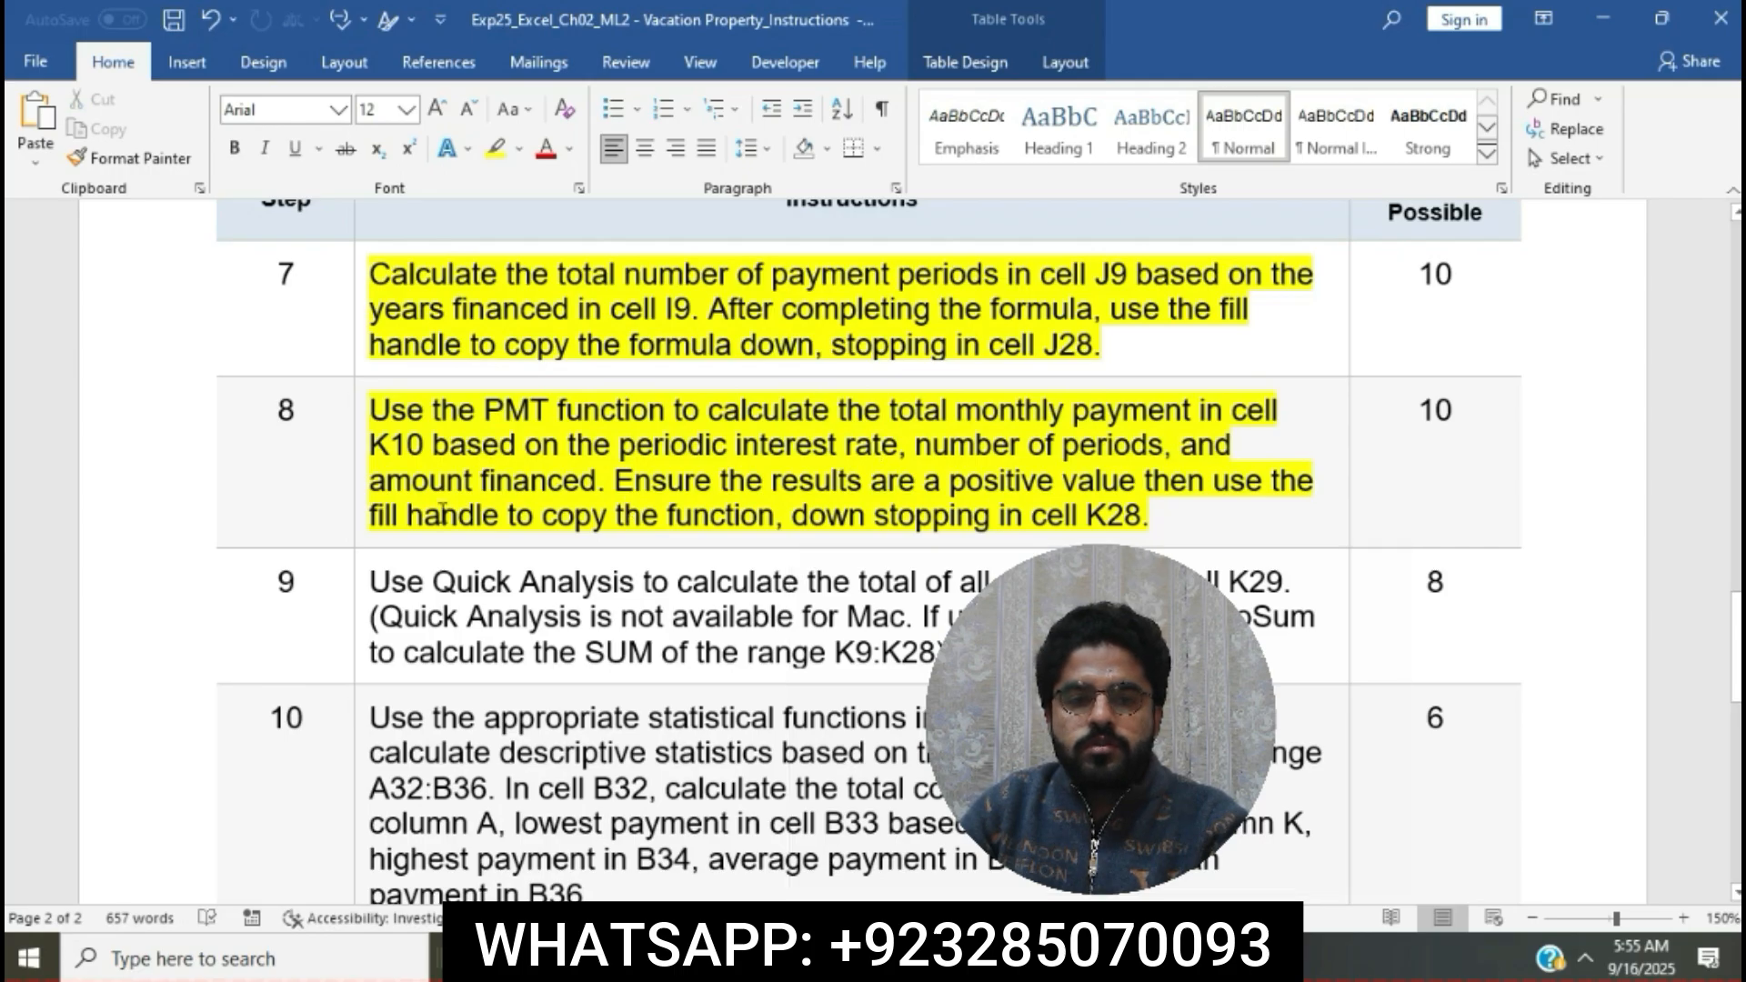
drag(1151, 482, 1154, 517)
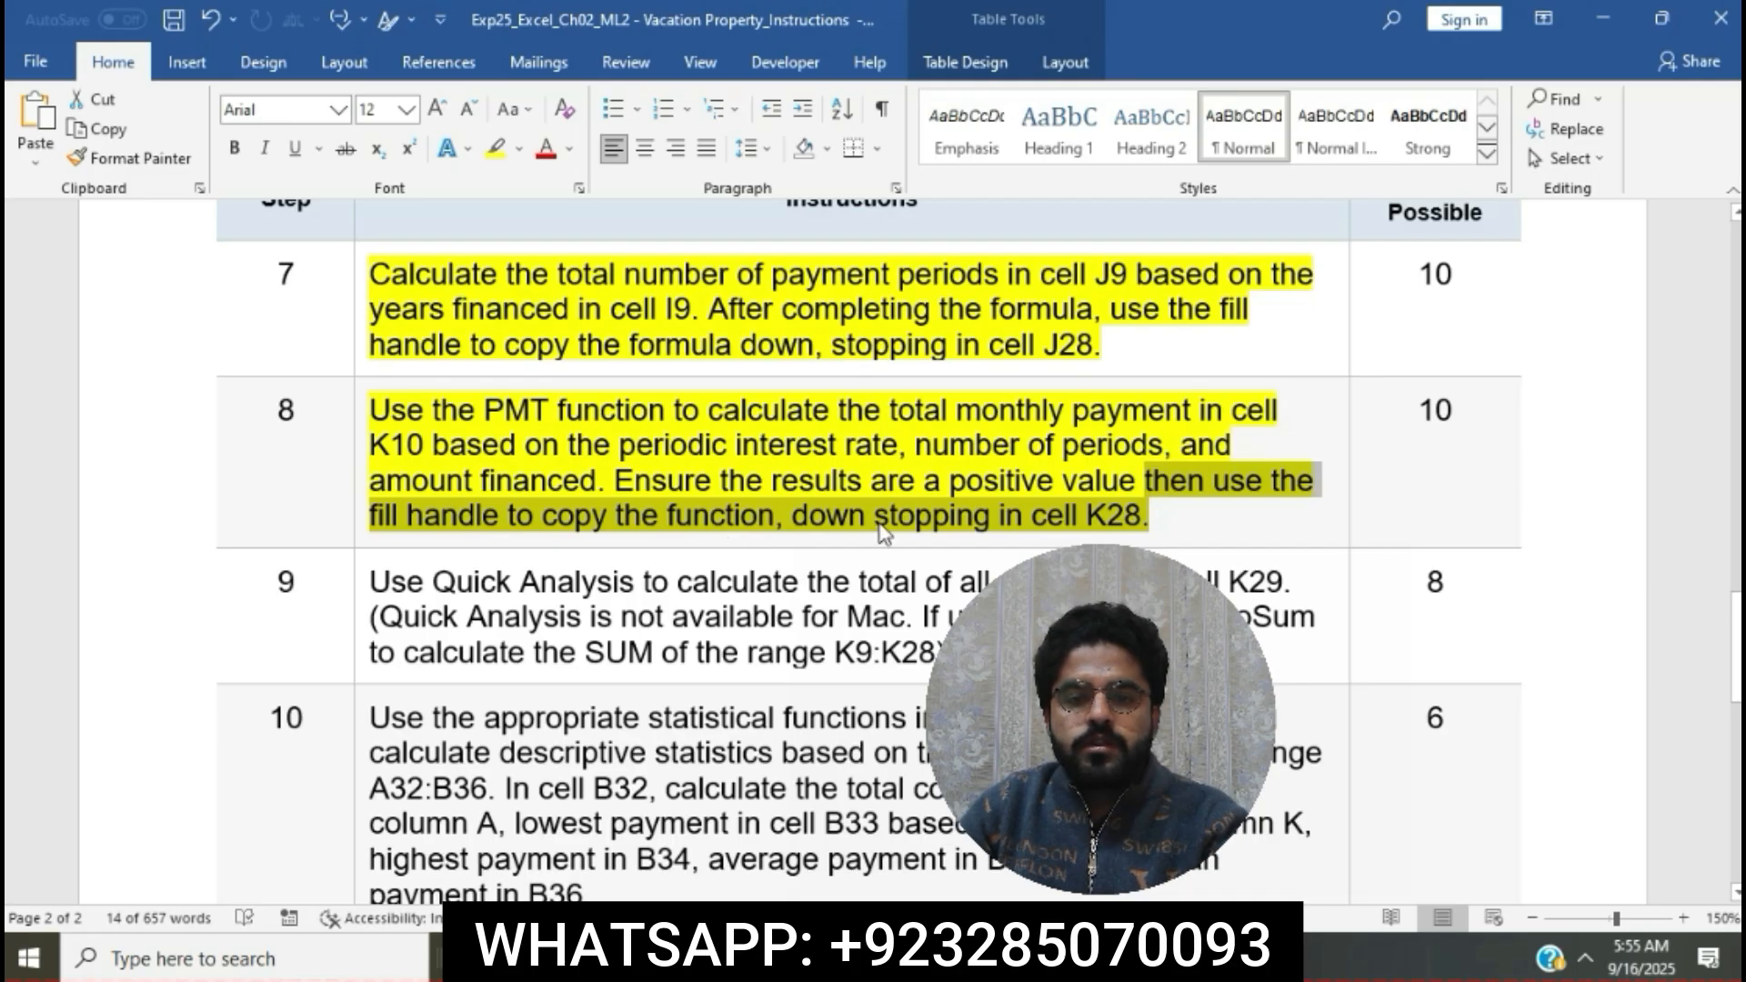
key(alt+Tab)
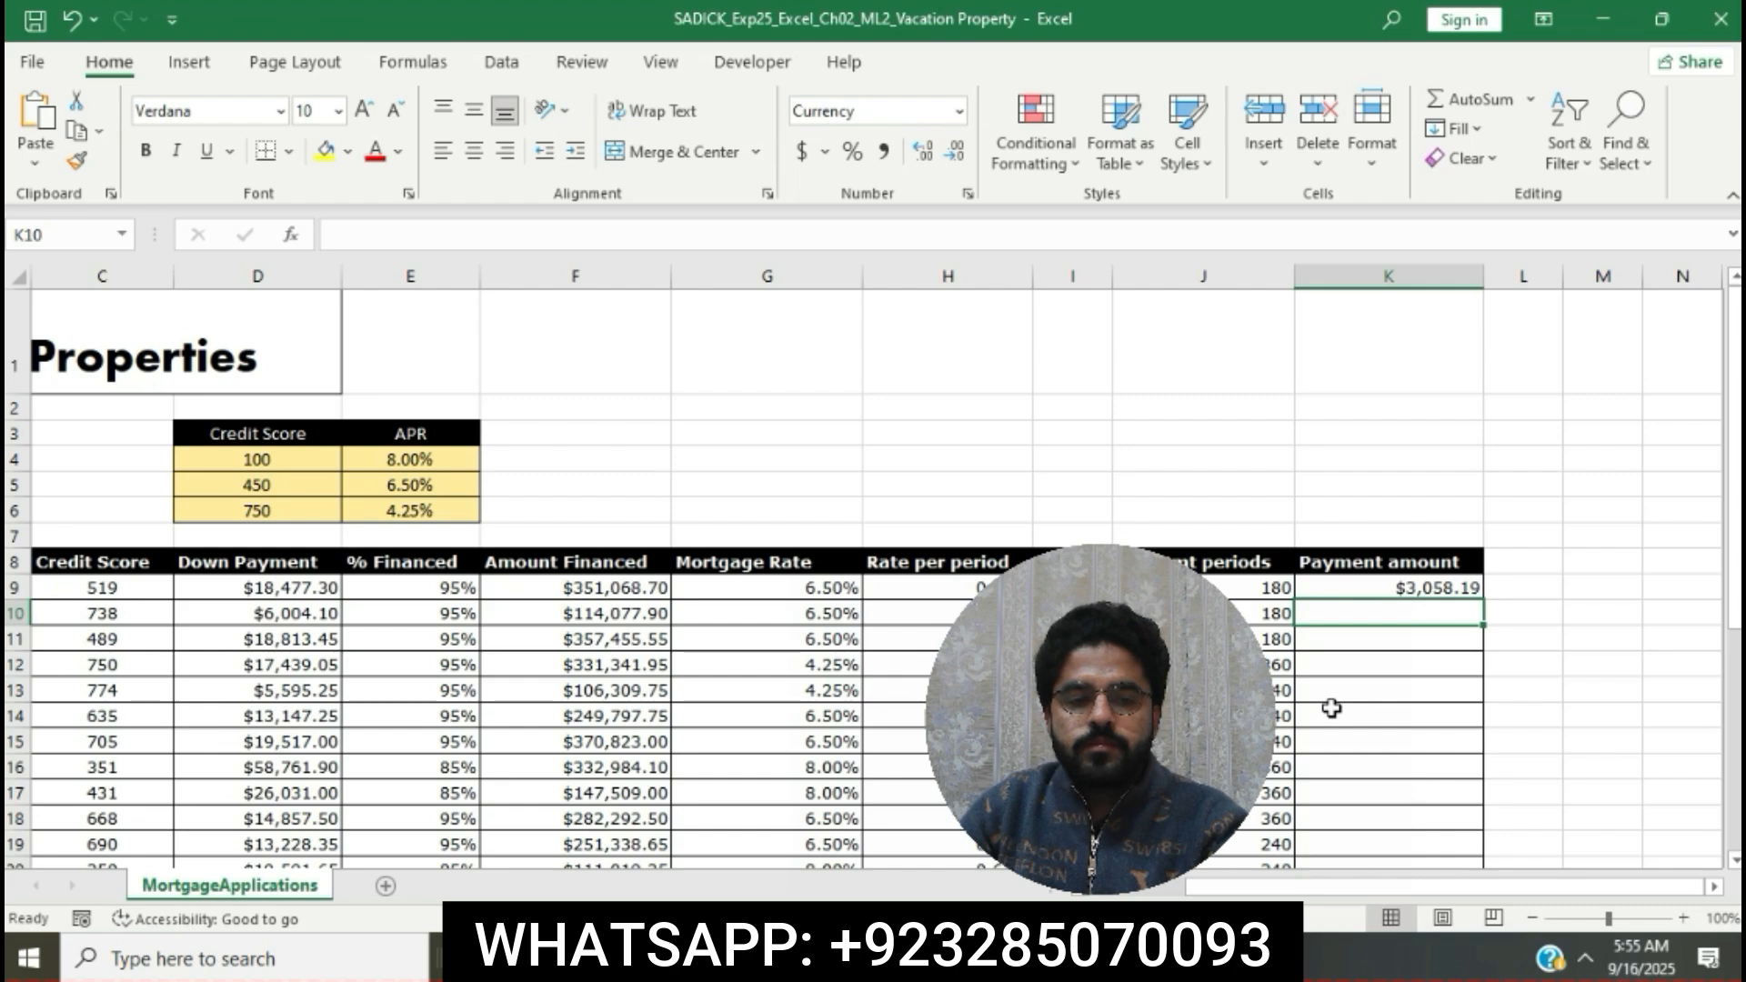
click(1362, 588)
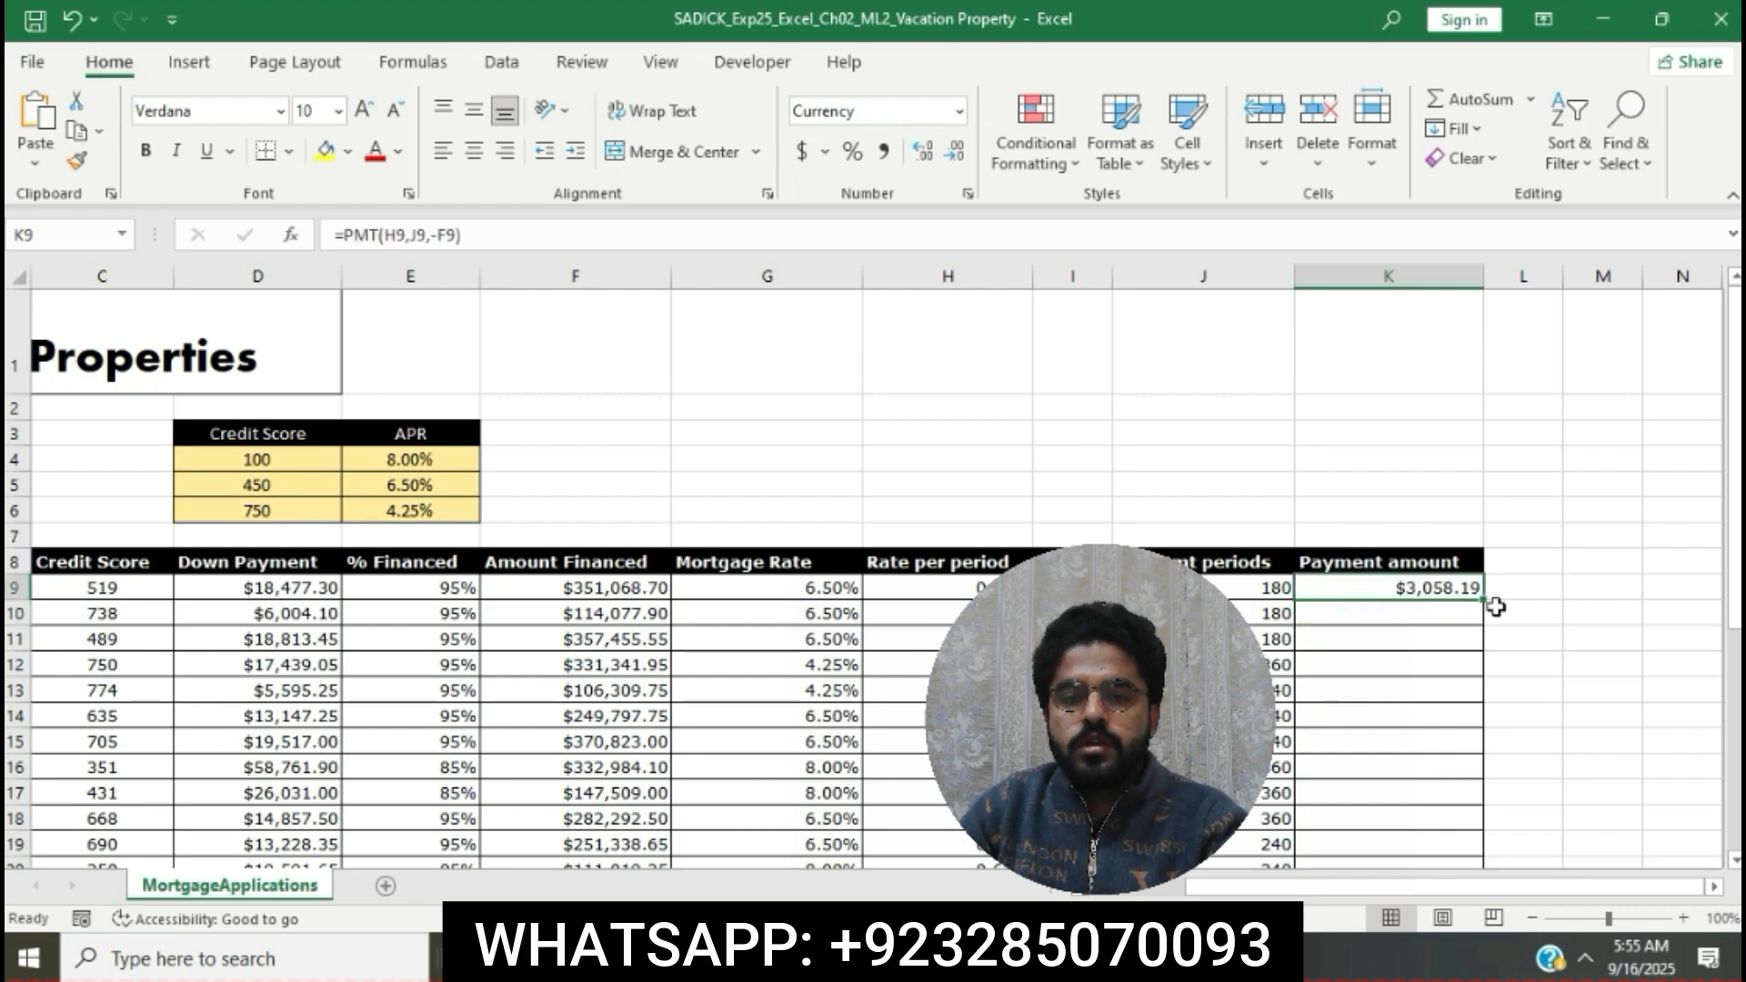
drag(1483, 600, 1479, 810)
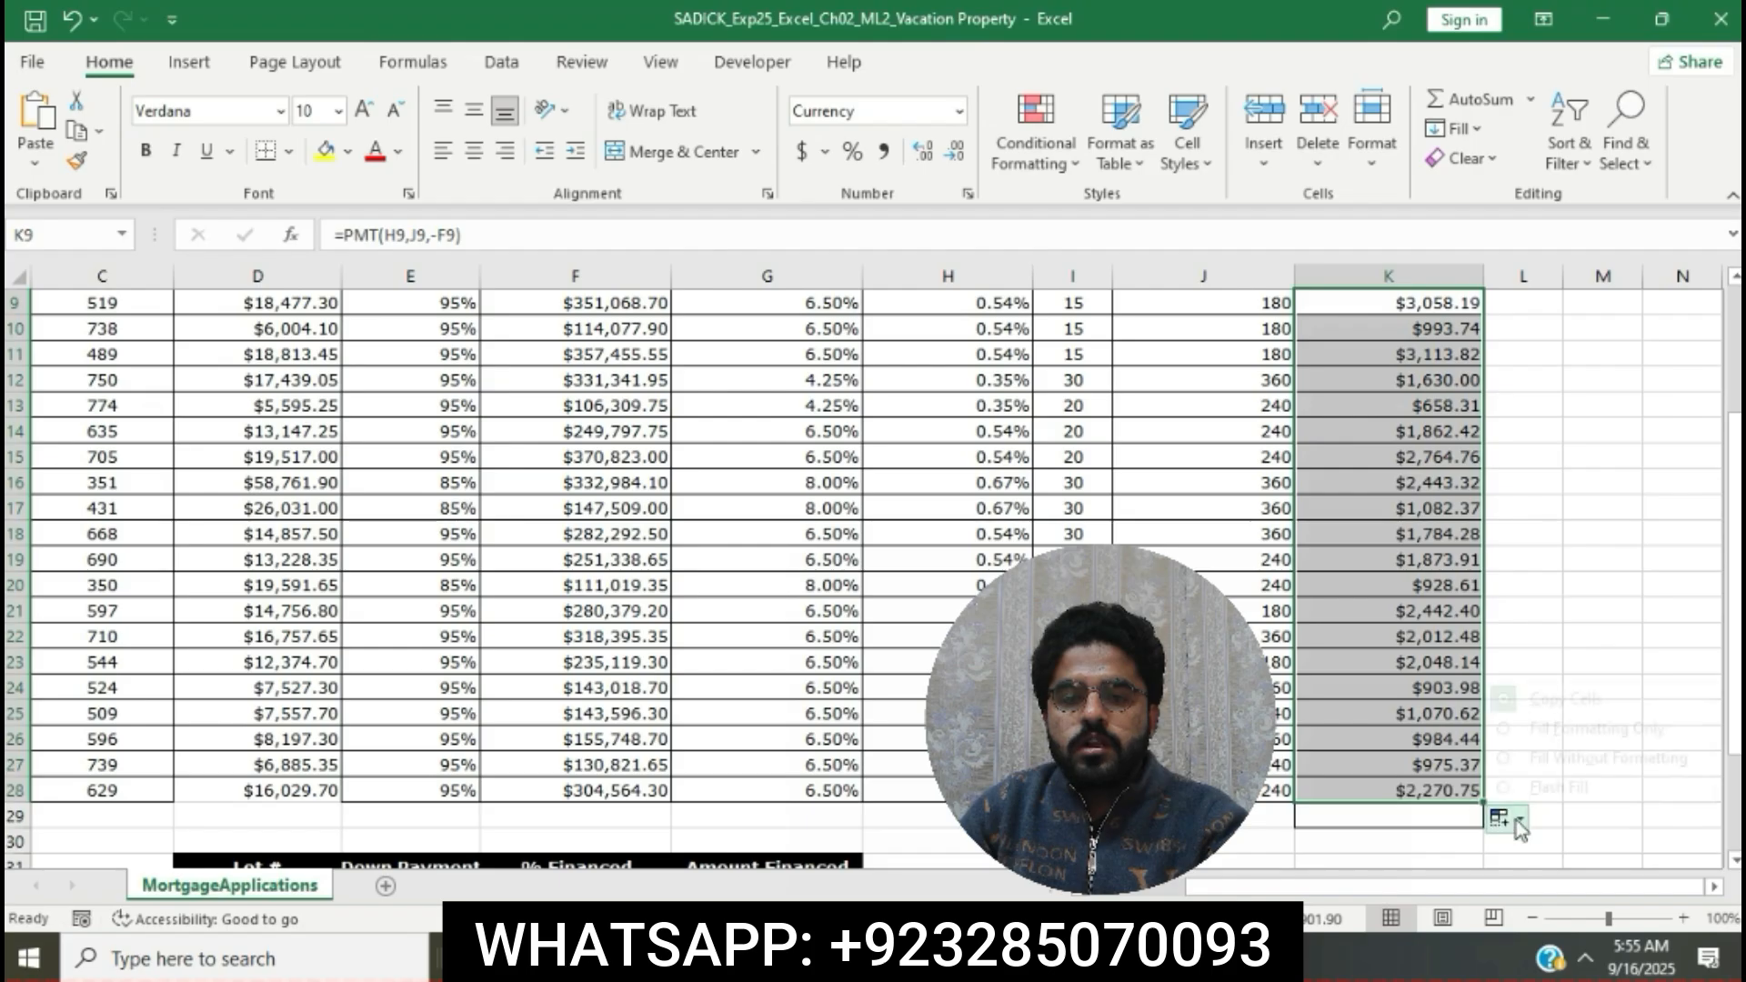
click(1497, 816)
click(1500, 764)
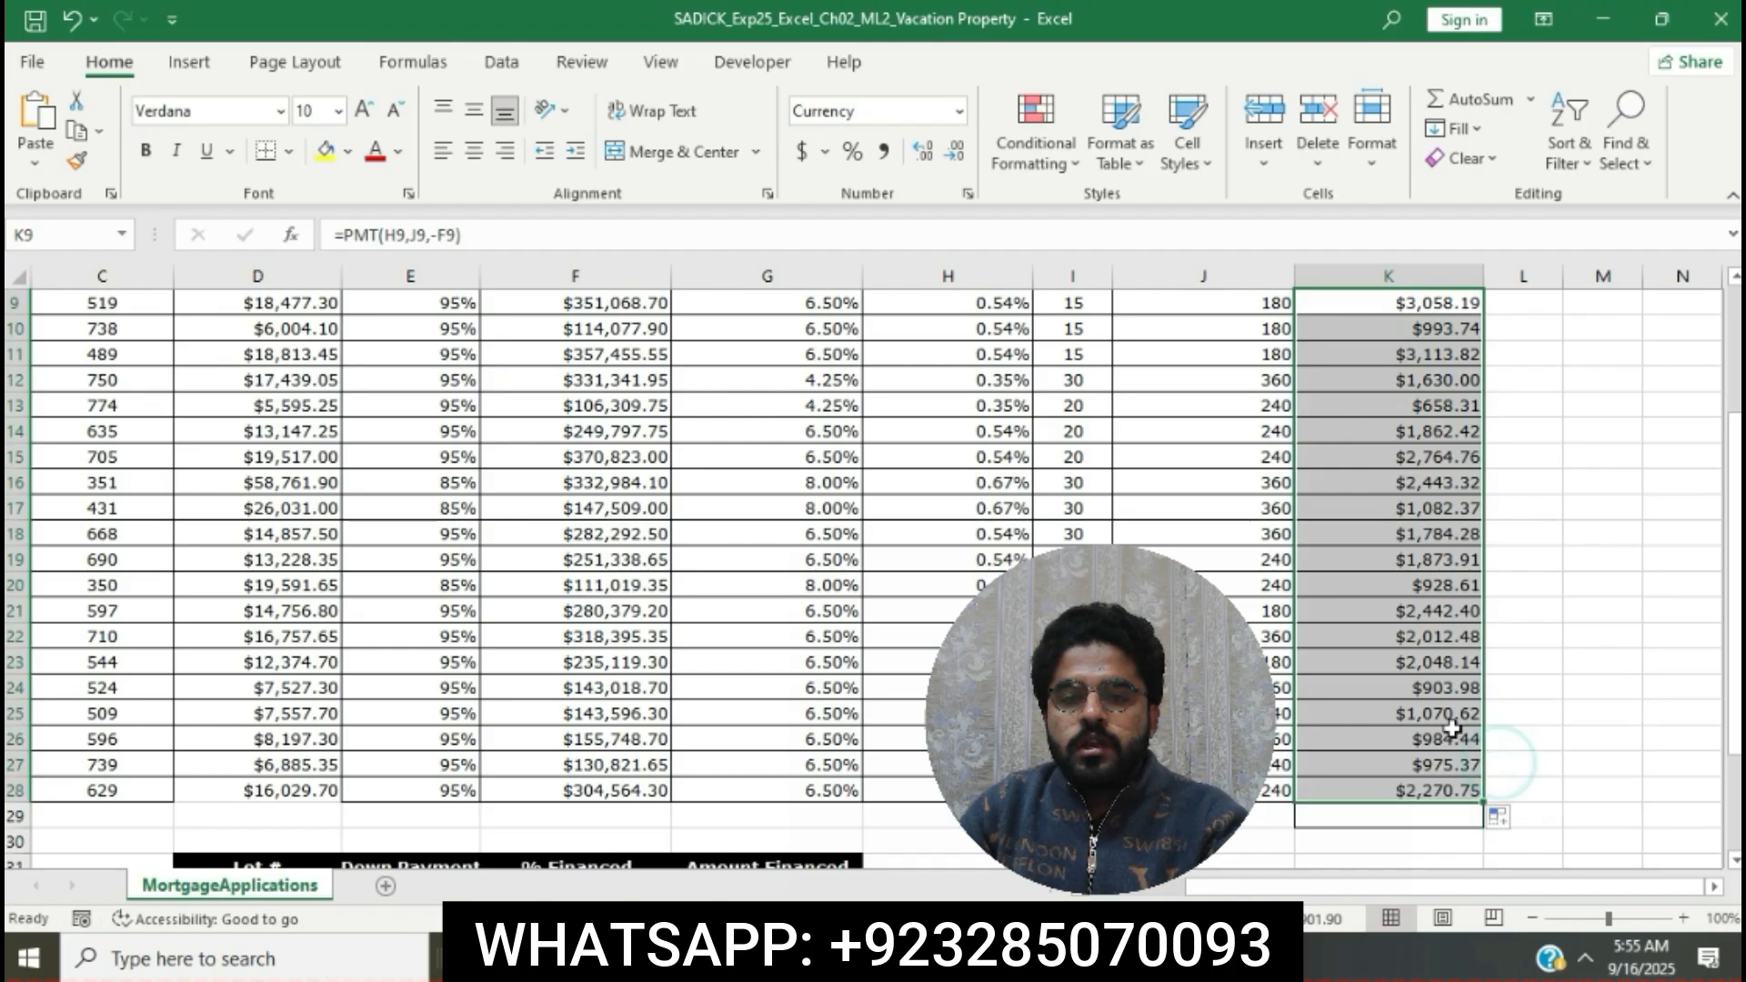
Step: Switch to the Word instructions and highlight the whole step 9 instruction in yellow
key(alt+Tab)
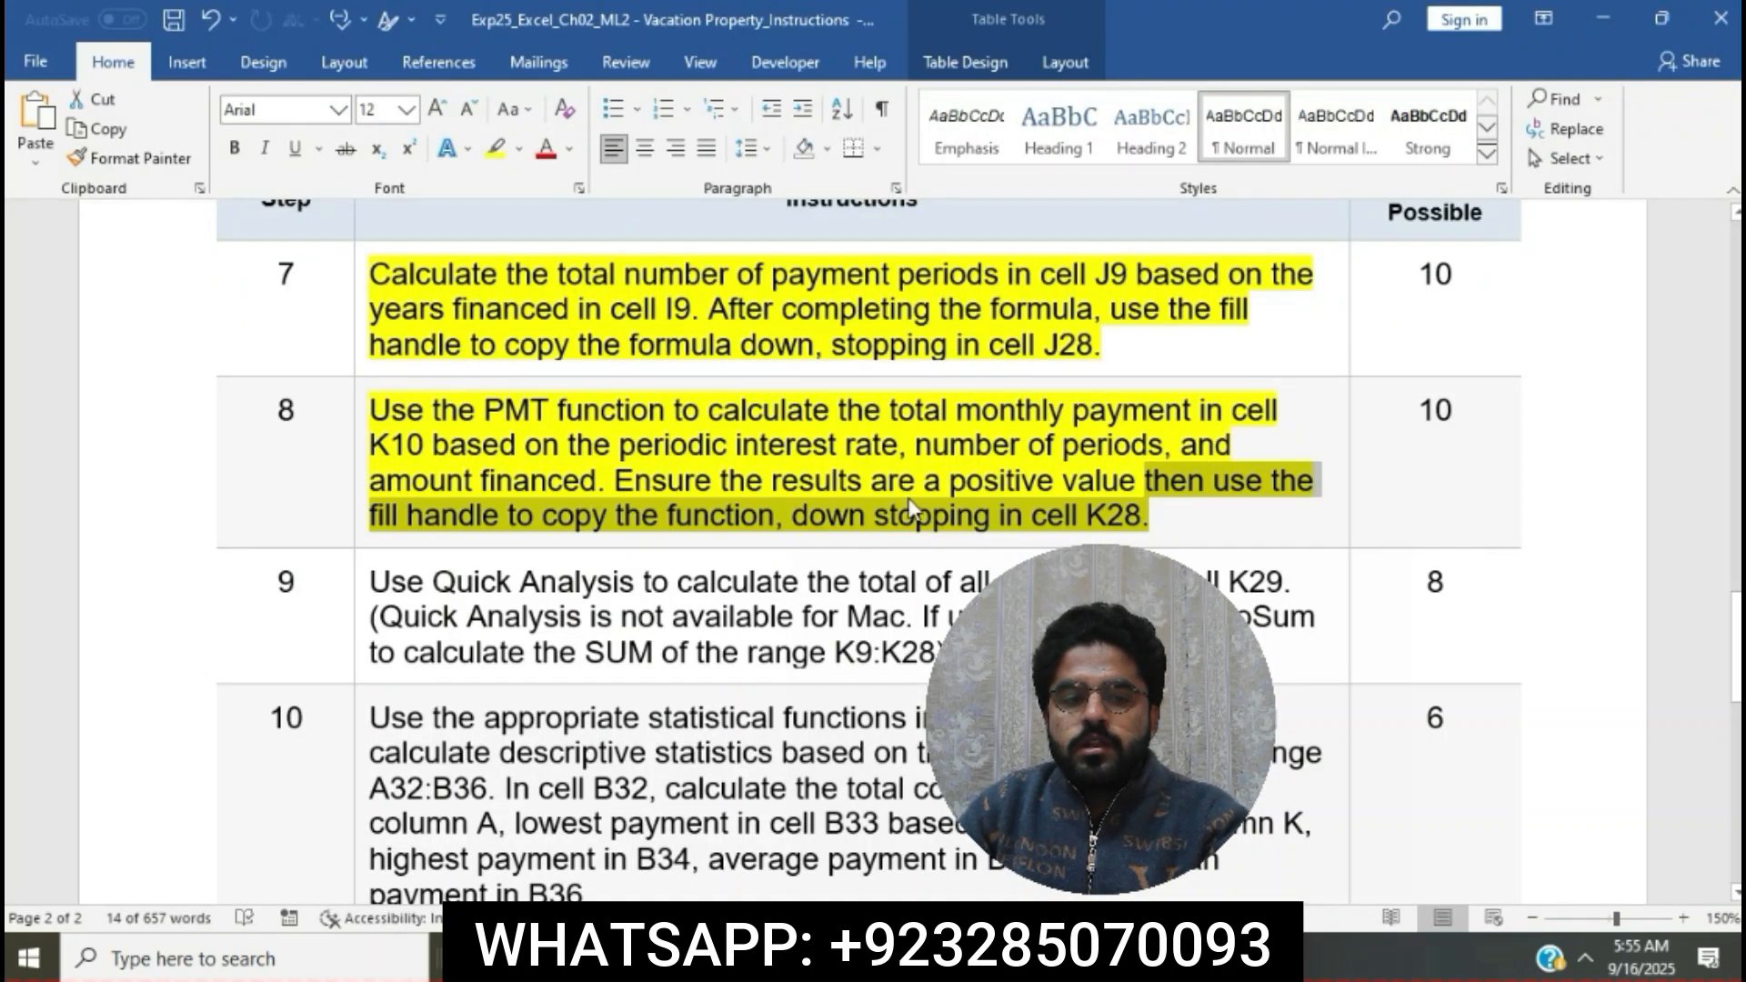
click(908, 493)
scroll(908, 493, down, 2)
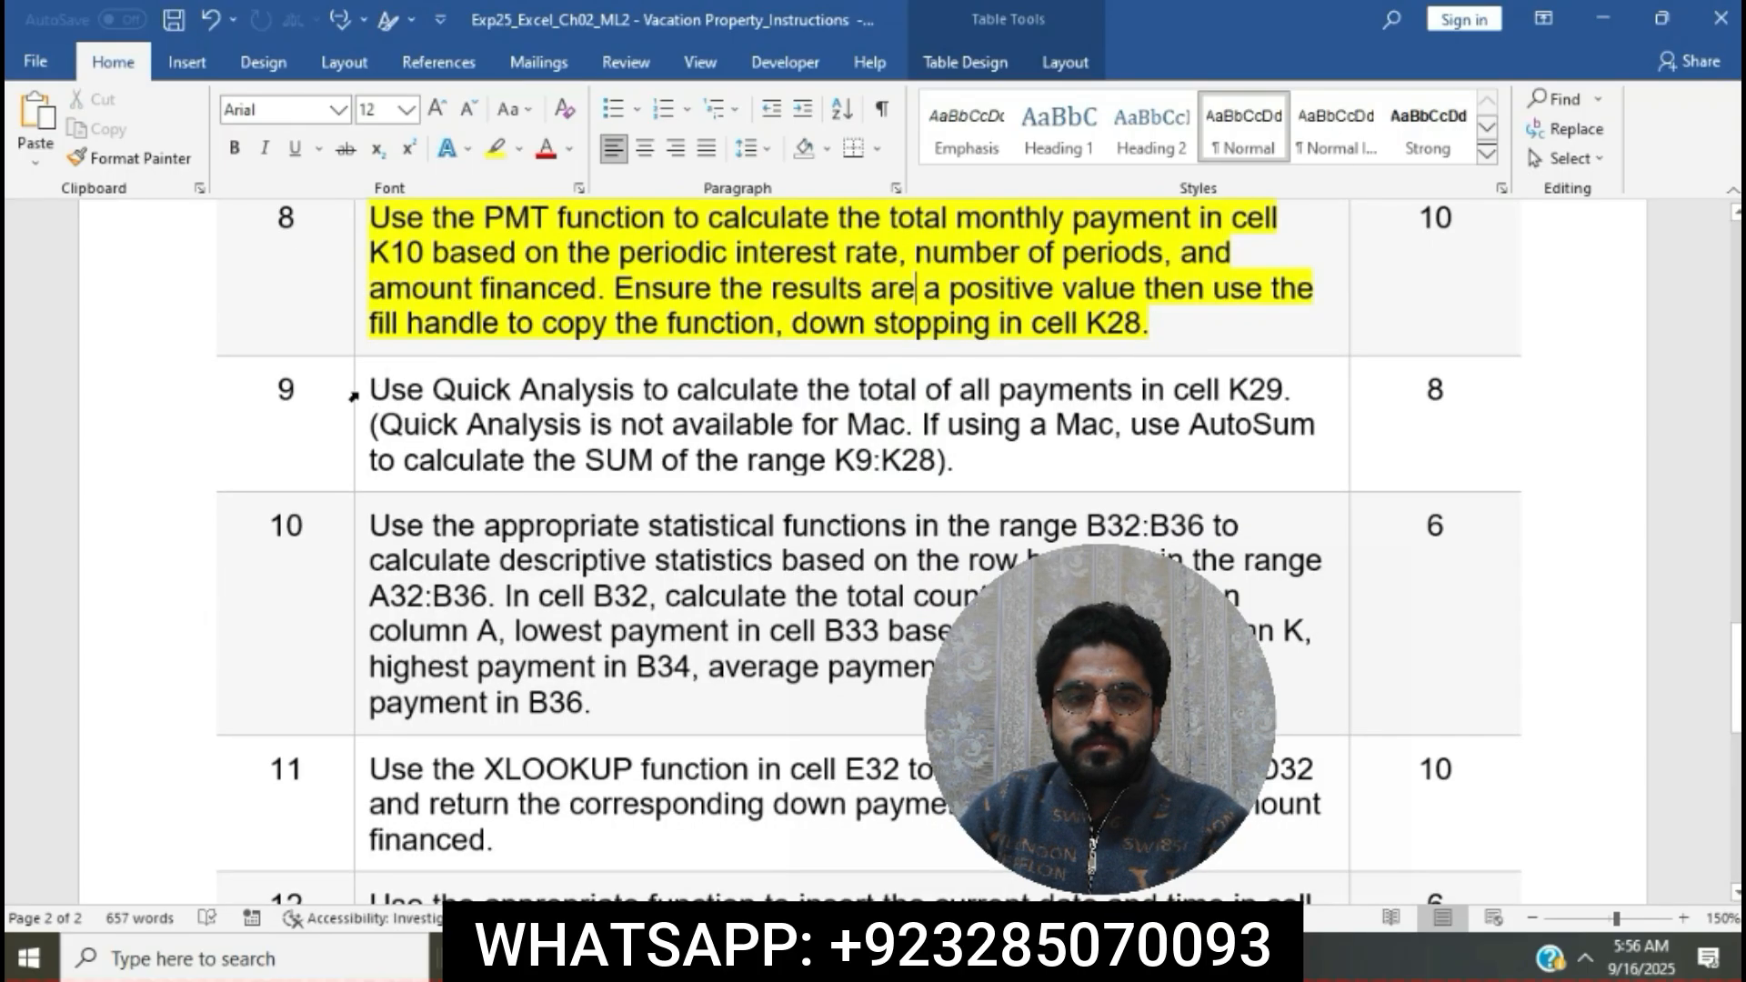
click(354, 396)
click(460, 350)
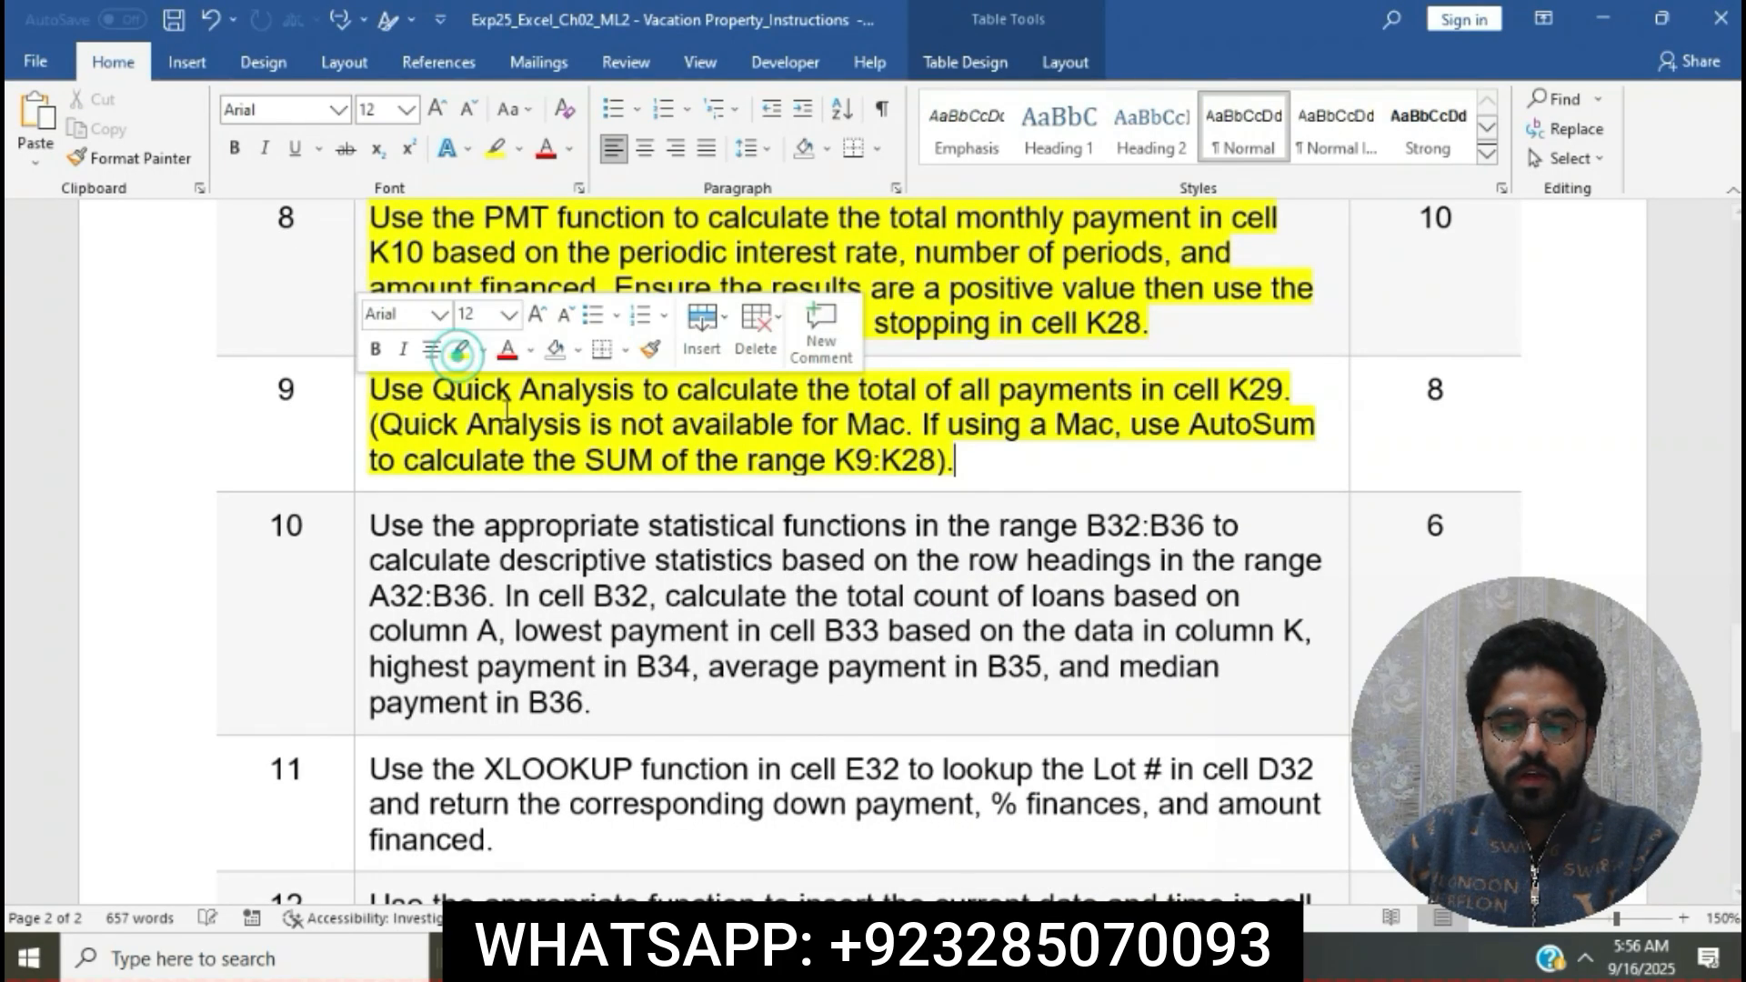